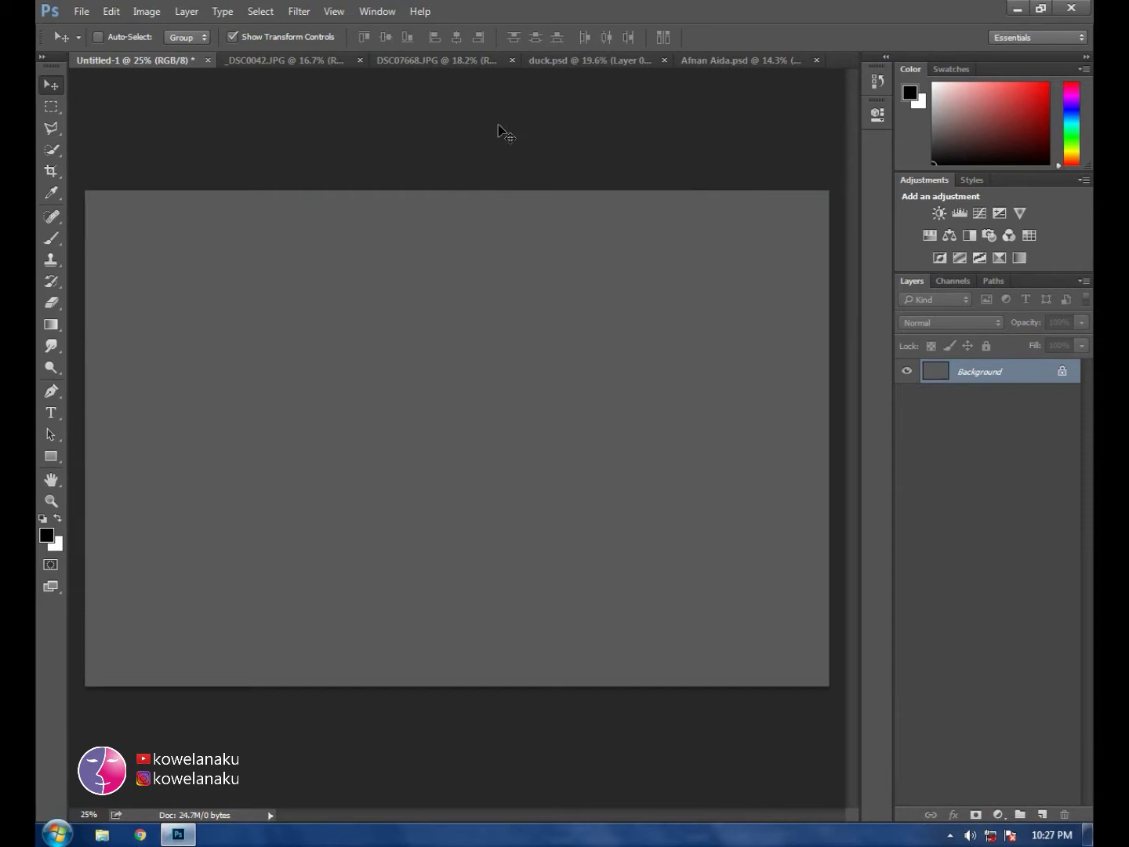
# Step: Drag _DSC0042.JPG into Untitled-1 as Layer 1, squashed across the canvas width and lower half
pyautogui.click(285, 60)
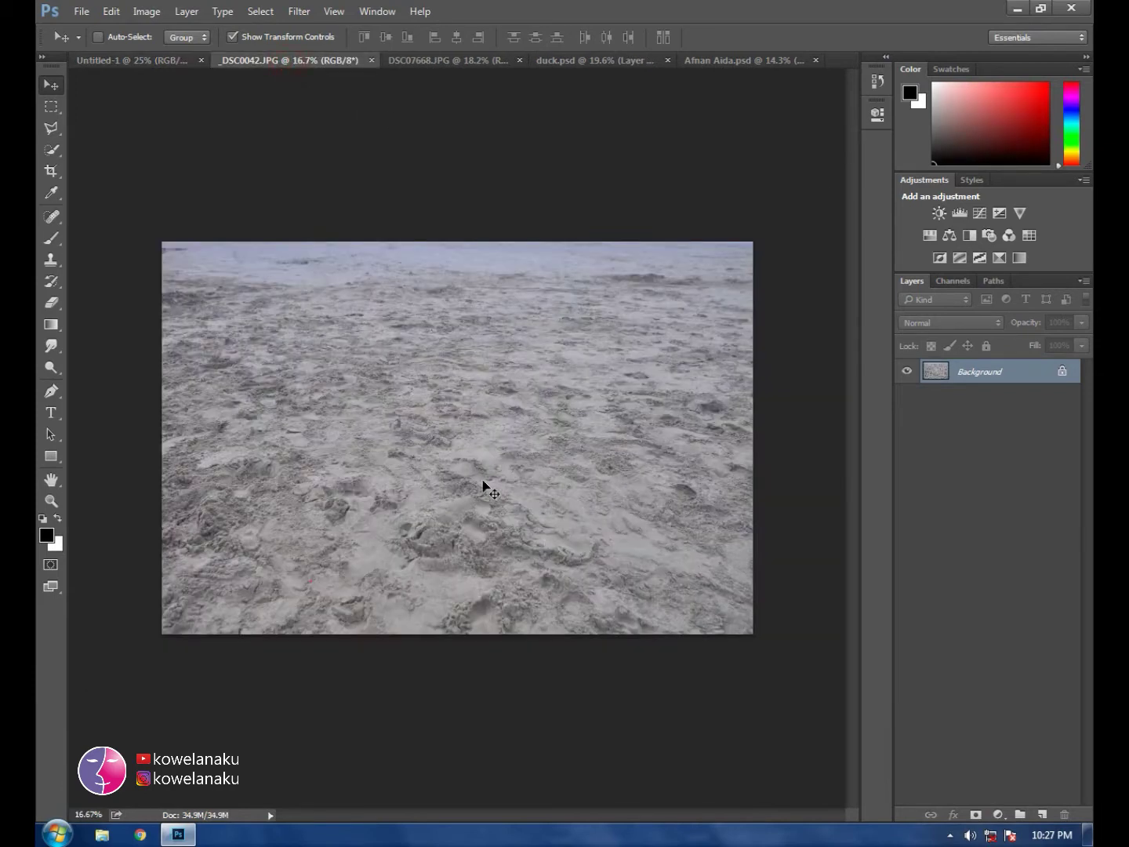
pyautogui.moveTo(413, 391); pyautogui.dragTo(343, 324)
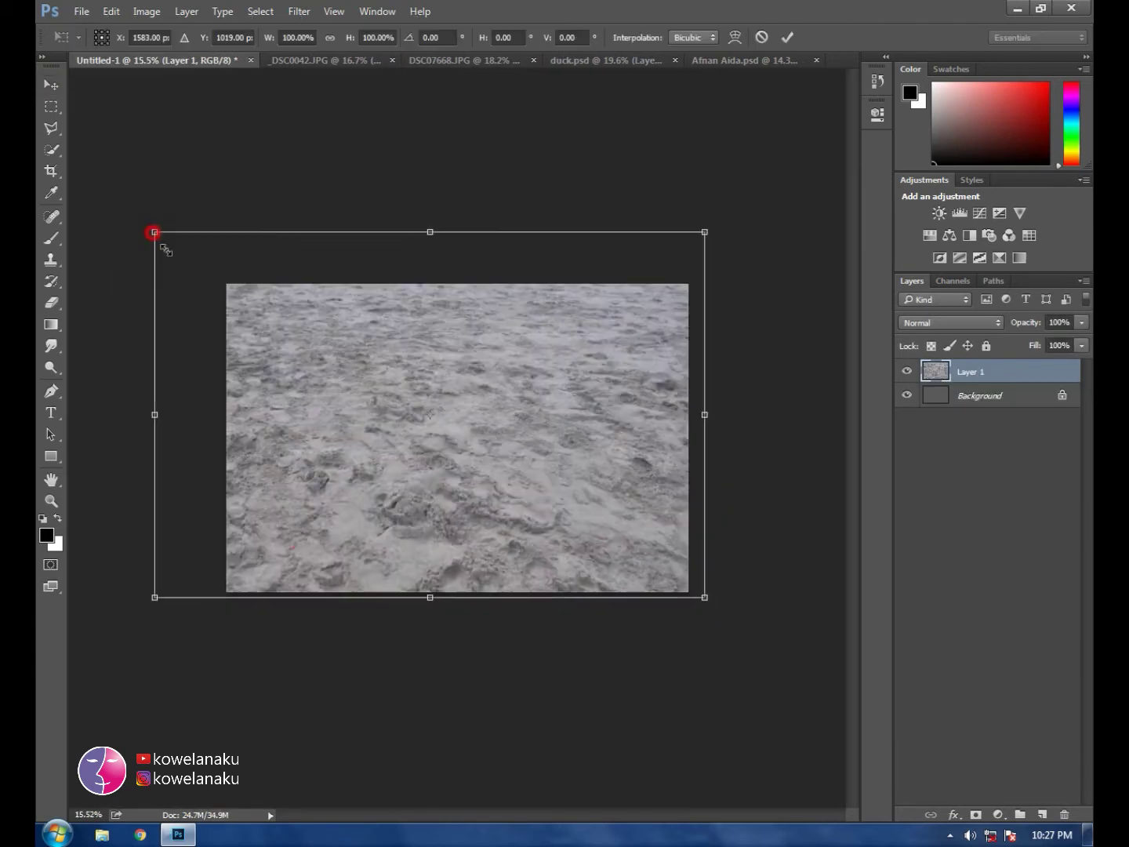
pyautogui.moveTo(154, 232); pyautogui.dragTo(232, 285)
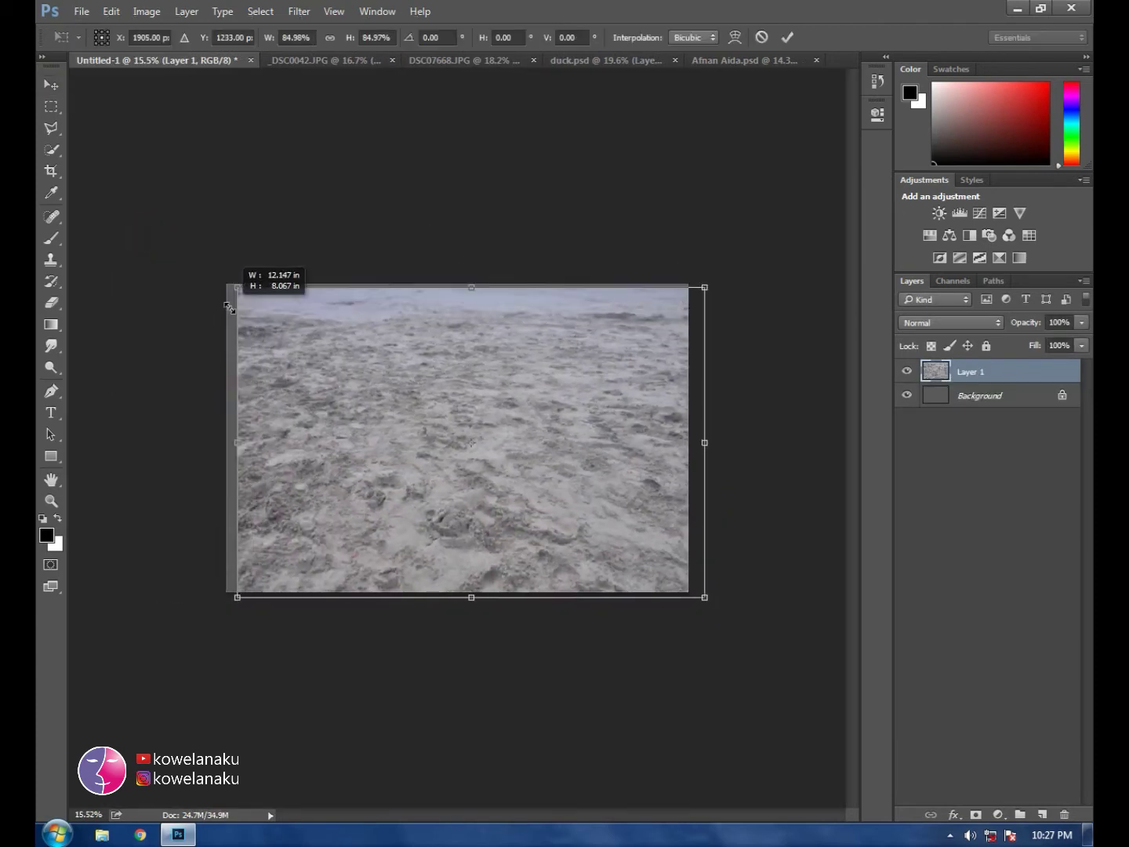
pyautogui.moveTo(510, 389)
pyautogui.mouseDown()
pyautogui.moveTo(499, 402)
pyautogui.moveTo(497, 391)
pyautogui.mouseUp()
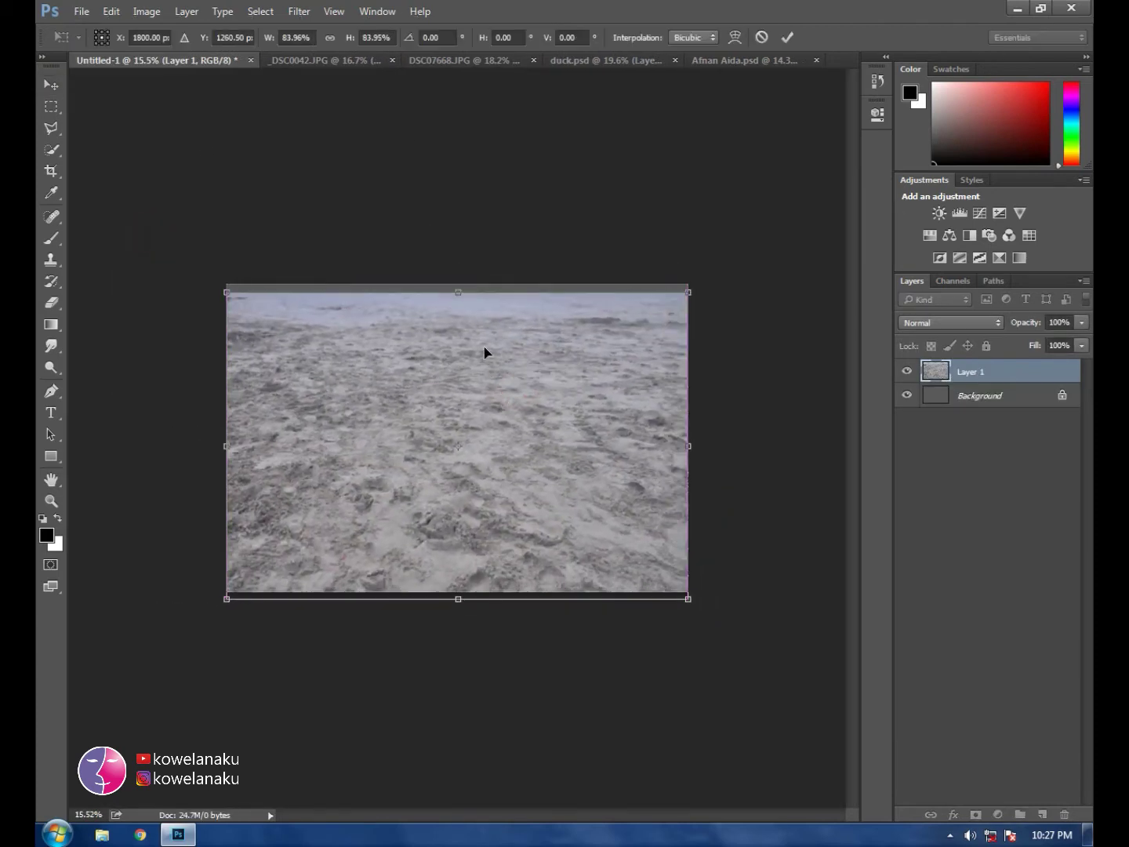
pyautogui.moveTo(457, 296); pyautogui.dragTo(456, 454)
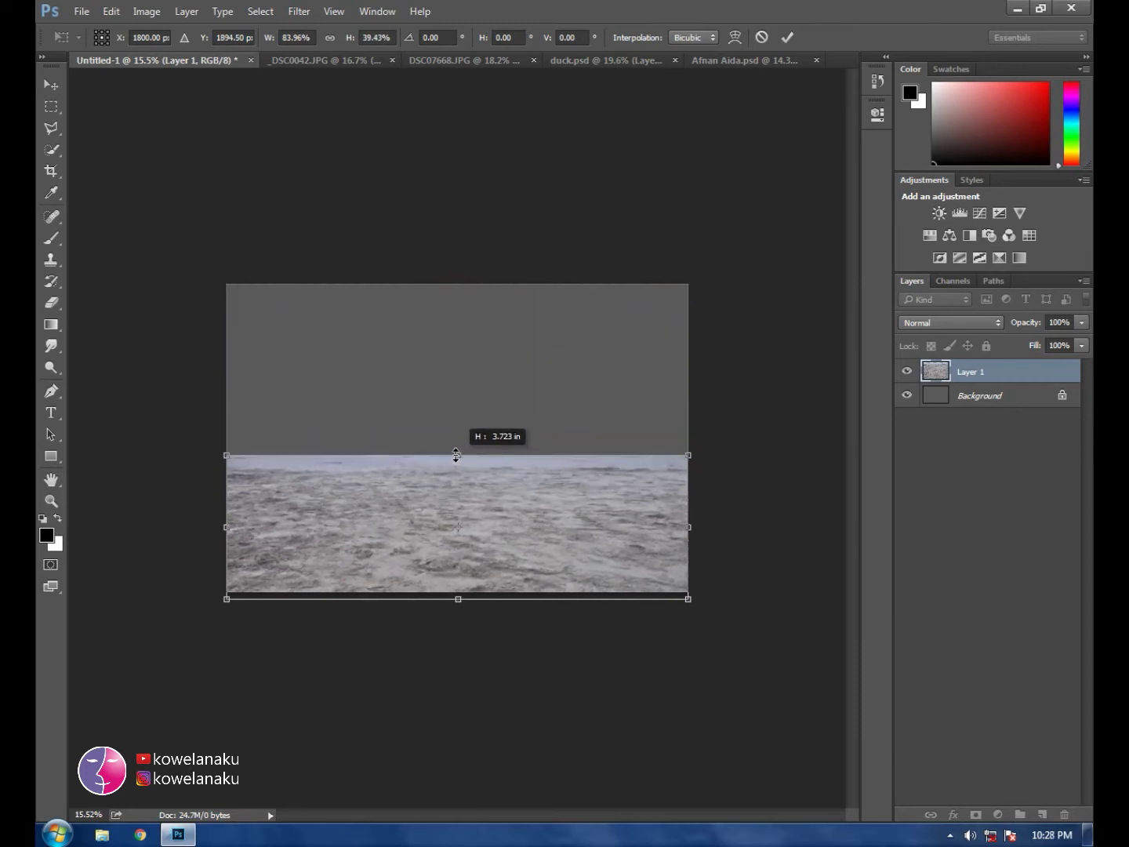
pyautogui.click(52, 82)
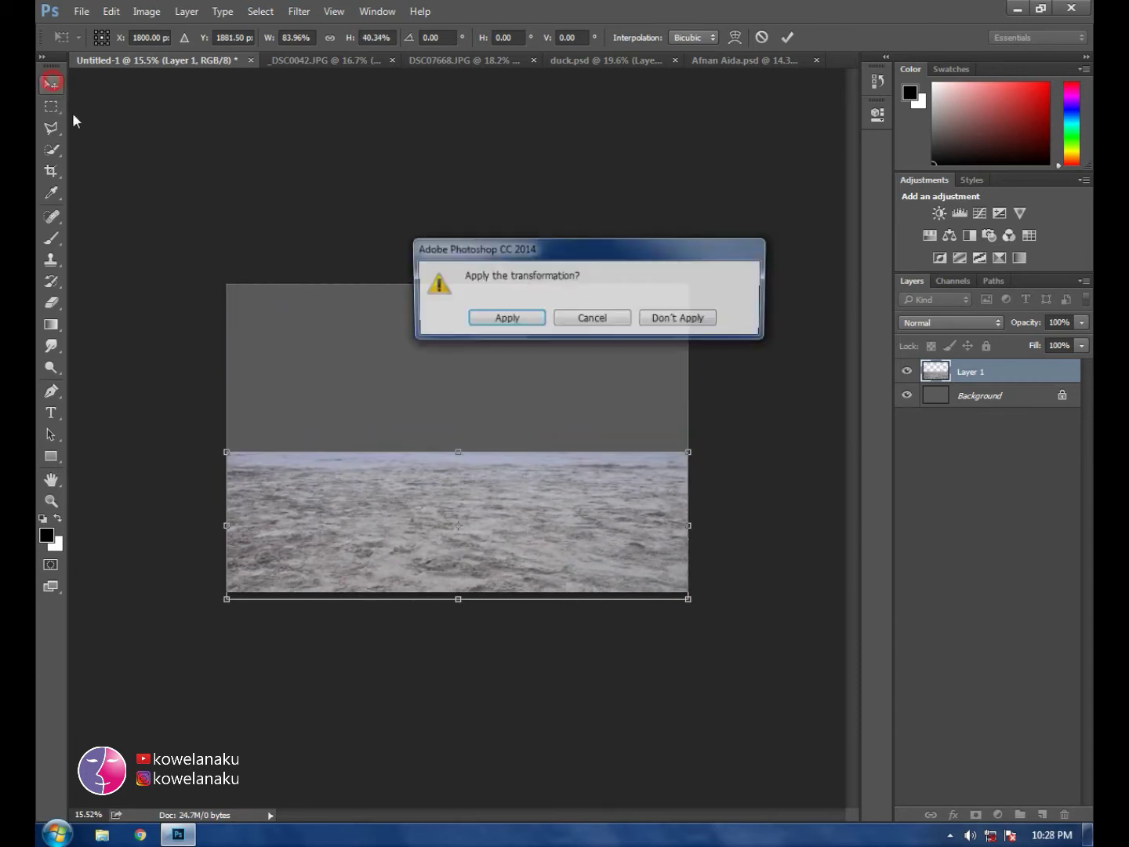
pyautogui.click(523, 318)
pyautogui.keyDown('alt'); pyautogui.scroll(3, 458, 578); pyautogui.keyUp('alt')
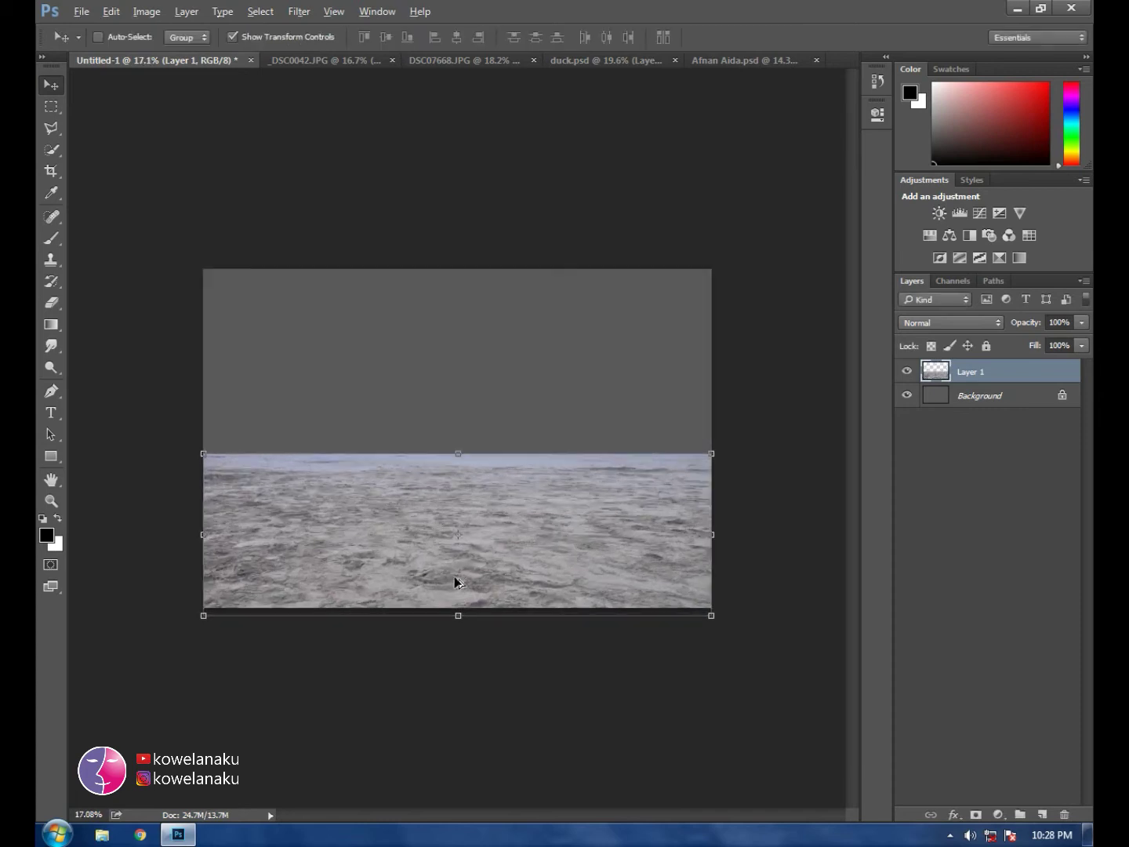
# Step: Add a layer mask to the sand and fade its top edge with a black-to-white gradient
pyautogui.click(978, 815)
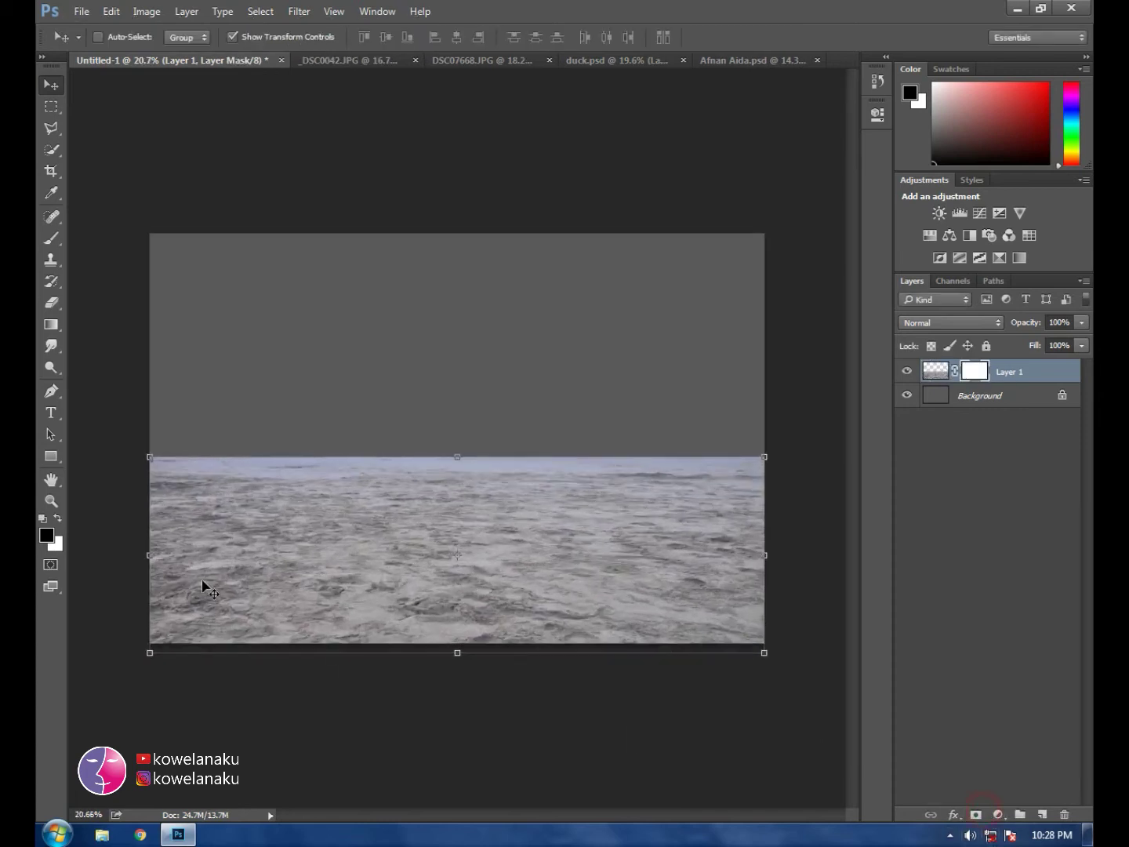
pyautogui.click(51, 324)
pyautogui.keyDown('alt'); pyautogui.scroll(3, 534, 504); pyautogui.keyUp('alt')
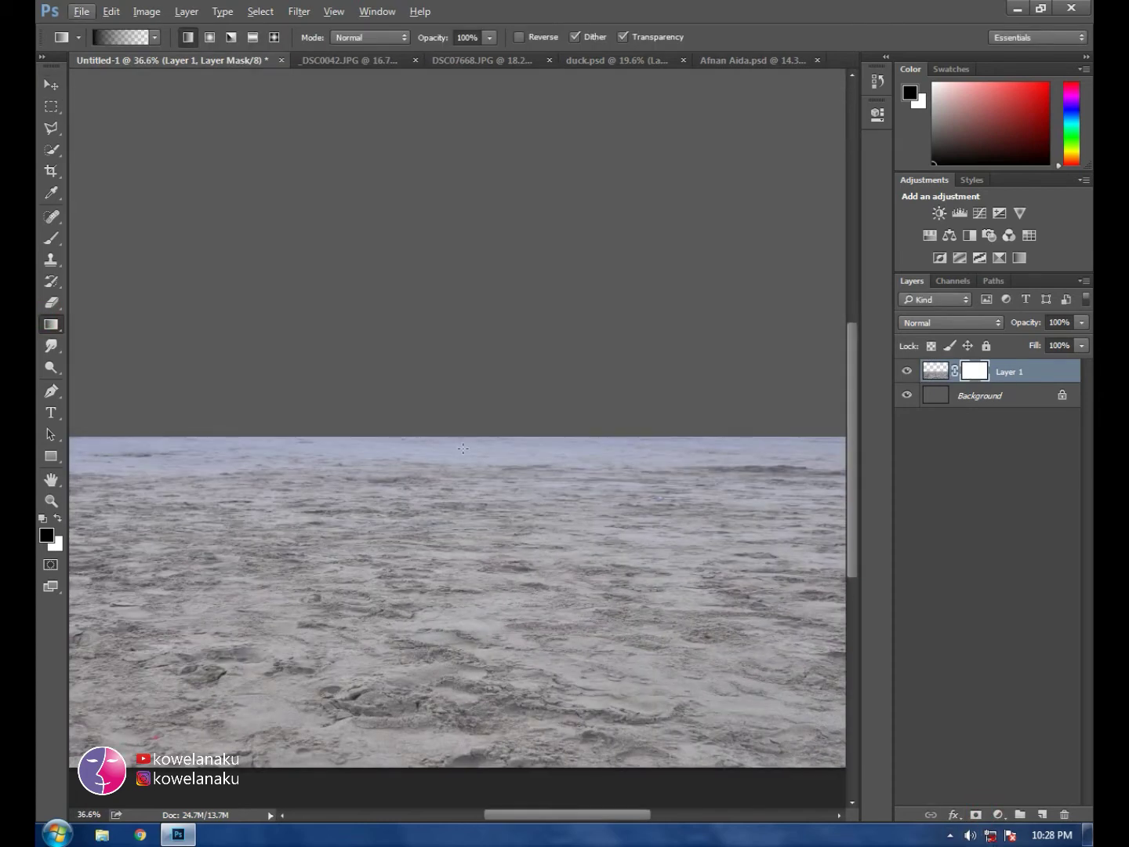
pyautogui.moveTo(468, 444); pyautogui.dragTo(477, 502)
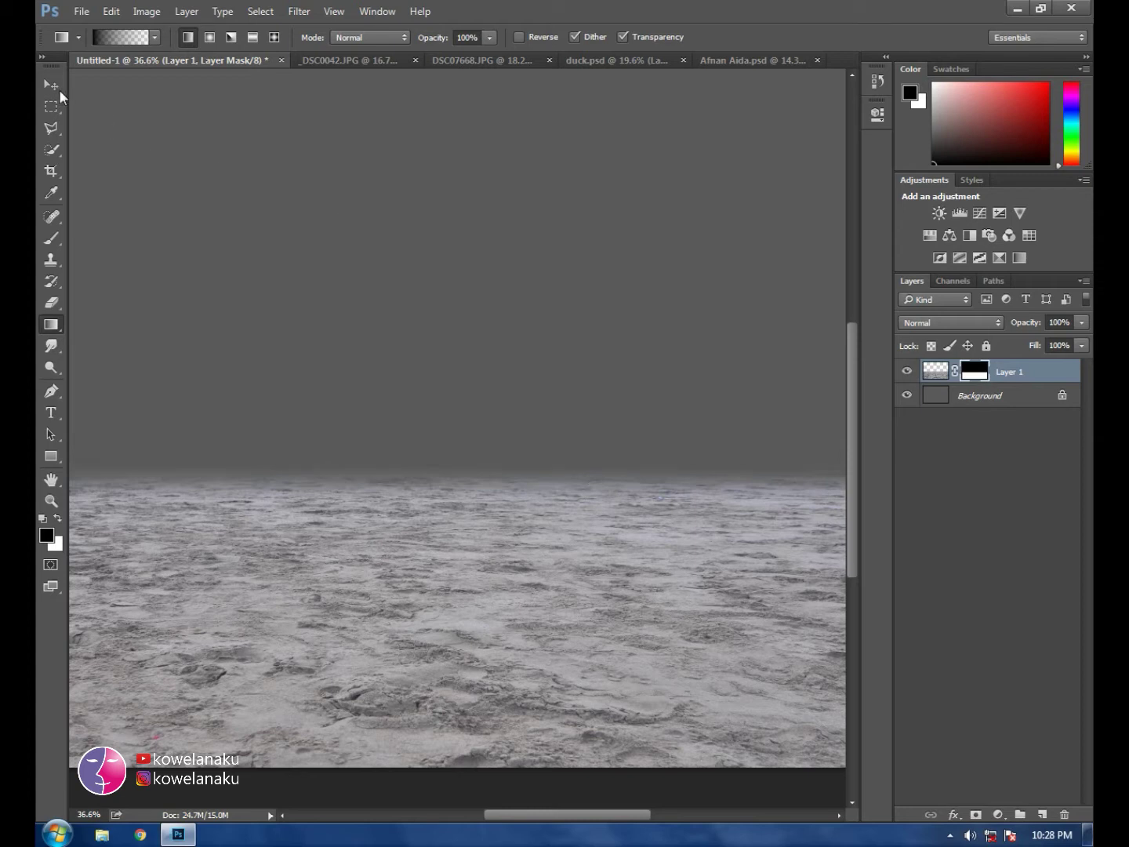
# Step: Fit the whole canvas on screen and bring up the DSC07668.JPG sky photo
pyautogui.click(50, 84)
pyautogui.hotkey('ctrl', '0')
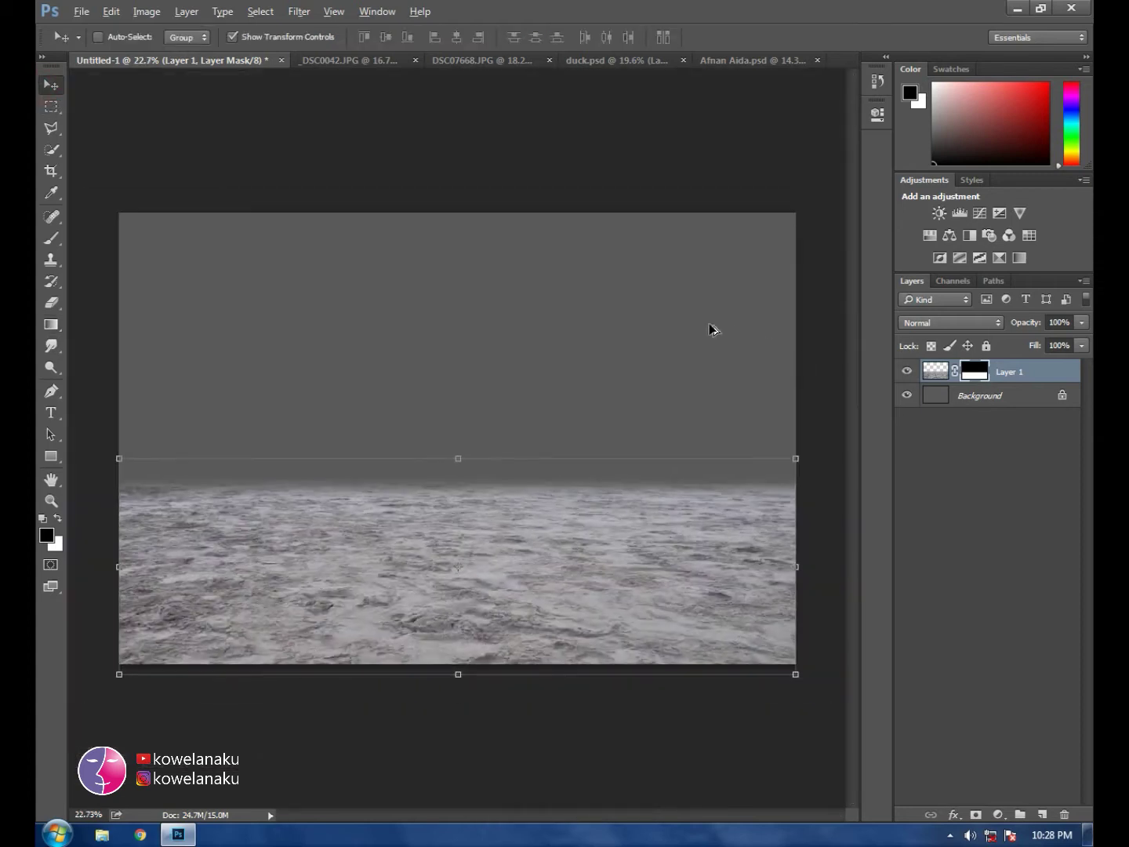
pyautogui.click(342, 59)
# Step: Bring the sky photo into Untitled-1 as Layer 2 below the sand, flipped horizontally
pyautogui.click(461, 60)
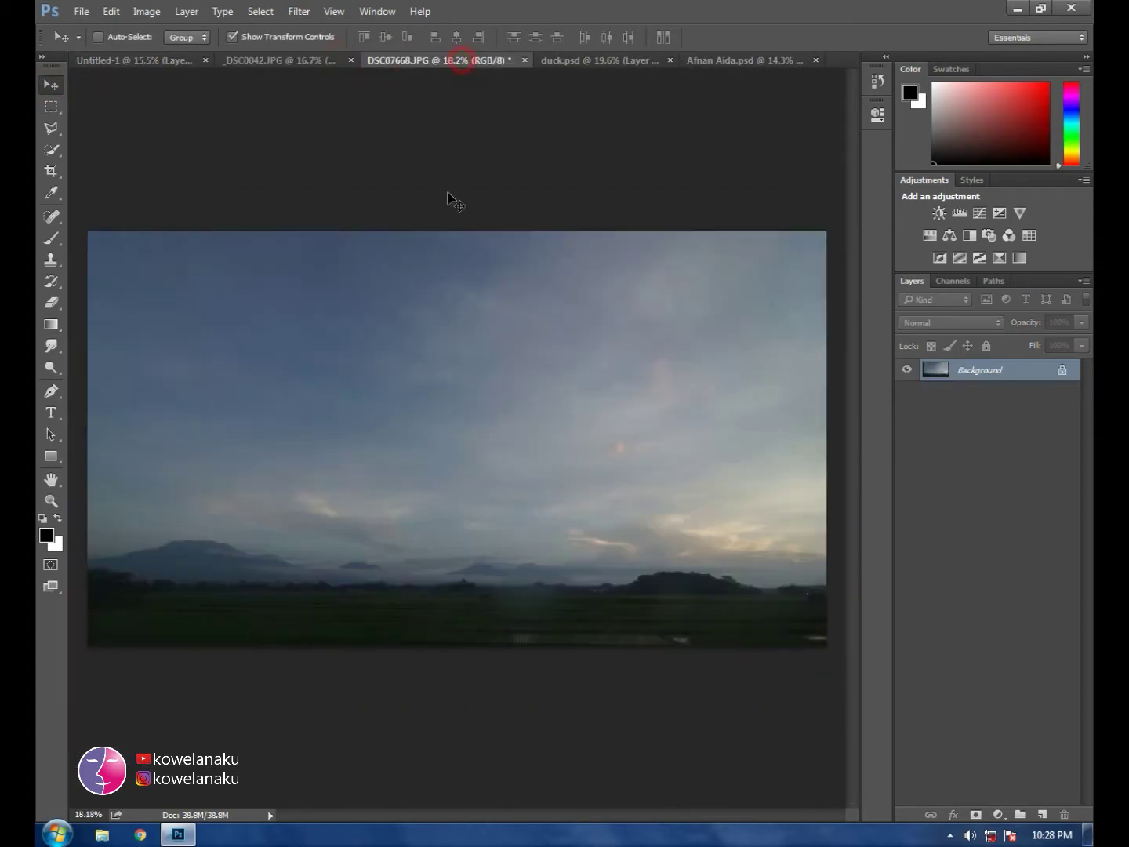
pyautogui.moveTo(513, 438); pyautogui.dragTo(488, 370)
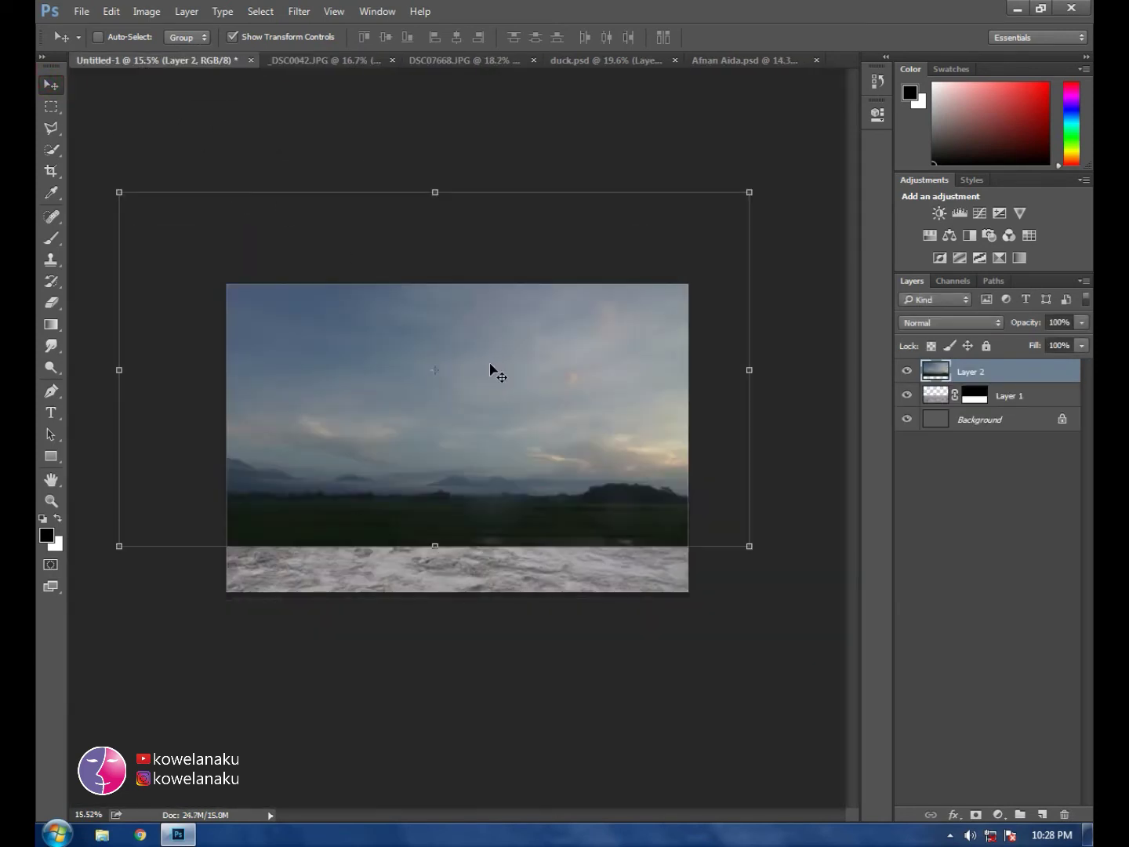
pyautogui.moveTo(983, 371); pyautogui.dragTo(961, 401)
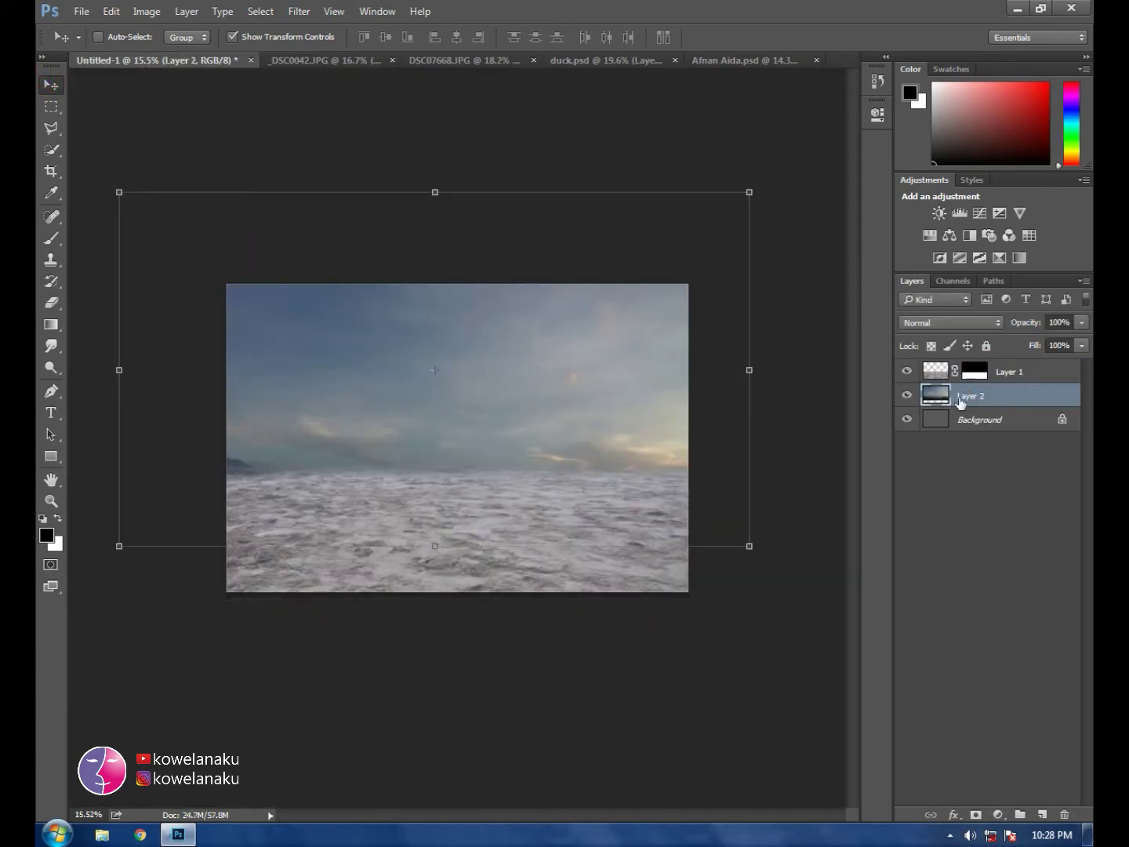
pyautogui.click(122, 189)
pyautogui.rightClick(322, 334)
pyautogui.click(368, 556)
pyautogui.moveTo(506, 352); pyautogui.dragTo(616, 451)
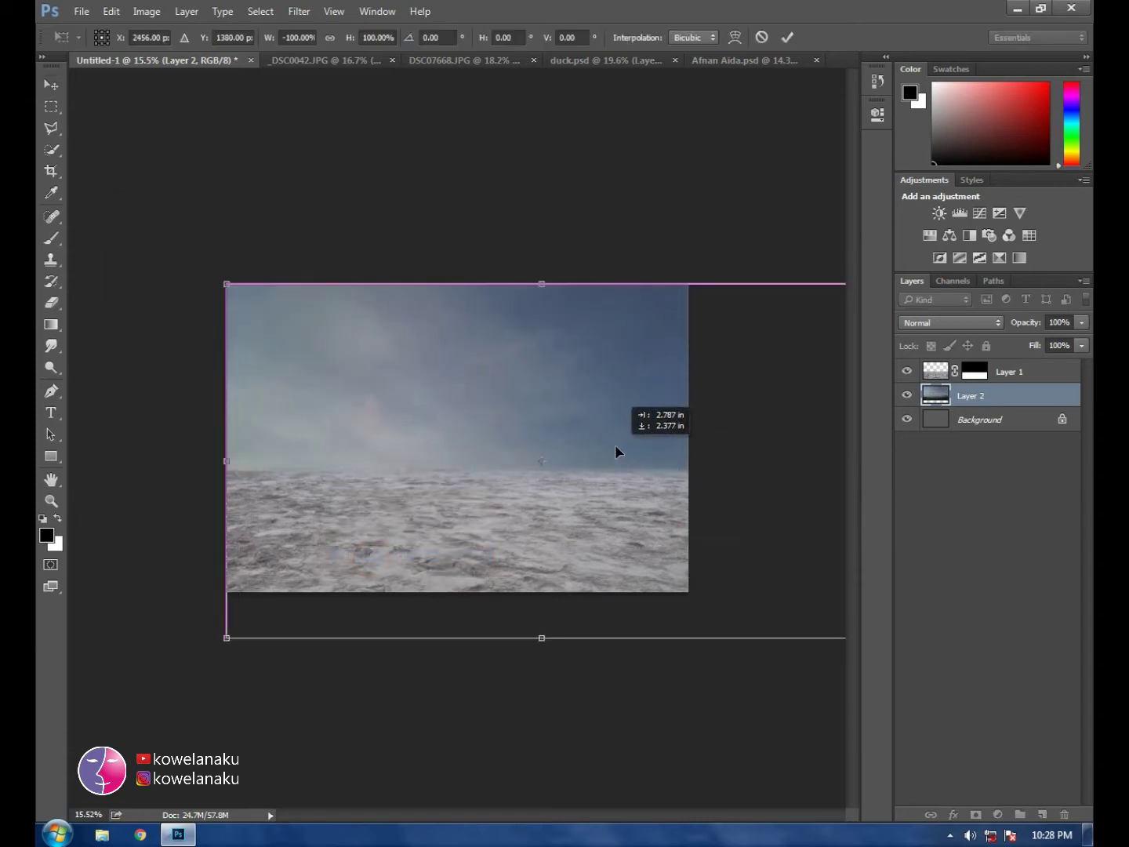
# Step: Scale the mirrored sky to fill the canvas width and apply the transform
pyautogui.hotkey('ctrl', '0')
pyautogui.moveTo(704, 562); pyautogui.dragTo(581, 492)
pyautogui.moveTo(577, 418); pyautogui.dragTo(601, 418)
pyautogui.moveTo(449, 494); pyautogui.dragTo(452, 502)
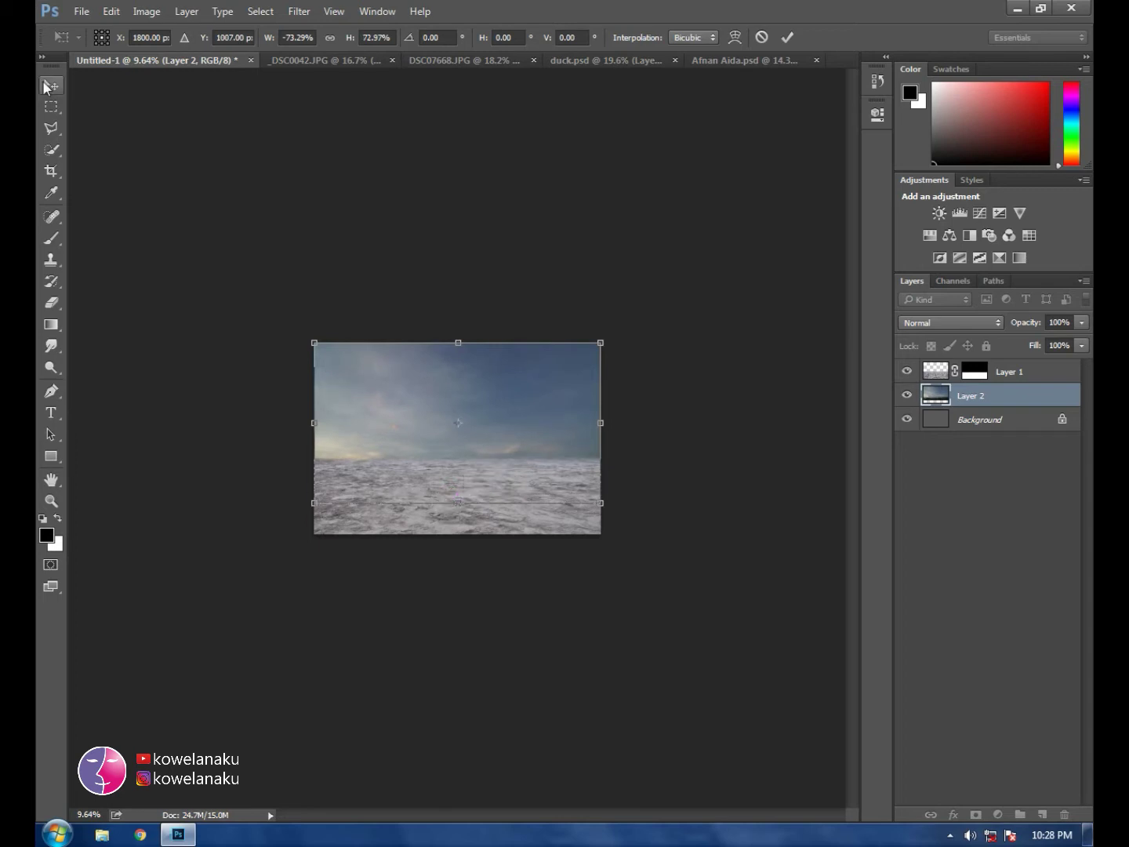
pyautogui.moveTo(462, 511); pyautogui.dragTo(460, 515)
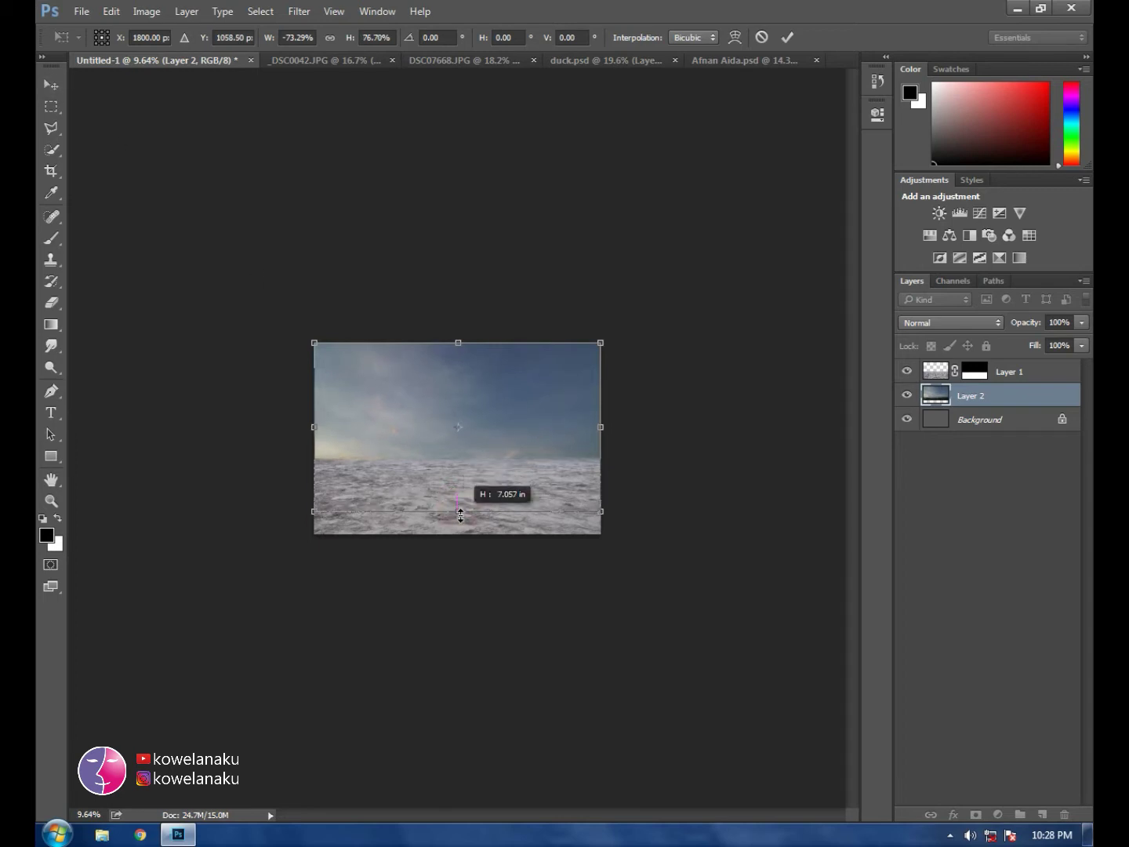
pyautogui.click(51, 84)
pyautogui.click(508, 318)
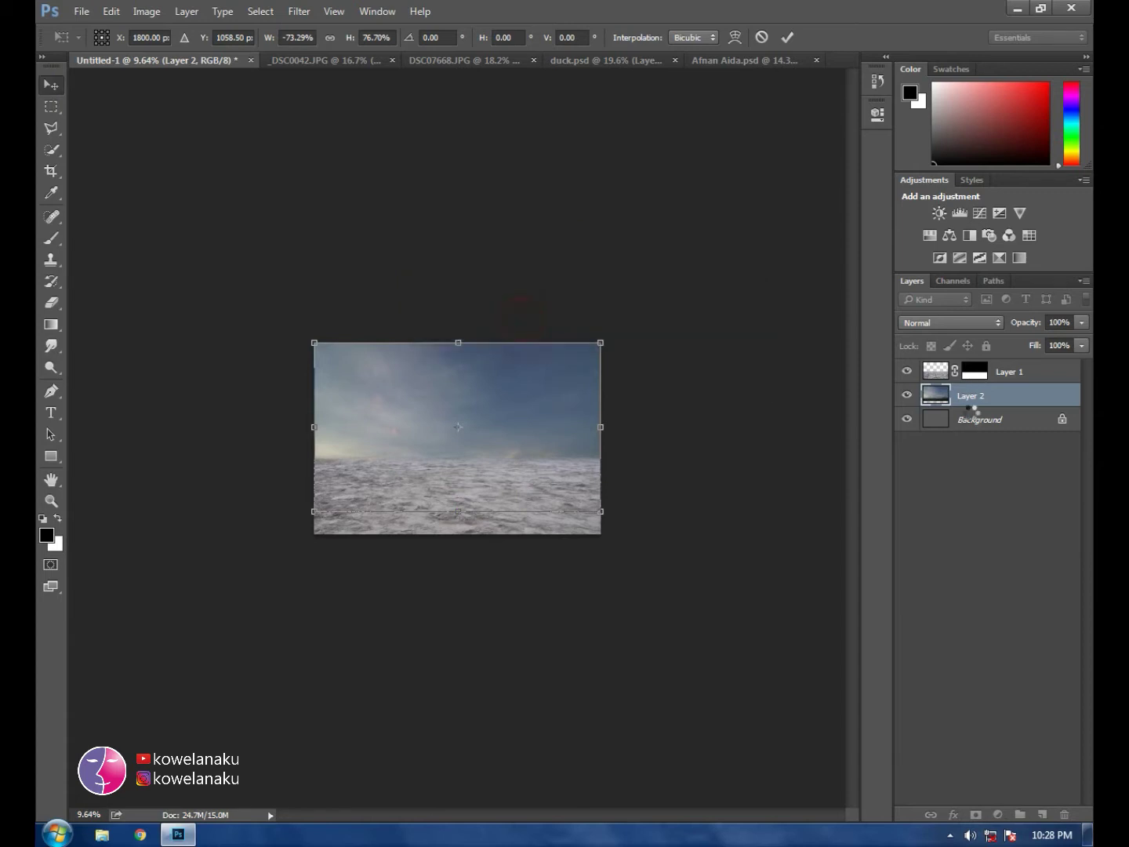
# Step: Lower the sand layer's top edge slightly with Free Transform
pyautogui.click(927, 379)
pyautogui.hotkey('ctrl', 't')
pyautogui.moveTo(459, 448); pyautogui.dragTo(458, 459)
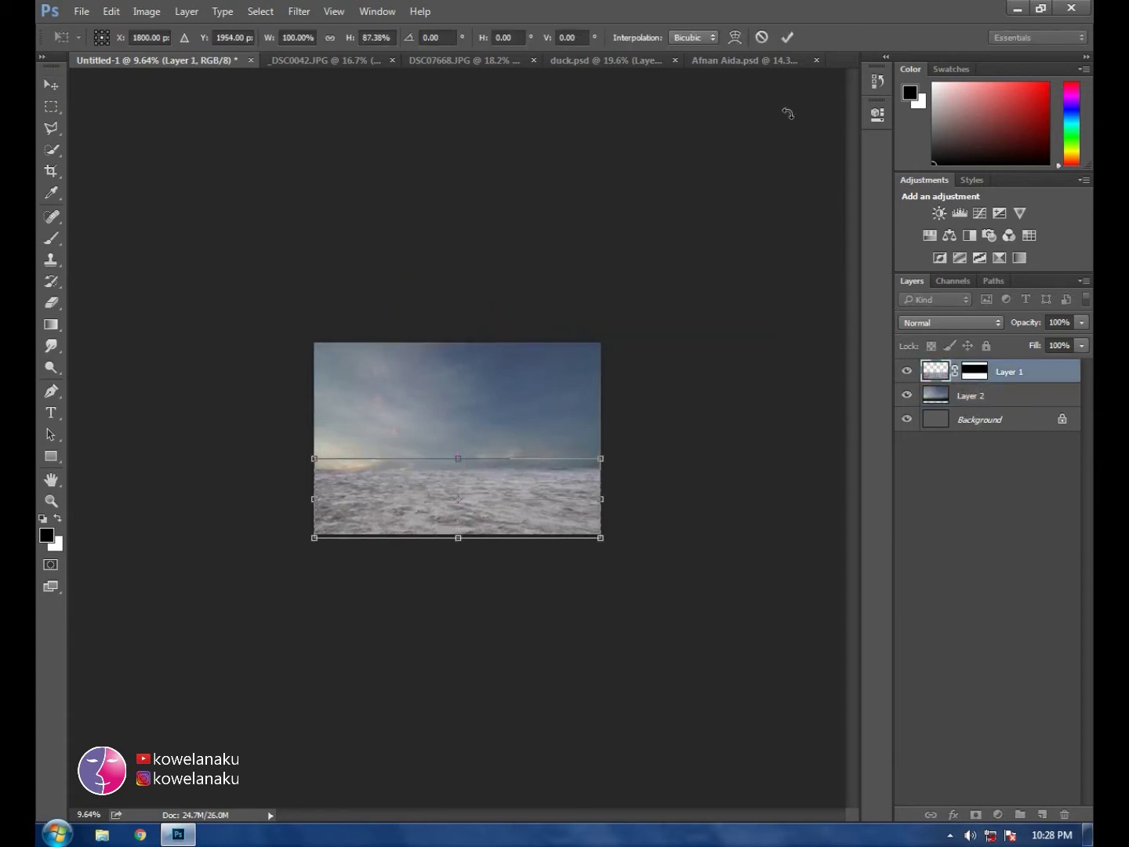
pyautogui.click(787, 37)
# Step: Stretch the sky layer down to the canvas bottom so sky and sand fill the frame
pyautogui.click(948, 400)
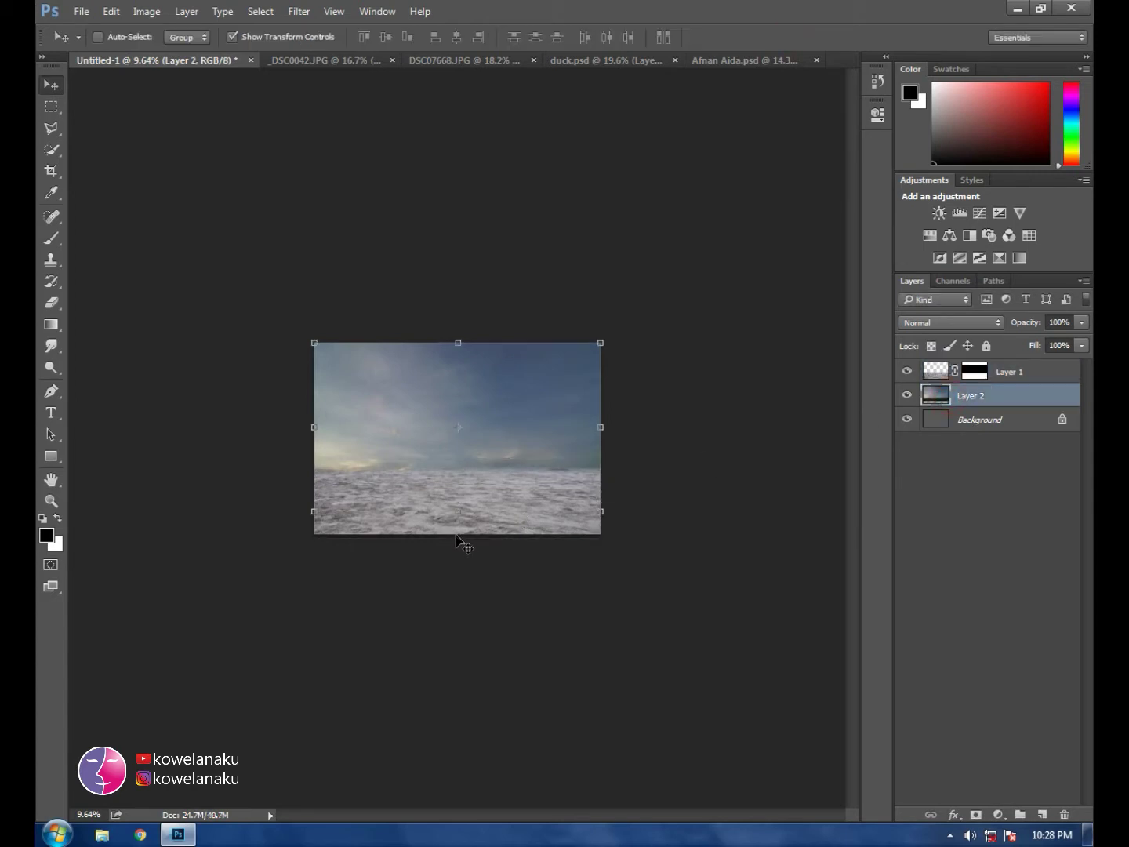
pyautogui.moveTo(459, 516); pyautogui.dragTo(458, 527)
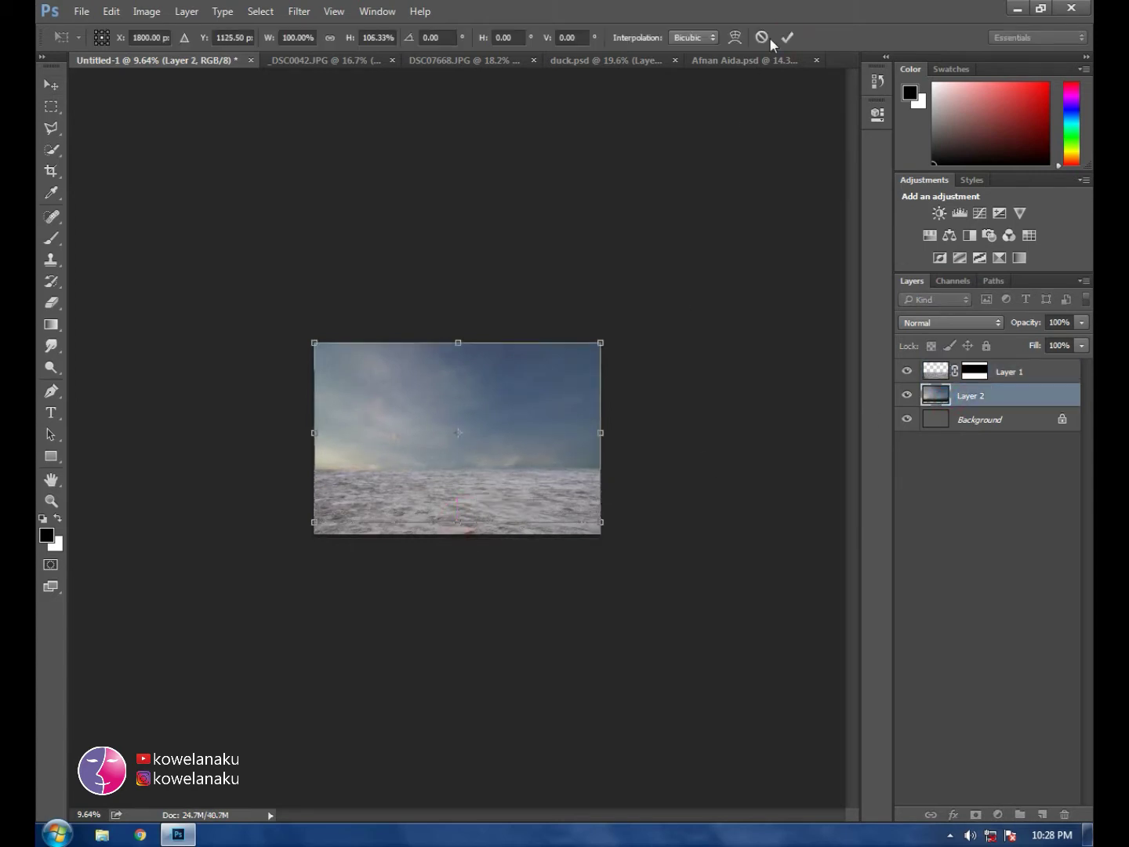
pyautogui.click(798, 38)
pyautogui.scroll(1, 438, 434)
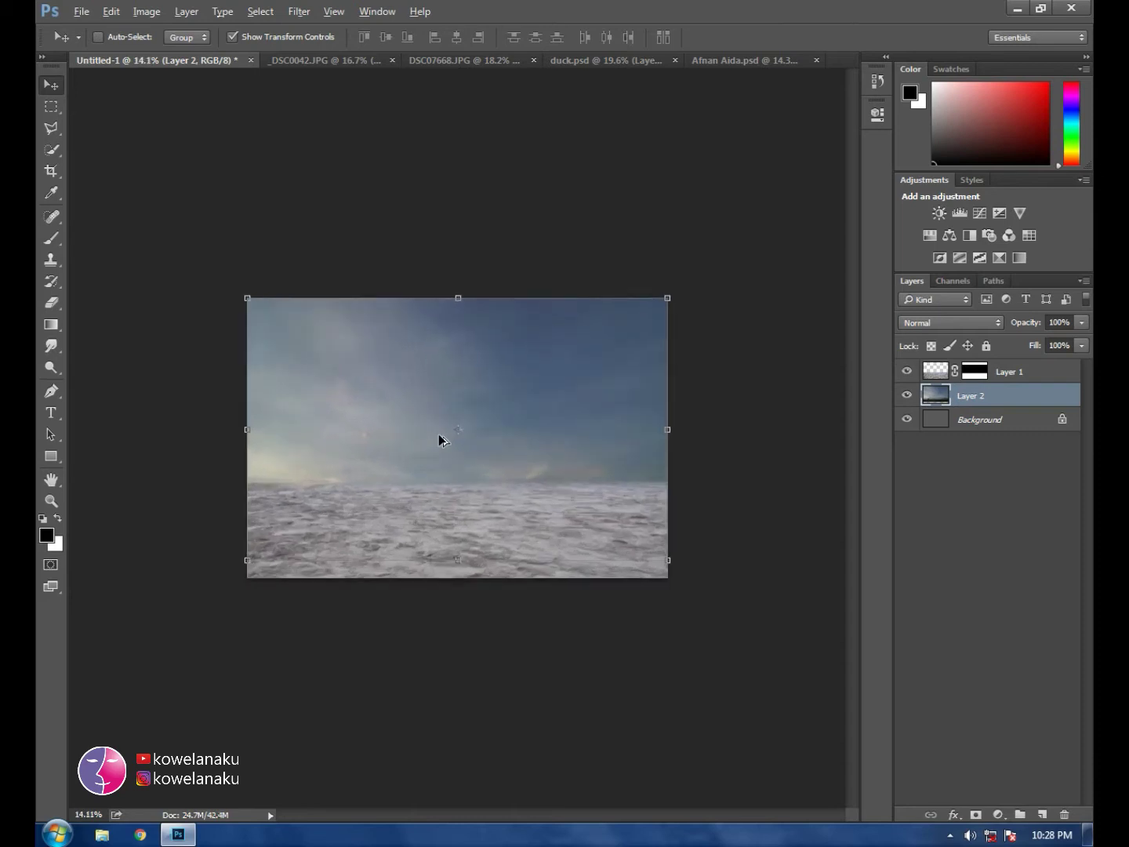
pyautogui.click(1036, 371)
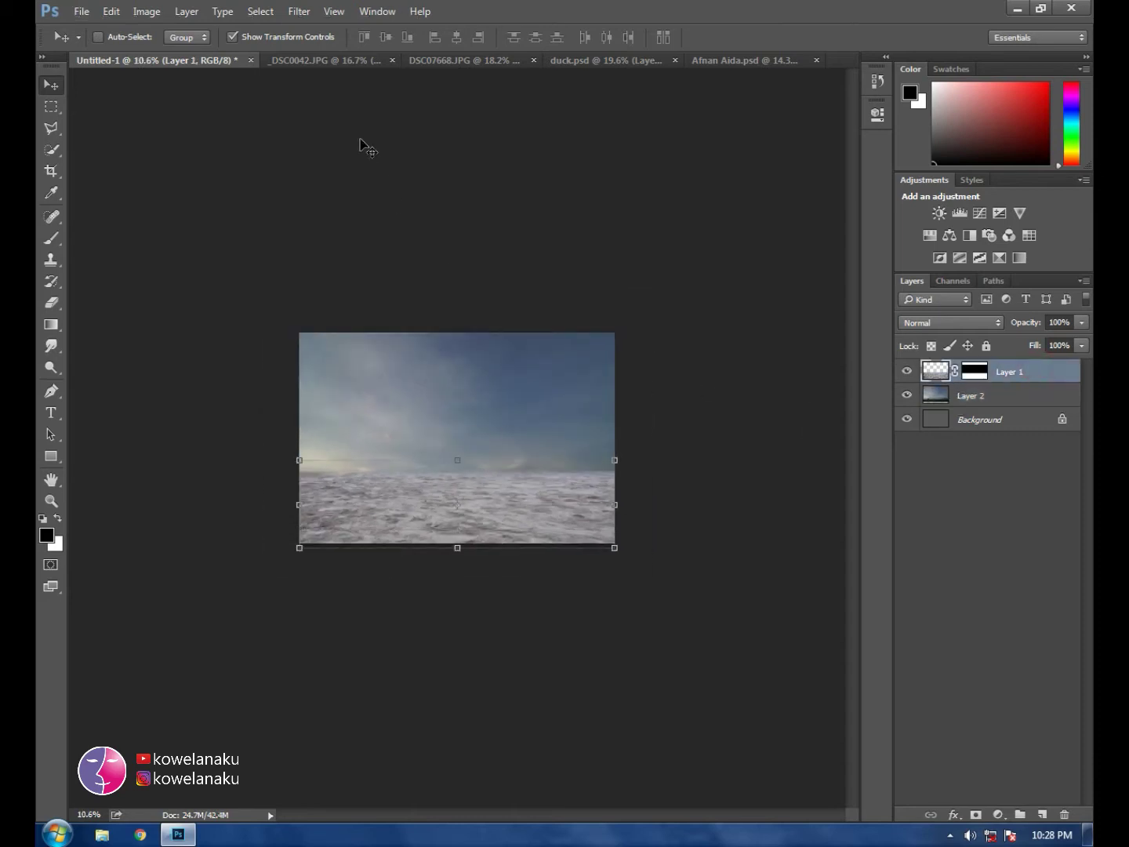
pyautogui.click(462, 62)
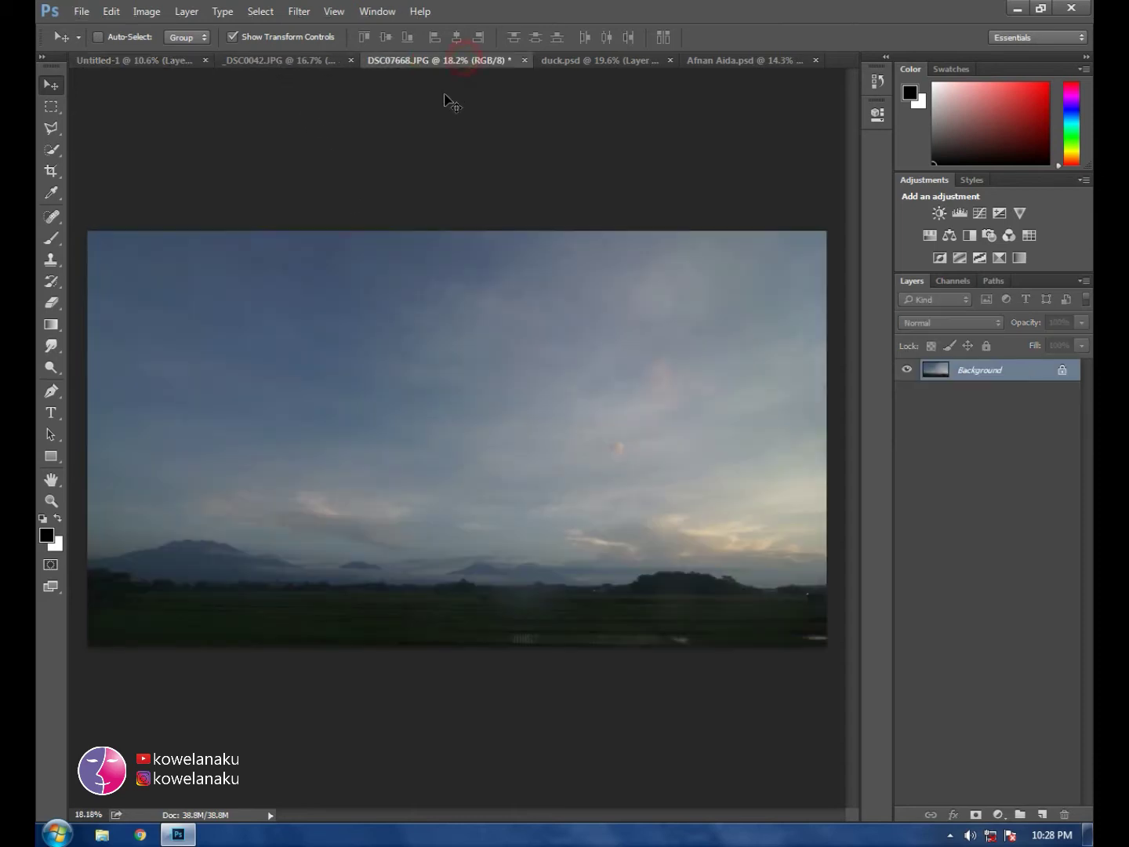
# Step: Bring the cut-out duck into the composite without its background, enlarged and set on the sand
pyautogui.click(596, 58)
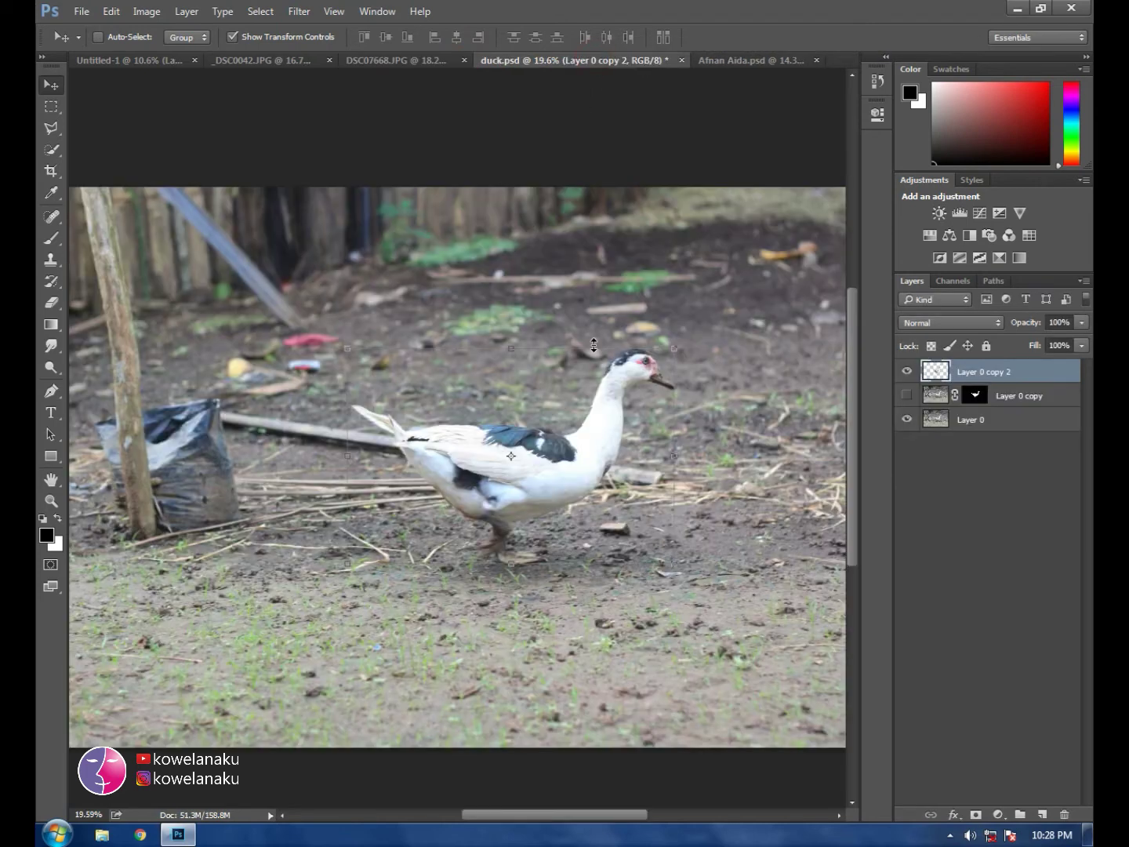
pyautogui.click(906, 418)
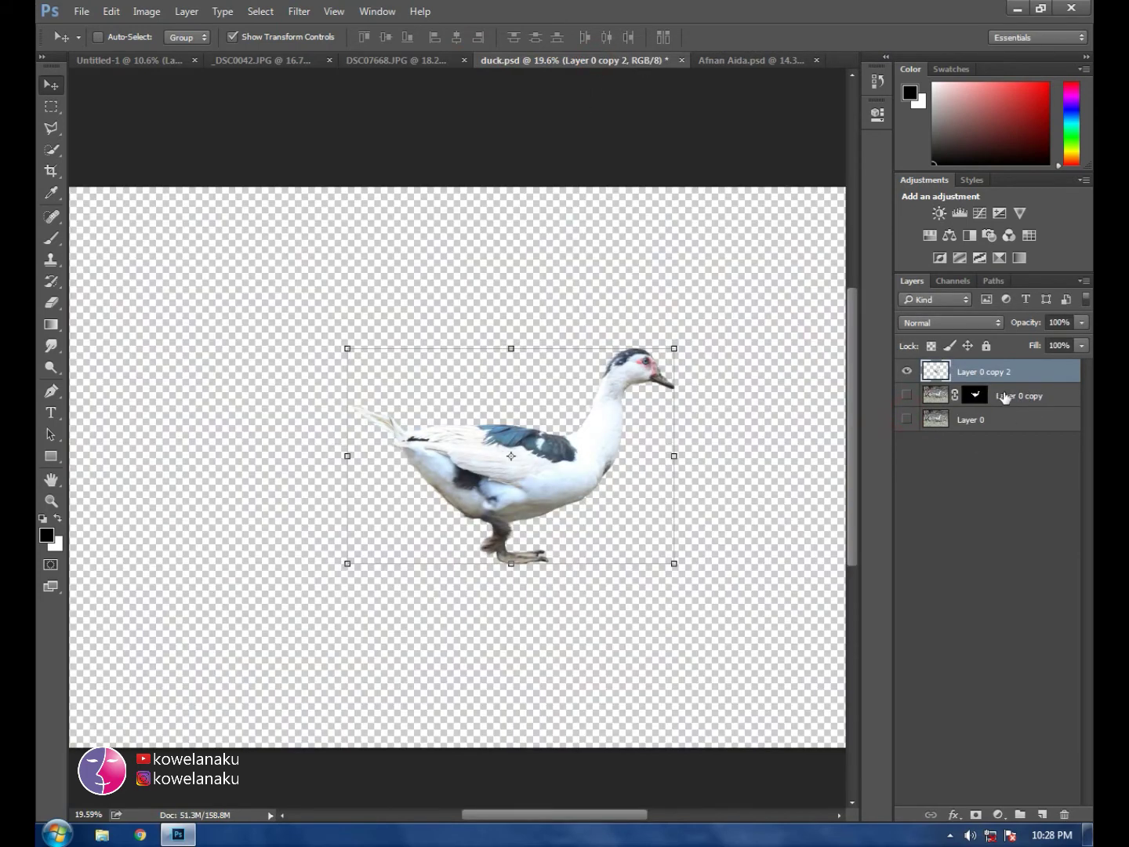
pyautogui.scroll(-2, 541, 455)
pyautogui.moveTo(540, 420)
pyautogui.mouseDown()
pyautogui.moveTo(487, 444)
pyautogui.moveTo(507, 487)
pyautogui.moveTo(503, 462)
pyautogui.mouseUp()
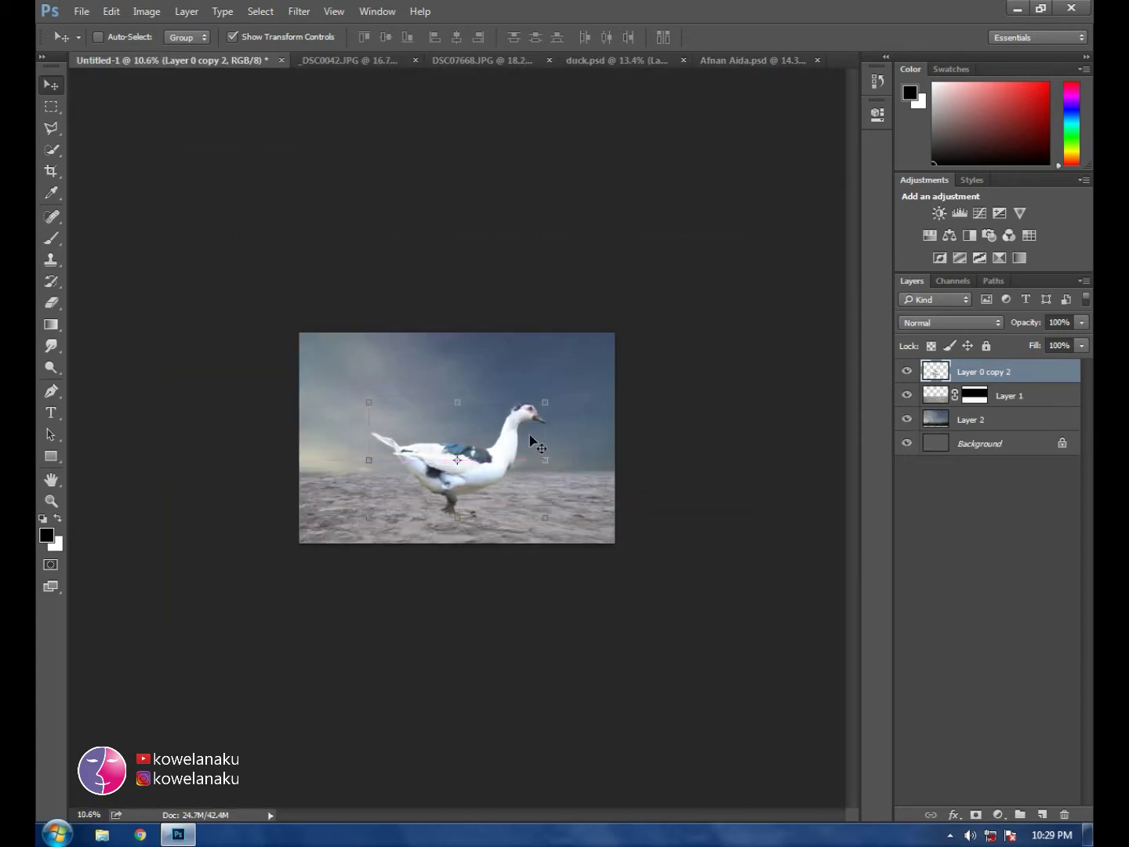
pyautogui.moveTo(547, 402); pyautogui.dragTo(578, 381)
pyautogui.moveTo(536, 437); pyautogui.dragTo(497, 447)
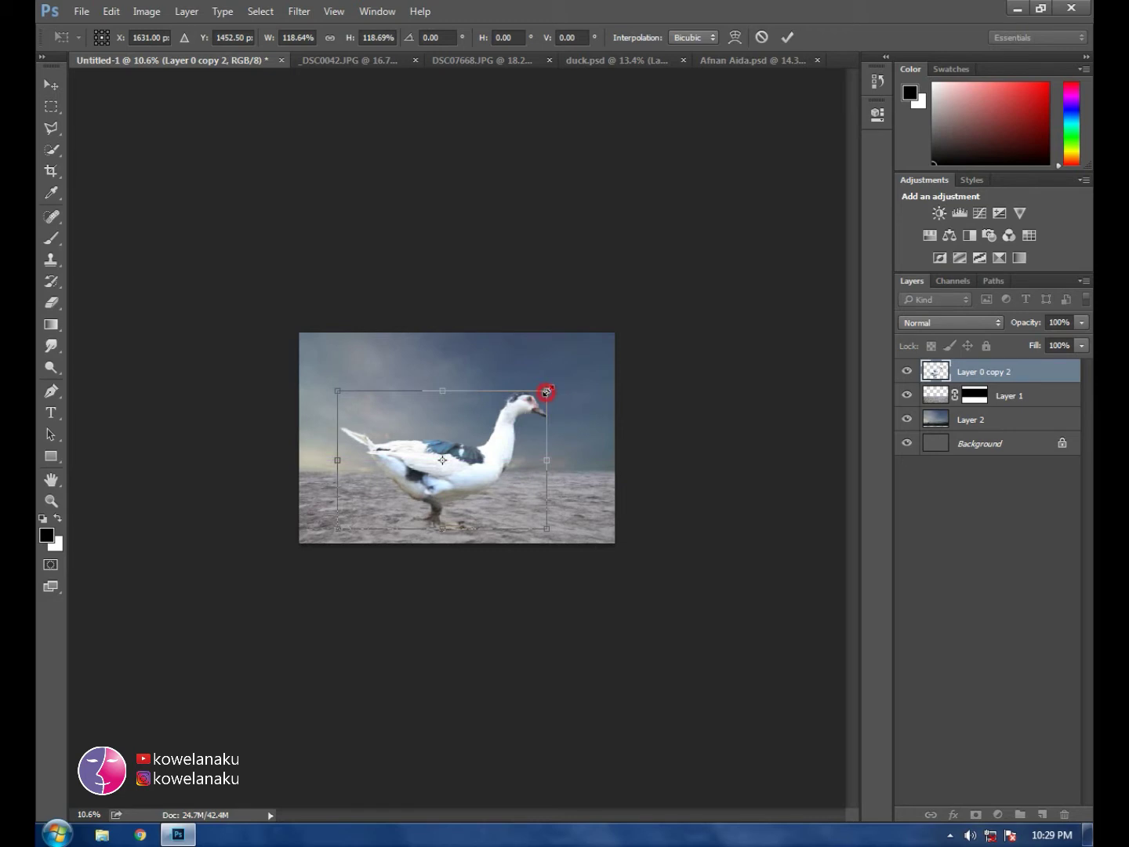
pyautogui.moveTo(547, 391); pyautogui.dragTo(555, 385)
pyautogui.click(787, 37)
# Step: Zoom in and fine-tune the duck to 88.29% scale on the sand, then commit
pyautogui.hotkey('ctrl', '+')
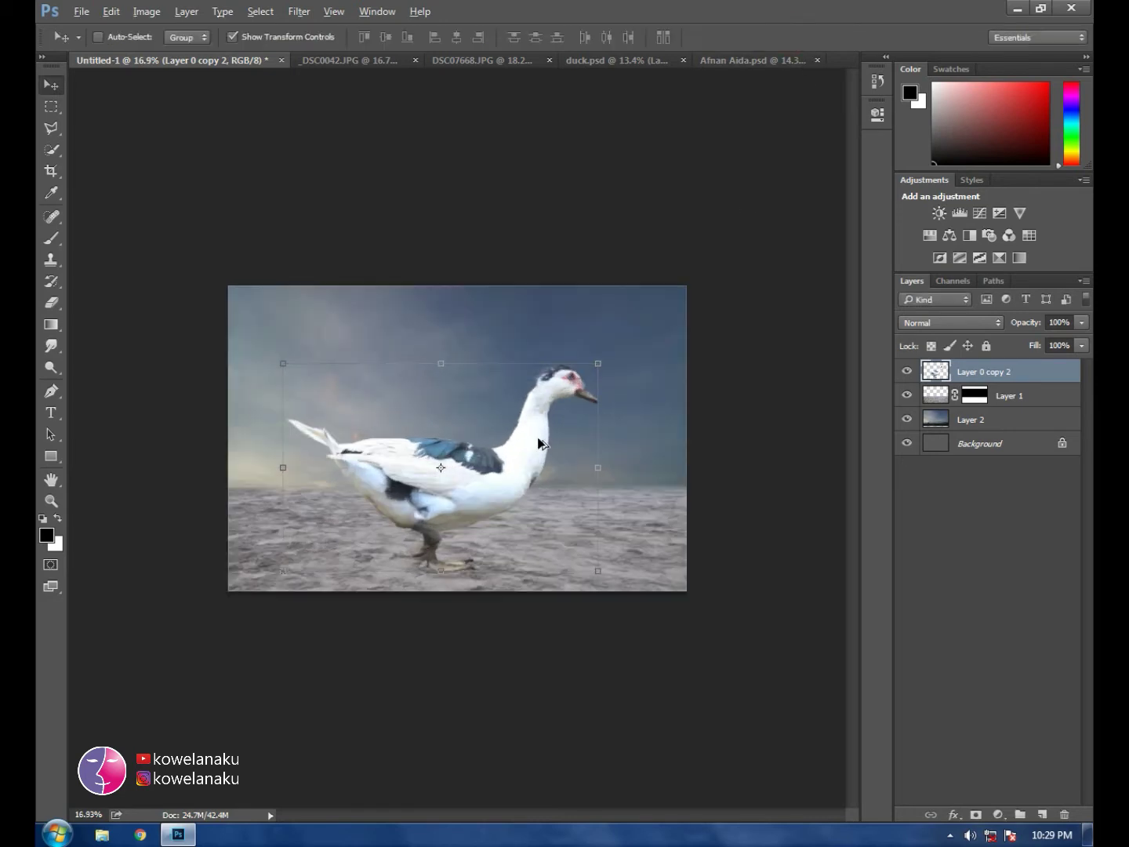
pyautogui.hotkey('ctrl', '+')
pyautogui.moveTo(547, 473); pyautogui.dragTo(580, 453)
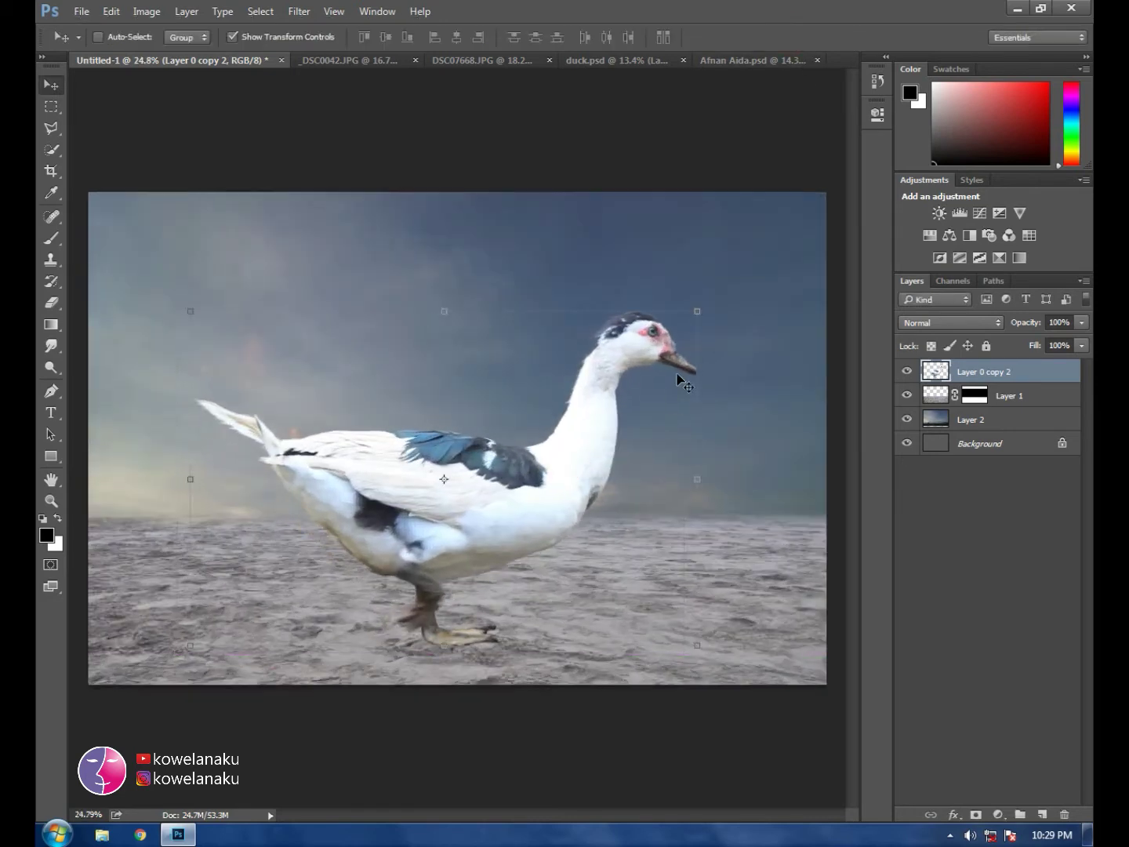
pyautogui.moveTo(697, 311); pyautogui.dragTo(637, 350)
pyautogui.moveTo(556, 496); pyautogui.dragTo(572, 489)
pyautogui.click(787, 38)
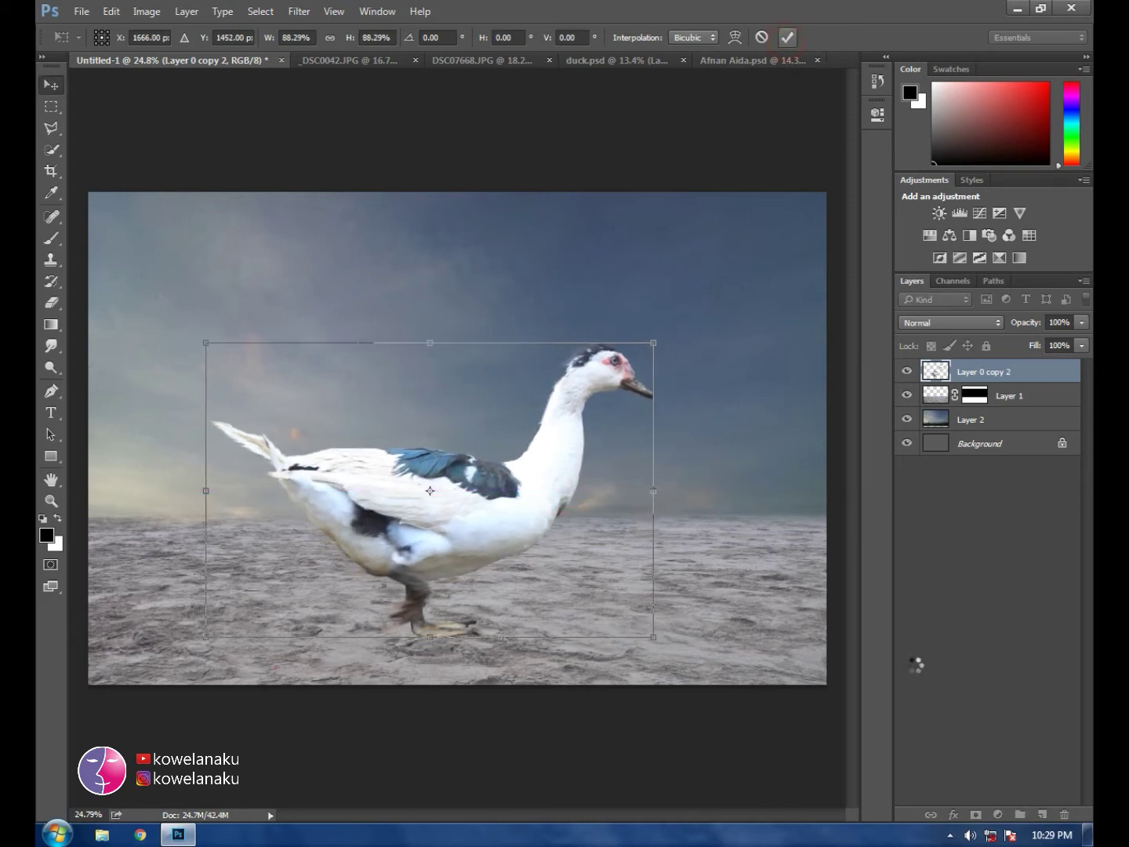
# Step: Add a Hue/Saturation layer clipped to the duck with Saturation -21 and Lightness -24
pyautogui.click(999, 815)
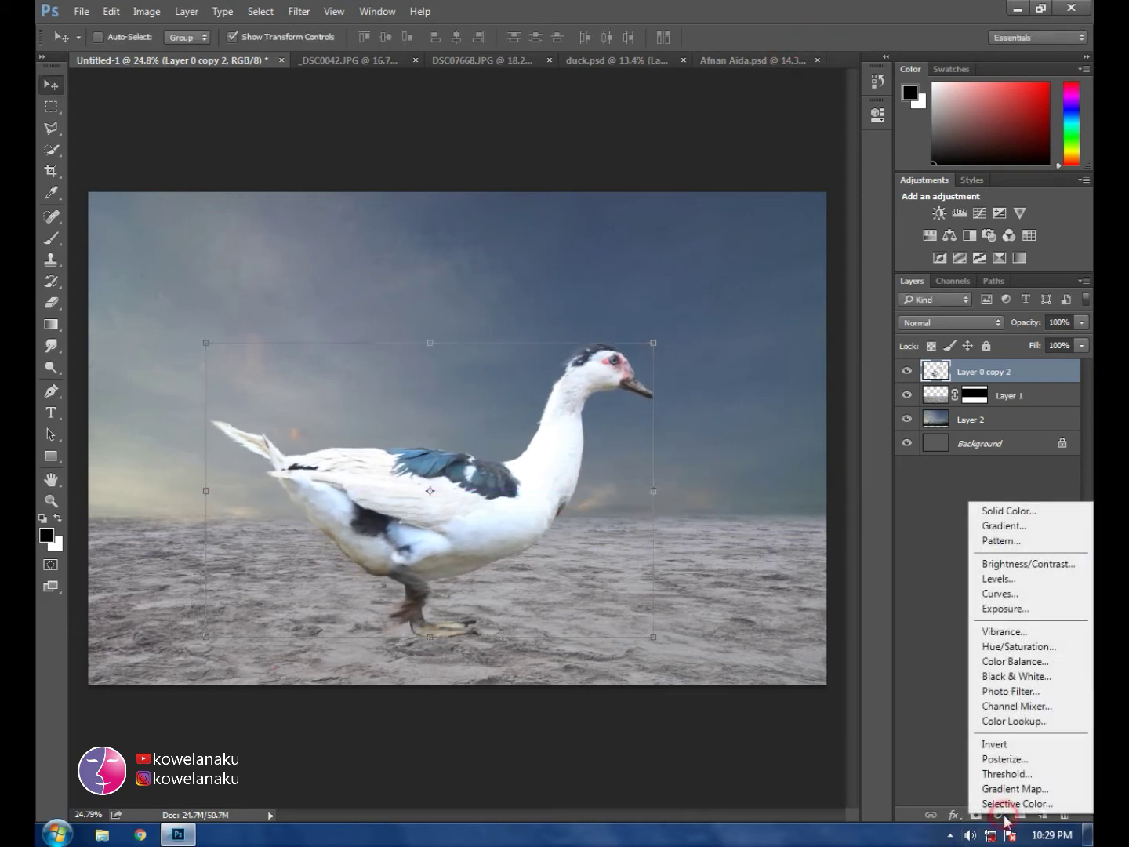
pyautogui.click(1020, 646)
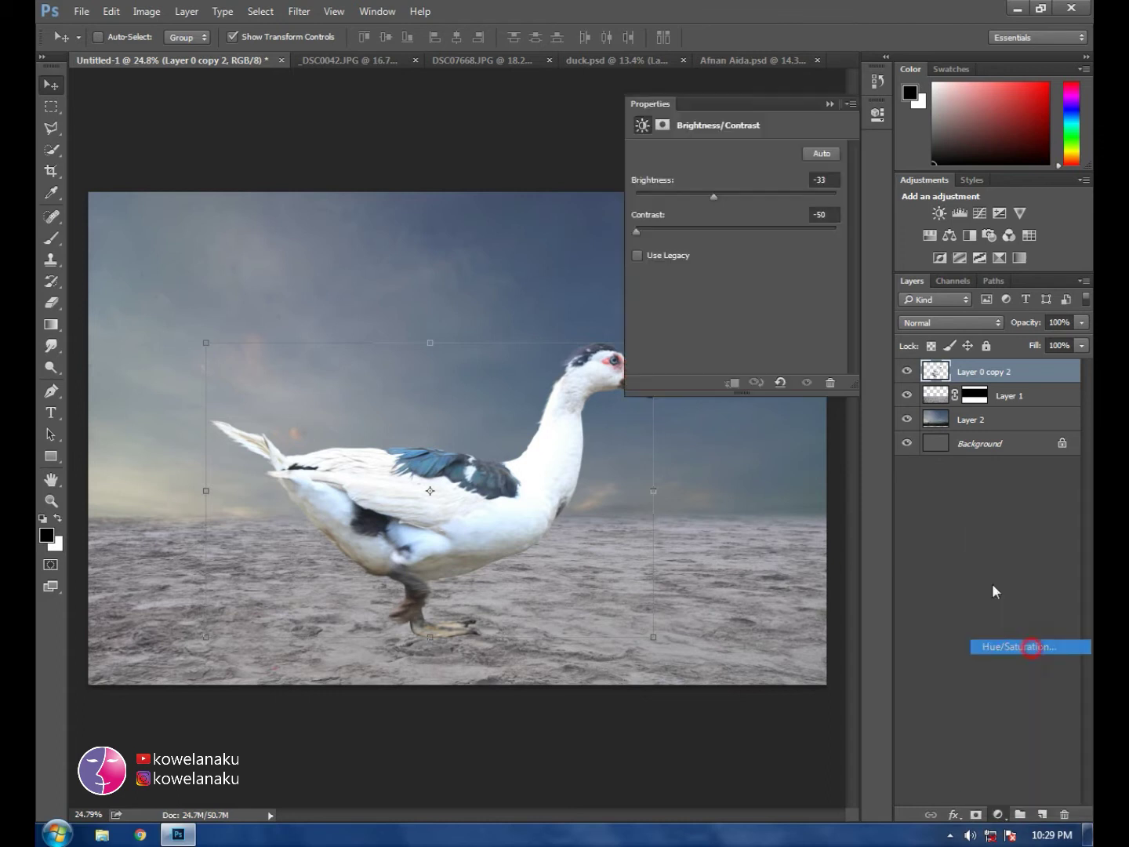
pyautogui.click(730, 385)
pyautogui.moveTo(734, 250)
pyautogui.mouseDown()
pyautogui.moveTo(700, 250)
pyautogui.moveTo(709, 287)
pyautogui.moveTo(716, 252)
pyautogui.moveTo(710, 285)
pyautogui.mouseUp()
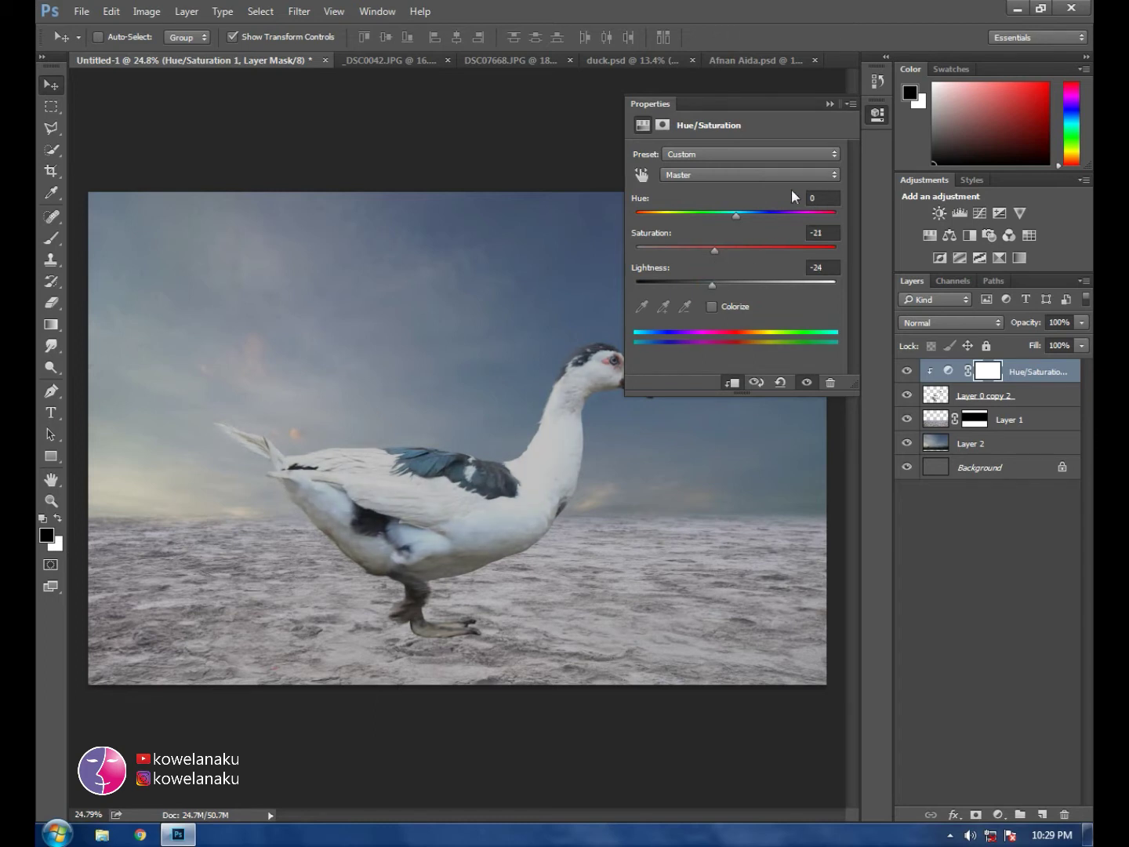
pyautogui.click(828, 103)
pyautogui.click(1023, 372)
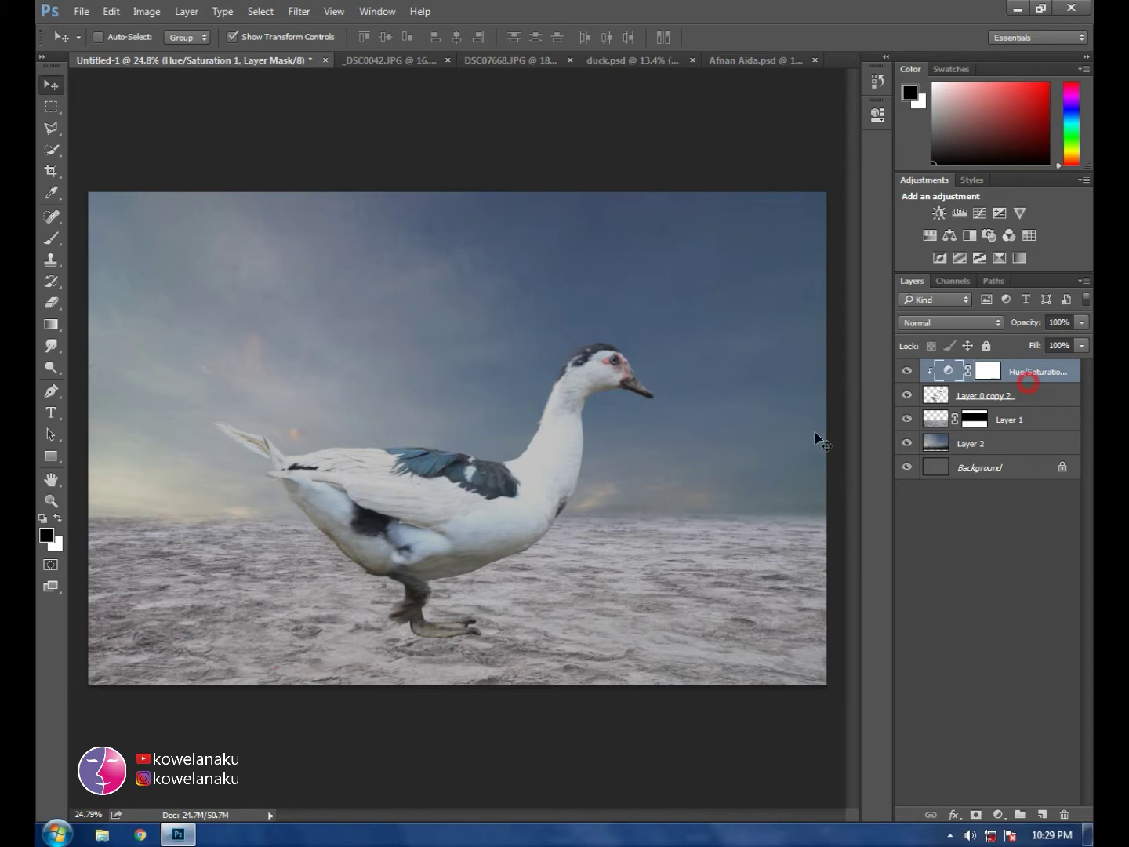
pyautogui.scroll(-2, 819, 441)
pyautogui.scroll(2, 441, 428)
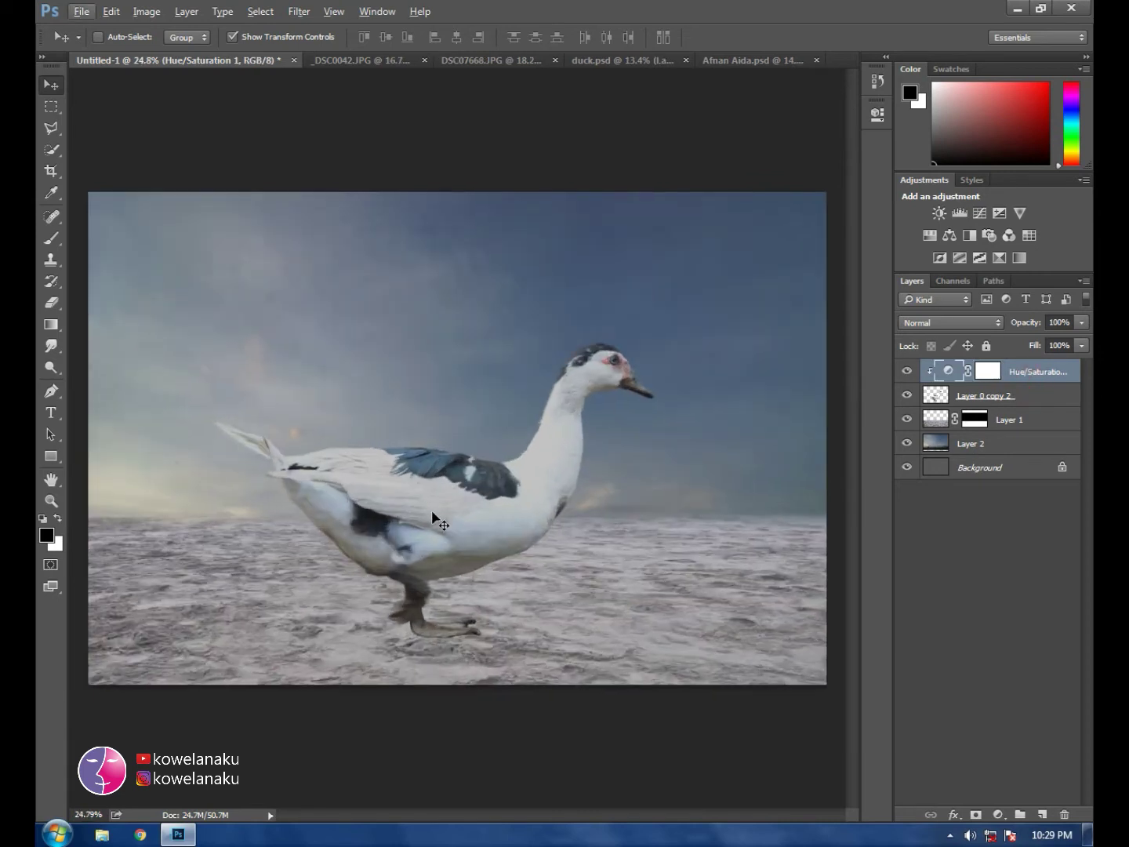
# Step: Copy the cut-out children into the composite without their background and release the clipping mask
pyautogui.click(615, 59)
pyautogui.click(737, 58)
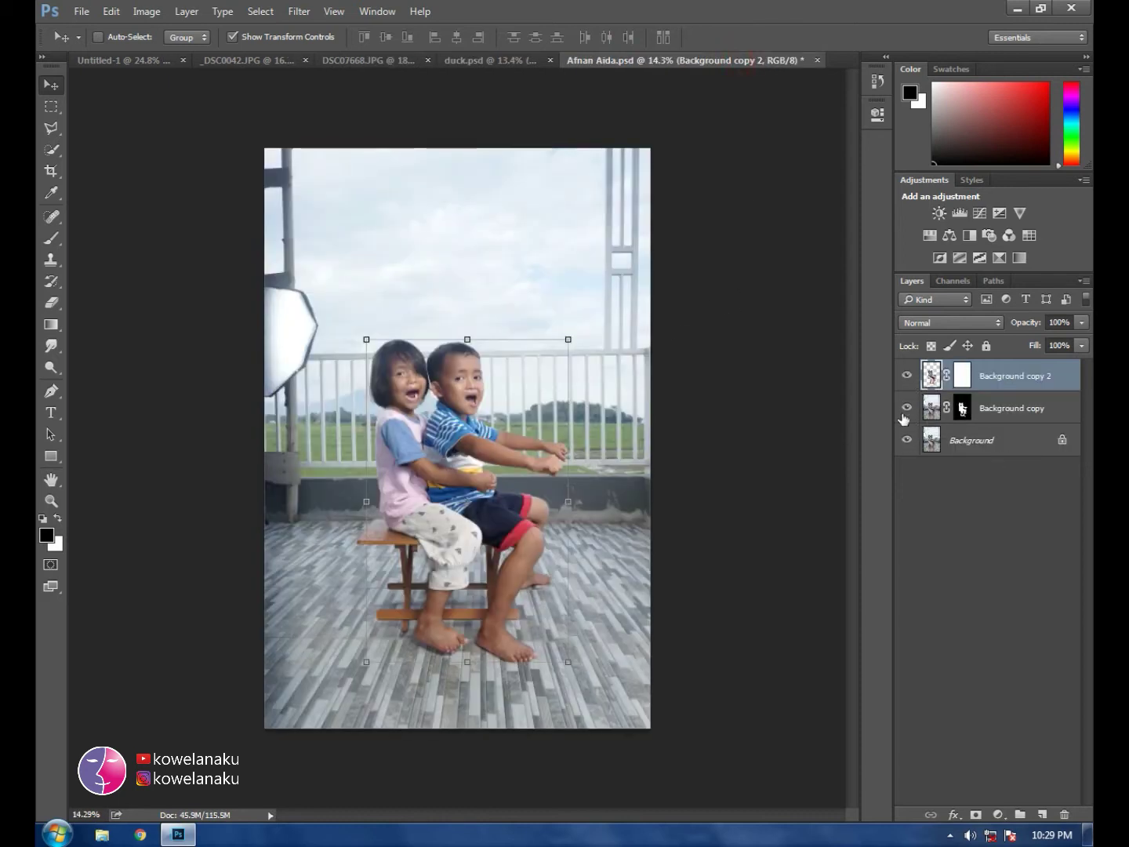
pyautogui.click(905, 440)
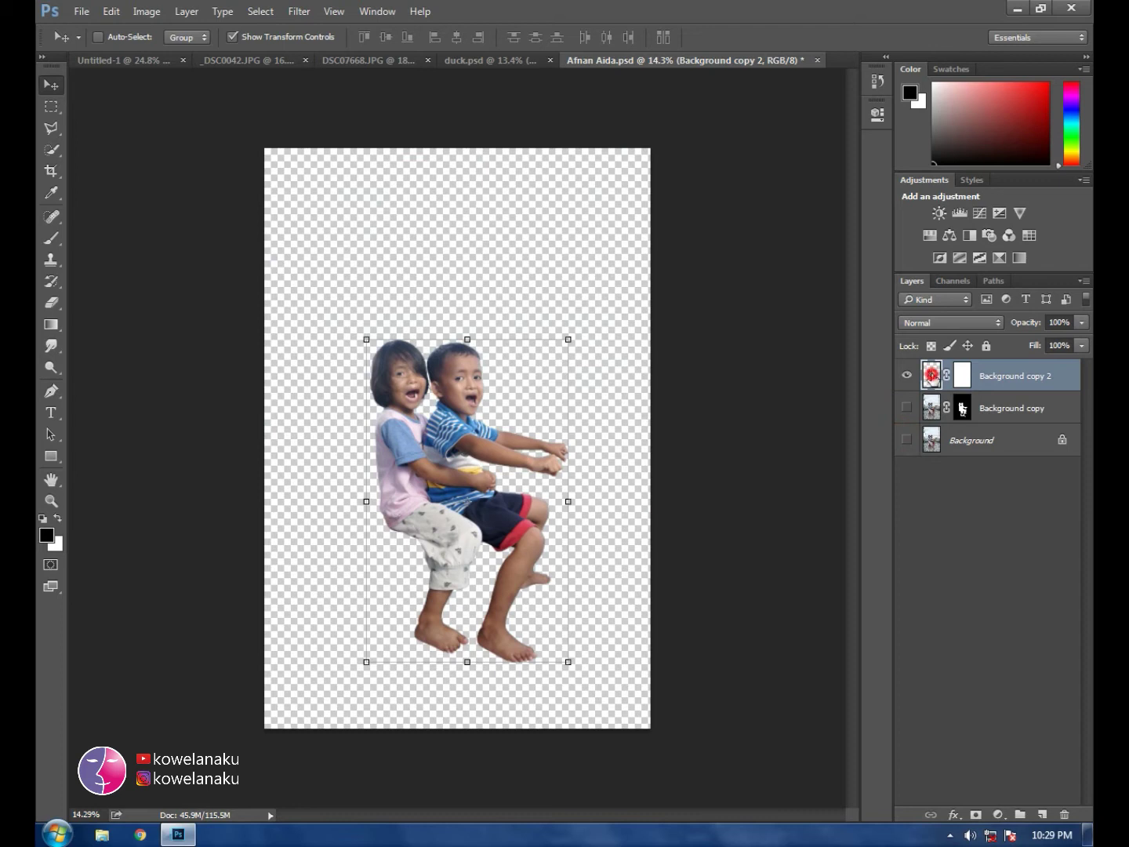
pyautogui.moveTo(466, 385)
pyautogui.mouseDown()
pyautogui.moveTo(131, 77)
pyautogui.moveTo(486, 359)
pyautogui.mouseUp()
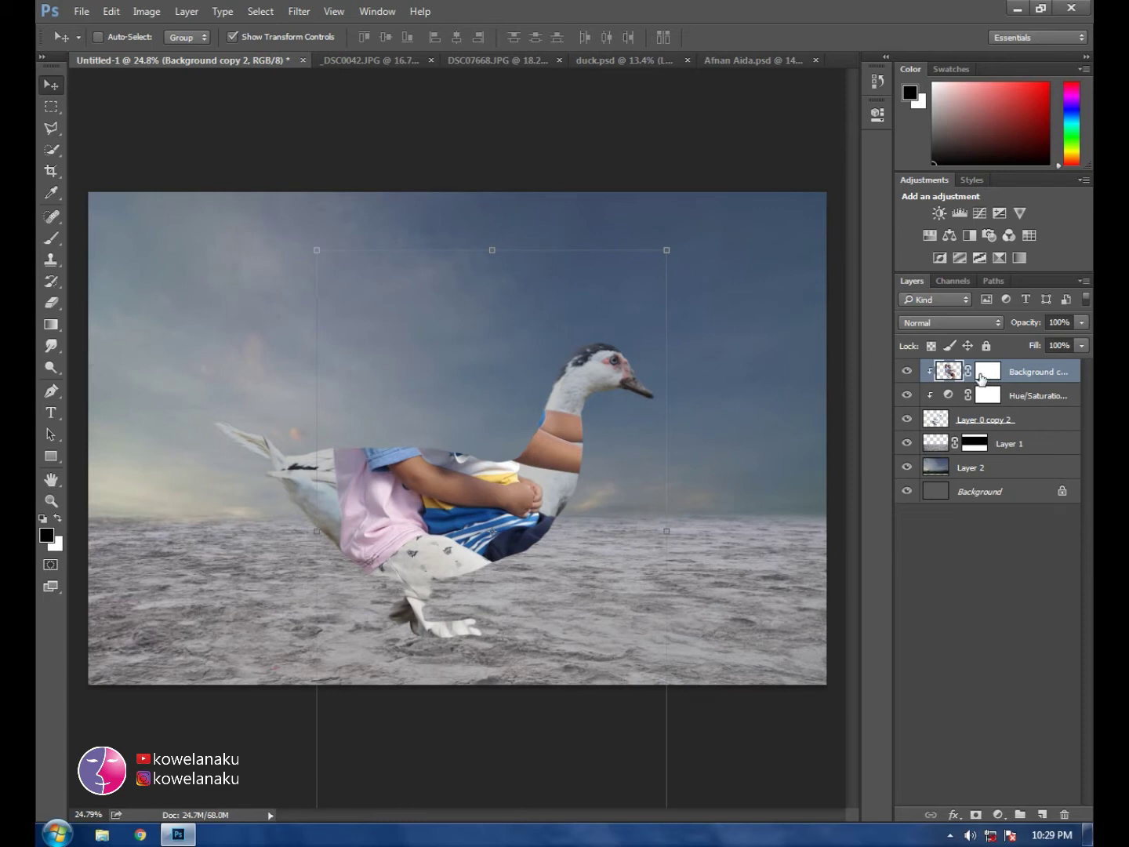
pyautogui.rightClick(1053, 385)
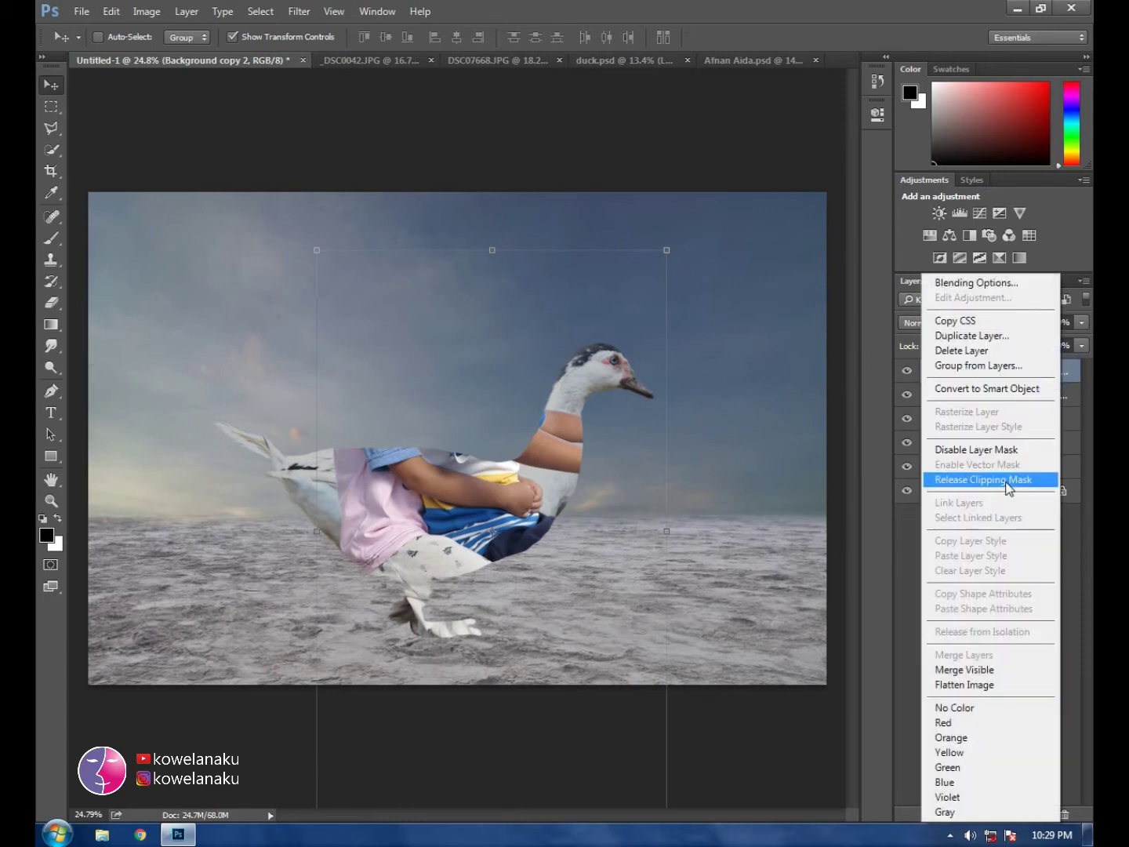
pyautogui.click(1005, 480)
# Step: Scale the children to about 51% and seat them on the duck's back
pyautogui.moveTo(578, 427); pyautogui.dragTo(566, 350)
pyautogui.hotkey('ctrl', 't')
pyautogui.moveTo(658, 134)
pyautogui.mouseDown()
pyautogui.moveTo(552, 266)
pyautogui.moveTo(483, 416)
pyautogui.mouseUp()
pyautogui.moveTo(406, 531)
pyautogui.mouseDown()
pyautogui.moveTo(473, 359)
pyautogui.moveTo(473, 395)
pyautogui.mouseUp()
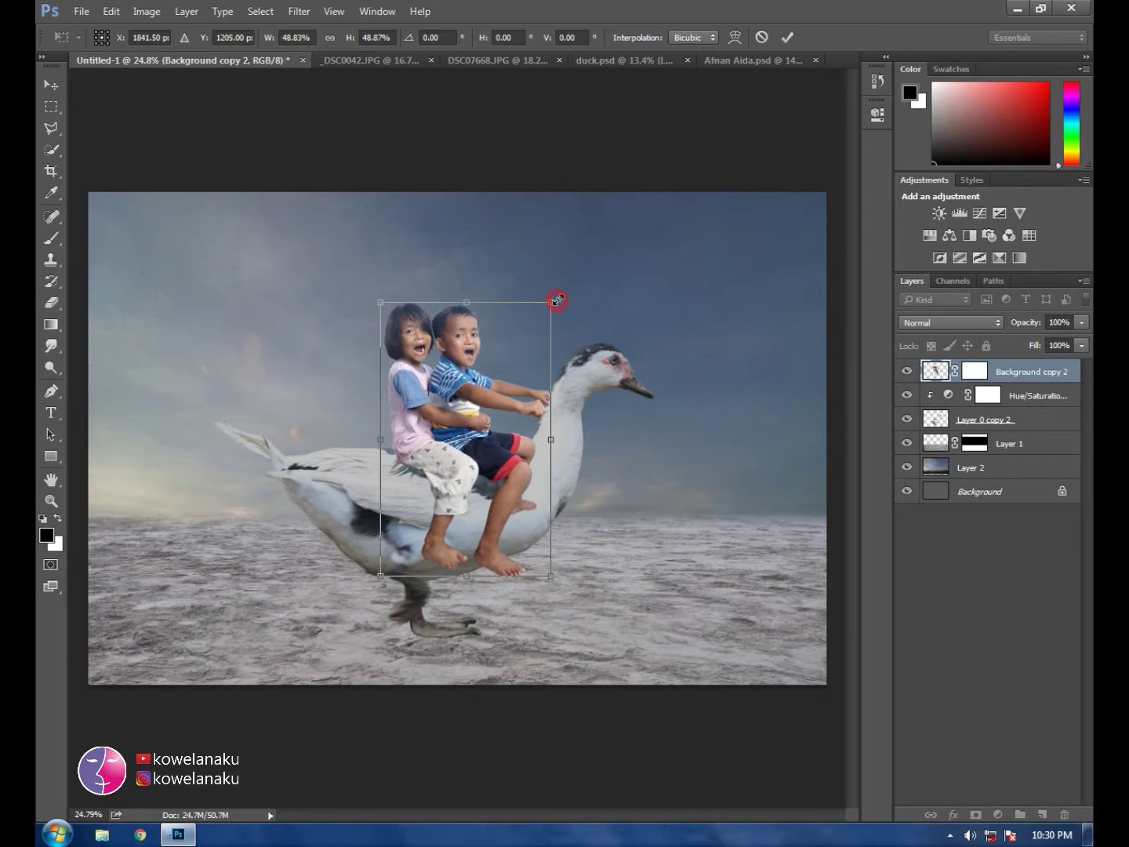
pyautogui.moveTo(557, 300); pyautogui.dragTo(559, 289)
pyautogui.moveTo(498, 390)
pyautogui.mouseDown()
pyautogui.moveTo(486, 390)
pyautogui.moveTo(497, 404)
pyautogui.mouseUp()
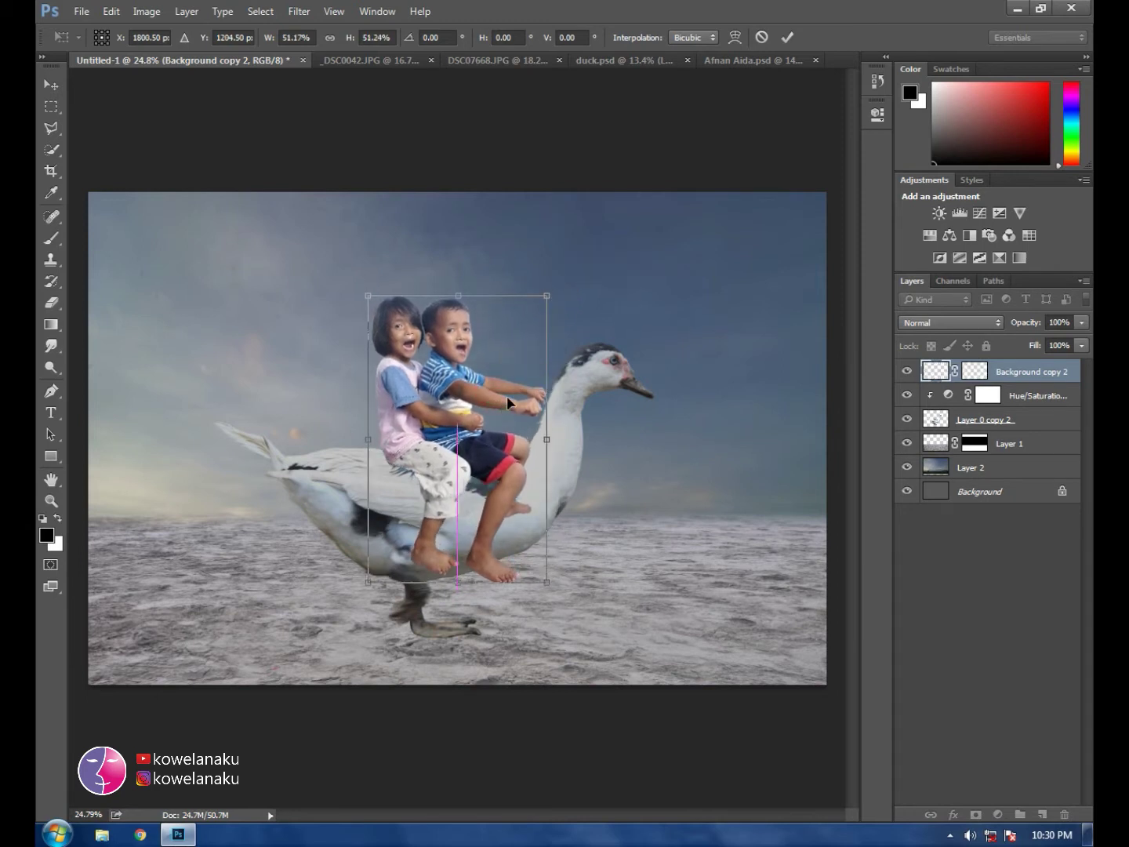
pyautogui.click(786, 36)
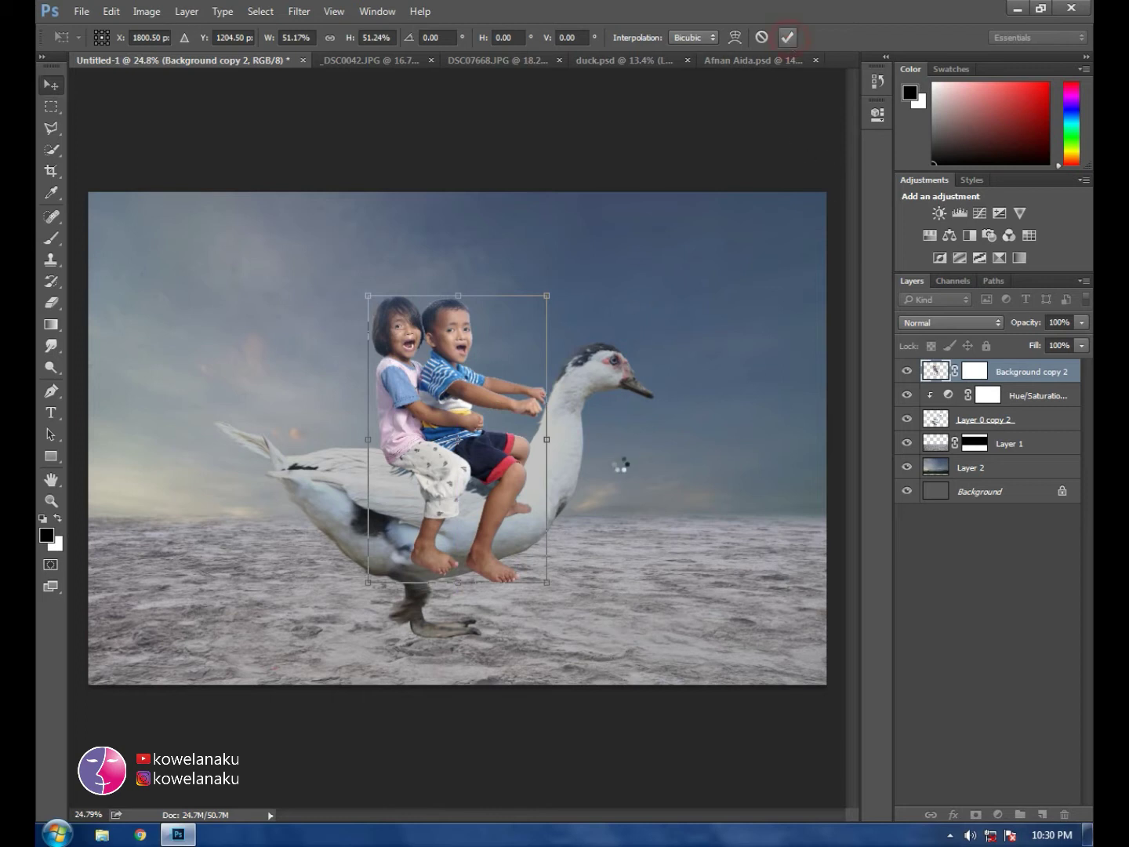
pyautogui.scroll(3, 596, 427)
pyautogui.scroll(-1, 595, 426)
pyautogui.scroll(-1, 552, 420)
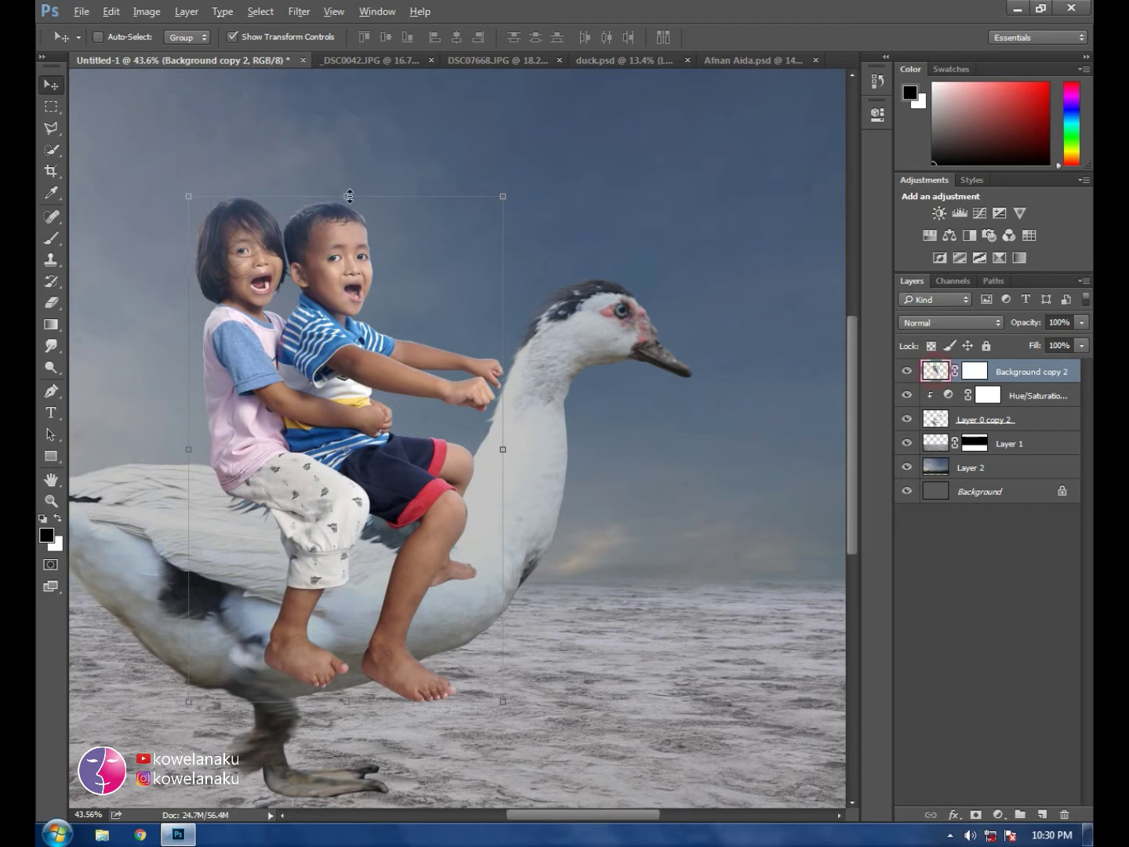
pyautogui.scroll(3, 363, 222)
pyautogui.scroll(2, 364, 222)
# Step: With a smaller brush on the kids layer mask, touch up the boy's hair edges
pyautogui.click(965, 373)
pyautogui.click(51, 237)
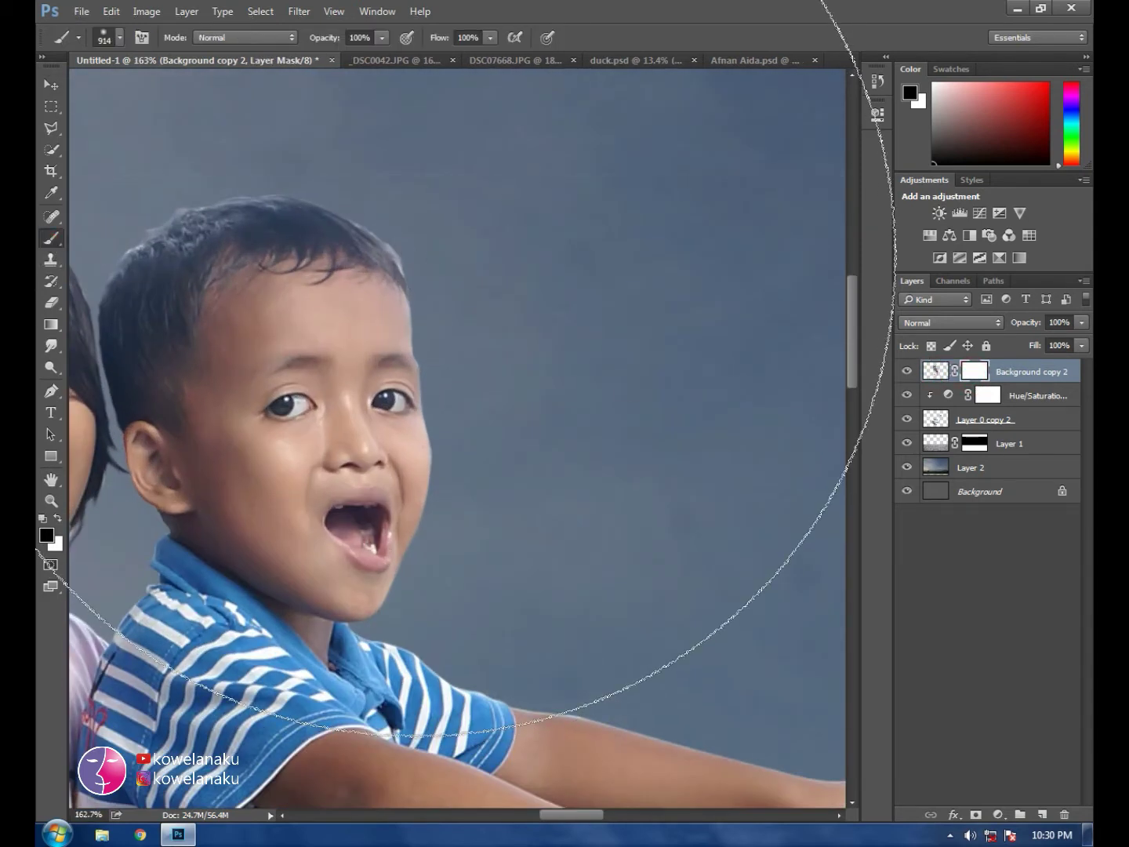
pyautogui.press('[')
pyautogui.press('[')
pyautogui.press('[')
pyautogui.press('[')
pyautogui.press('[')
pyautogui.press('[')
pyautogui.press('[')
pyautogui.press('[')
pyautogui.press('[')
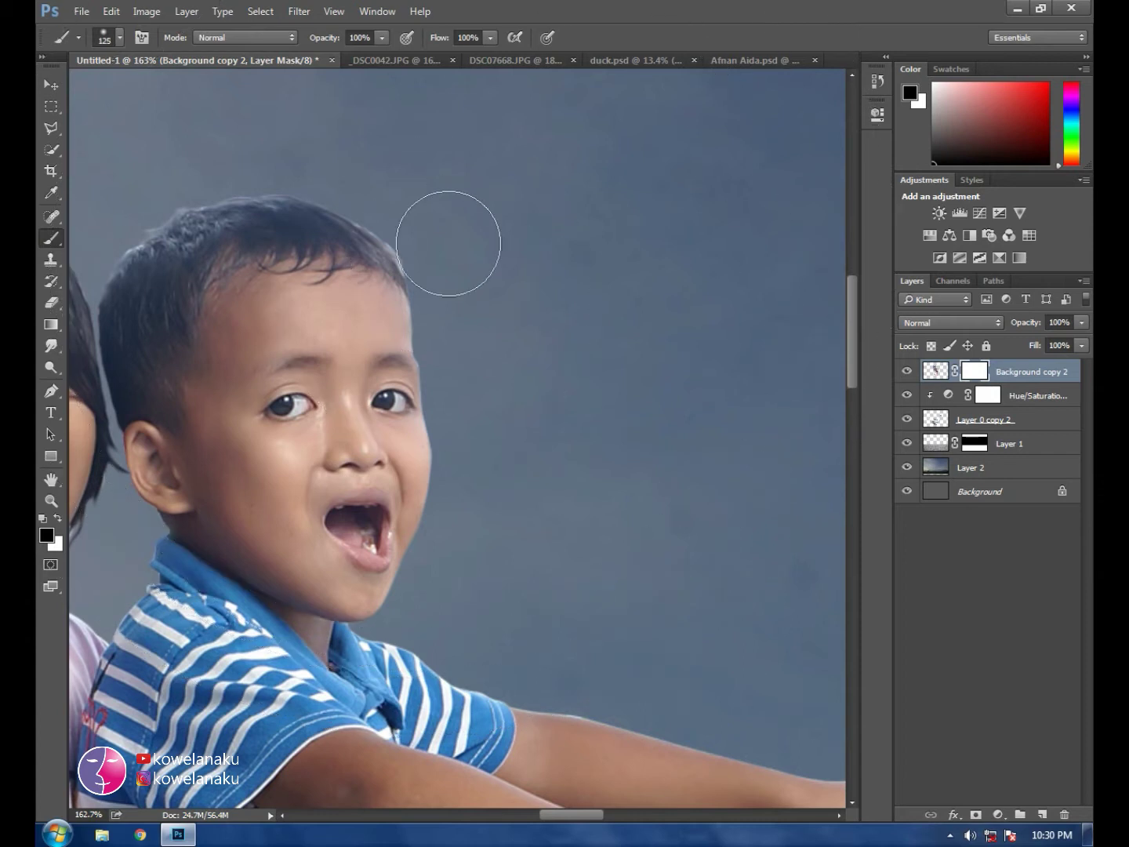
pyautogui.press('[')
pyautogui.scroll(5, 413, 226)
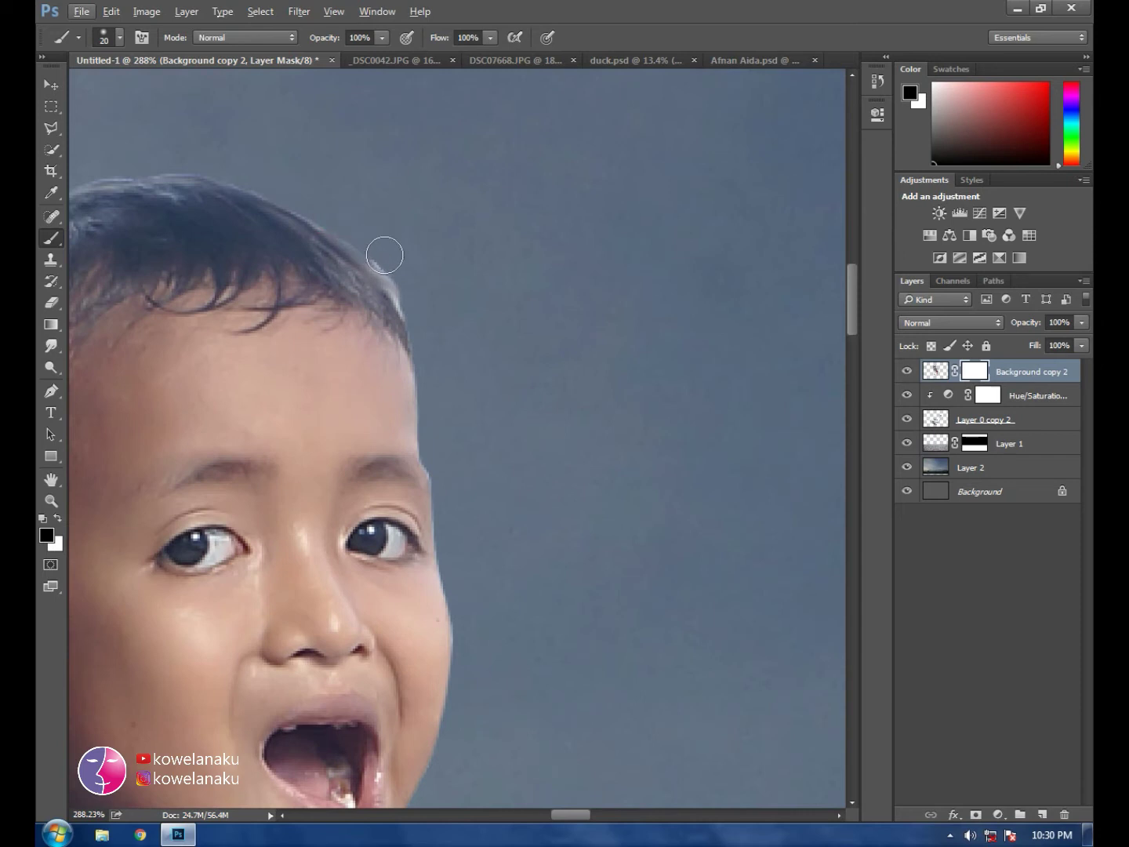
pyautogui.click(416, 313)
pyautogui.click(398, 278)
pyautogui.click(344, 234)
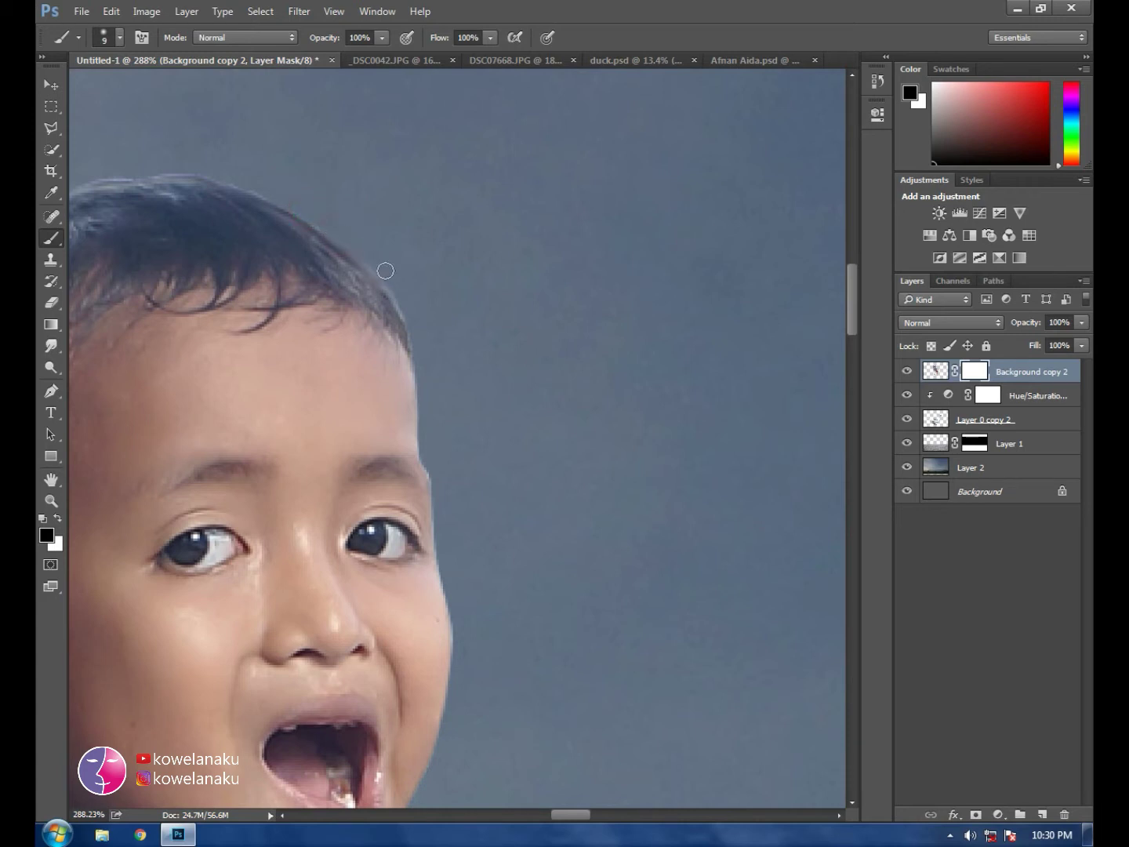
pyautogui.click(390, 280)
# Step: Clean up the mask along the top and back of the boy's hair
pyautogui.hscroll(-3, 361, 188)
pyautogui.click(396, 195)
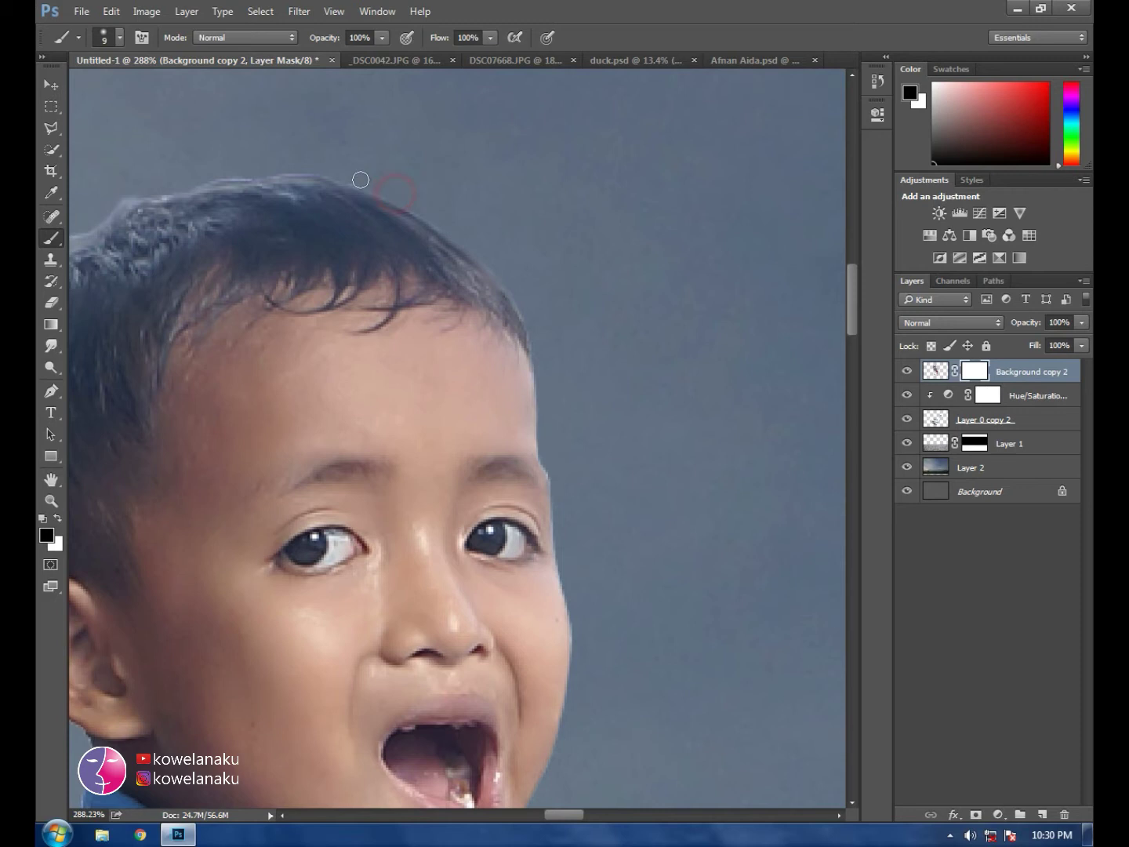
pyautogui.click(335, 170)
pyautogui.hscroll(-2, 172, 203)
pyautogui.click(232, 188)
pyautogui.click(176, 213)
pyautogui.click(149, 233)
pyautogui.click(183, 214)
pyautogui.click(293, 177)
pyautogui.click(362, 171)
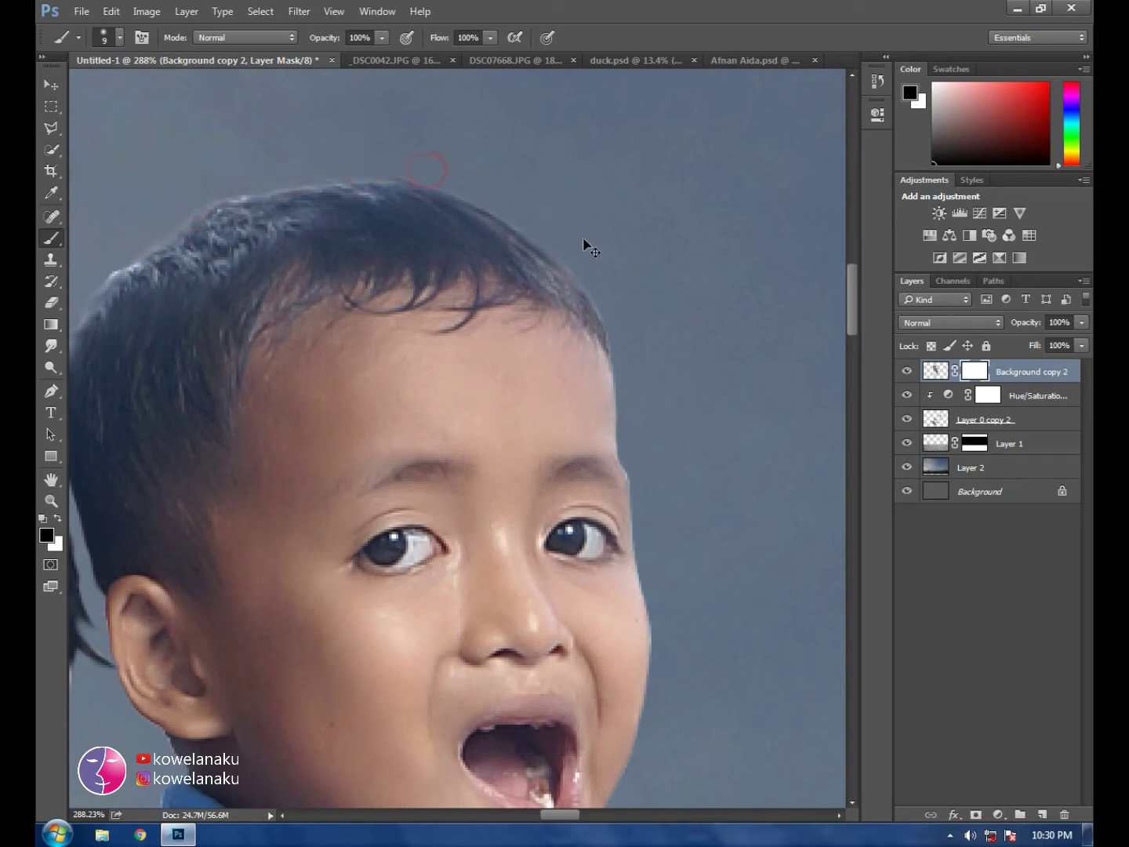
# Step: Refine the mask along the hair edge near the girl
pyautogui.hscroll(-2, 345, 275)
pyautogui.hscroll(-2, 276, 272)
pyautogui.click(214, 298)
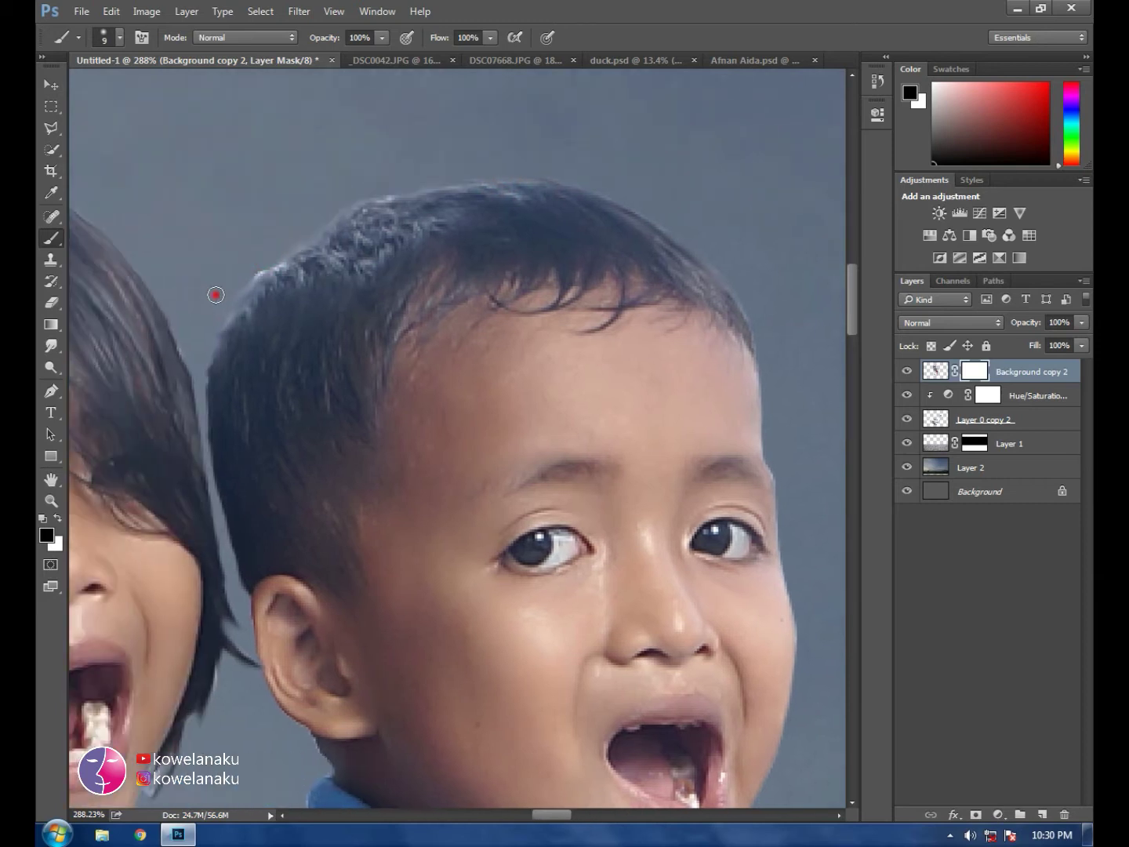
pyautogui.click(257, 257)
pyautogui.scroll(-5, 593, 236)
pyautogui.scroll(-2, 730, 377)
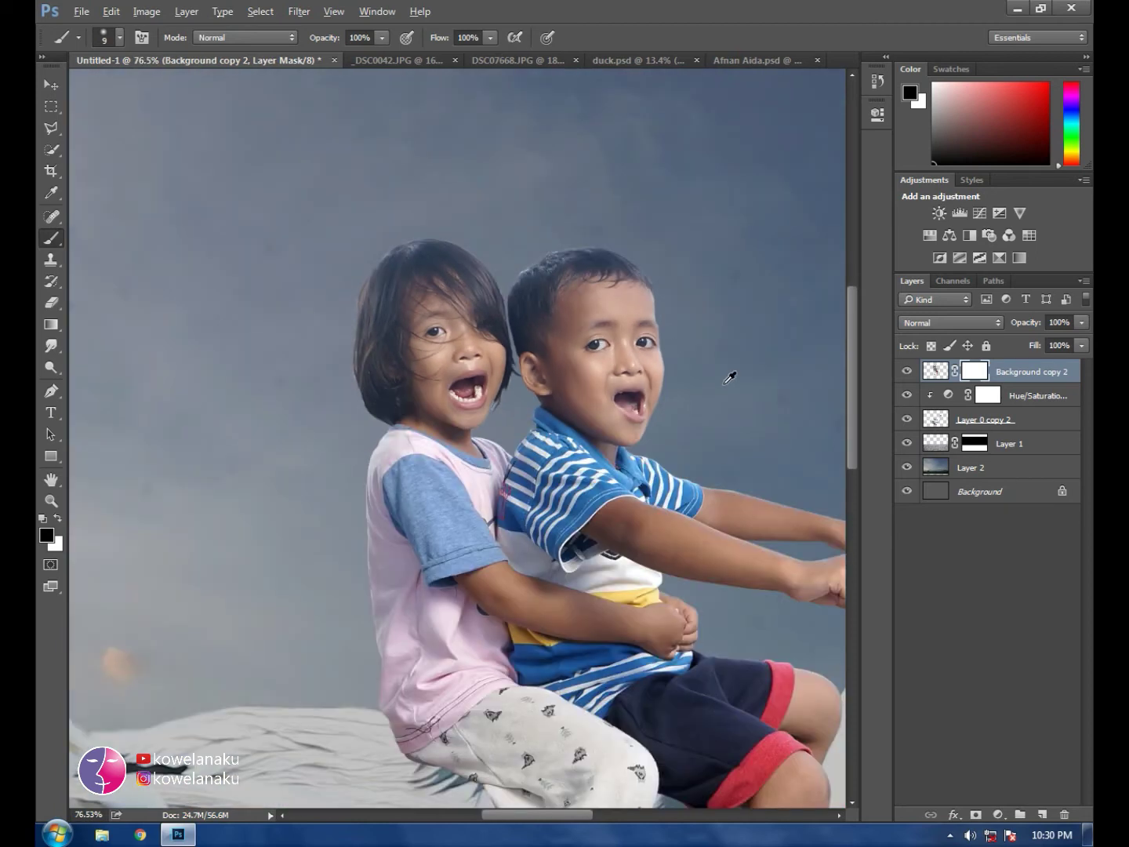
pyautogui.scroll(-2, 697, 306)
pyautogui.scroll(-2, 697, 307)
pyautogui.scroll(2, 720, 326)
pyautogui.scroll(2, 730, 361)
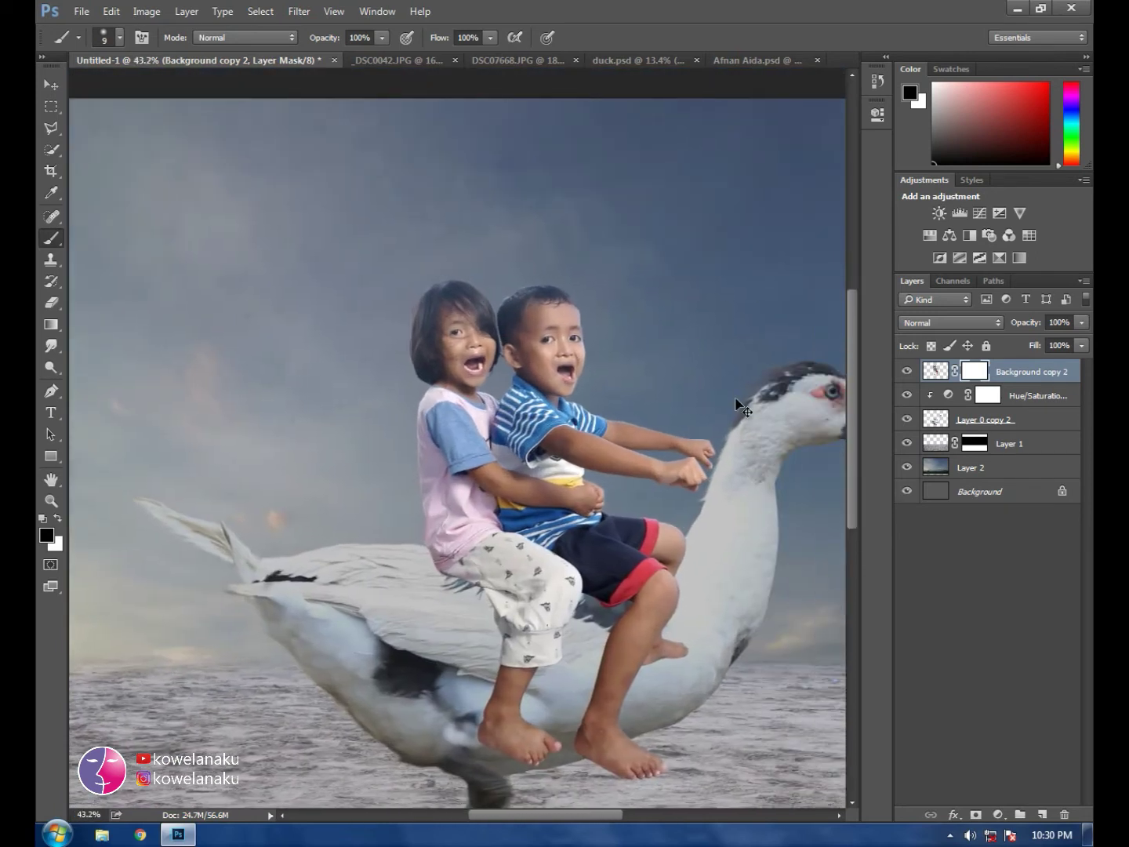
pyautogui.scroll(1, 751, 549)
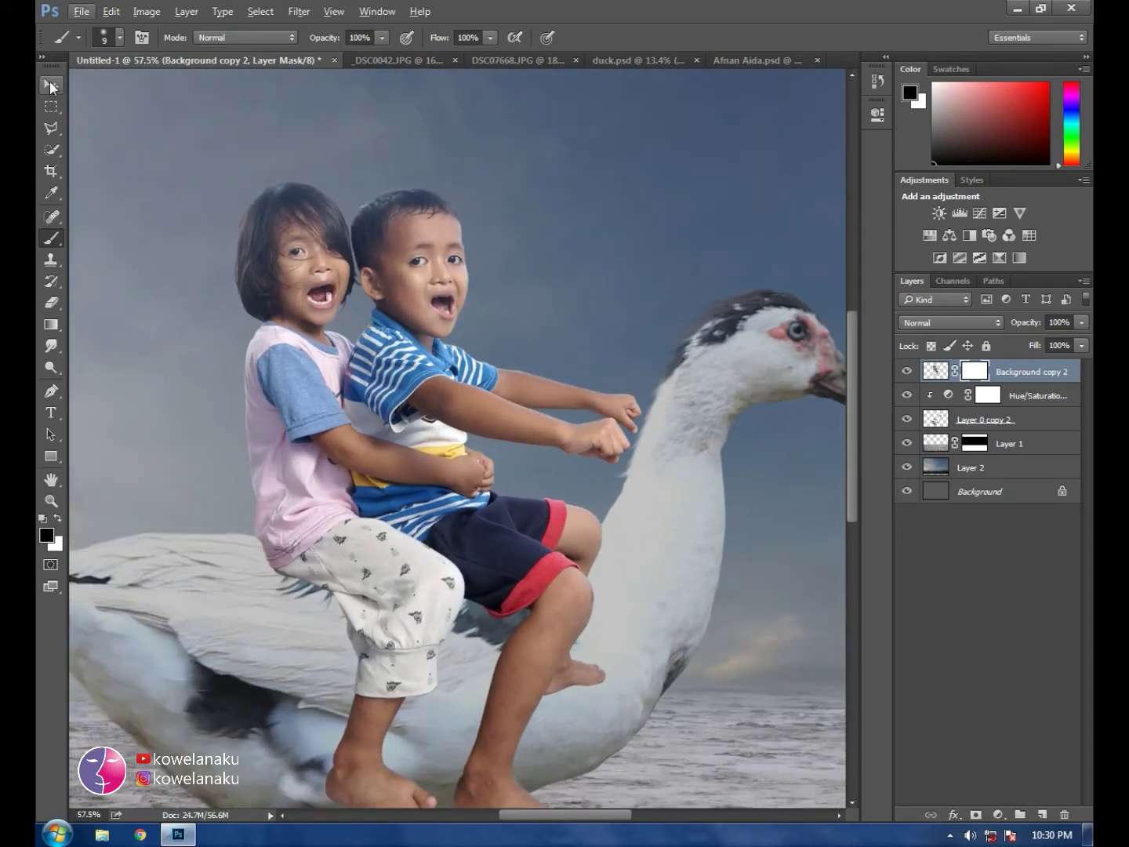
# Step: Lower the children layer's opacity so the duck shows through
pyautogui.click(51, 83)
pyautogui.click(1042, 372)
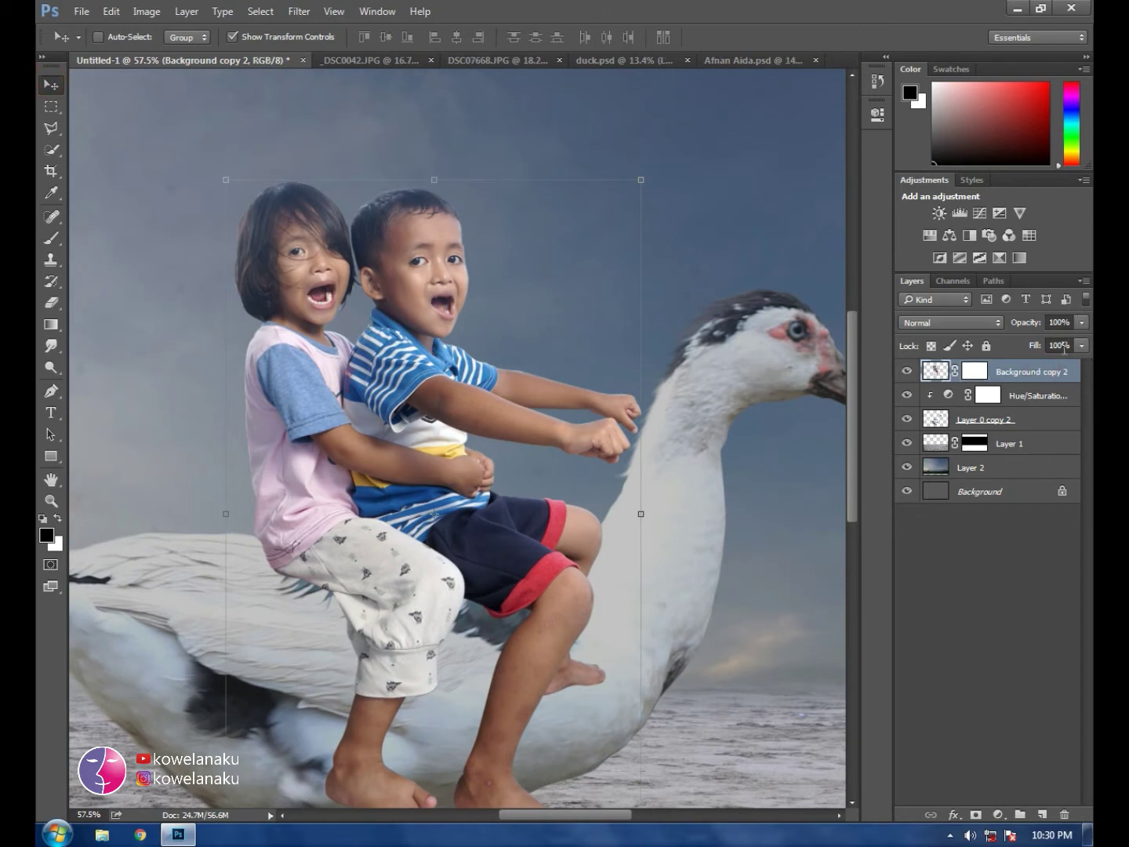
pyautogui.scroll(3, 752, 559)
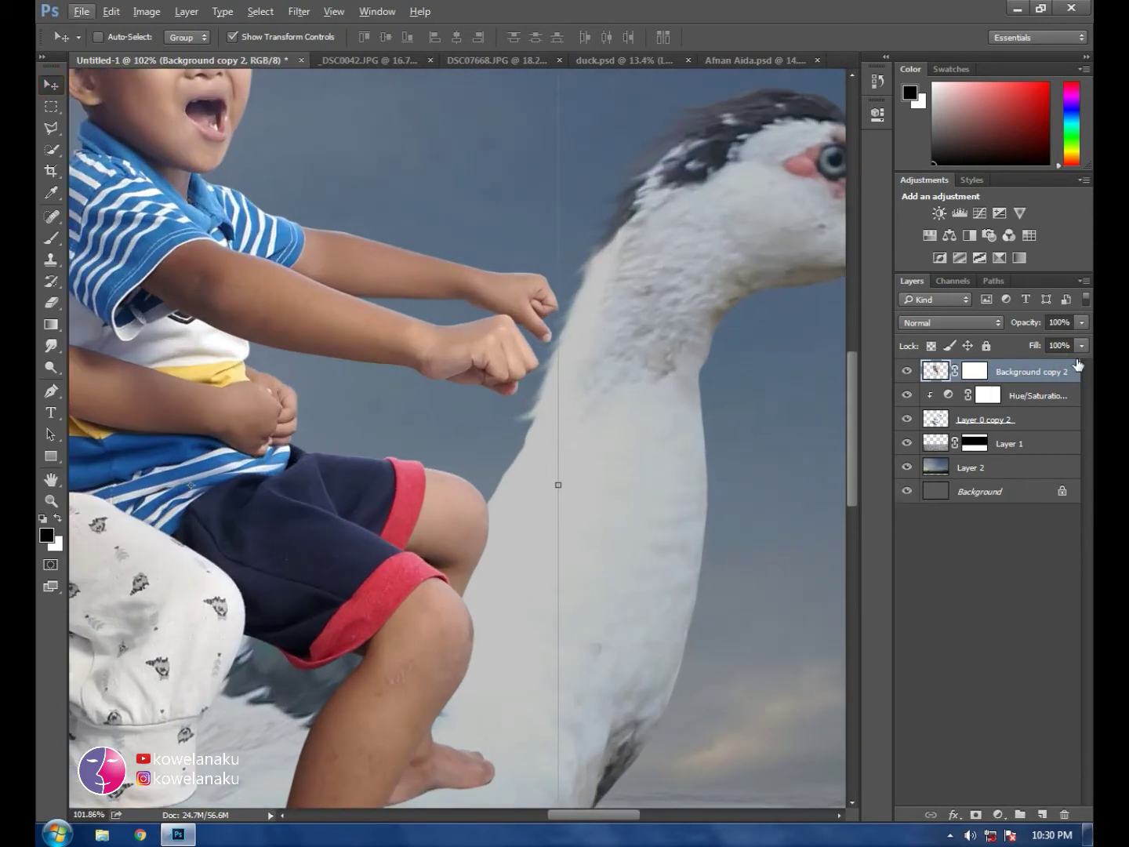
pyautogui.click(1081, 321)
pyautogui.moveTo(1059, 340); pyautogui.dragTo(1039, 338)
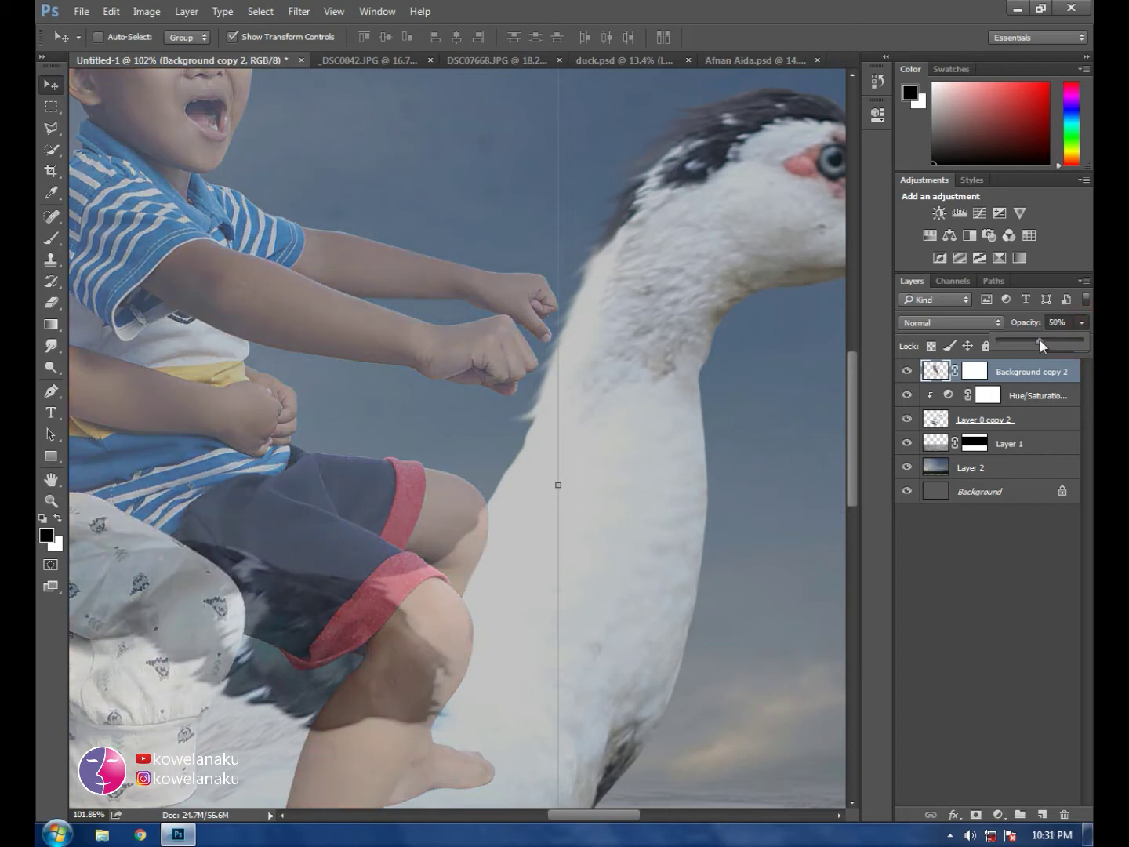
pyautogui.scroll(3, 548, 565)
pyautogui.scroll(3, 487, 601)
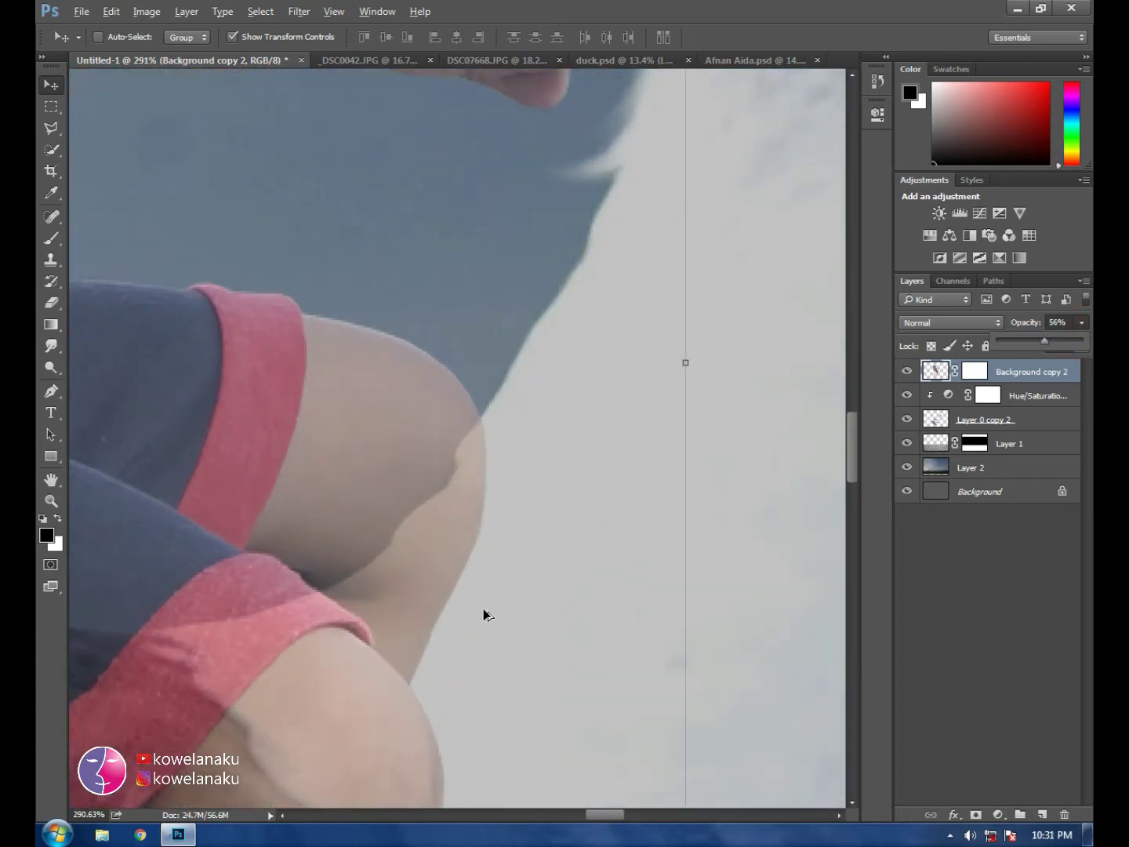
# Step: Trace a closed Pen path around the stray skin beside the boy's knee
pyautogui.click(51, 238)
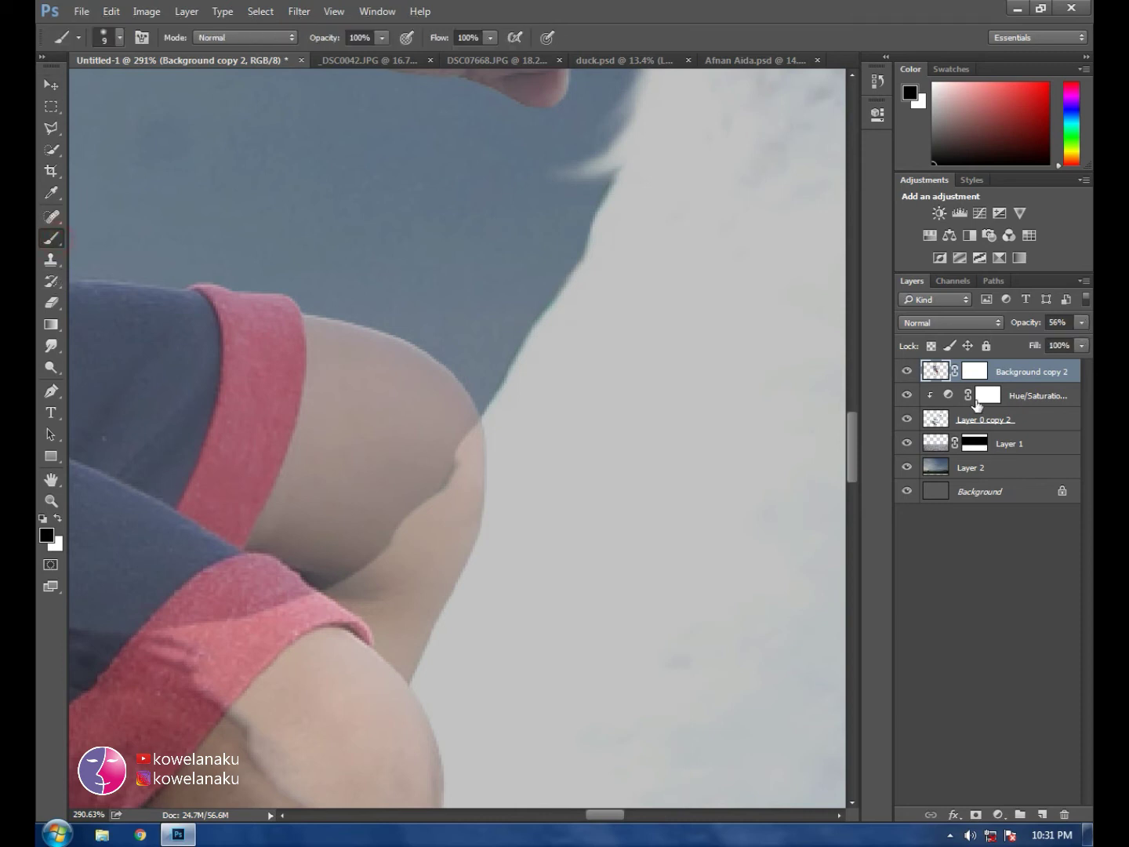
pyautogui.click(975, 370)
pyautogui.click(936, 370)
pyautogui.click(51, 391)
pyautogui.click(482, 412)
pyautogui.moveTo(454, 453); pyautogui.dragTo(456, 462)
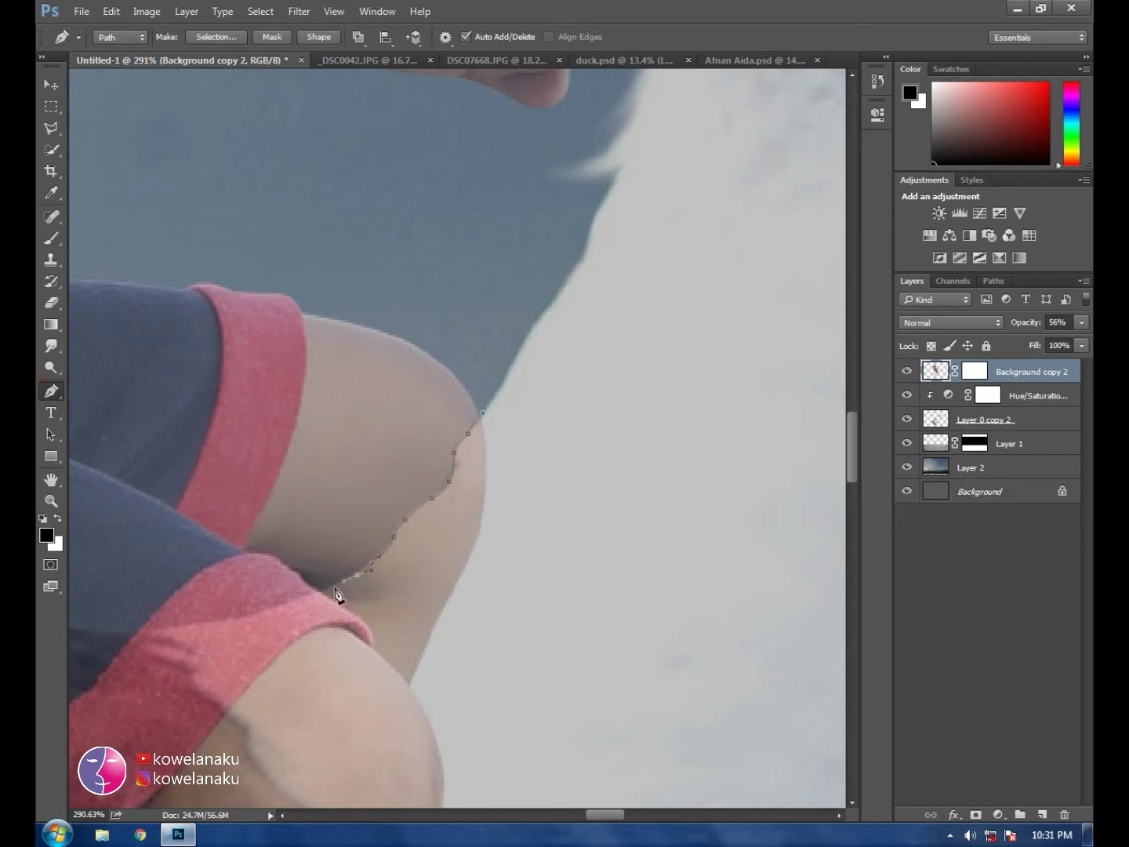
pyautogui.scroll(-1, 365, 630)
pyautogui.click(466, 649)
pyautogui.click(552, 489)
pyautogui.click(521, 380)
pyautogui.click(482, 359)
# Step: Turn the knee path into a selection and paint it black on Background copy 2's mask
pyautogui.rightClick(495, 470)
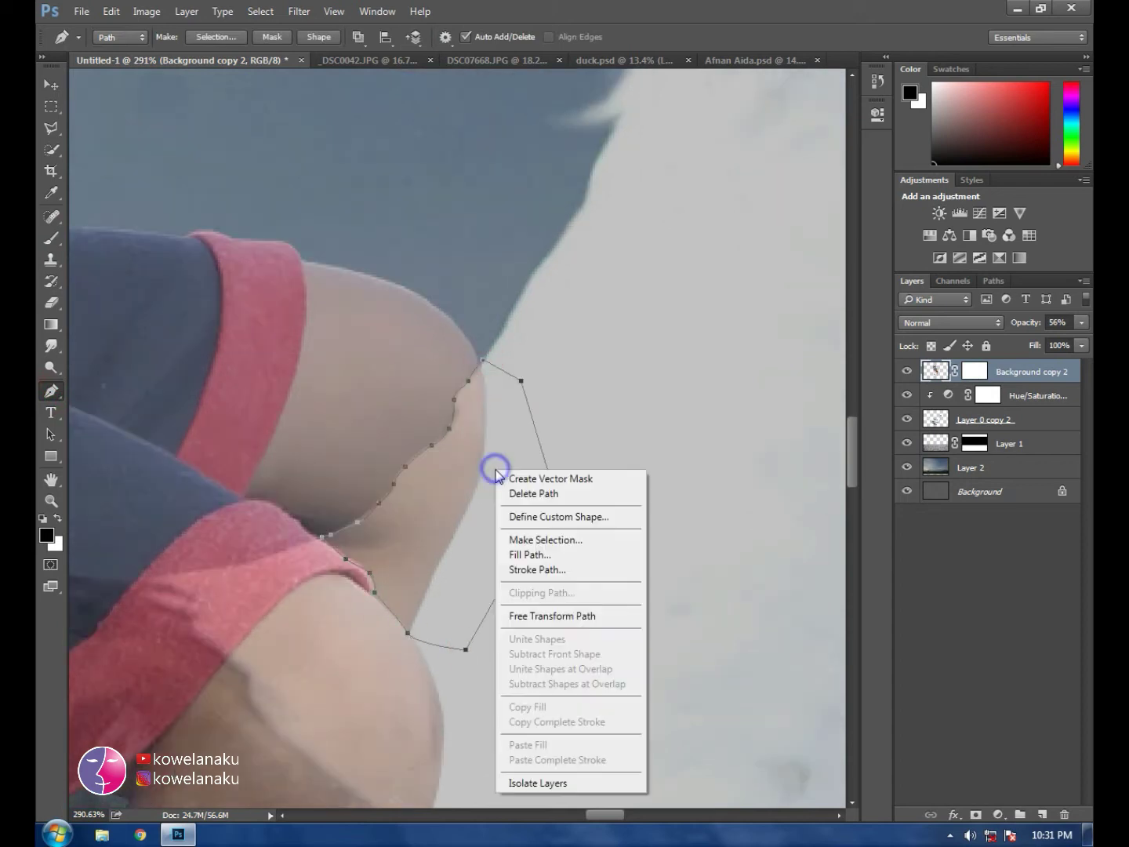
pyautogui.click(549, 540)
pyautogui.click(653, 241)
pyautogui.click(51, 238)
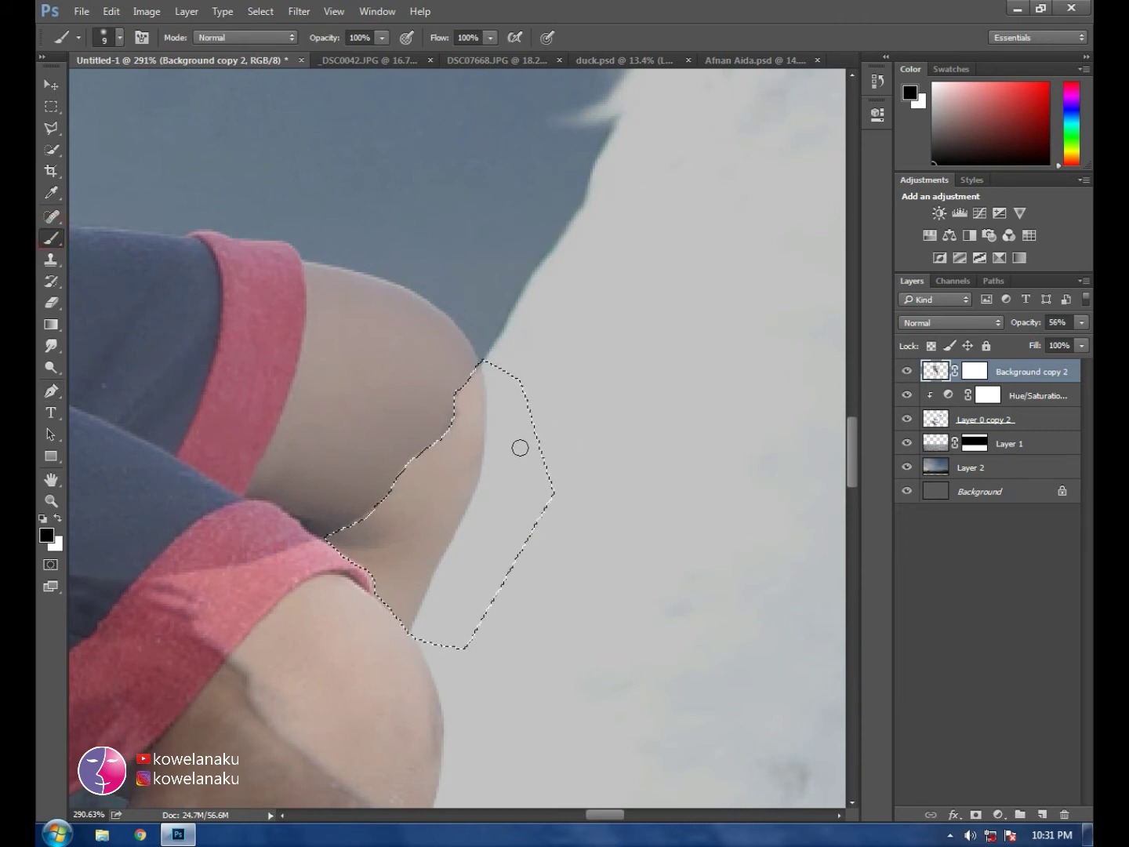
pyautogui.click(974, 371)
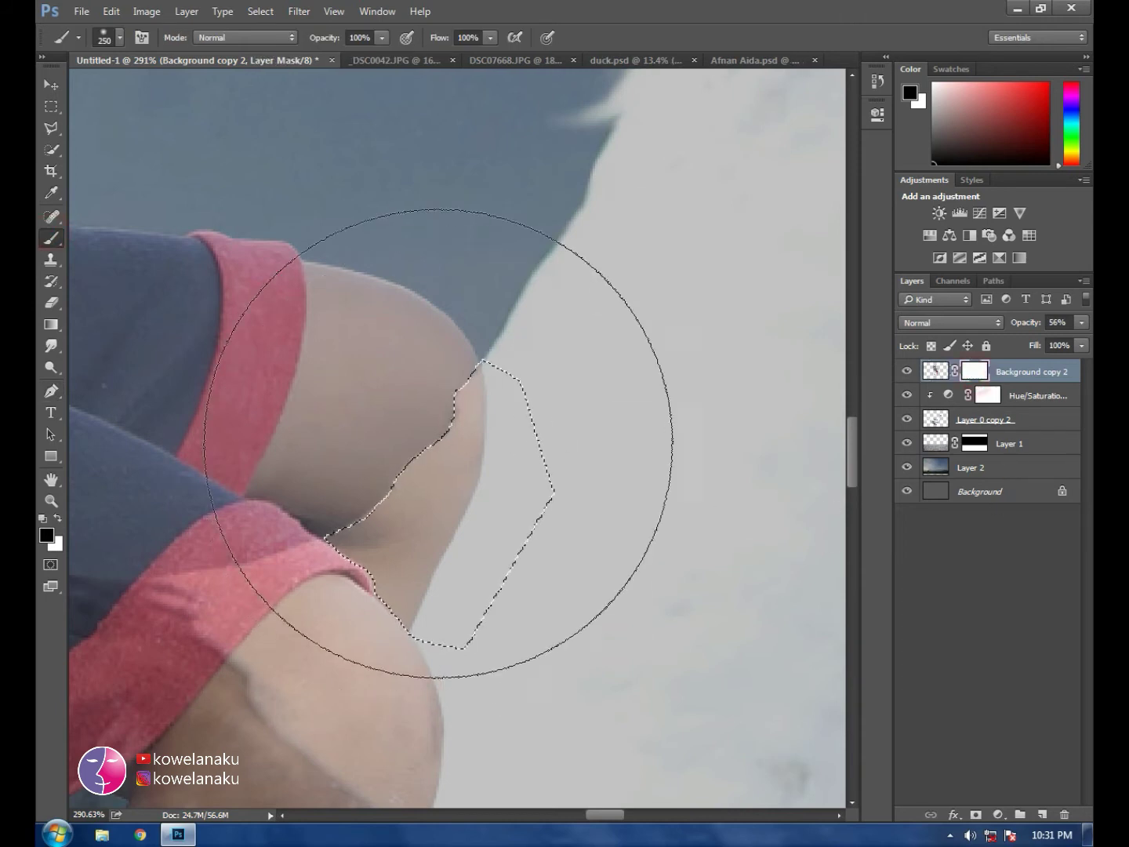
pyautogui.moveTo(524, 415); pyautogui.dragTo(396, 508)
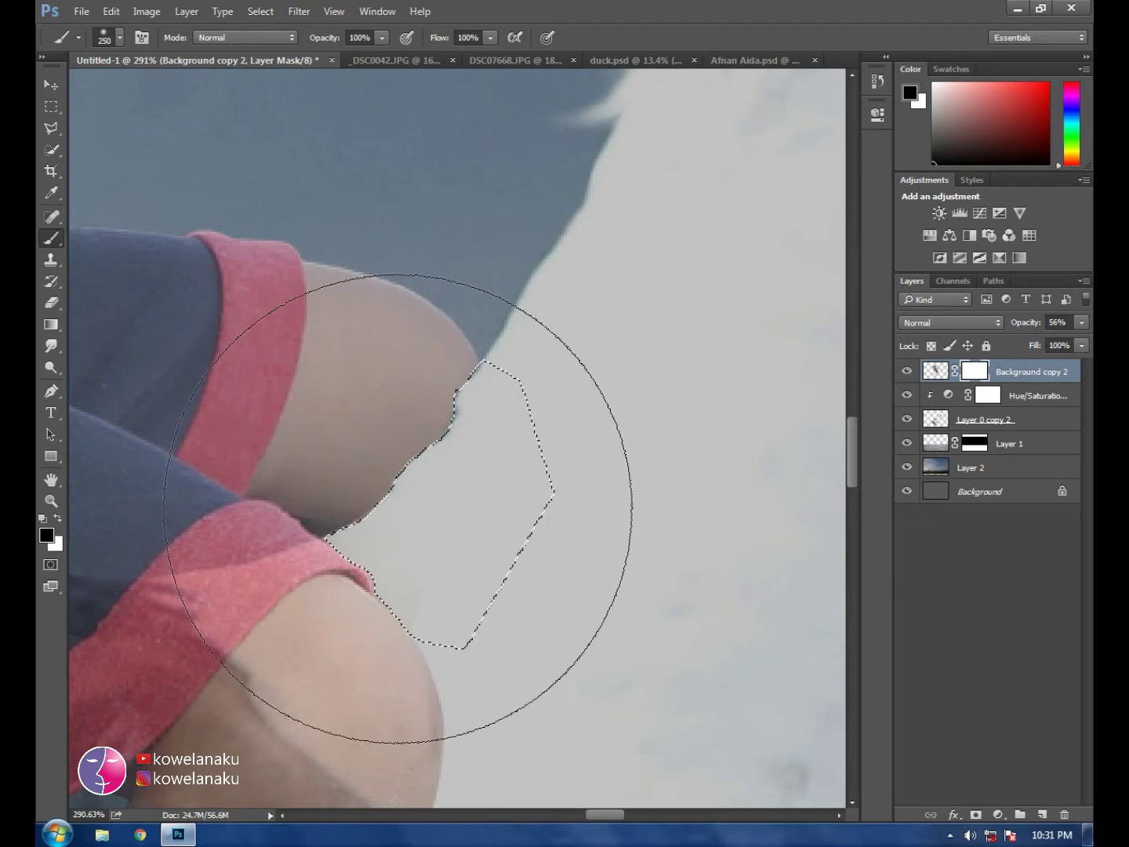
pyautogui.hotkey('ctrl', 'd')
# Step: Outline the extra foot over the duck with a Pen path and make it a selection
pyautogui.scroll(-3, 506, 499)
pyautogui.scroll(-3, 528, 548)
pyautogui.scroll(-3, 500, 564)
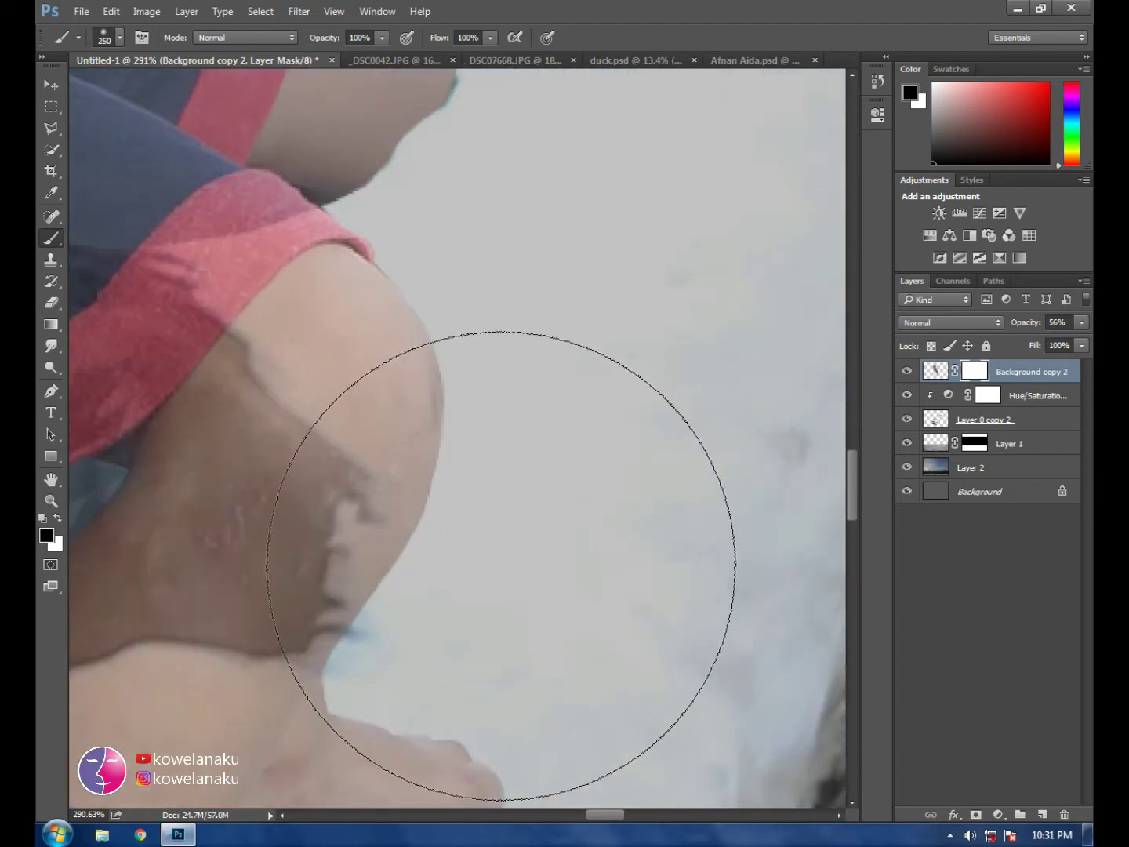
pyautogui.scroll(-4, 501, 565)
pyautogui.scroll(-2, 484, 588)
pyautogui.hscroll(-3, 396, 639)
pyautogui.hscroll(-2, 403, 620)
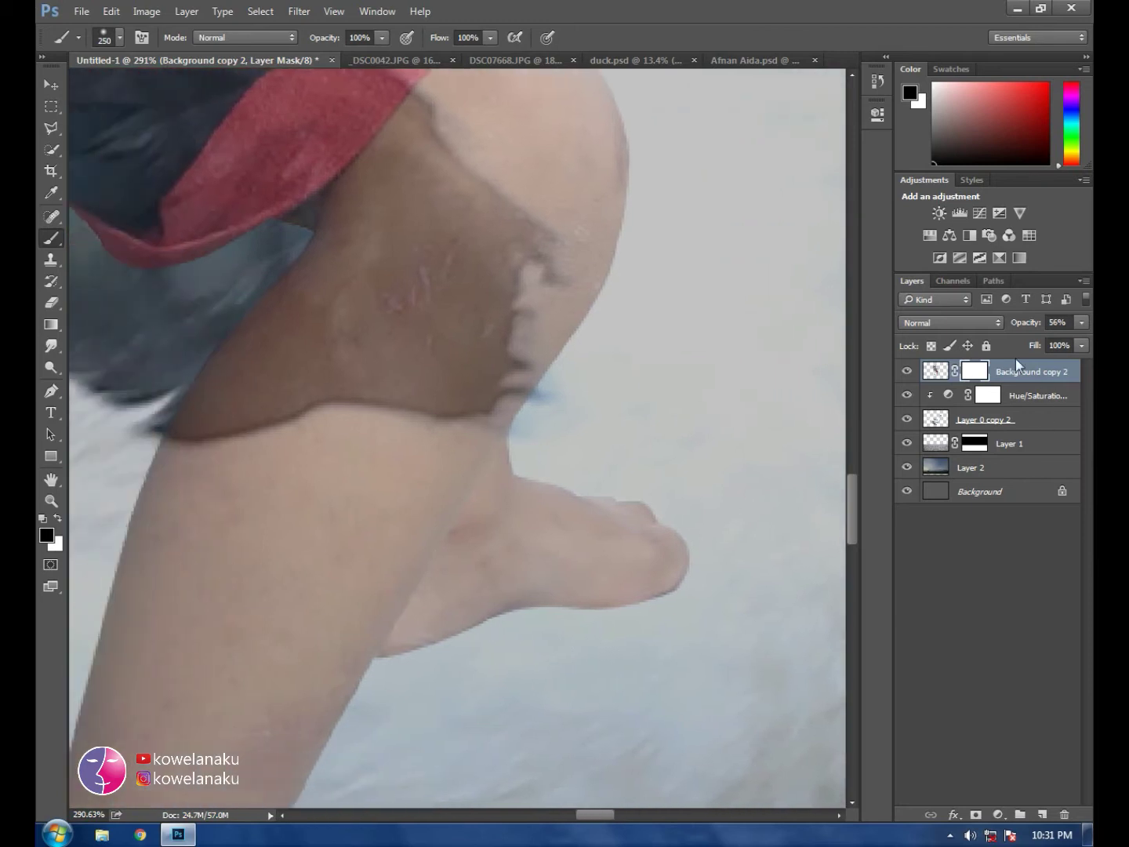
pyautogui.click(935, 371)
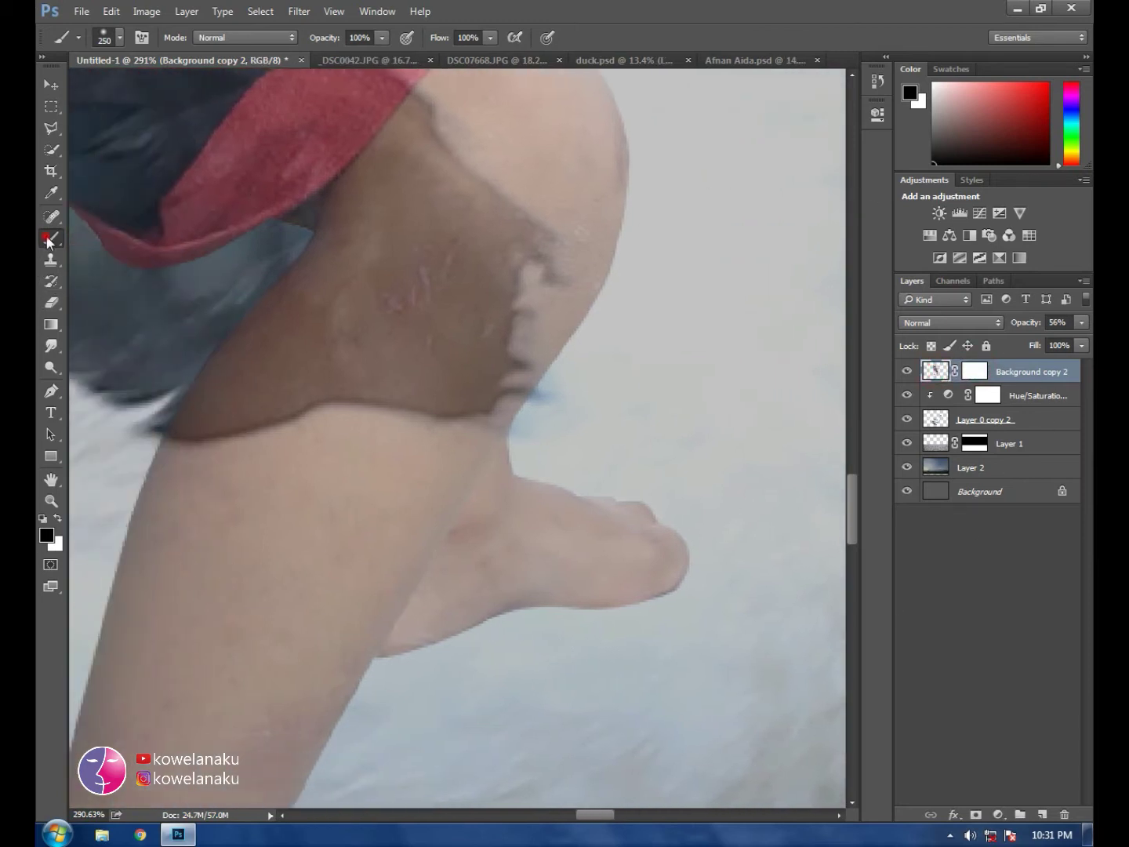
pyautogui.click(51, 392)
pyautogui.click(448, 523)
pyautogui.click(557, 400)
pyautogui.rightClick(554, 518)
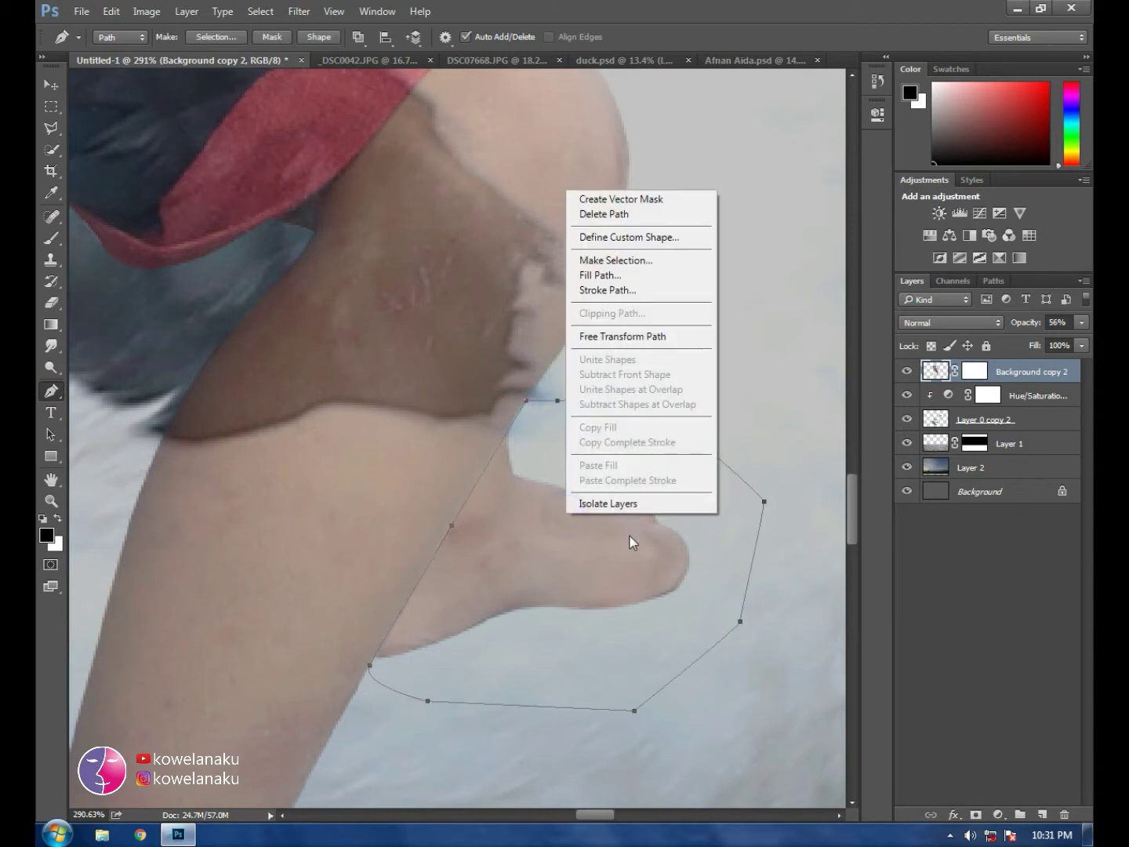
pyautogui.click(623, 261)
pyautogui.click(650, 242)
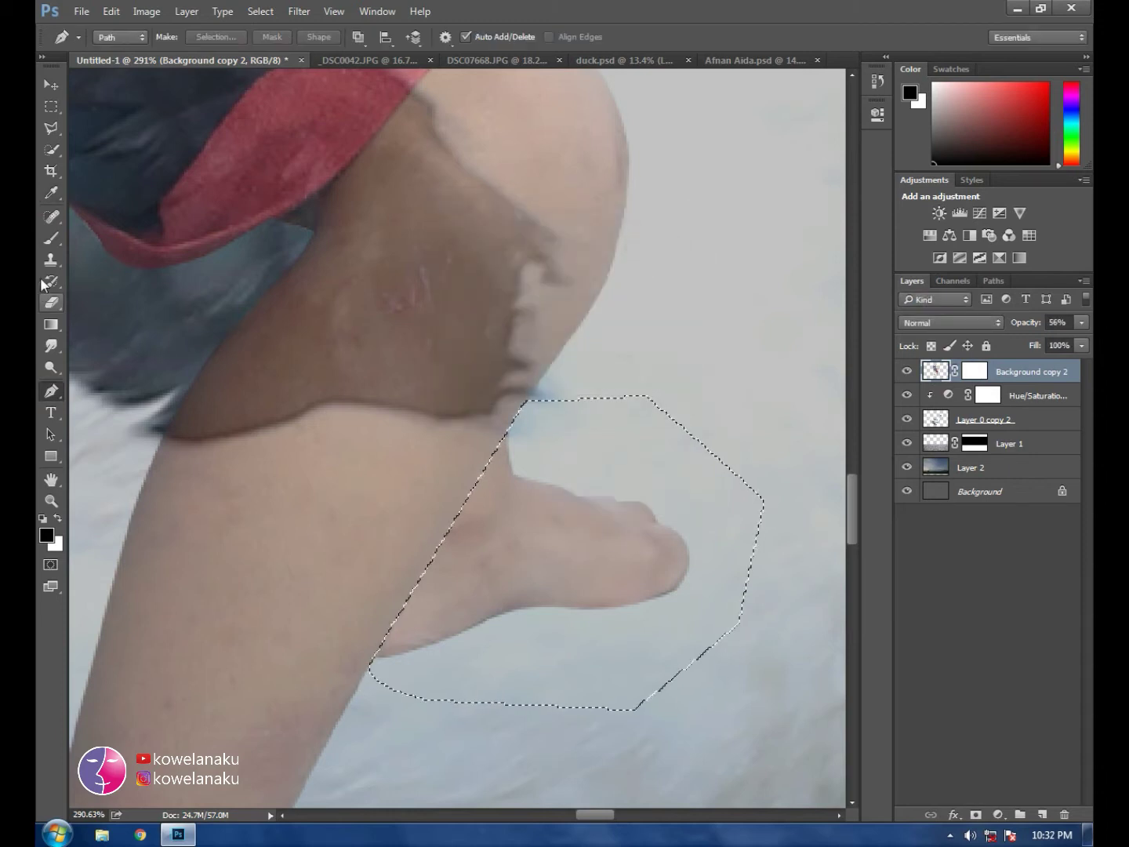
# Step: Paint the foot selection black on Background copy 2's mask to hide the foot
pyautogui.click(49, 239)
pyautogui.moveTo(642, 416); pyautogui.dragTo(605, 580)
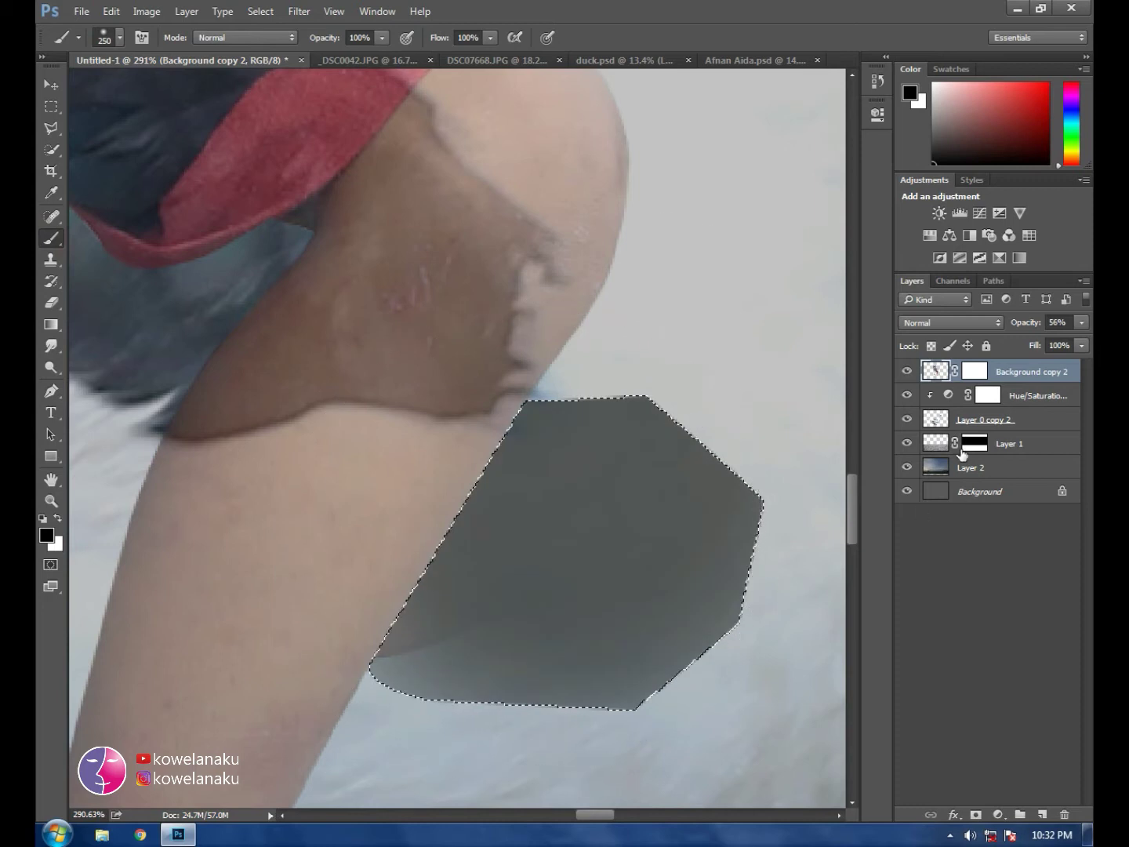
pyautogui.hotkey('ctrl', 'z')
pyautogui.click(974, 372)
pyautogui.moveTo(613, 461); pyautogui.dragTo(549, 479)
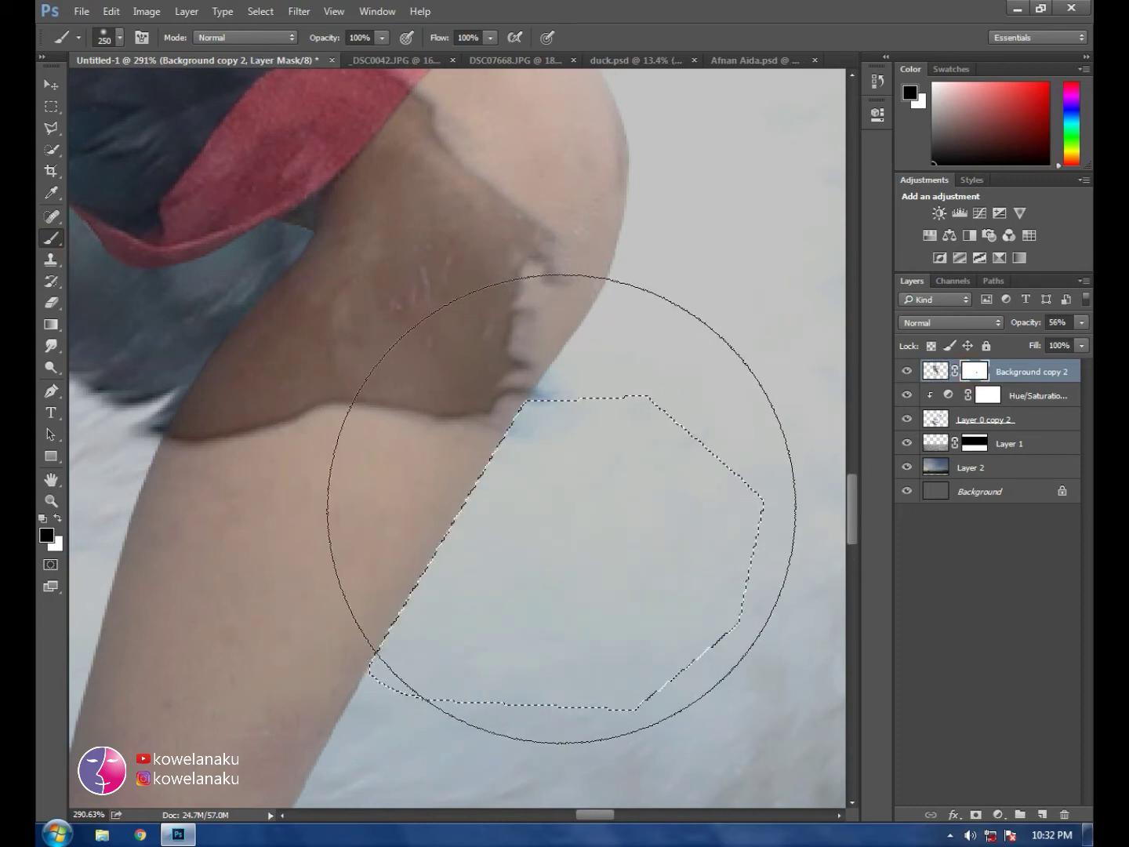
pyautogui.hotkey('ctrl', 'd')
pyautogui.keyDown('alt'); pyautogui.scroll(-5, 611, 494); pyautogui.keyUp('alt')
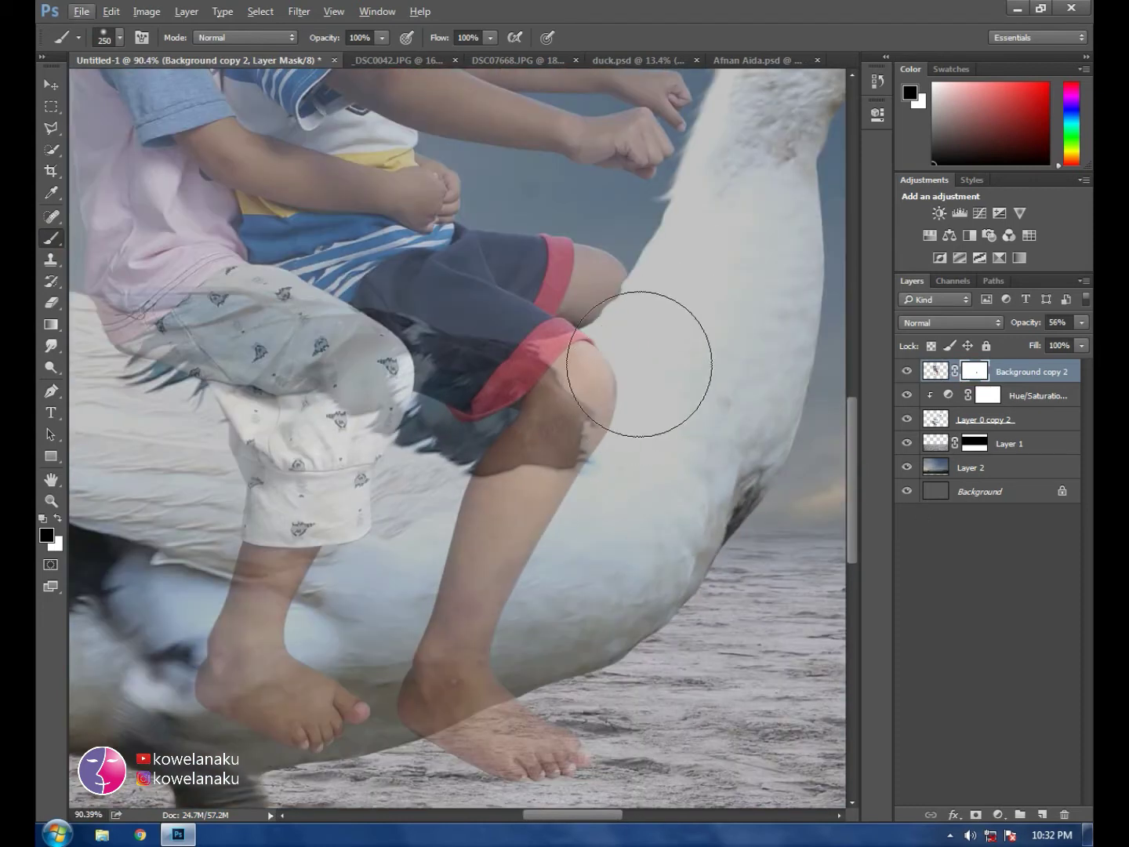
pyautogui.keyDown('alt'); pyautogui.scroll(5, 627, 337); pyautogui.keyUp('alt')
pyautogui.scroll(1, 616, 313)
pyautogui.click(937, 371)
pyautogui.click(1082, 322)
# Step: Restore the layer to 100% opacity and set up a small white brush on its mask
pyautogui.moveTo(1048, 339); pyautogui.dragTo(1086, 340)
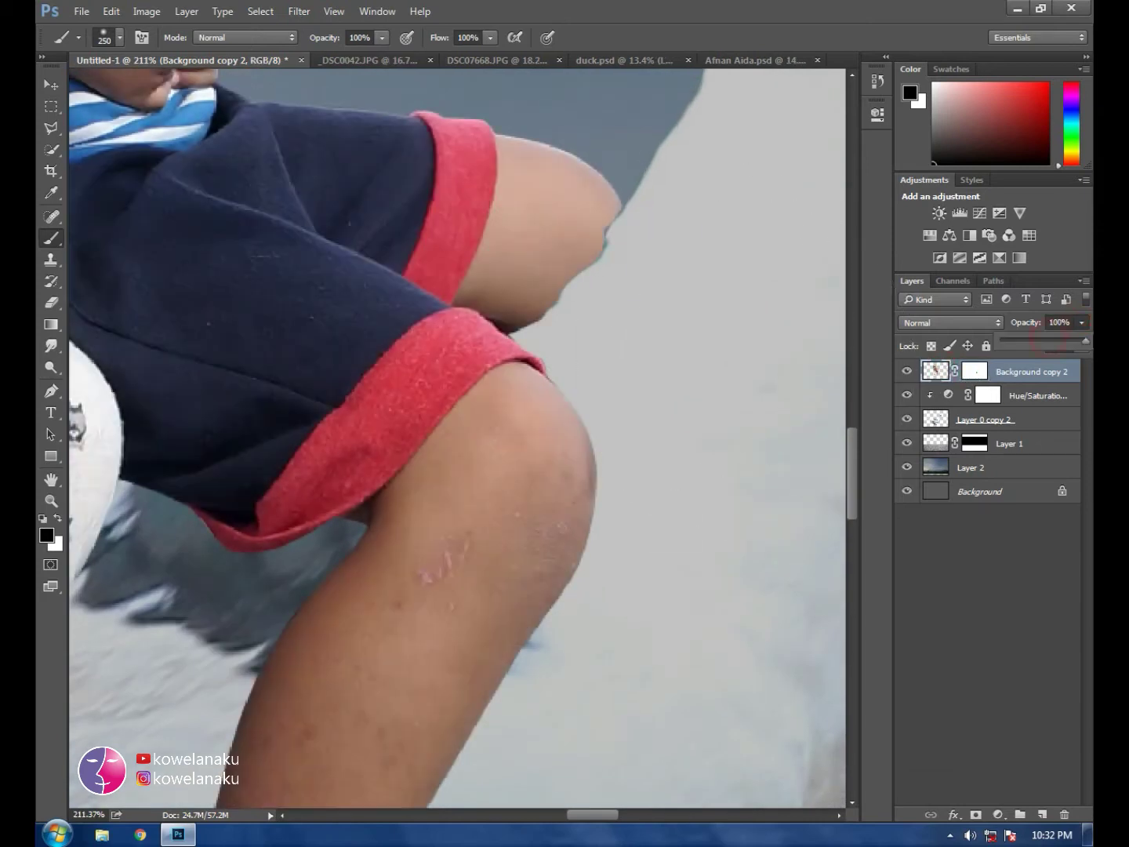
pyautogui.scroll(3, 616, 254)
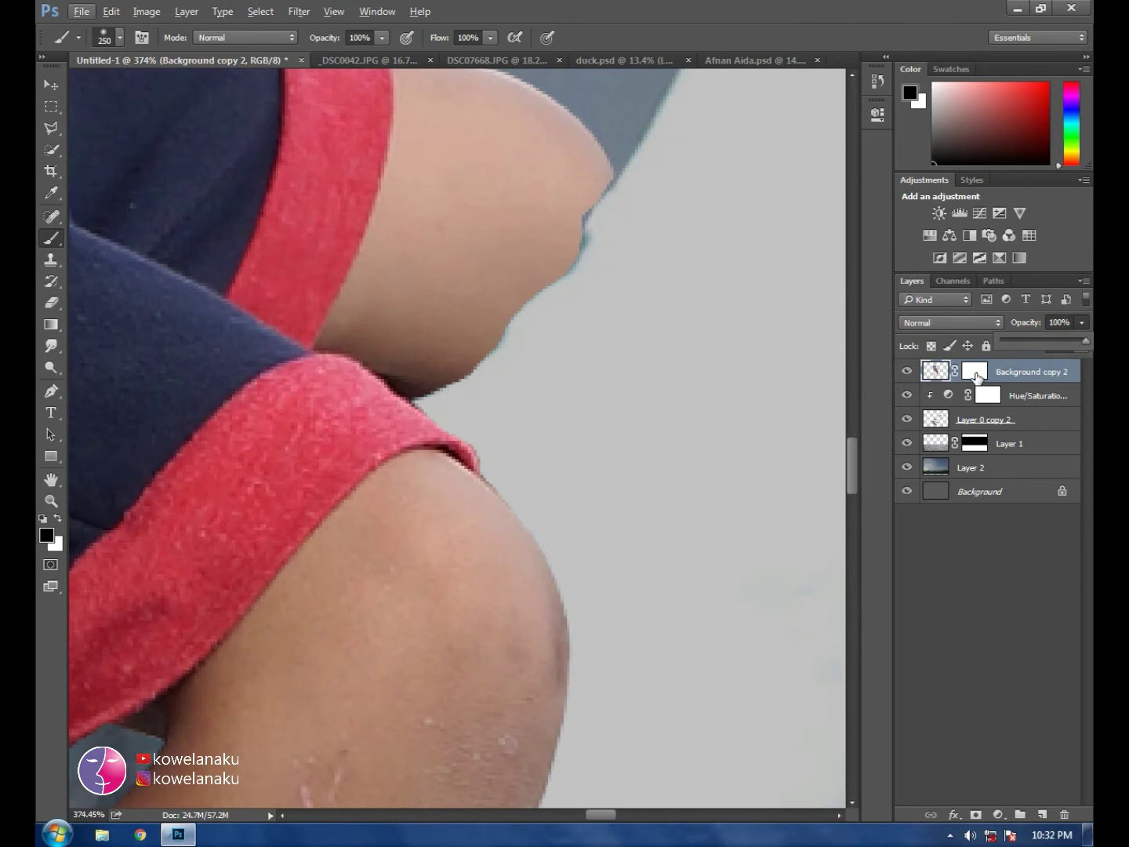
pyautogui.click(975, 375)
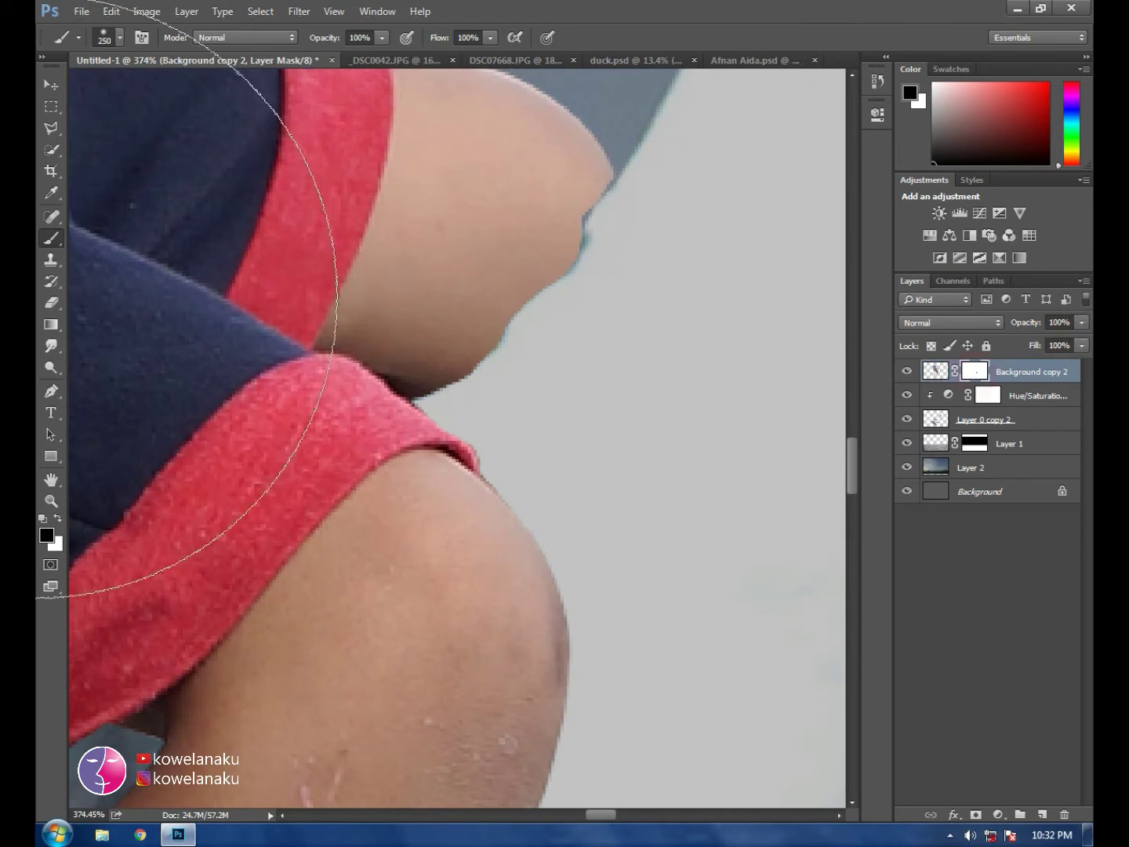
pyautogui.click(57, 519)
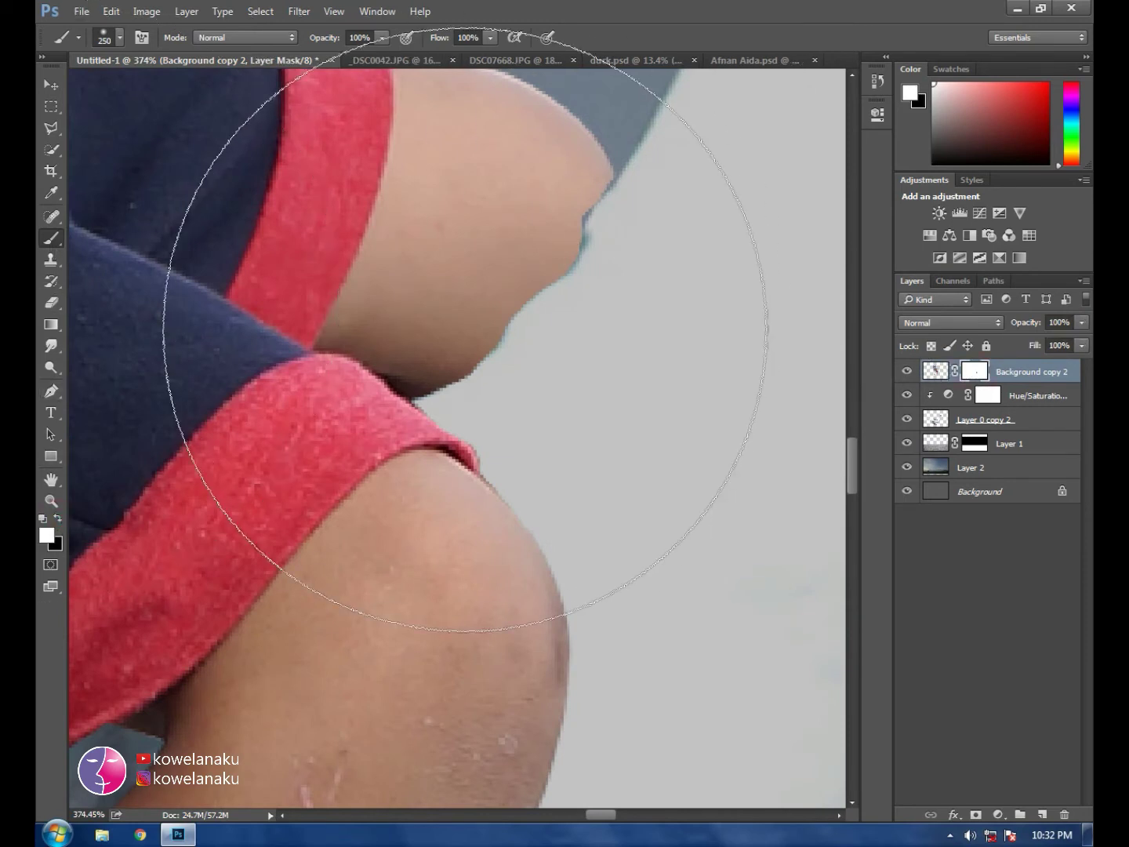
pyautogui.press('[')
pyautogui.press('[')
pyautogui.press('[')
pyautogui.press('[')
pyautogui.press('[')
pyautogui.press('[')
pyautogui.press('[')
pyautogui.scroll(1, 631, 208)
pyautogui.scroll(1, 620, 279)
# Step: Brush the mask along the thigh and knee edge so the skin meets the duck's neck cleanly
pyautogui.click(606, 258)
pyautogui.click(602, 255)
pyautogui.moveTo(588, 285)
pyautogui.mouseDown()
pyautogui.moveTo(570, 368)
pyautogui.moveTo(369, 521)
pyautogui.mouseUp()
pyautogui.click(452, 447)
pyautogui.moveTo(559, 328); pyautogui.dragTo(595, 260)
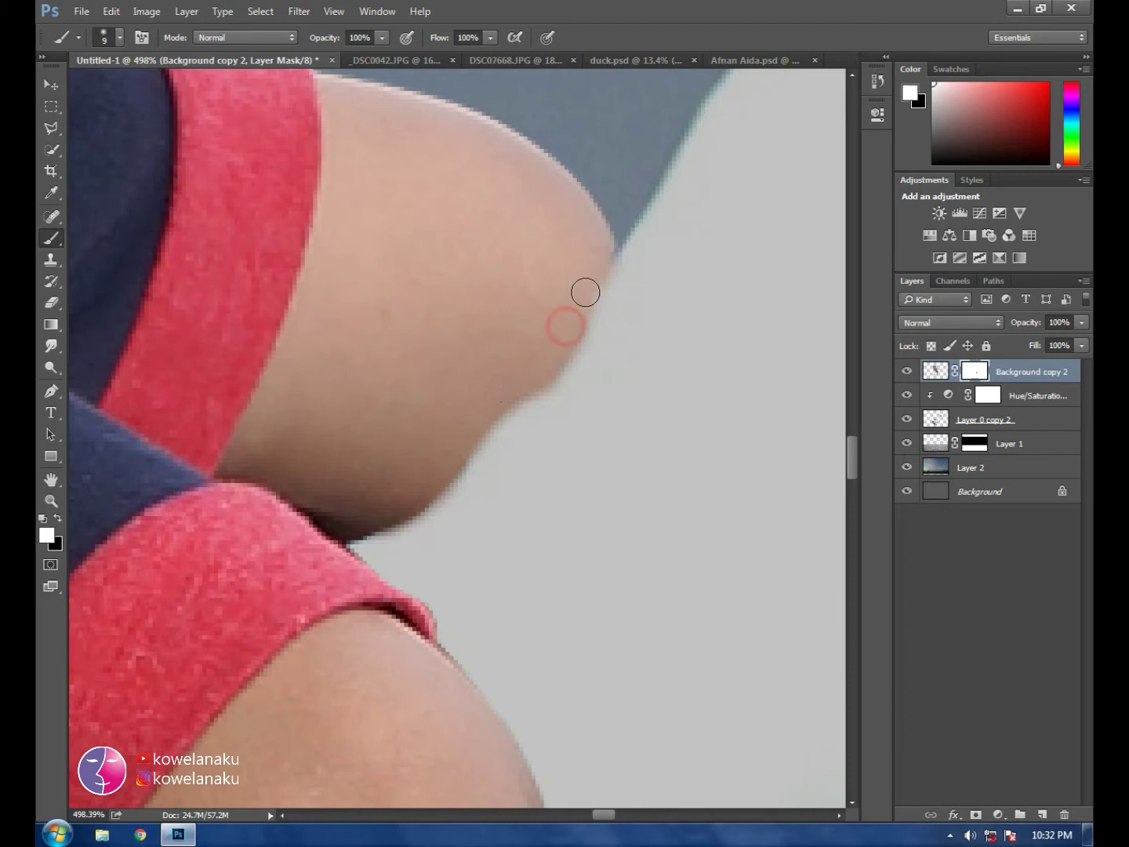
pyautogui.click(599, 251)
pyautogui.click(601, 258)
pyautogui.scroll(-2, 517, 368)
pyautogui.scroll(-4, 549, 384)
pyautogui.scroll(-3, 584, 396)
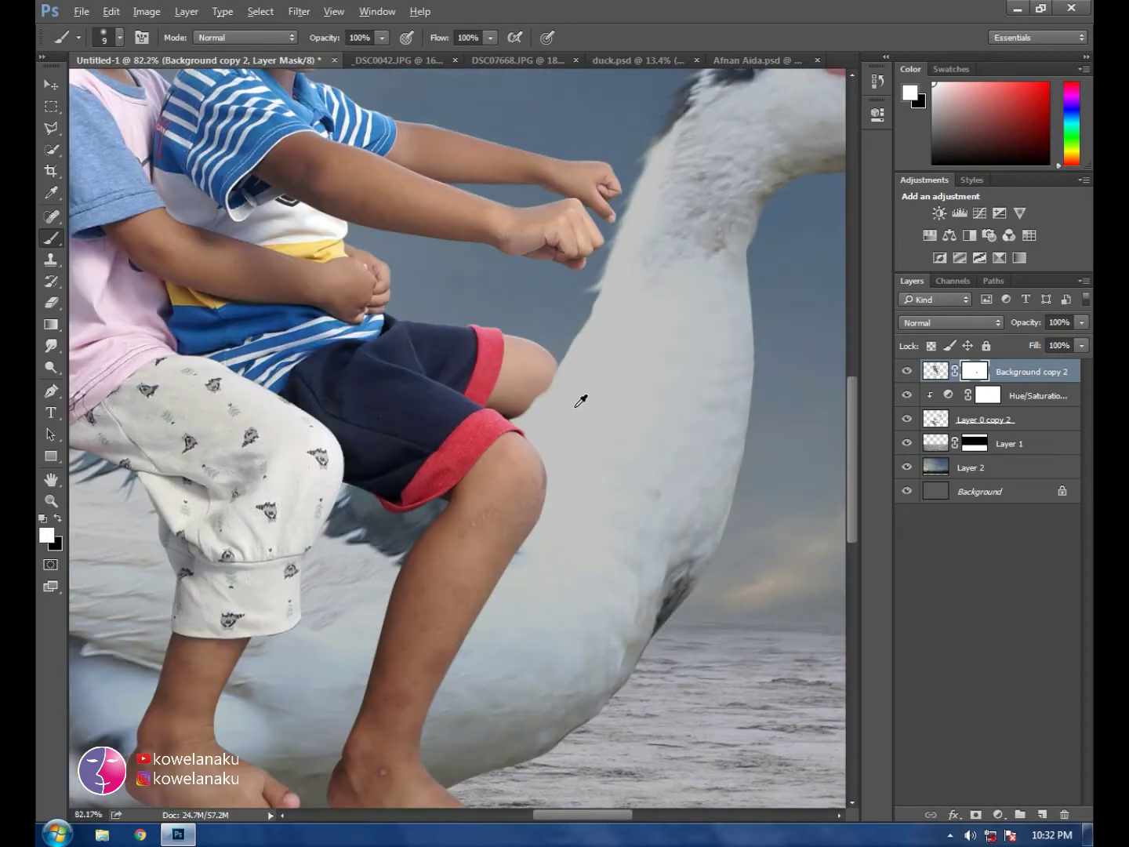
pyautogui.scroll(-1, 590, 390)
pyautogui.scroll(-1, 591, 381)
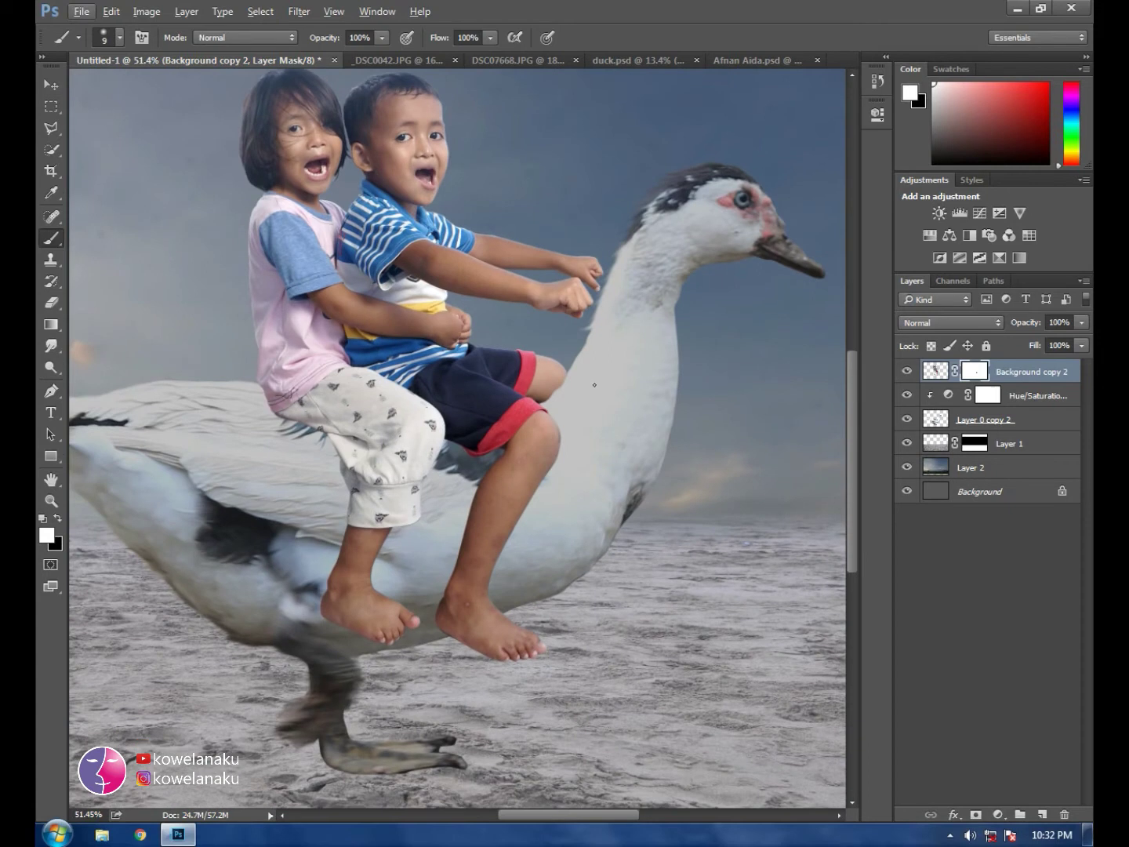
pyautogui.scroll(4, 815, 236)
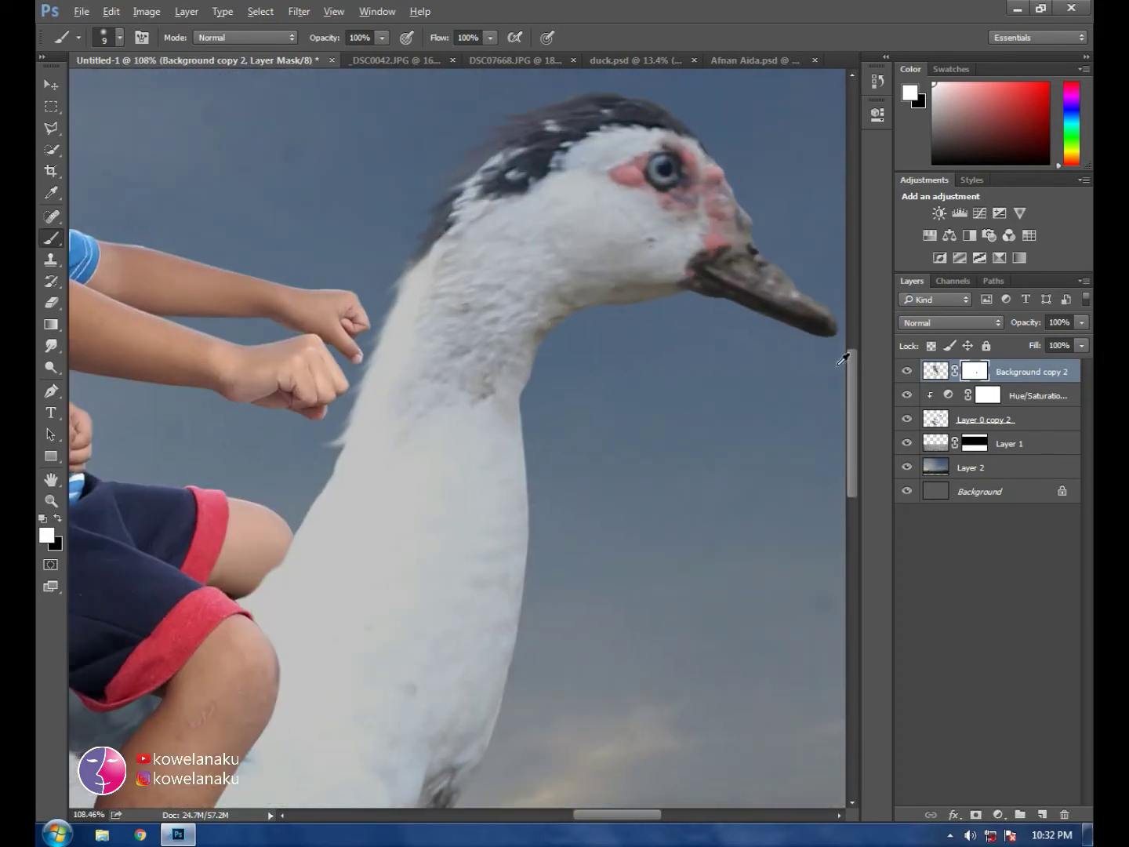
pyautogui.click(1029, 371)
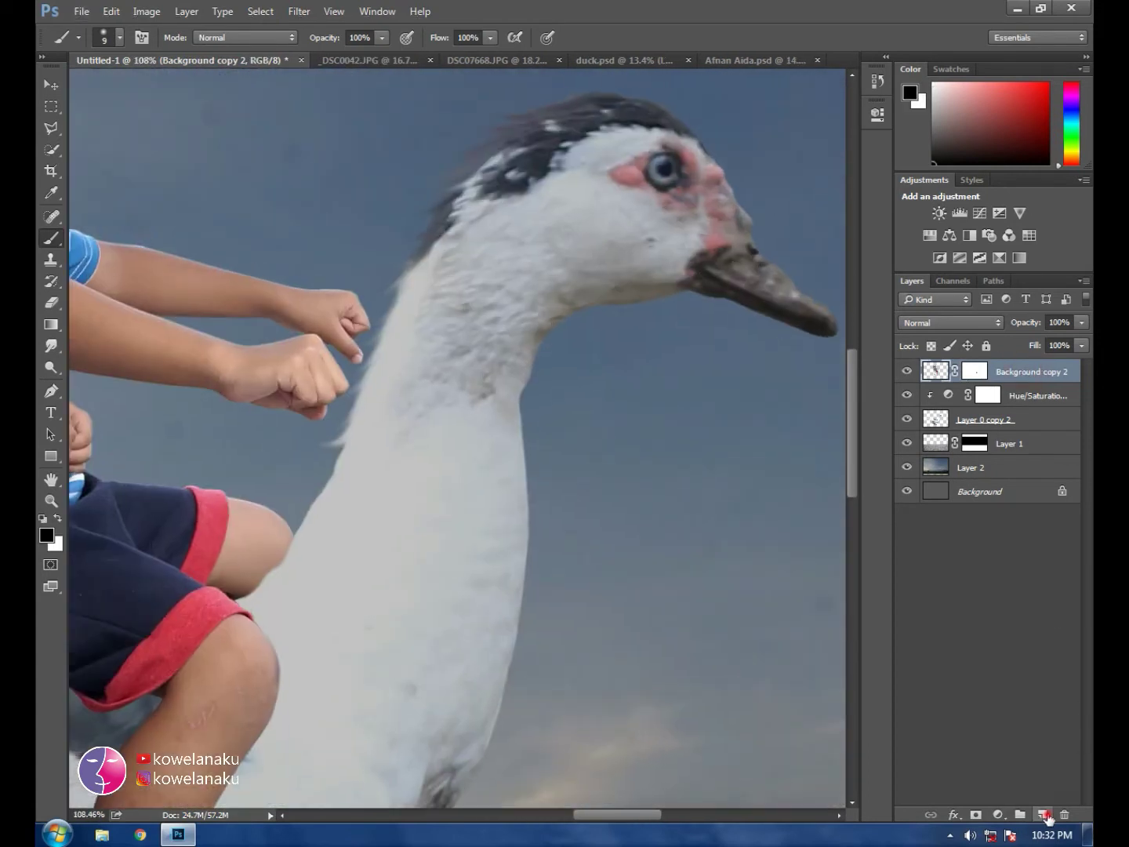
# Step: Add an empty Layer 3 and set the brush size to 8 px
pyautogui.click(1041, 815)
pyautogui.scroll(1, 752, 412)
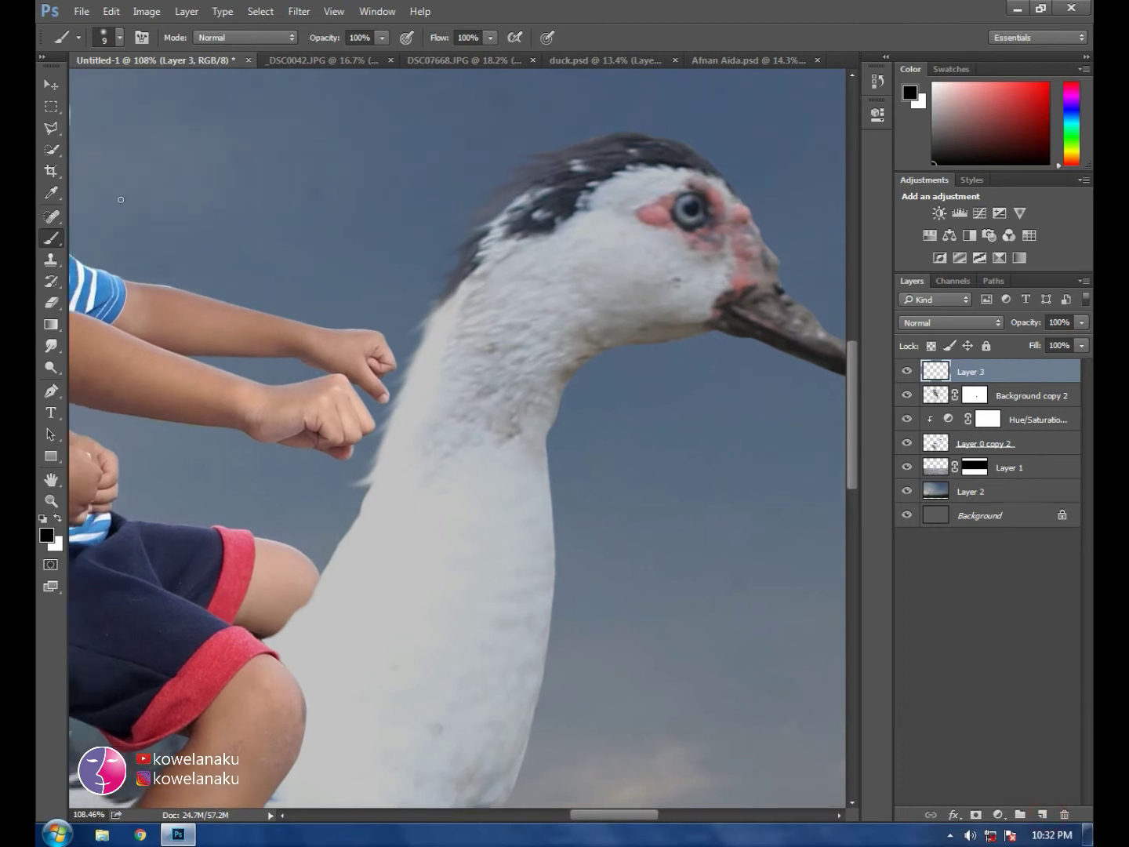
pyautogui.click(120, 39)
pyautogui.click(208, 69)
pyautogui.write('6')
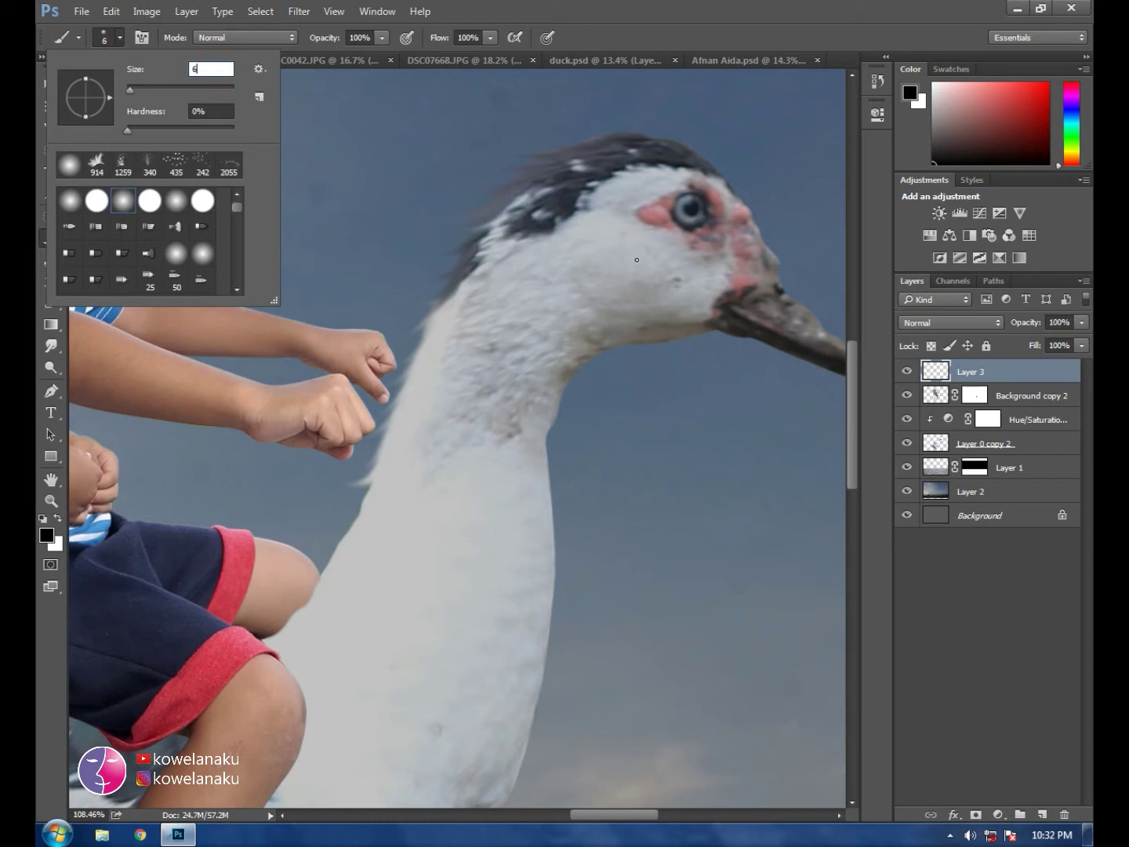
pyautogui.press('Return')
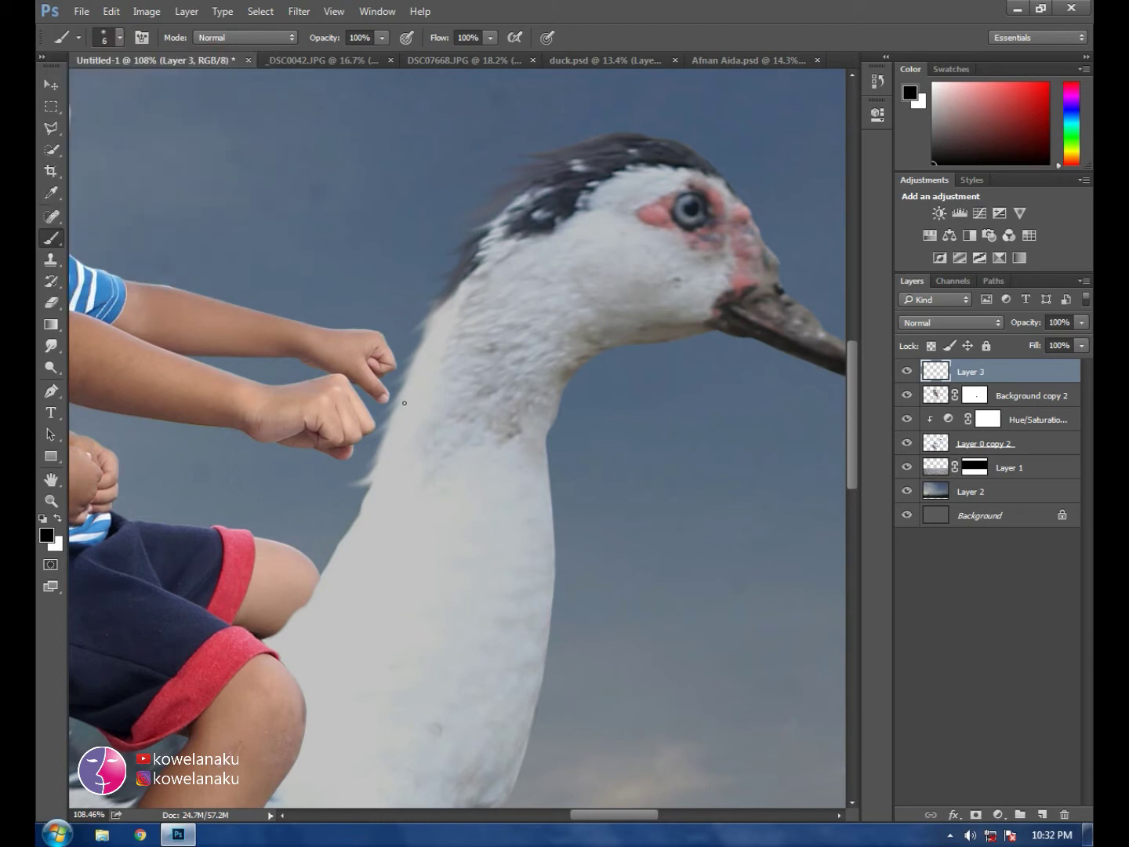
pyautogui.click(122, 37)
pyautogui.click(209, 69)
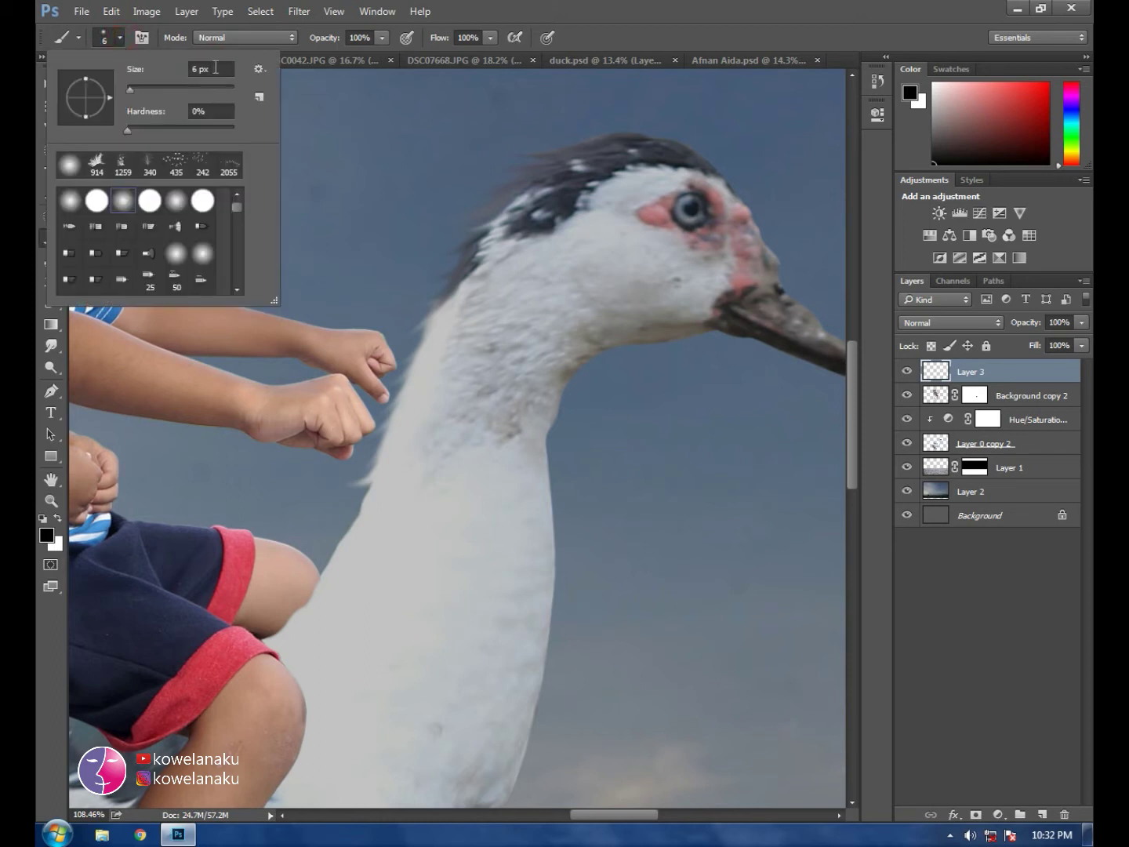
pyautogui.write('8')
pyautogui.press('Return')
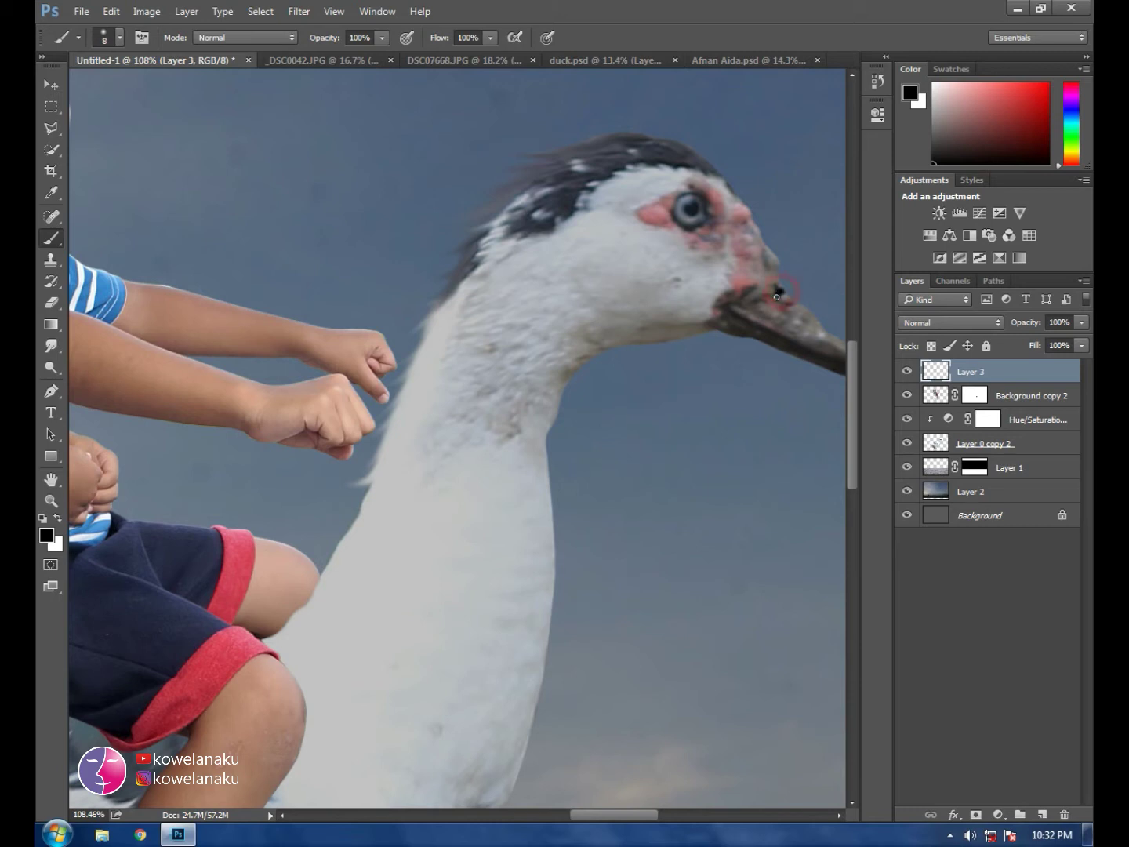
# Step: Choose dark grey 4c4b4b as the foreground colour
pyautogui.click(46, 535)
pyautogui.moveTo(356, 330); pyautogui.dragTo(354, 366)
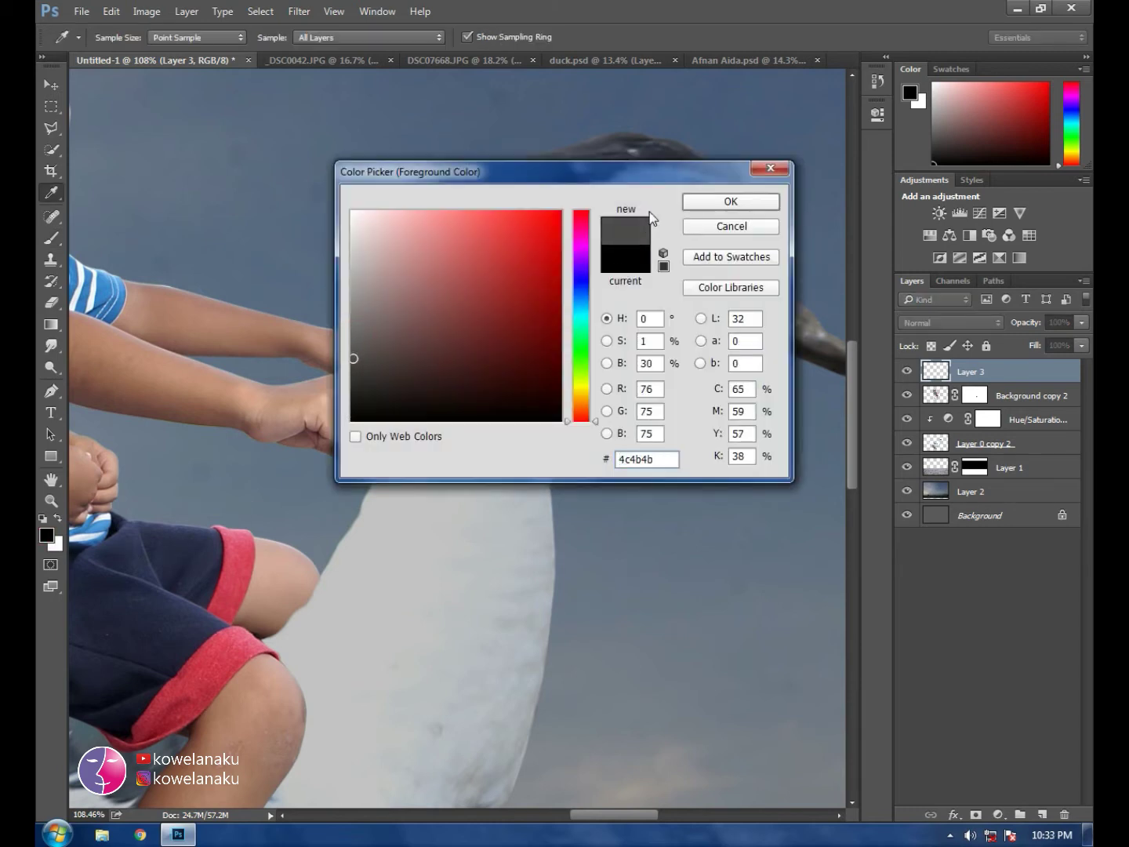
pyautogui.click(733, 201)
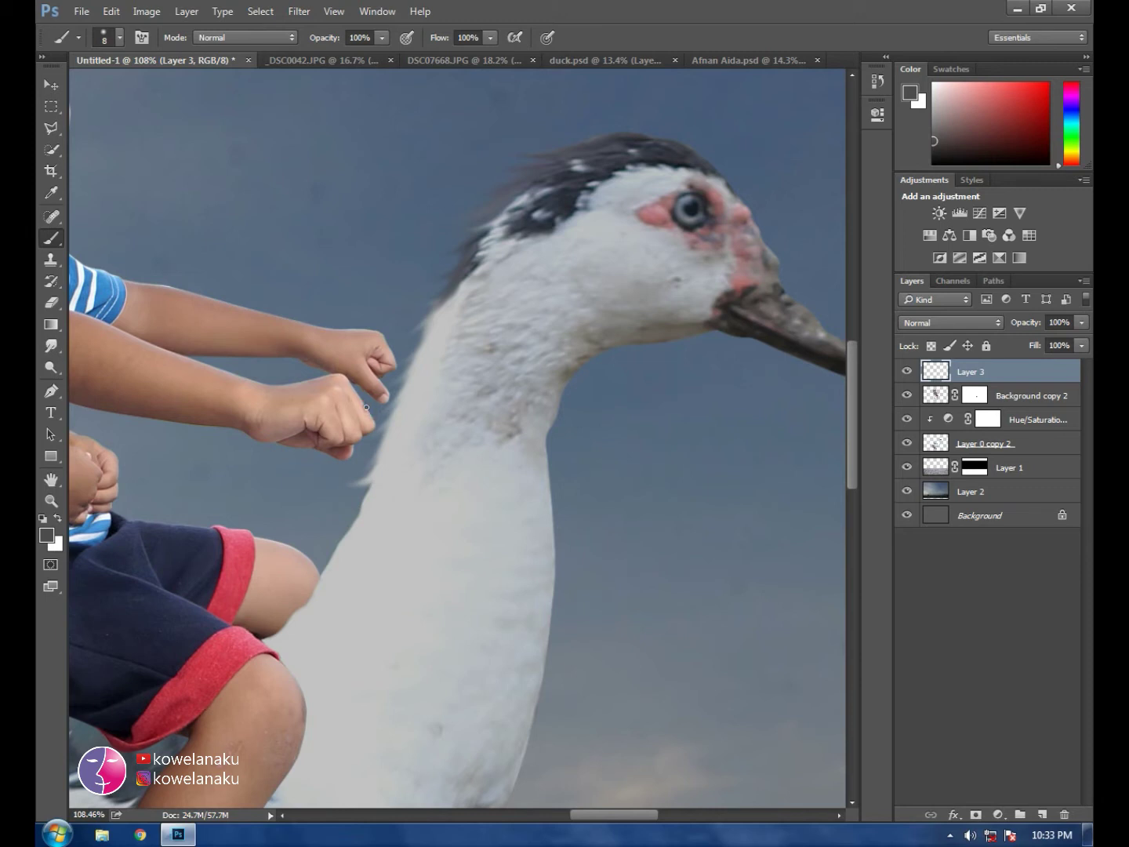
# Step: Draw straight dark grey strokes on Layer 3: a rein from beak to the boy's hand and a short rod in the upper hand
pyautogui.keyDown('shift'); pyautogui.click(786, 302); pyautogui.keyUp('shift')
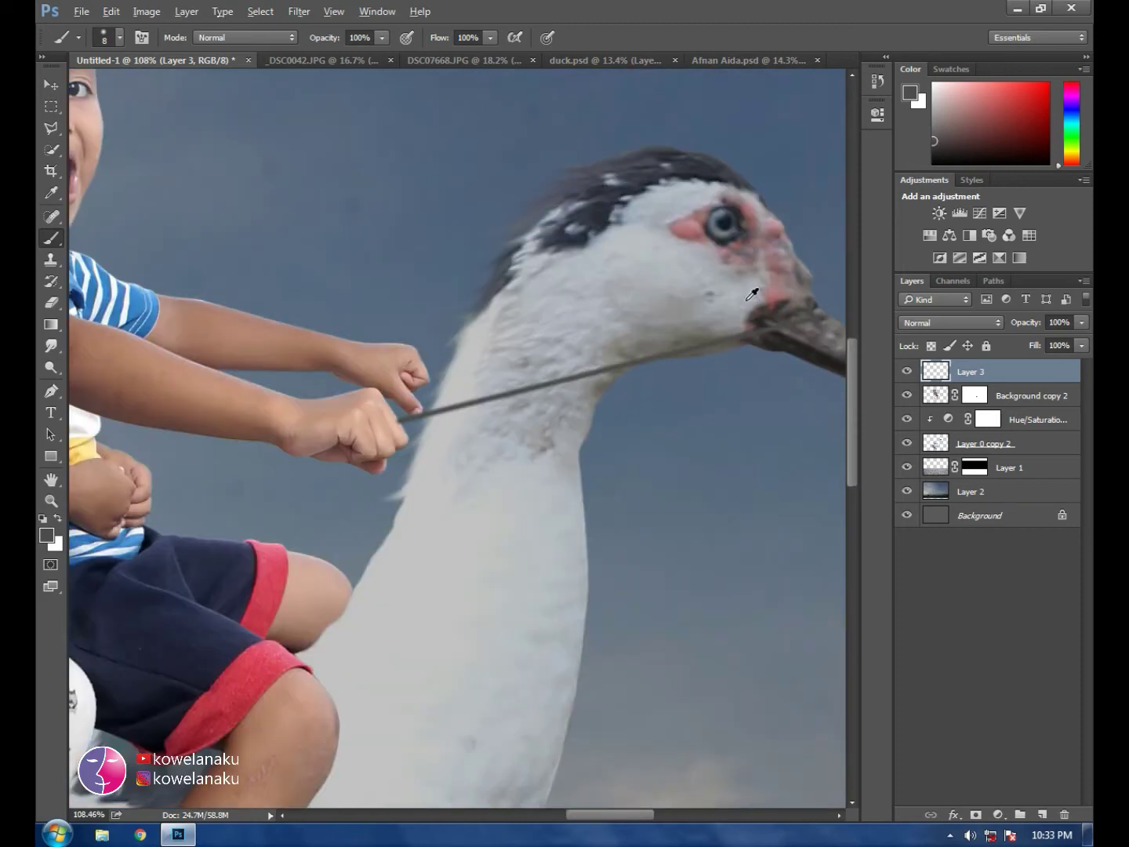
pyautogui.scroll(3, 805, 313)
pyautogui.hotkey('ctrl', 'z')
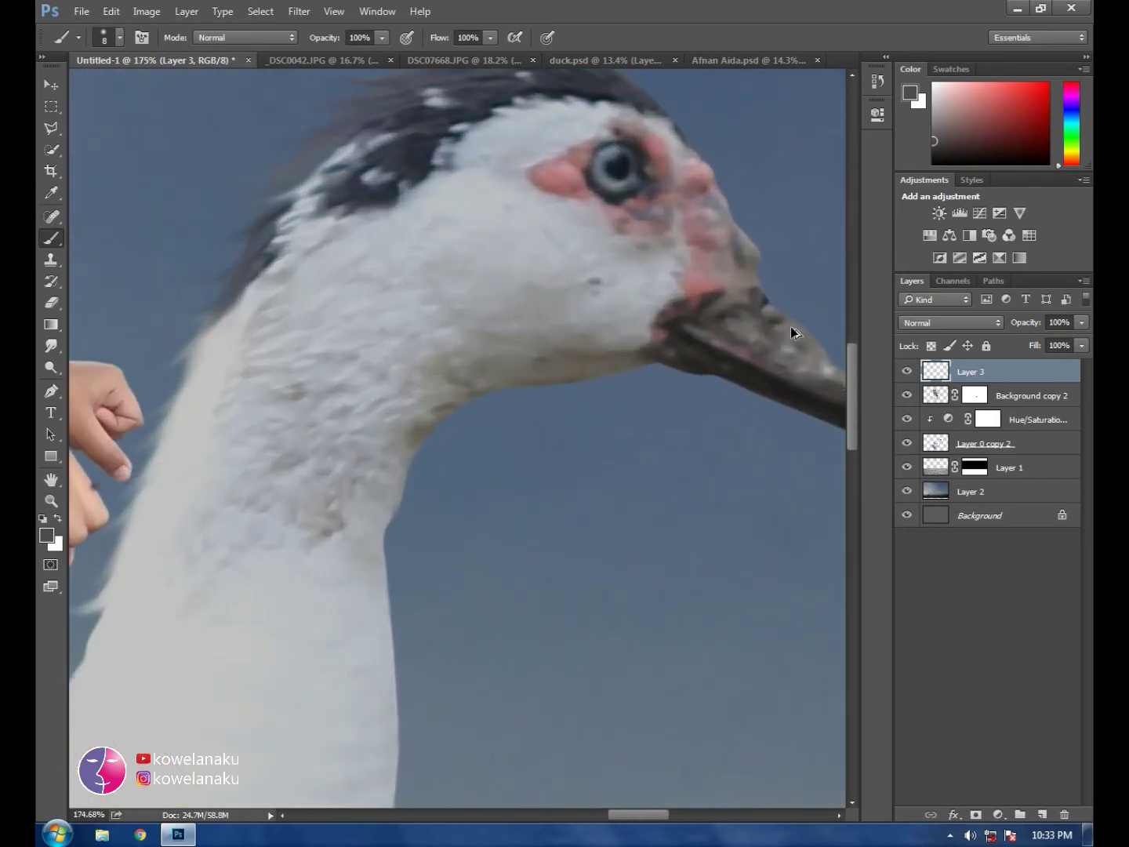
pyautogui.scroll(-3, 759, 303)
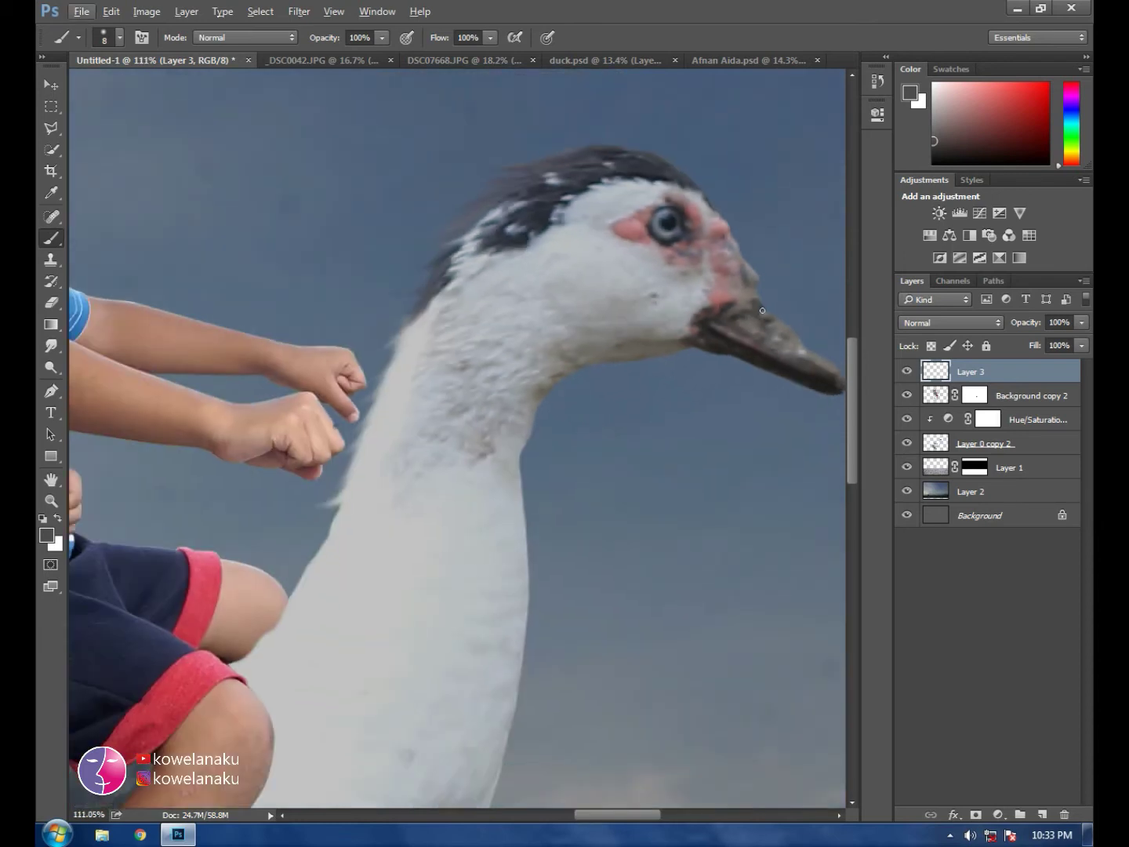
pyautogui.press('alt')
pyautogui.keyDown('shift'); pyautogui.click(337, 425); pyautogui.keyUp('shift')
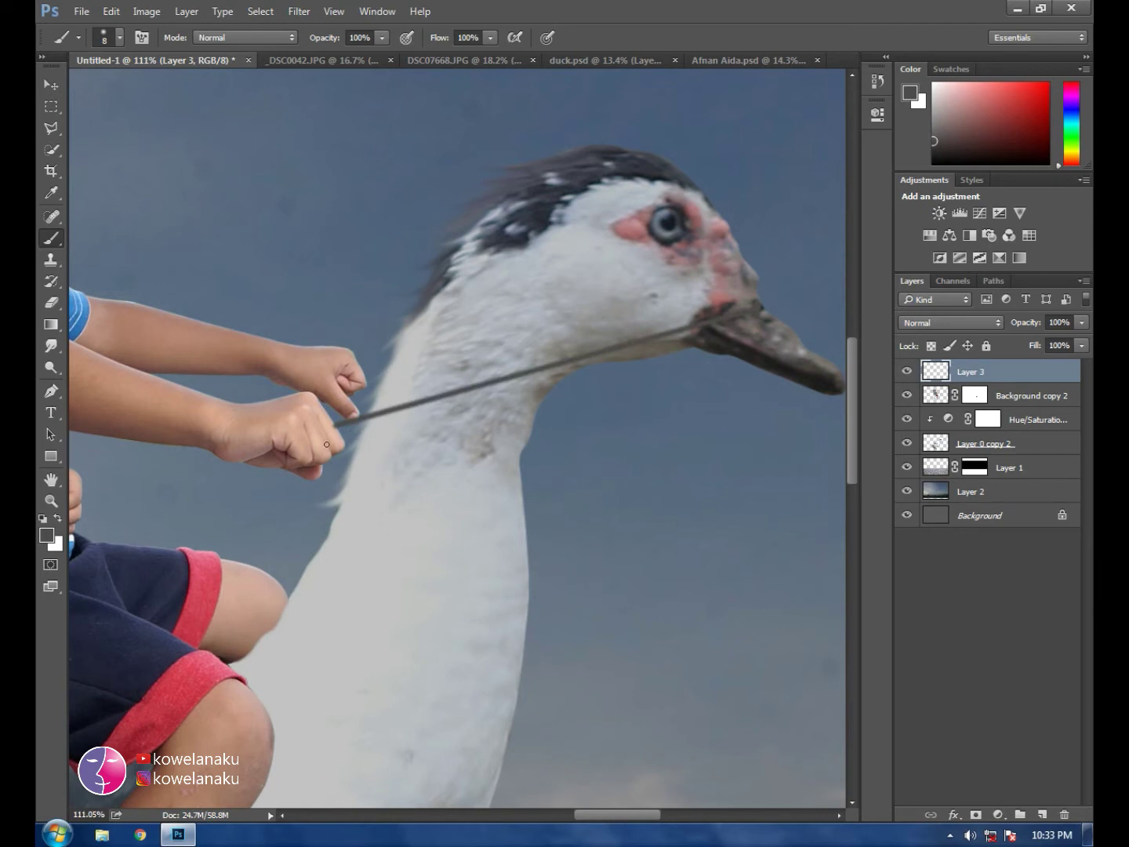
pyautogui.scroll(5, 327, 445)
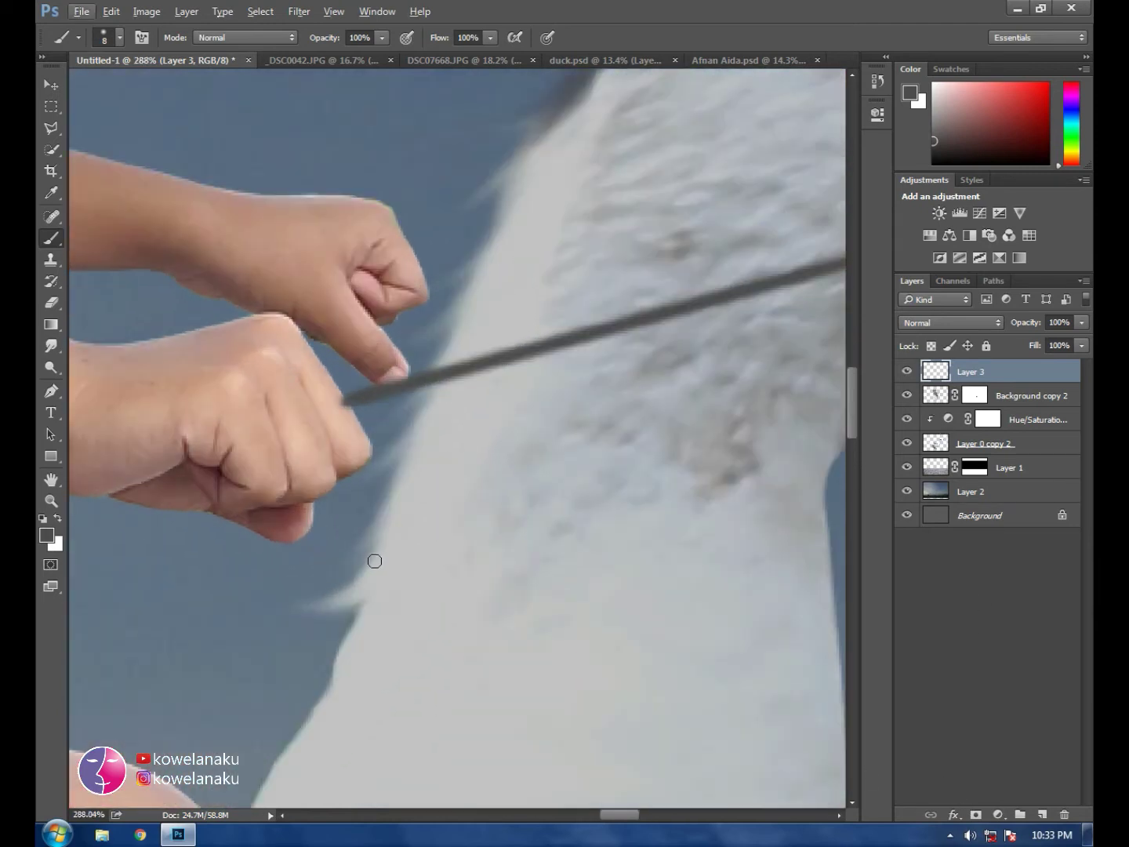
pyautogui.hscroll(-2, 375, 561)
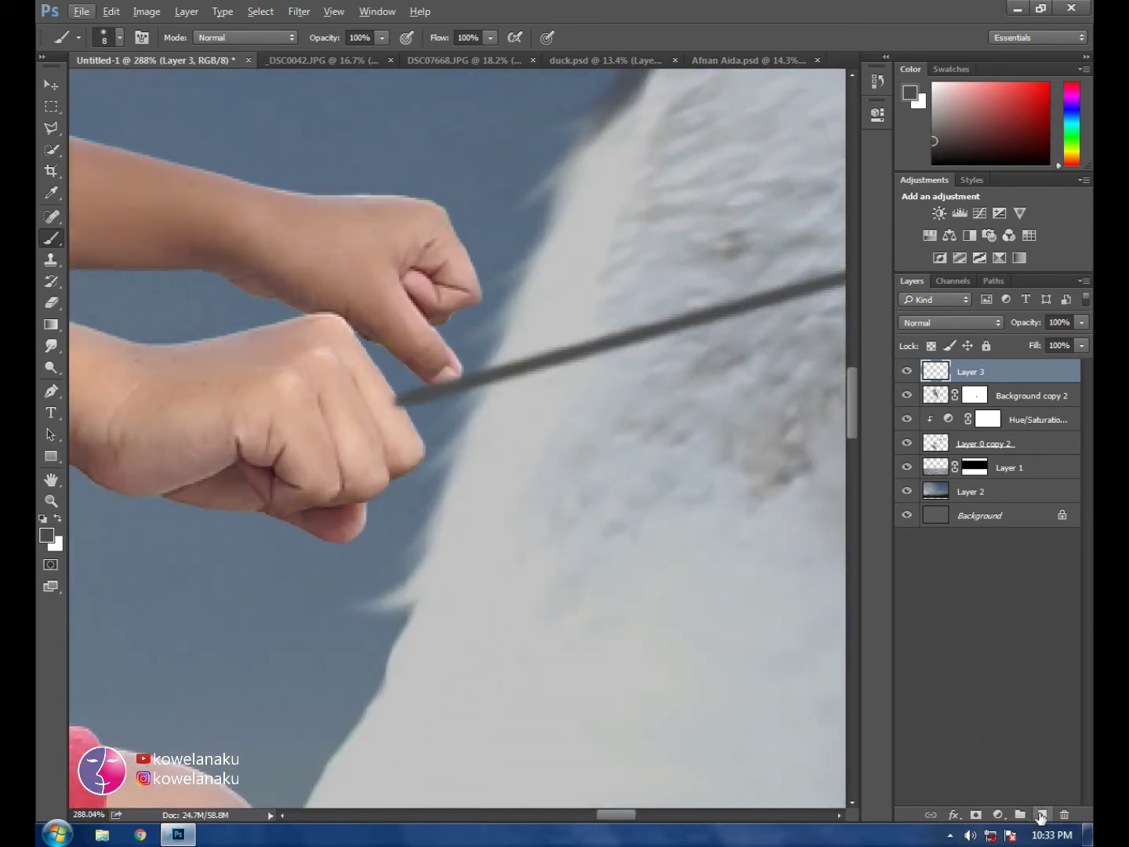
pyautogui.press('alt')
pyautogui.keyDown('shift'); pyautogui.click(532, 282); pyautogui.keyUp('shift')
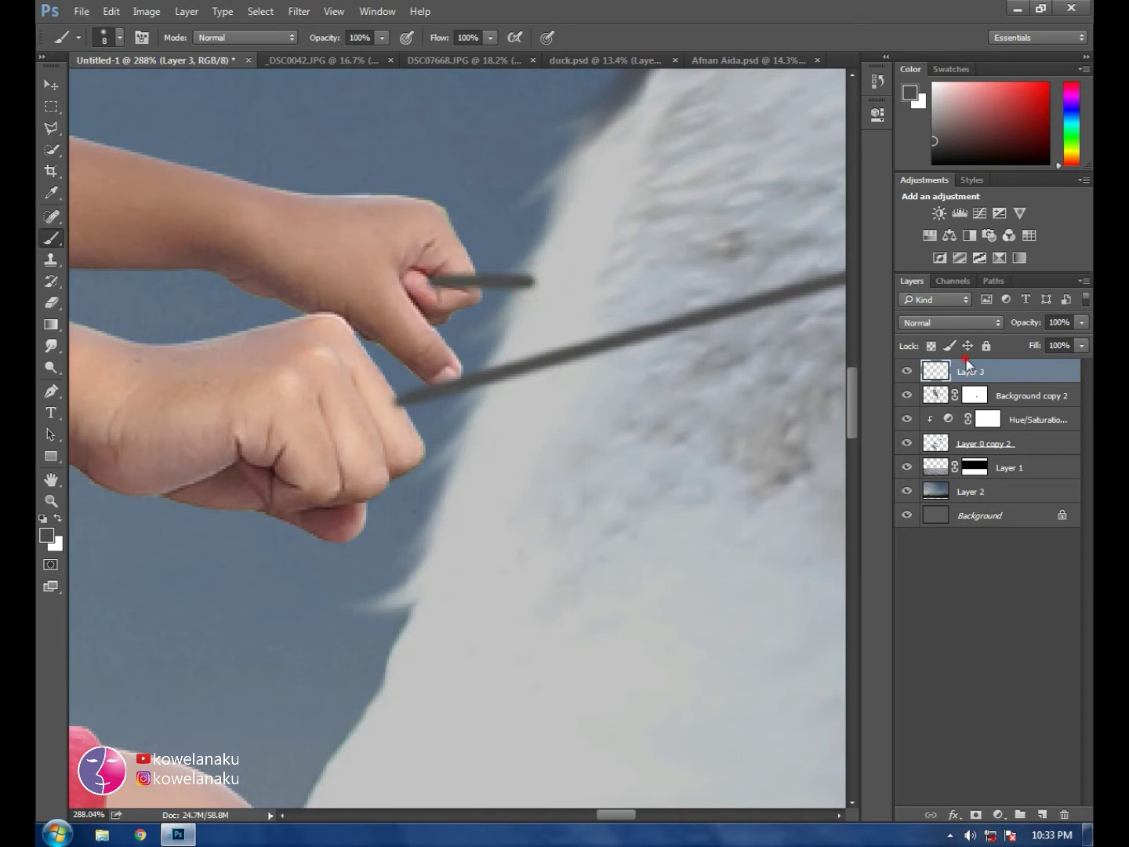
# Step: Add a mask to Layer 3 and paint black to hide the upper rod's protruding tip
pyautogui.click(975, 814)
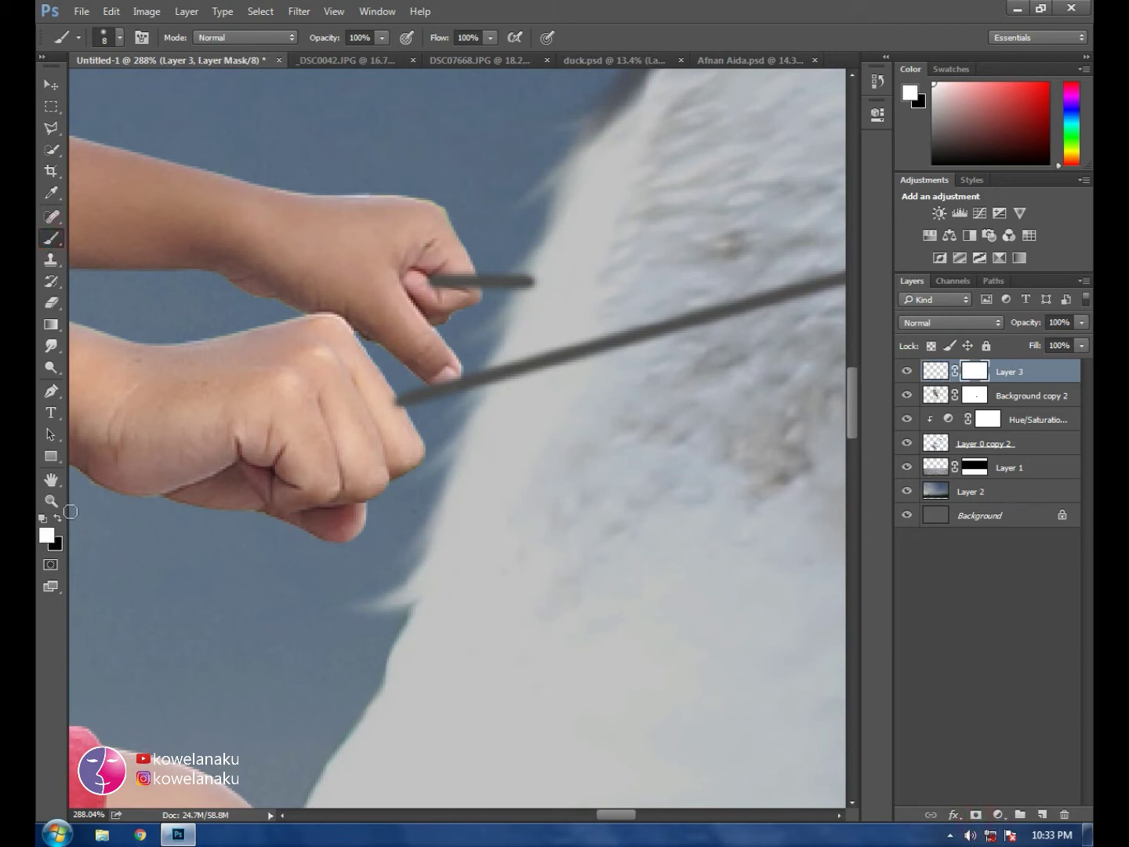
pyautogui.click(58, 518)
pyautogui.moveTo(535, 270); pyautogui.dragTo(519, 278)
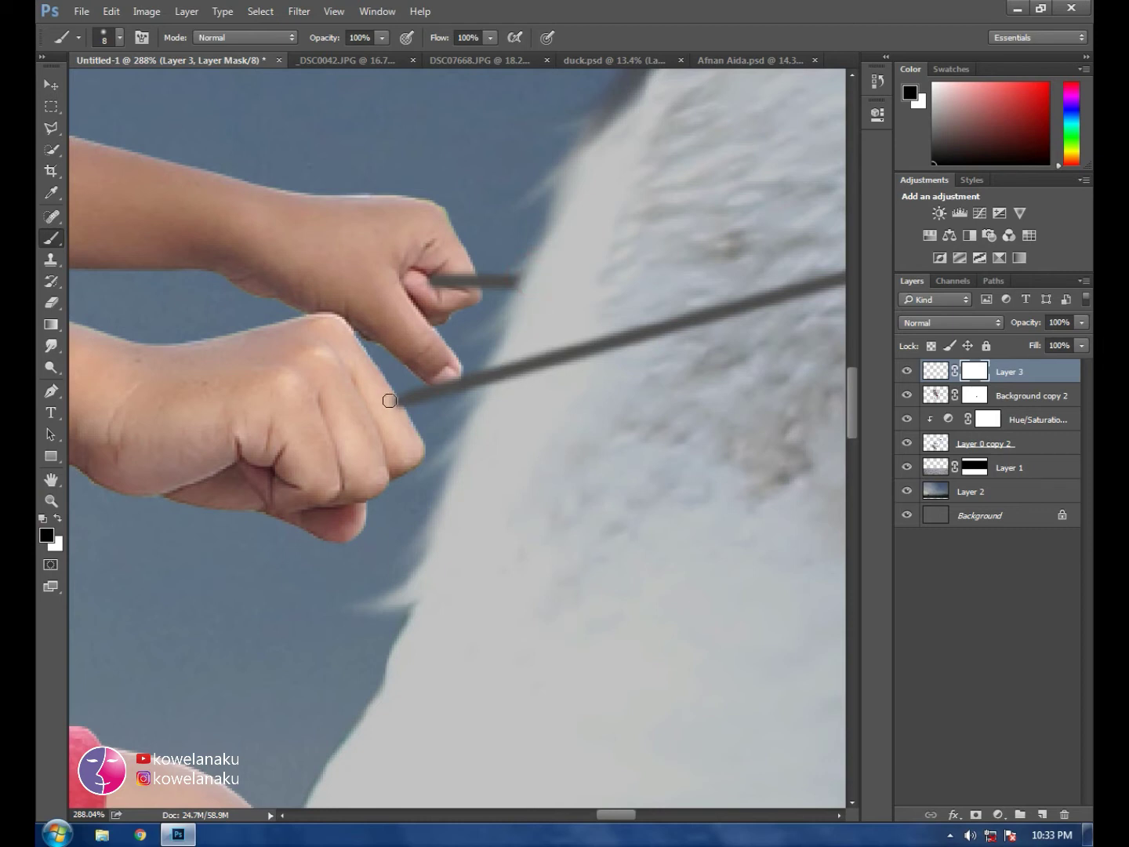
pyautogui.moveTo(391, 401); pyautogui.dragTo(399, 407)
pyautogui.moveTo(540, 364); pyautogui.dragTo(461, 317)
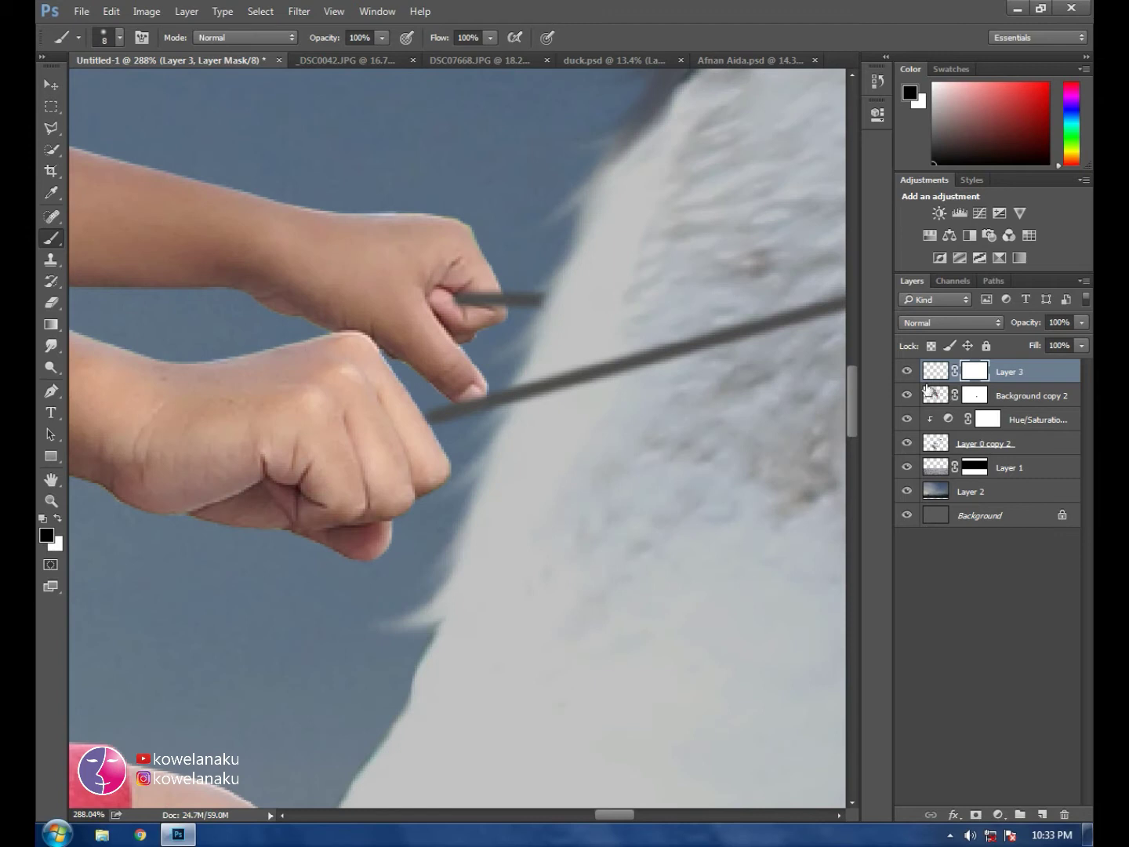
# Step: Extend the upper rod into the hand and paint the stick's stub below the lower fist
pyautogui.click(934, 372)
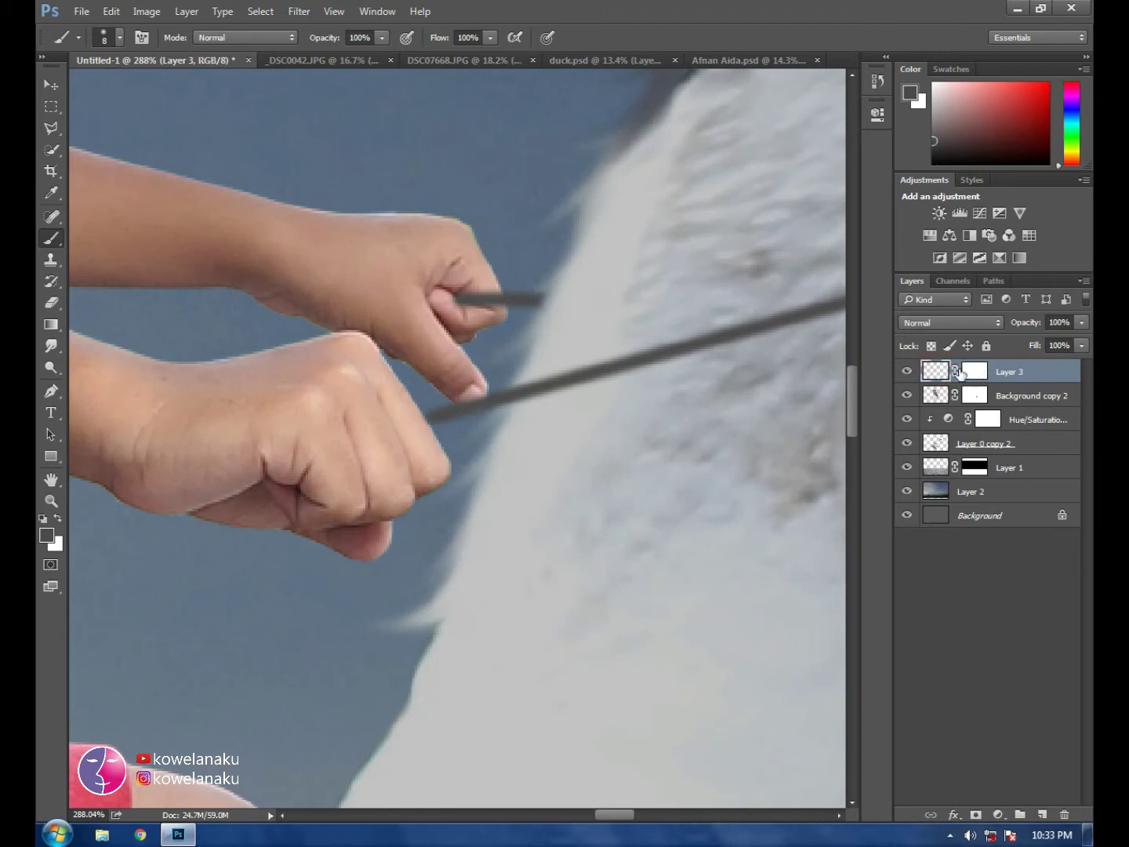
pyautogui.moveTo(454, 290); pyautogui.dragTo(459, 300)
pyautogui.scroll(-2, 340, 403)
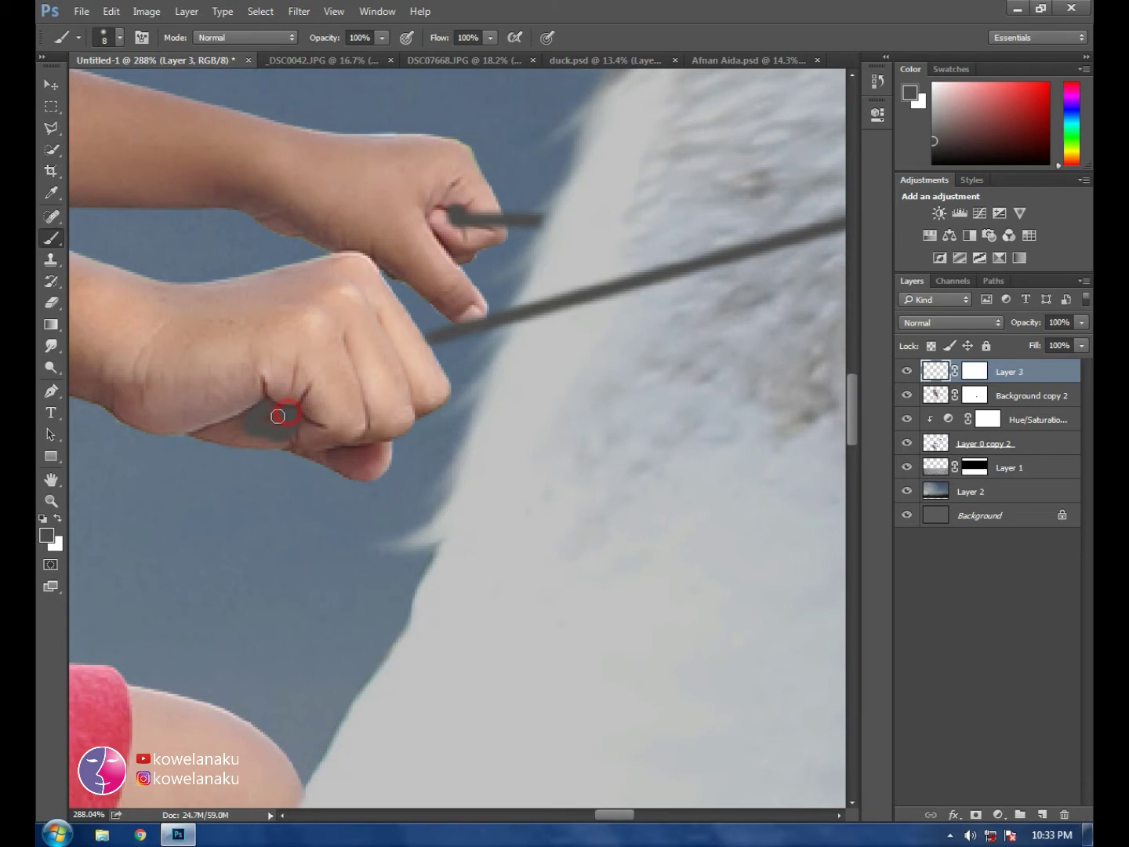
pyautogui.moveTo(263, 406); pyautogui.dragTo(278, 411)
# Step: On a new layer, paint white highlights on the fist's rod end and along the upper rod
pyautogui.click(1042, 816)
pyautogui.hscroll(2, 615, 402)
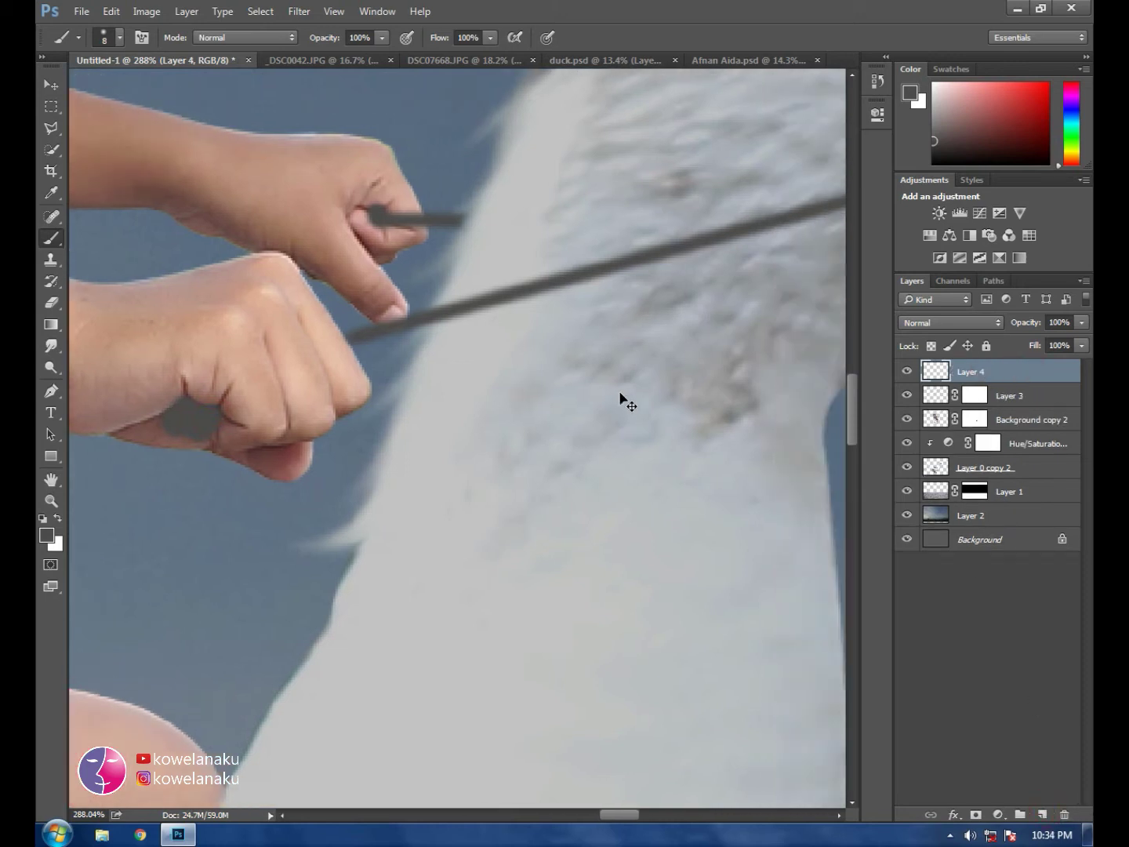
pyautogui.click(57, 518)
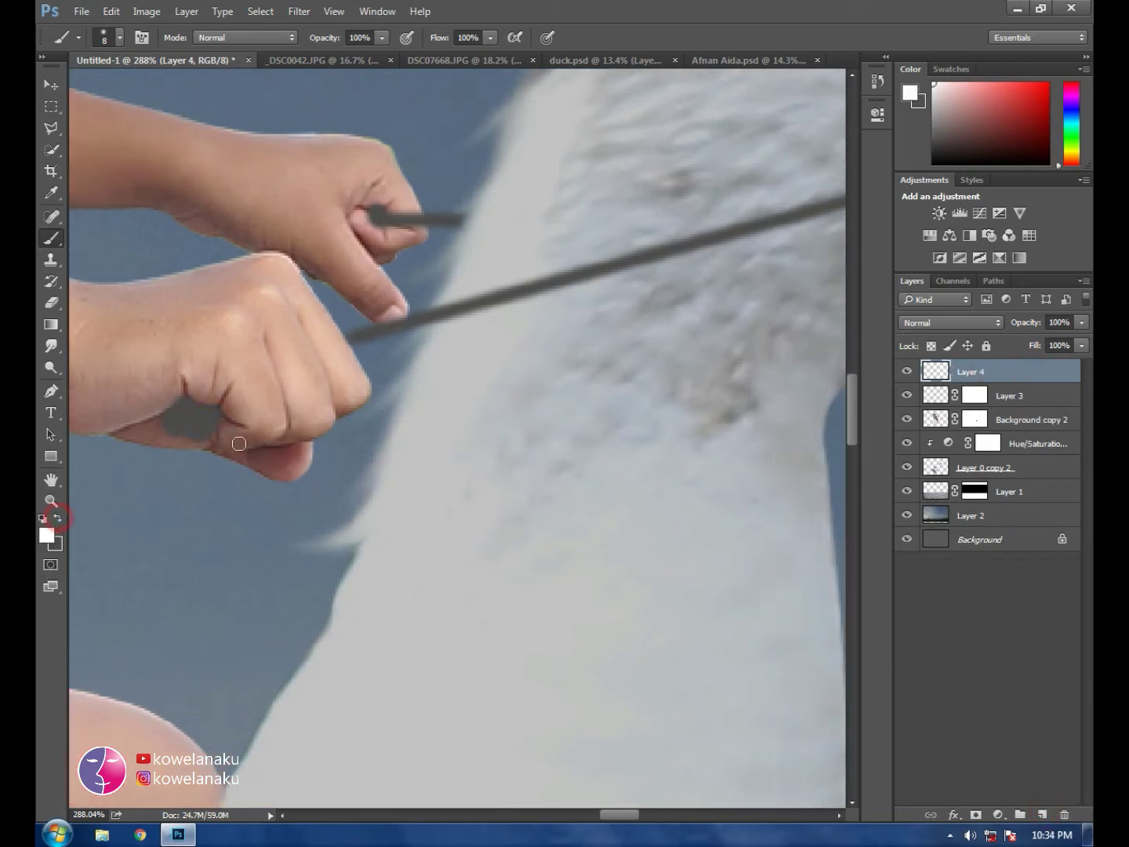
pyautogui.moveTo(216, 411); pyautogui.dragTo(202, 441)
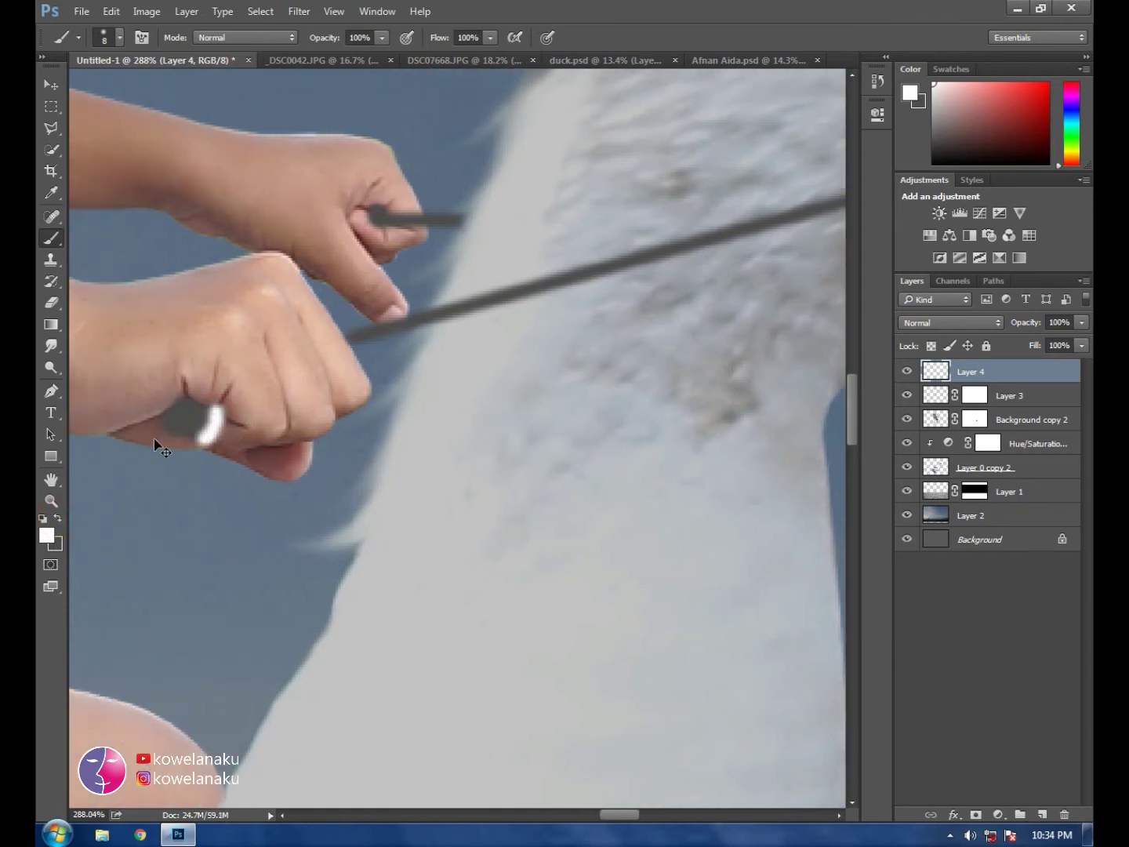
pyautogui.moveTo(182, 434); pyautogui.dragTo(171, 434)
pyautogui.moveTo(460, 211); pyautogui.dragTo(406, 209)
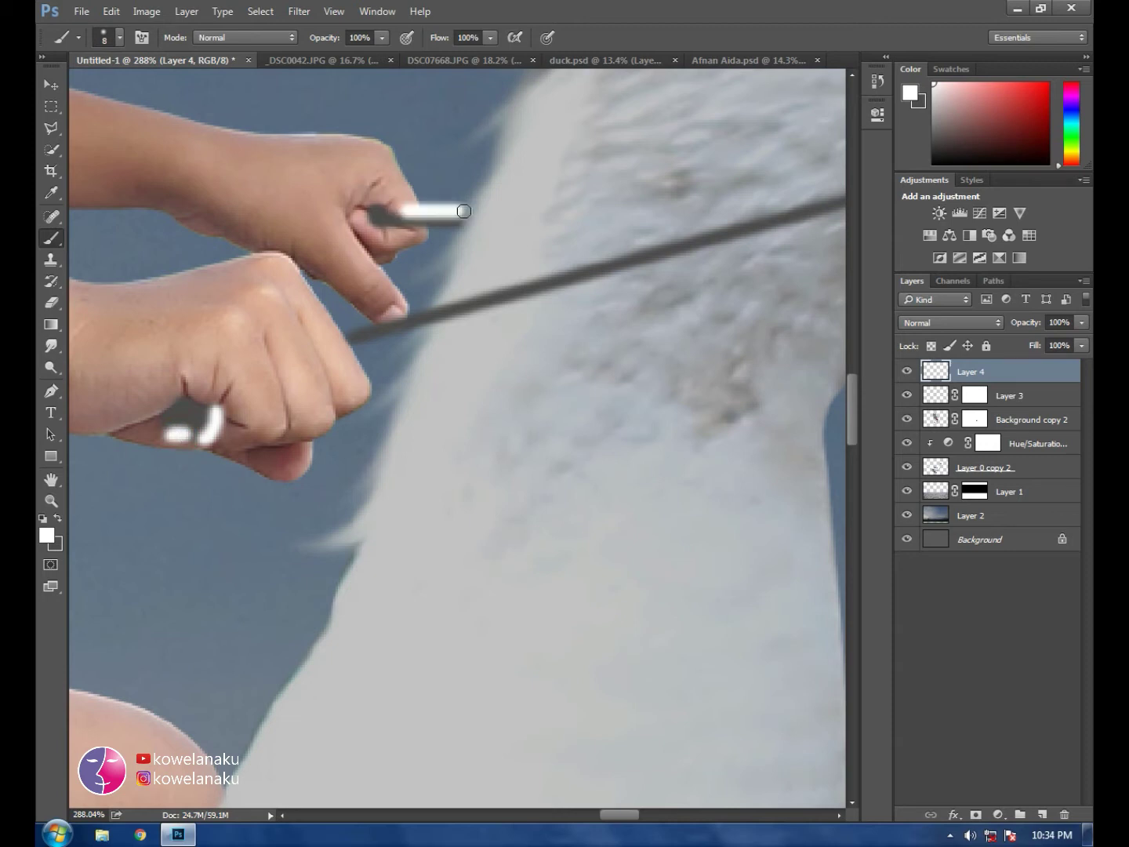
pyautogui.click(391, 208)
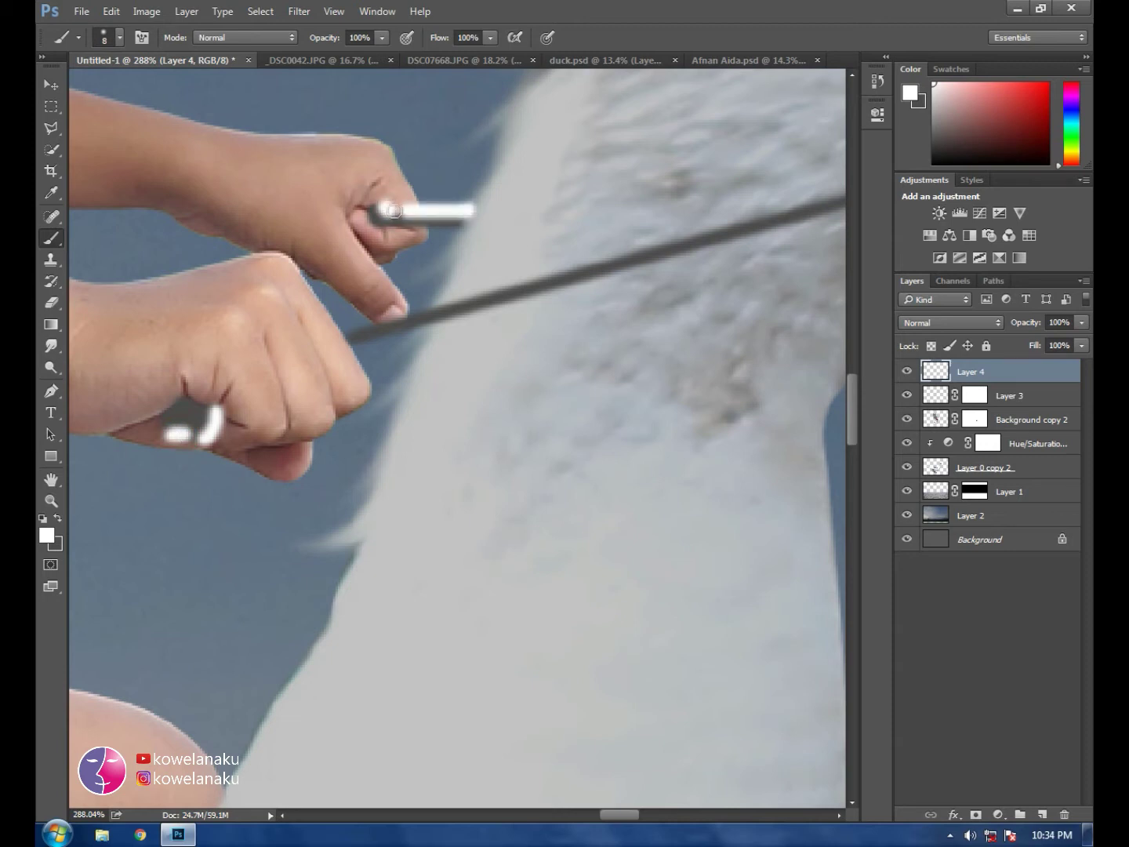
# Step: Draw a white highlight along the long rod up to the duck's beak
pyautogui.hscroll(2, 301, 342)
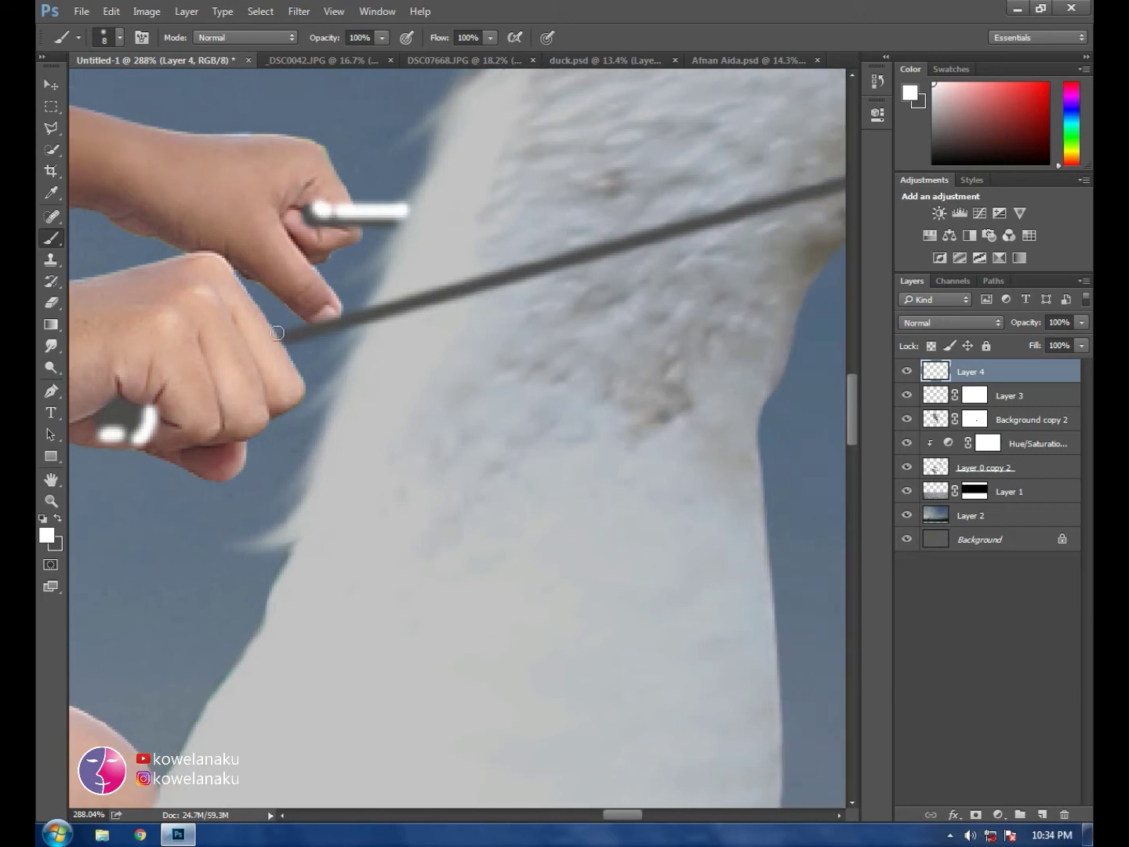
pyautogui.scroll(-2, 592, 264)
pyautogui.scroll(-2, 716, 247)
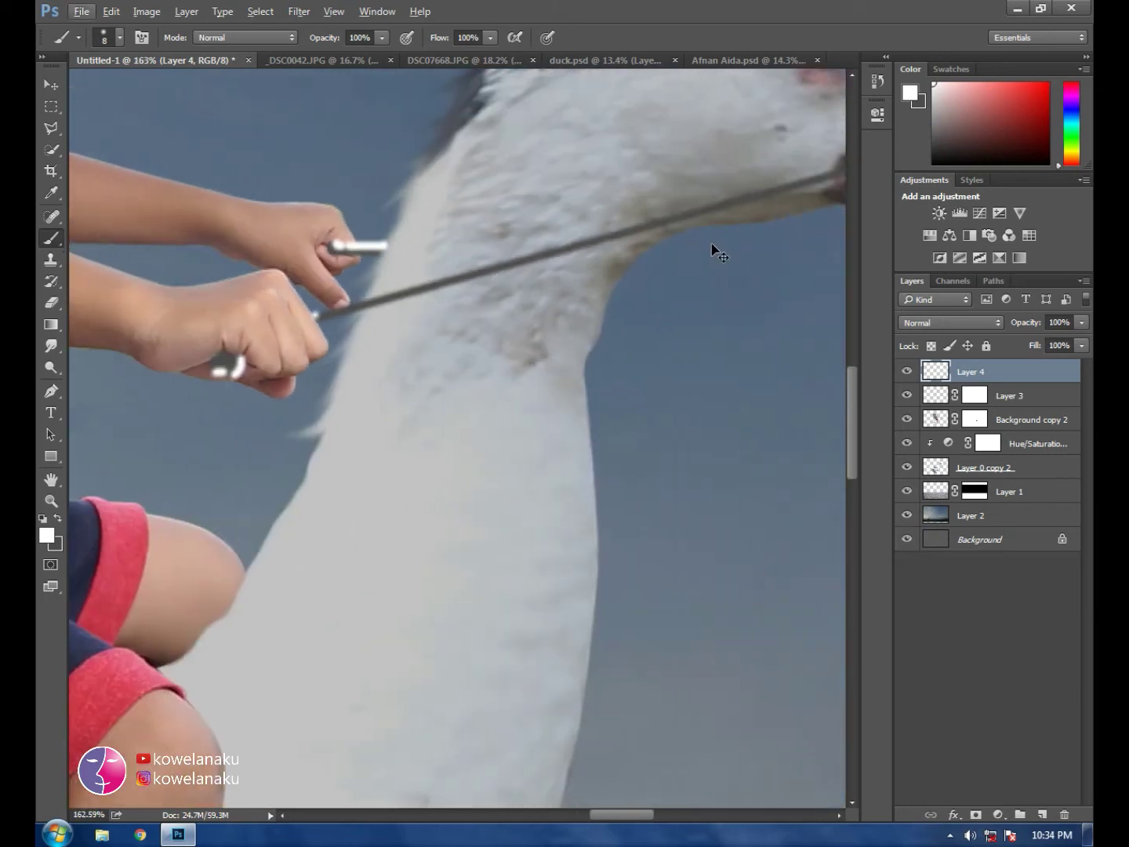
pyautogui.scroll(-2, 784, 183)
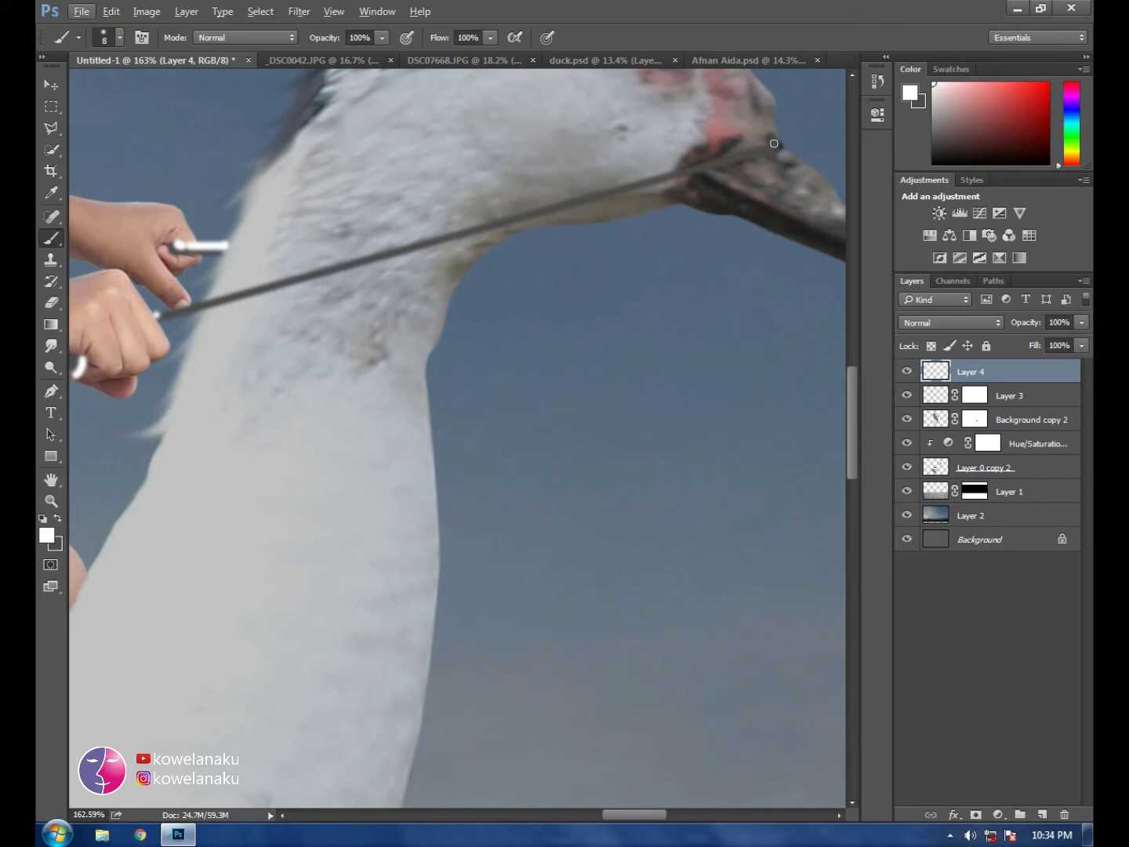
pyautogui.keyDown('shift'); pyautogui.click(768, 144); pyautogui.keyUp('shift')
pyautogui.scroll(5, 764, 142)
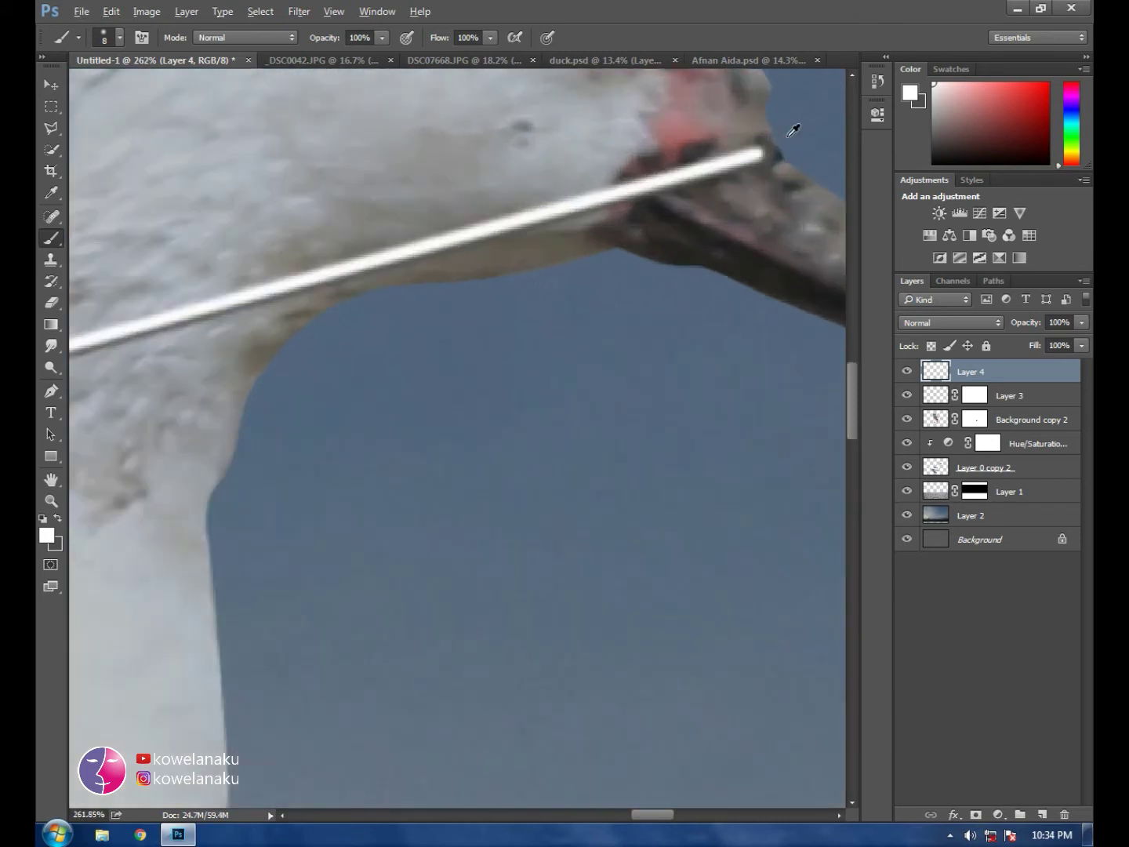
pyautogui.moveTo(755, 144); pyautogui.dragTo(766, 139)
# Step: Set the highlight Layer 4 to 43% opacity and 95% fill
pyautogui.click(51, 84)
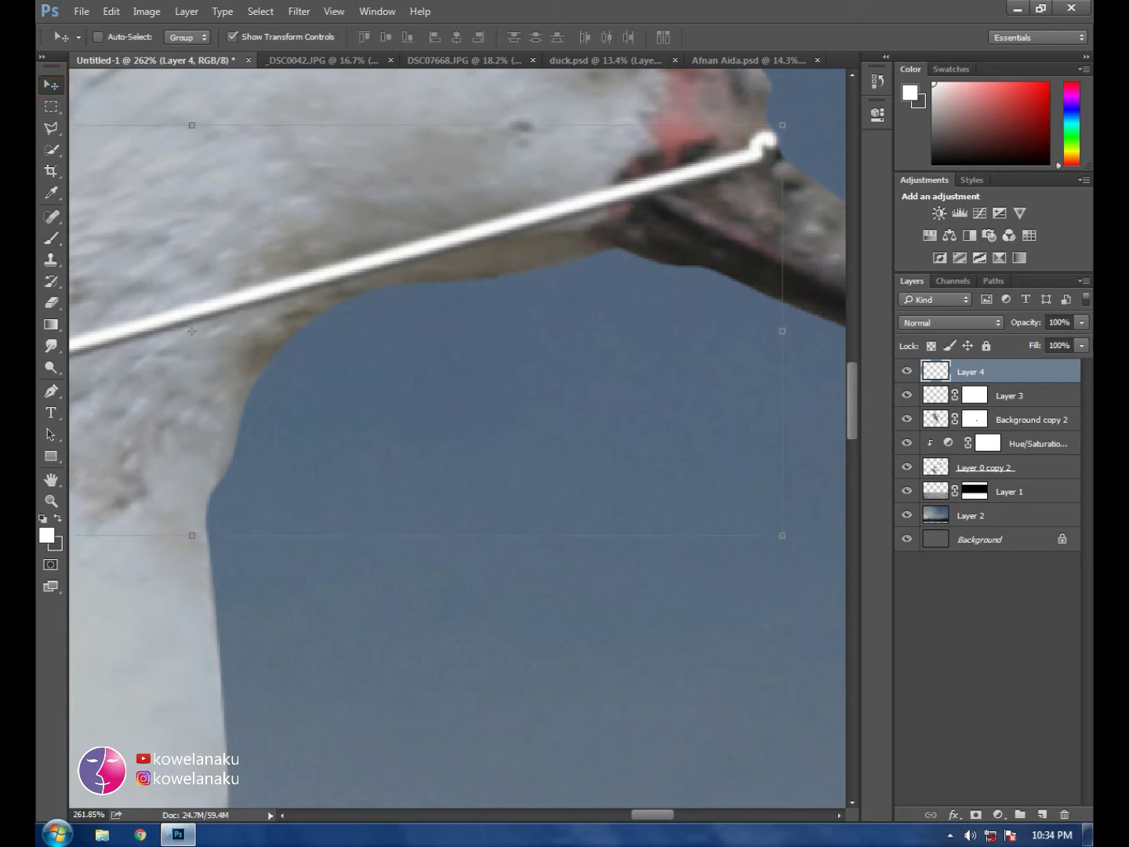
pyautogui.click(1082, 320)
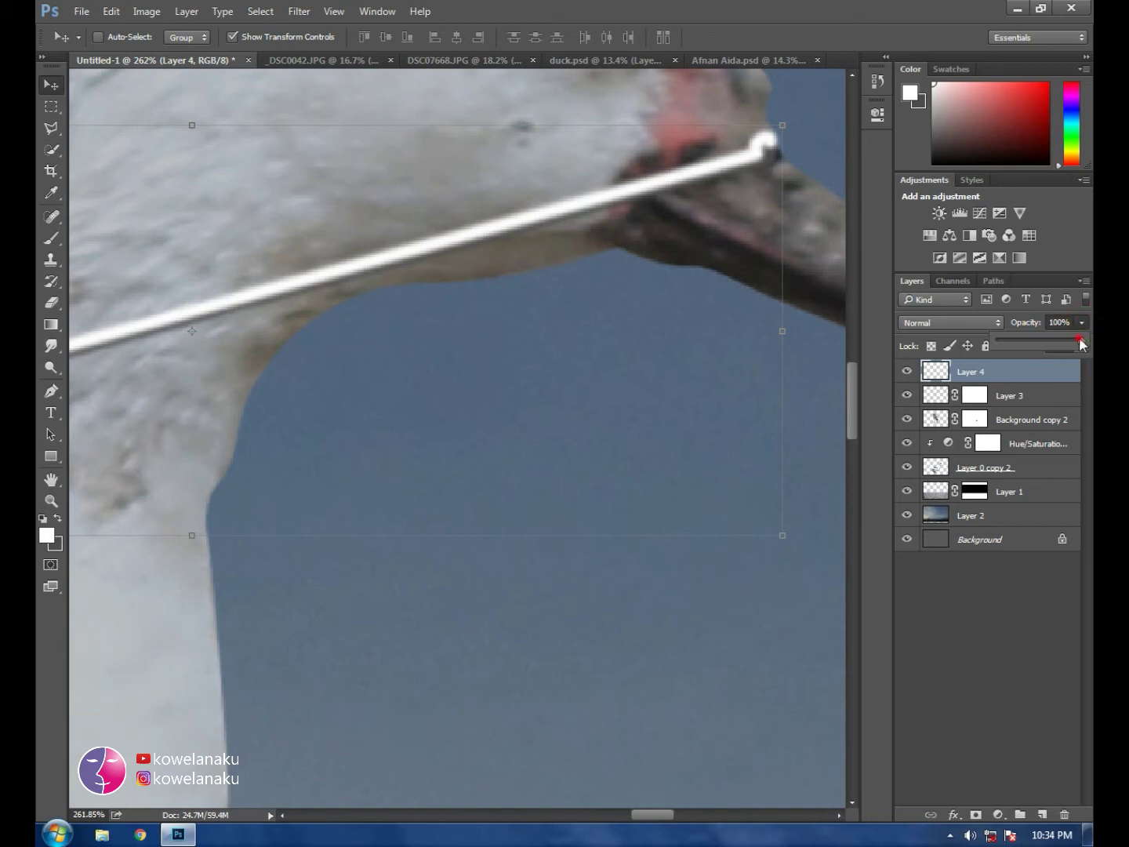
pyautogui.moveTo(1048, 335)
pyautogui.mouseDown()
pyautogui.moveTo(1006, 338)
pyautogui.moveTo(1034, 336)
pyautogui.mouseUp()
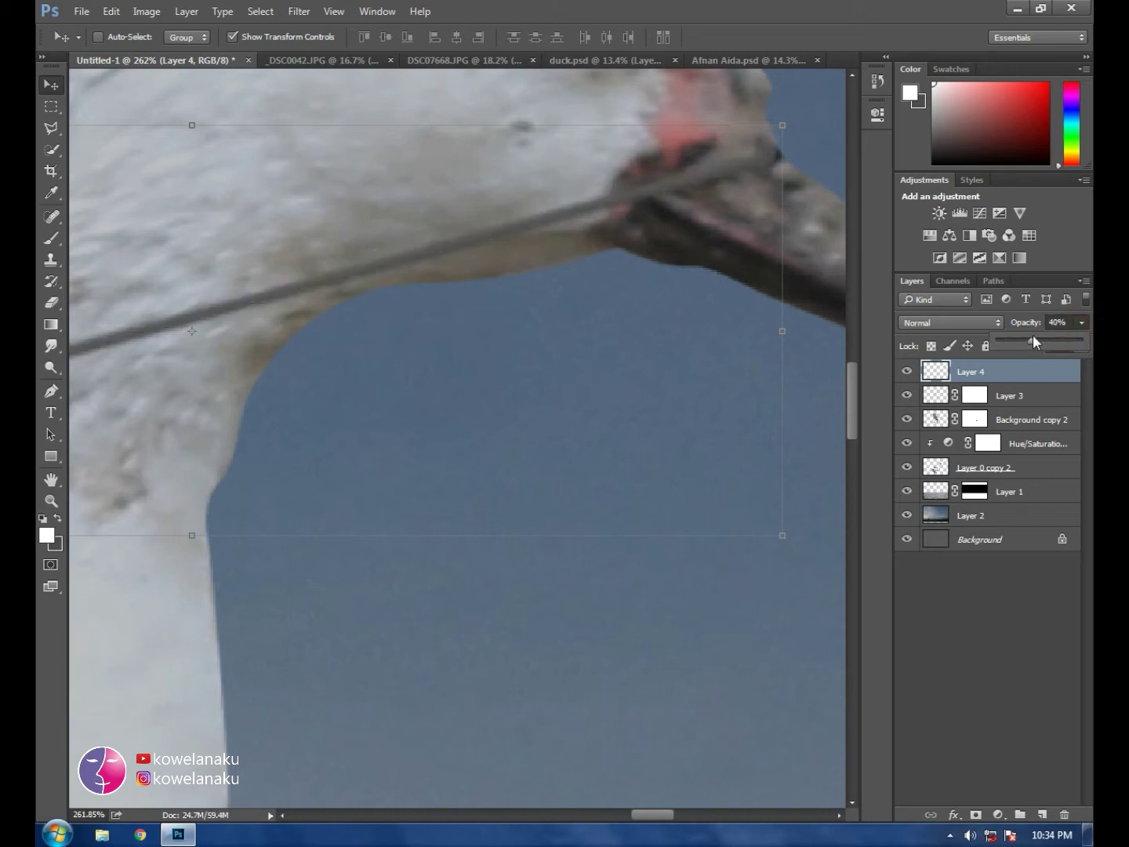
pyautogui.click(1083, 321)
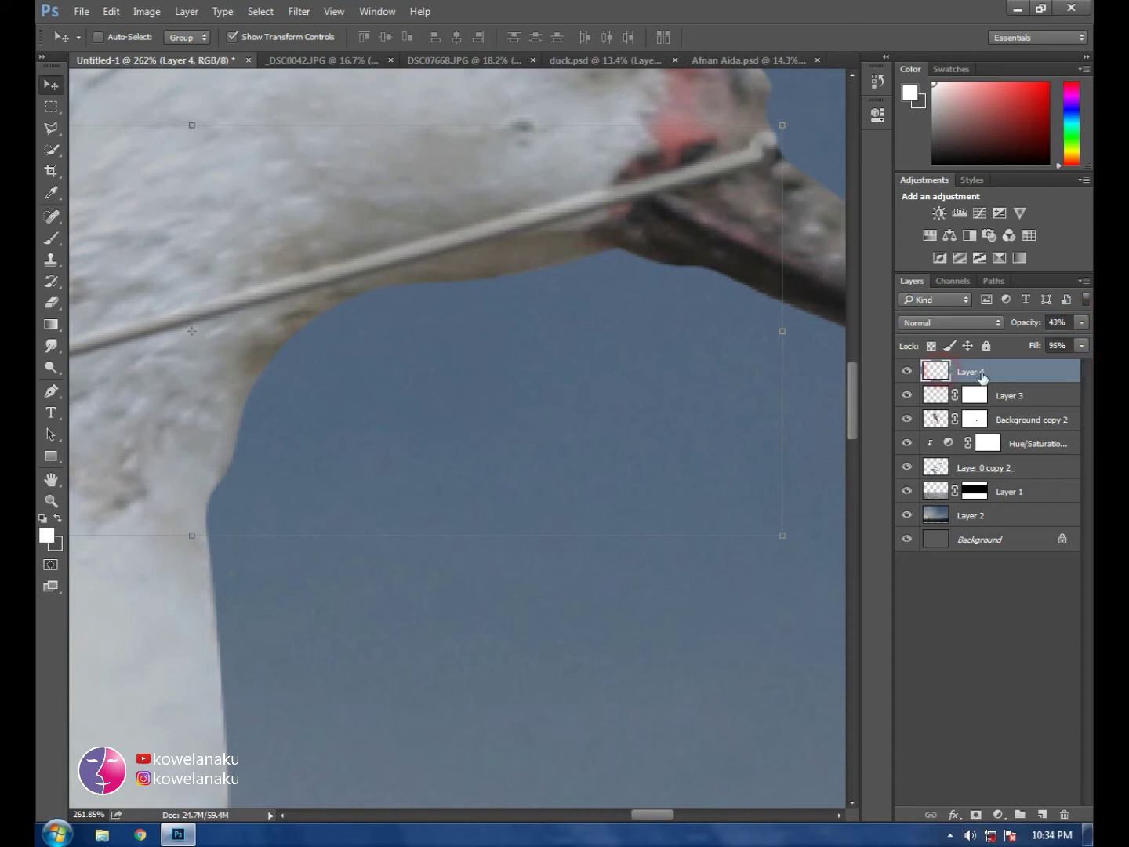
# Step: Clip the highlight layer to the rod layer below, then add a new empty layer
pyautogui.rightClick(986, 373)
pyautogui.click(912, 479)
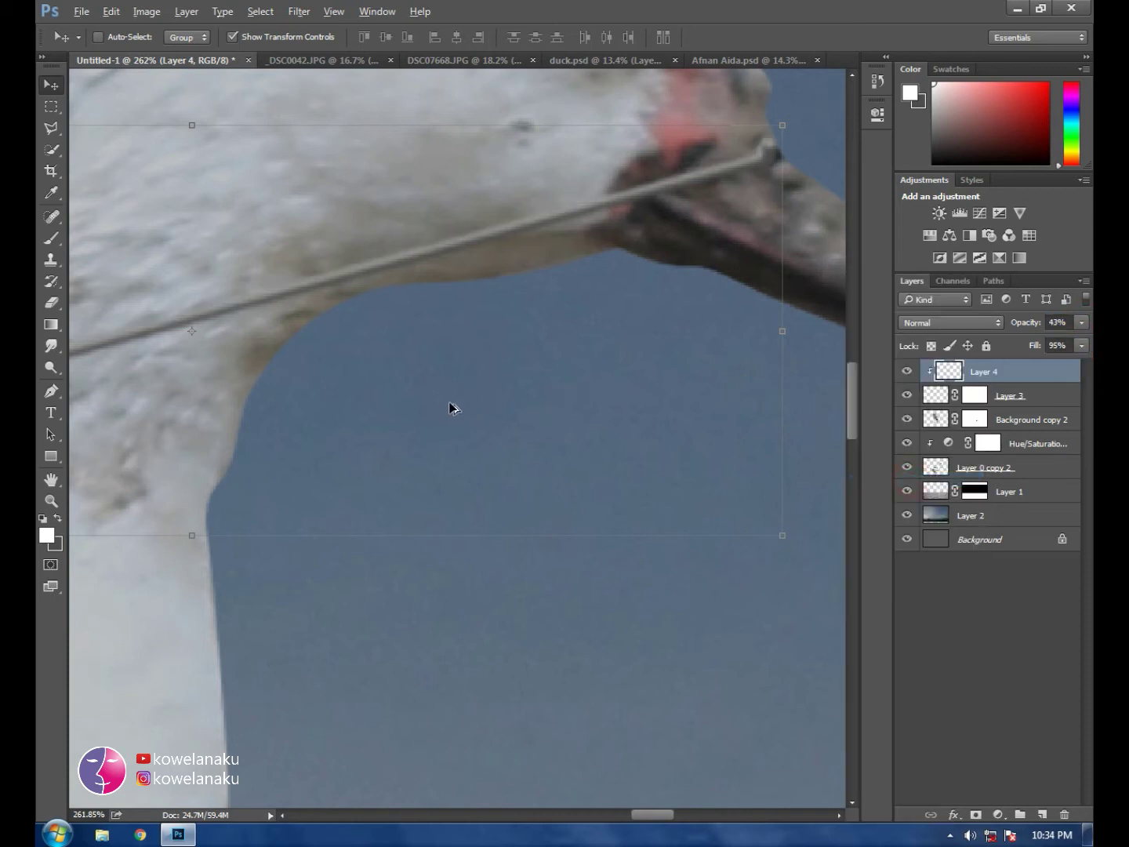
pyautogui.scroll(-3, 453, 408)
pyautogui.scroll(2, 123, 391)
pyautogui.scroll(-3, 121, 391)
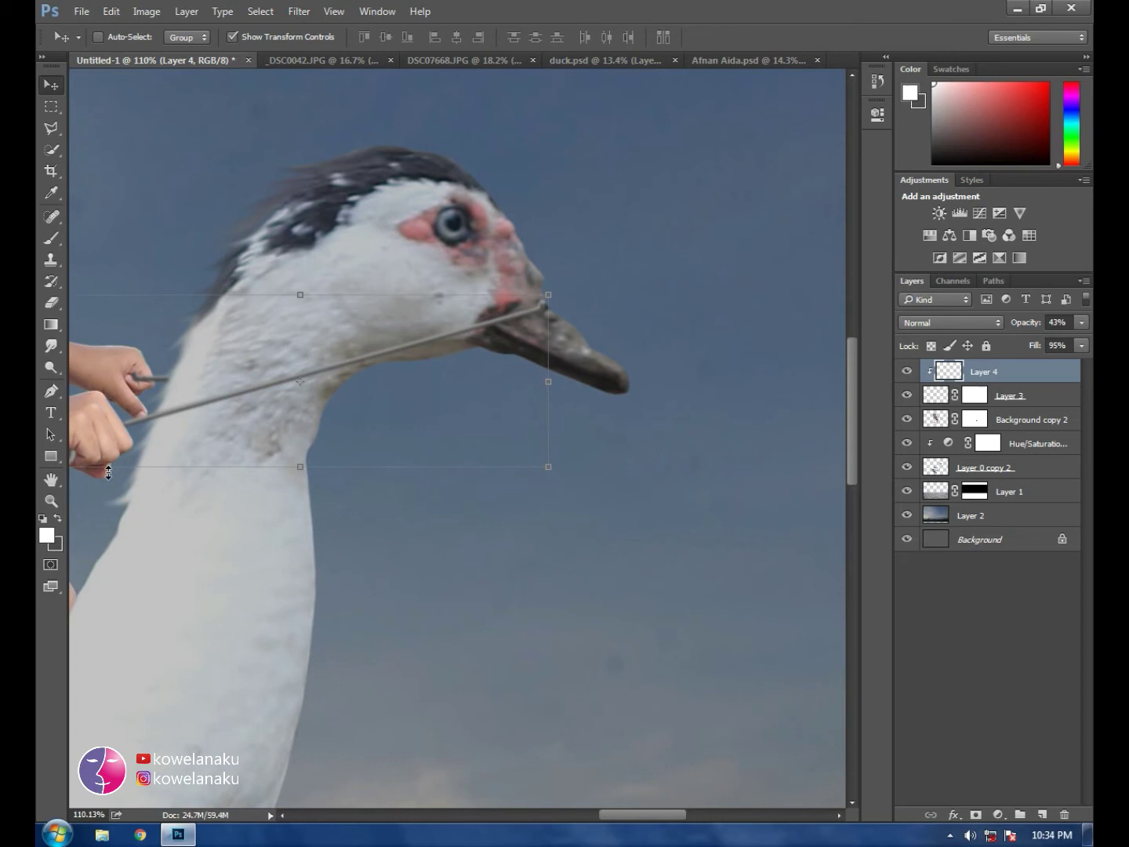
pyautogui.scroll(-2, 123, 391)
pyautogui.scroll(1, 232, 488)
pyautogui.scroll(1, 231, 487)
pyautogui.scroll(3, 229, 482)
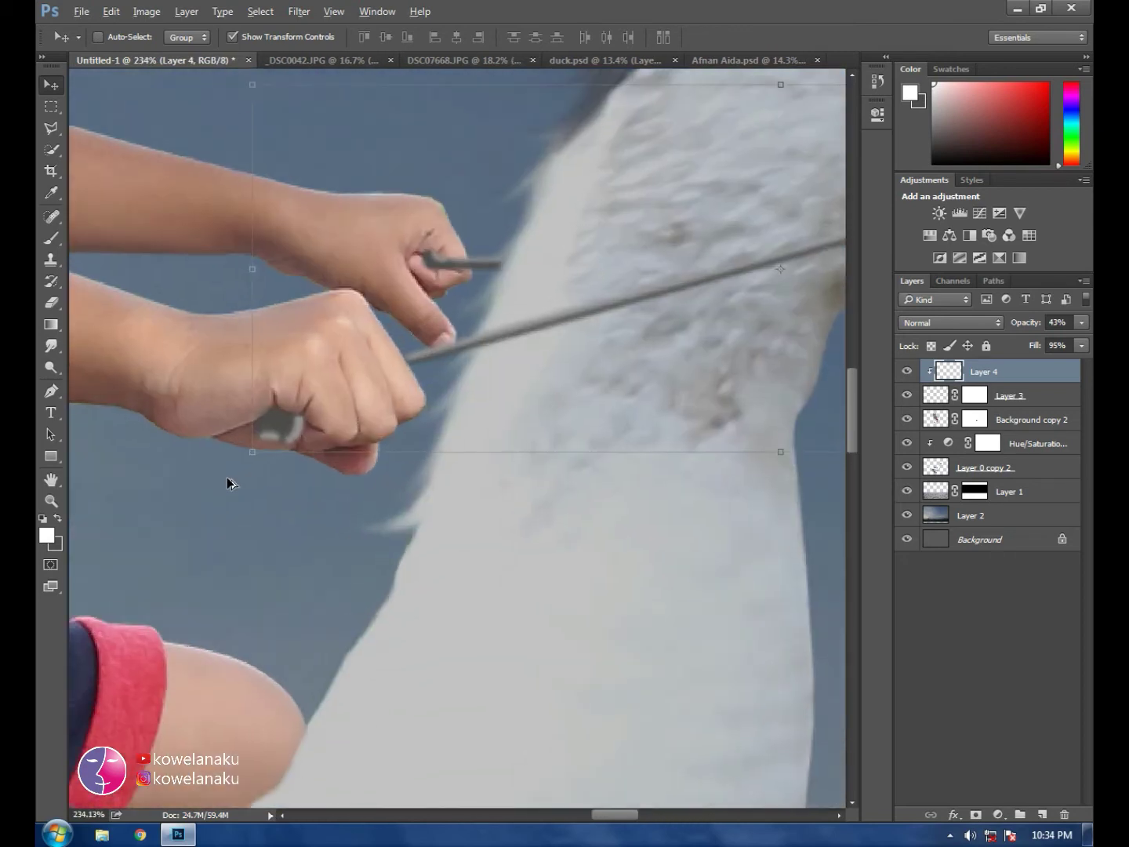
pyautogui.scroll(2, 230, 483)
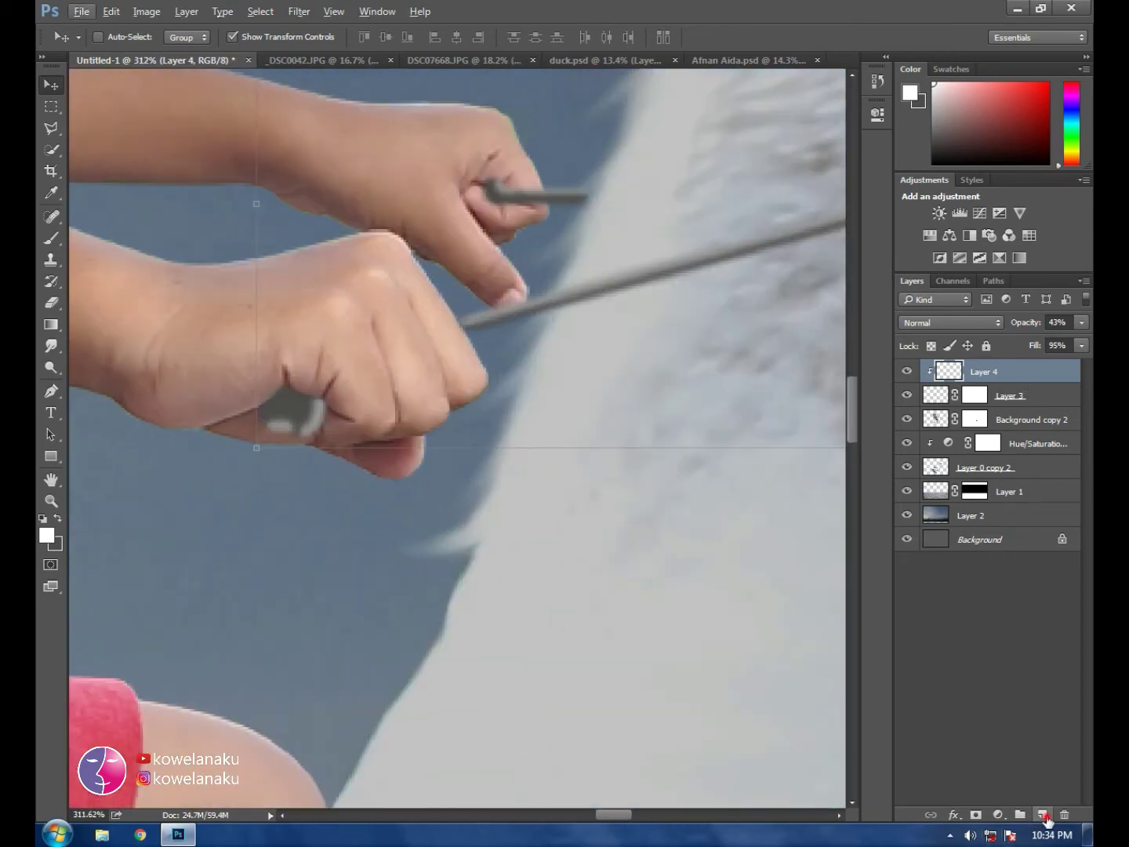
pyautogui.click(1041, 816)
# Step: With the brush in default black, paint dark shading on the rod end by the knuckle
pyautogui.click(44, 237)
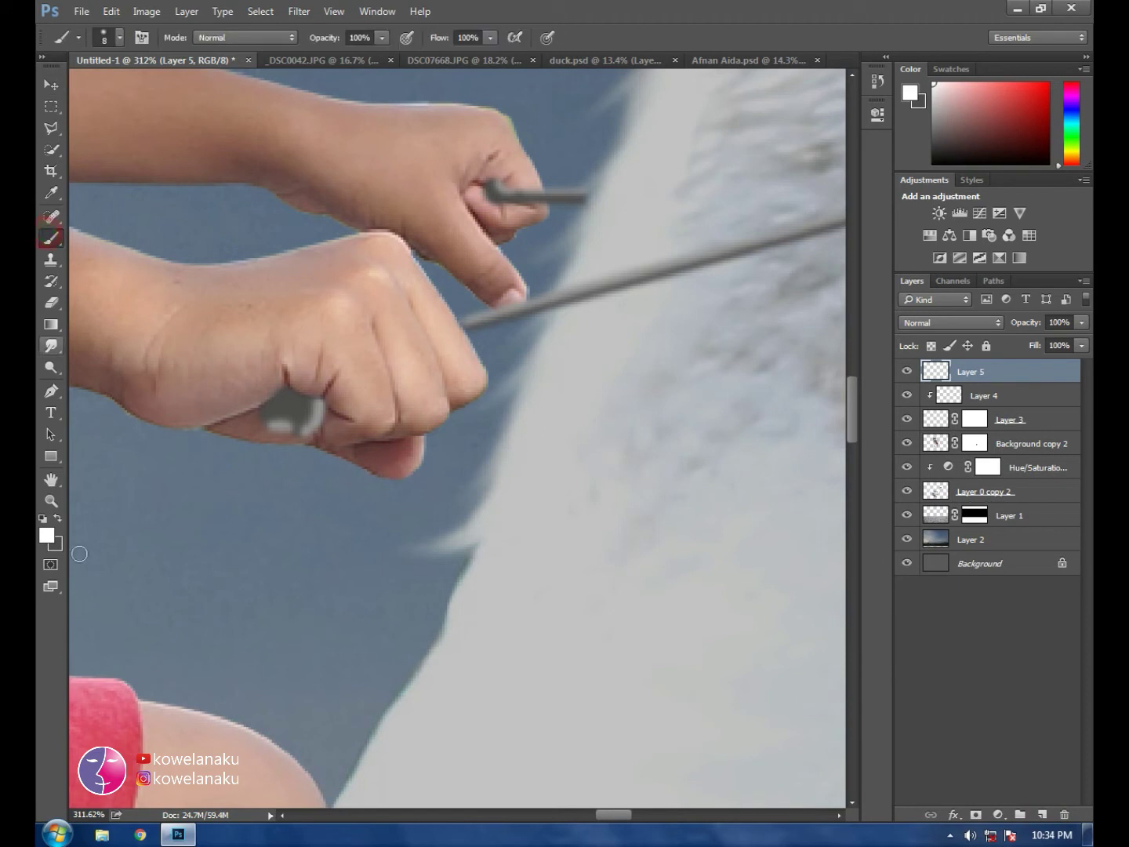
pyautogui.click(43, 519)
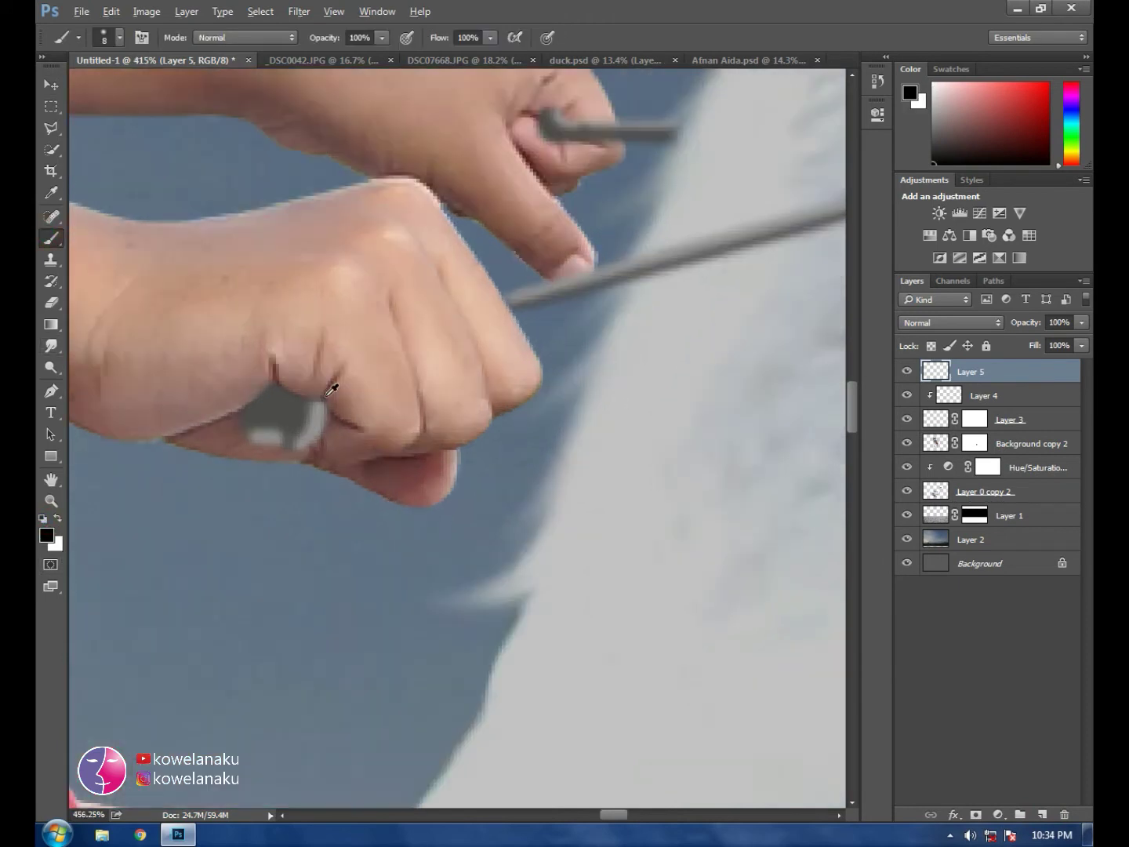
pyautogui.scroll(2, 328, 384)
pyautogui.moveTo(271, 384); pyautogui.dragTo(231, 428)
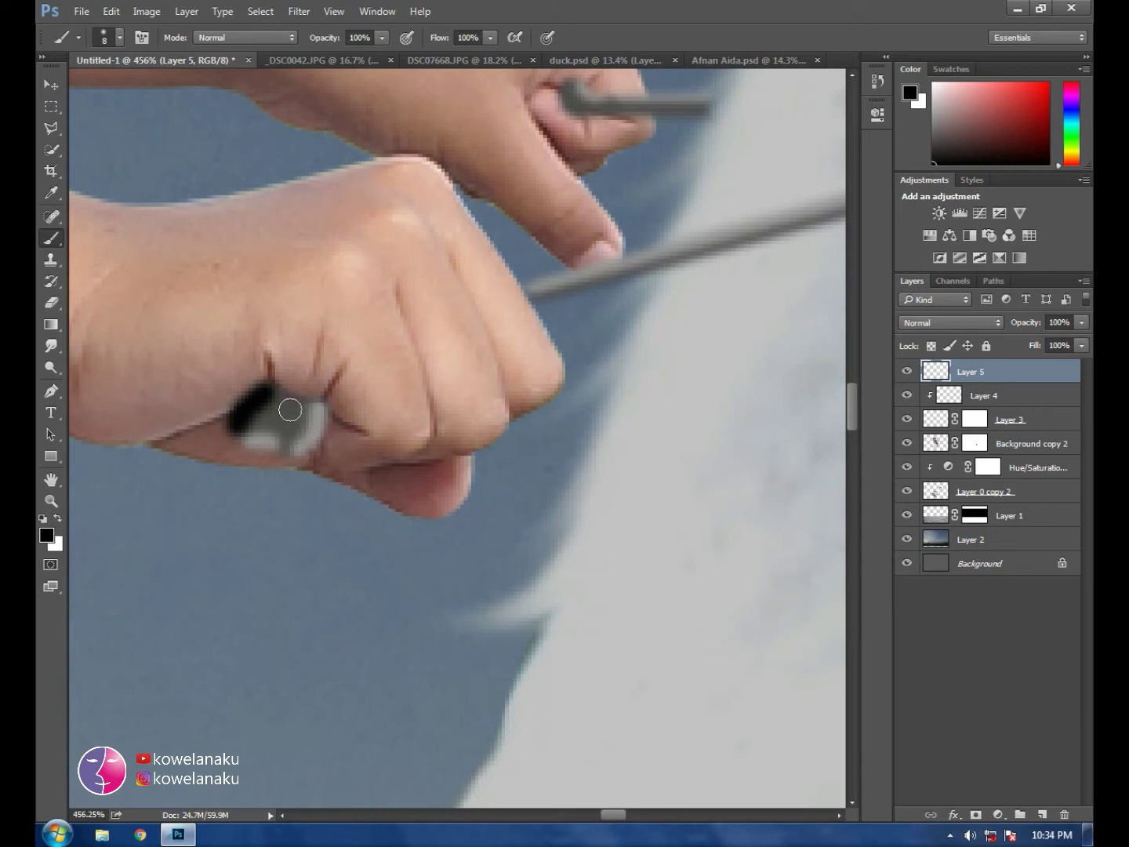
pyautogui.moveTo(285, 407); pyautogui.dragTo(276, 420)
# Step: Dab more black shading onto the rod end near the knuckle
pyautogui.scroll(2, 648, 399)
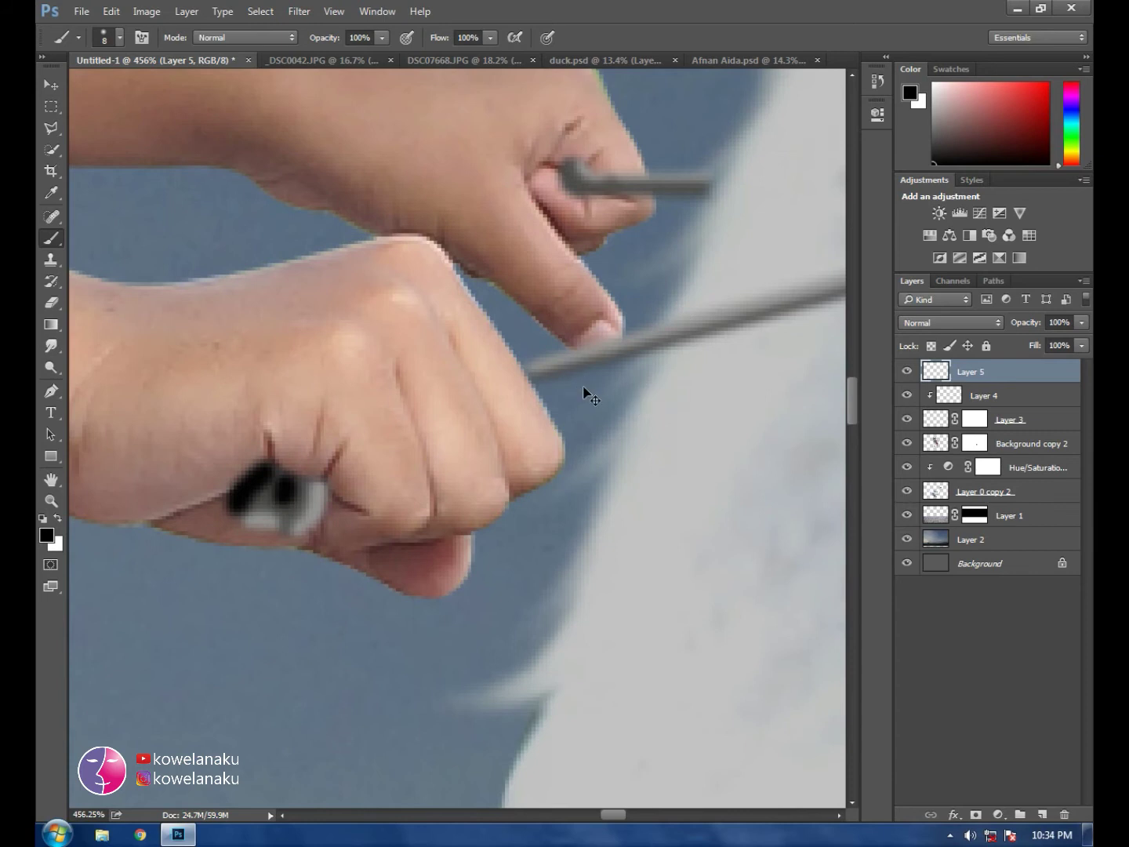
pyautogui.scroll(-2, 589, 396)
pyautogui.scroll(-2, 617, 371)
pyautogui.scroll(-2, 623, 357)
pyautogui.scroll(-2, 650, 380)
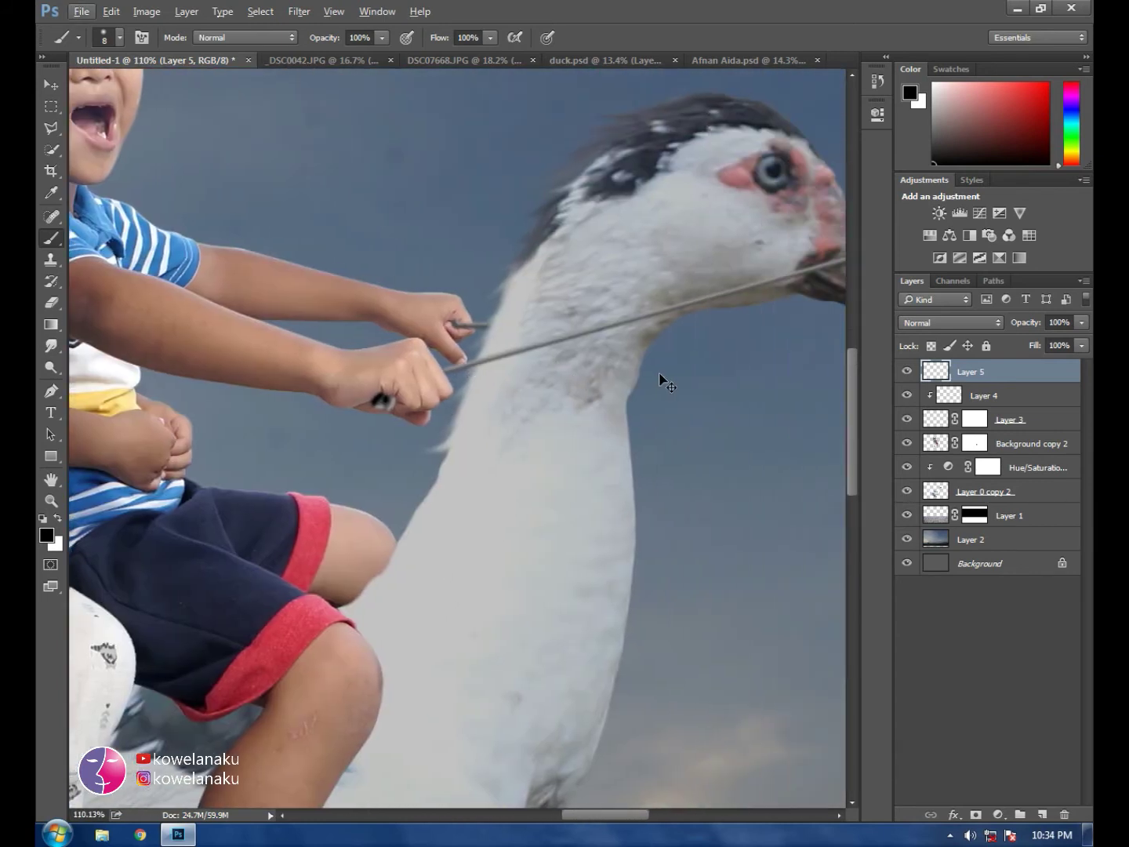
pyautogui.hscroll(1, 666, 383)
pyautogui.scroll(1, 738, 287)
pyautogui.scroll(1, 738, 286)
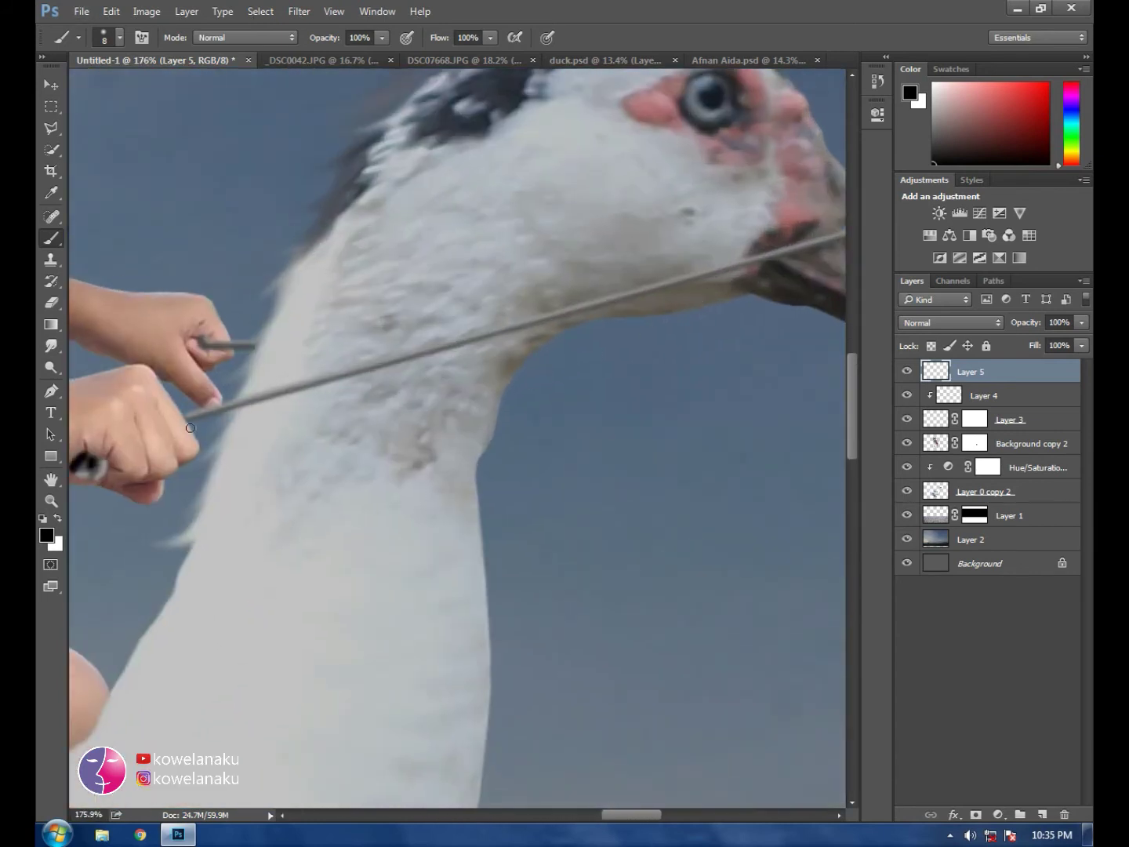
pyautogui.click(191, 425)
# Step: Paint straight black lines along the long rod to the beak and the short upper rod
pyautogui.hscroll(2, 808, 270)
pyautogui.keyDown('shift'); pyautogui.click(770, 243); pyautogui.keyUp('shift')
pyautogui.hscroll(-1, 247, 383)
pyautogui.hscroll(-1, 214, 345)
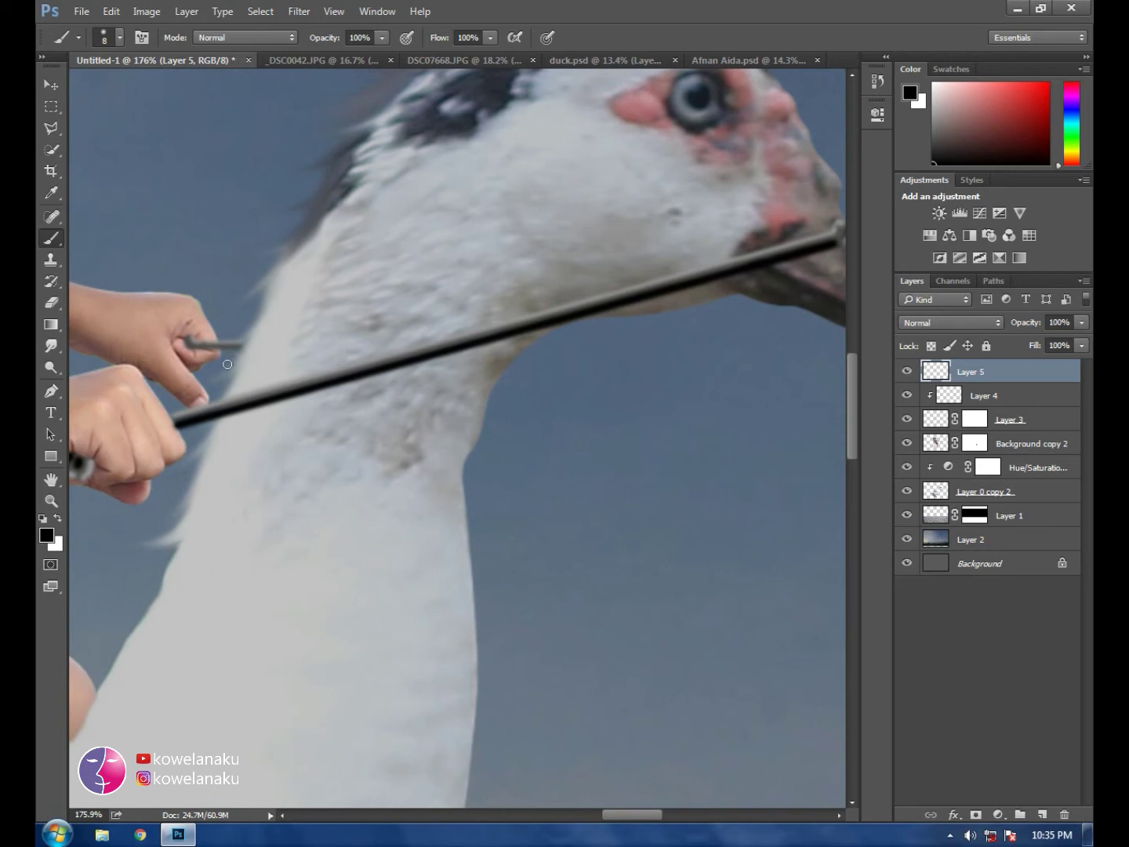
pyautogui.scroll(3, 227, 363)
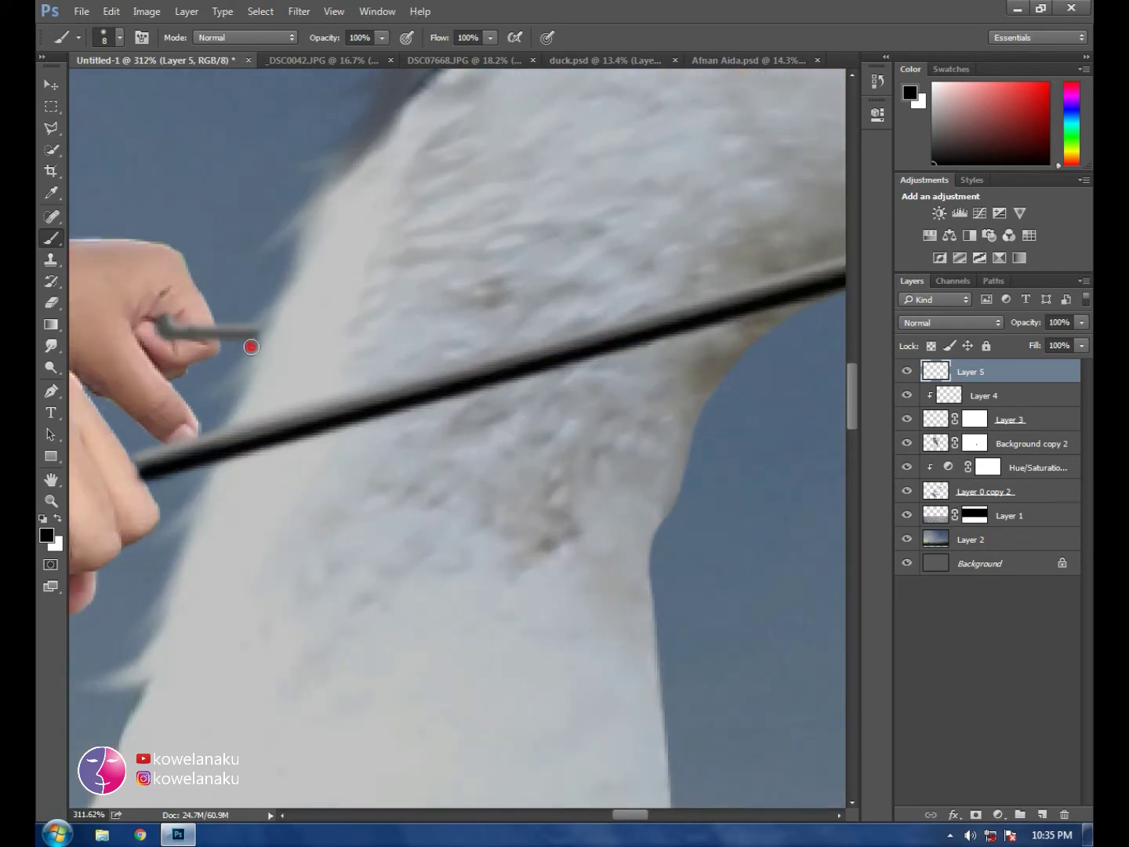
pyautogui.click(165, 337)
pyautogui.keyDown('shift'); pyautogui.click(251, 345); pyautogui.keyUp('shift')
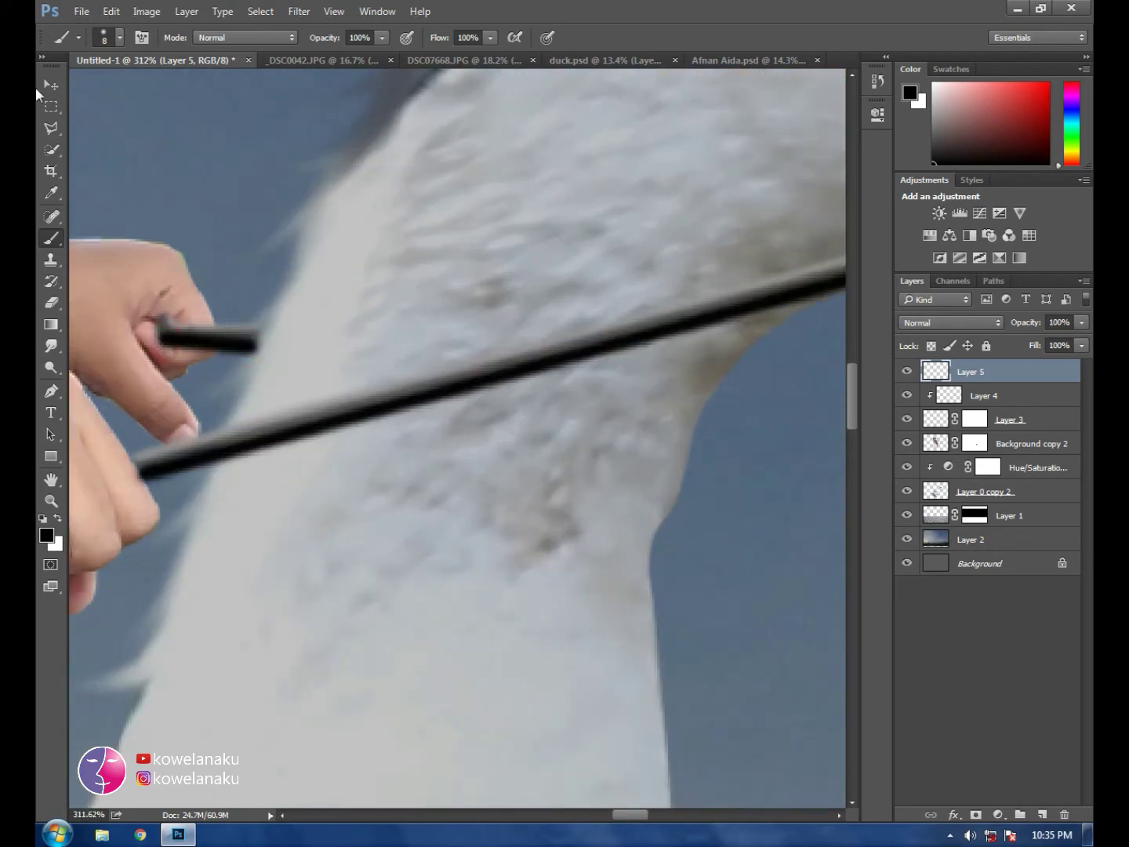
# Step: Lower Layer 5's opacity to about 70% and reduce its fill
pyautogui.click(39, 90)
pyautogui.click(1083, 322)
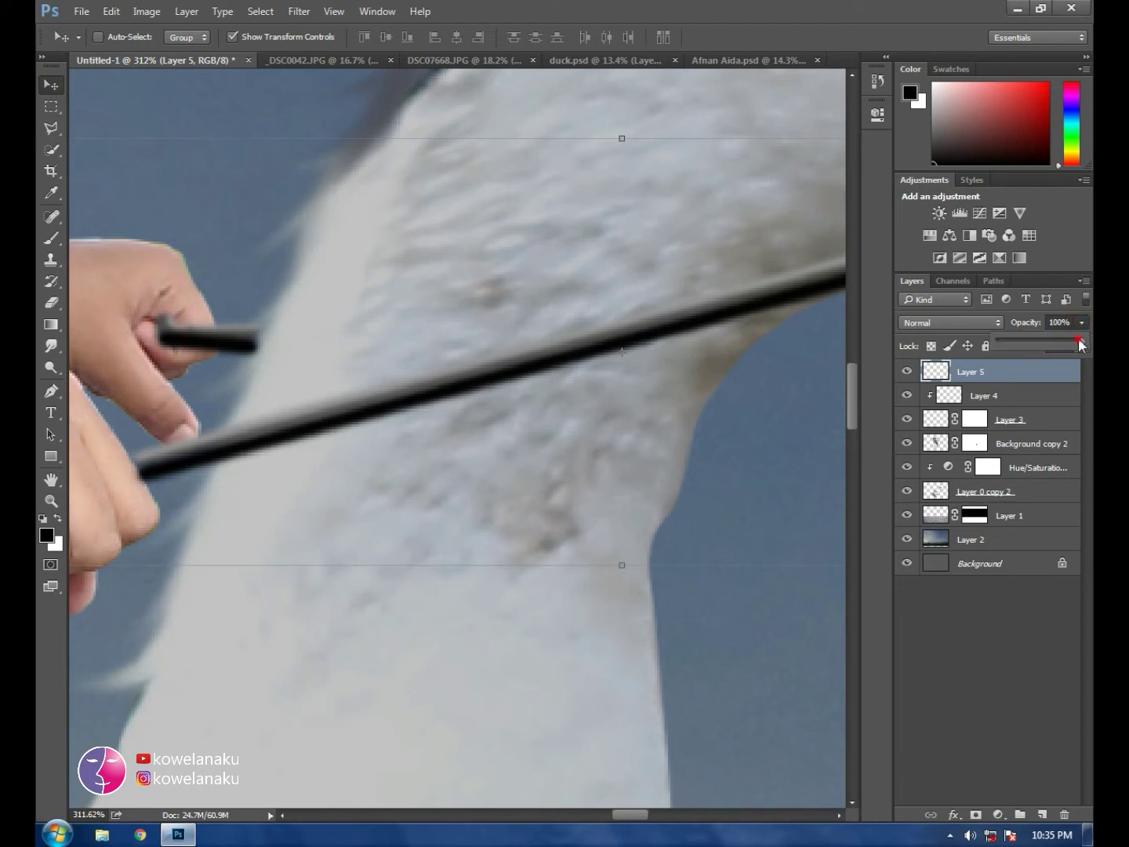
pyautogui.moveTo(1058, 335); pyautogui.dragTo(1055, 334)
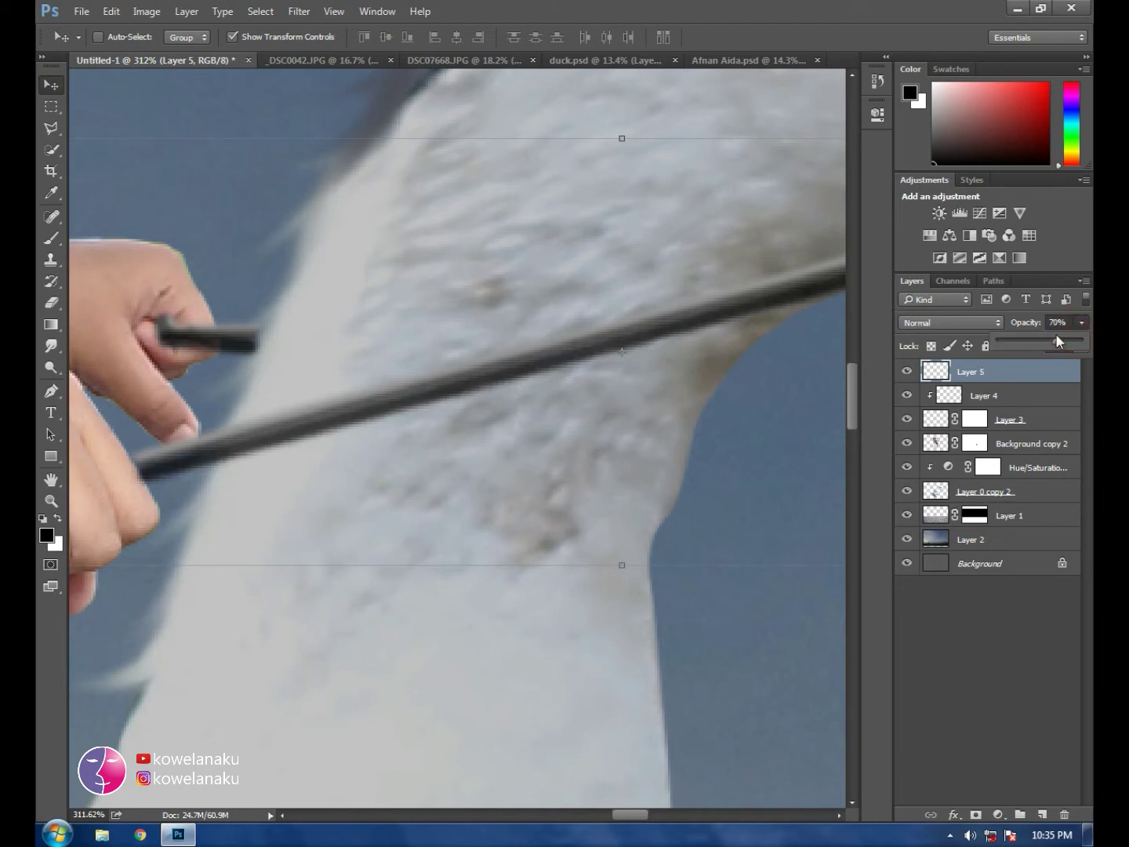
pyautogui.click(1082, 345)
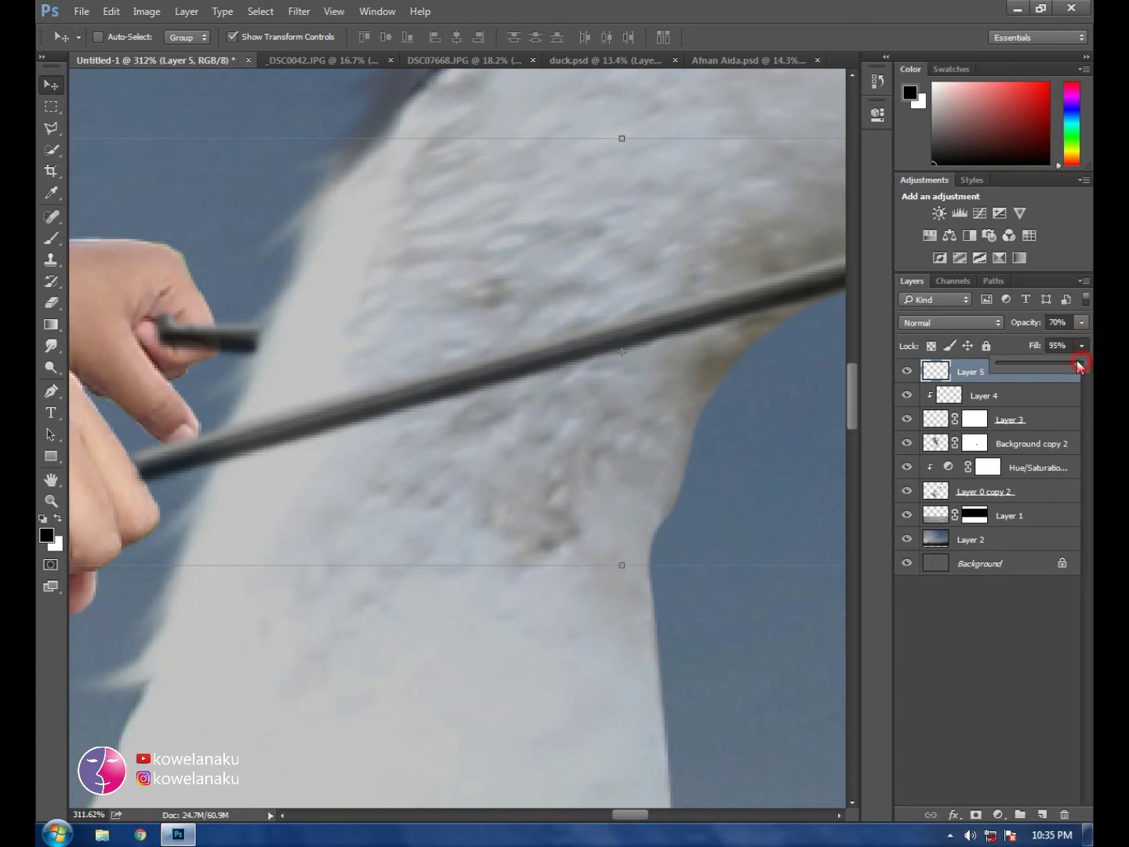
pyautogui.moveTo(1076, 363); pyautogui.dragTo(1077, 362)
# Step: Clip Layer 5 to Layer 4 with Create Clipping Mask and hide the transform box
pyautogui.rightClick(1020, 370)
pyautogui.click(956, 479)
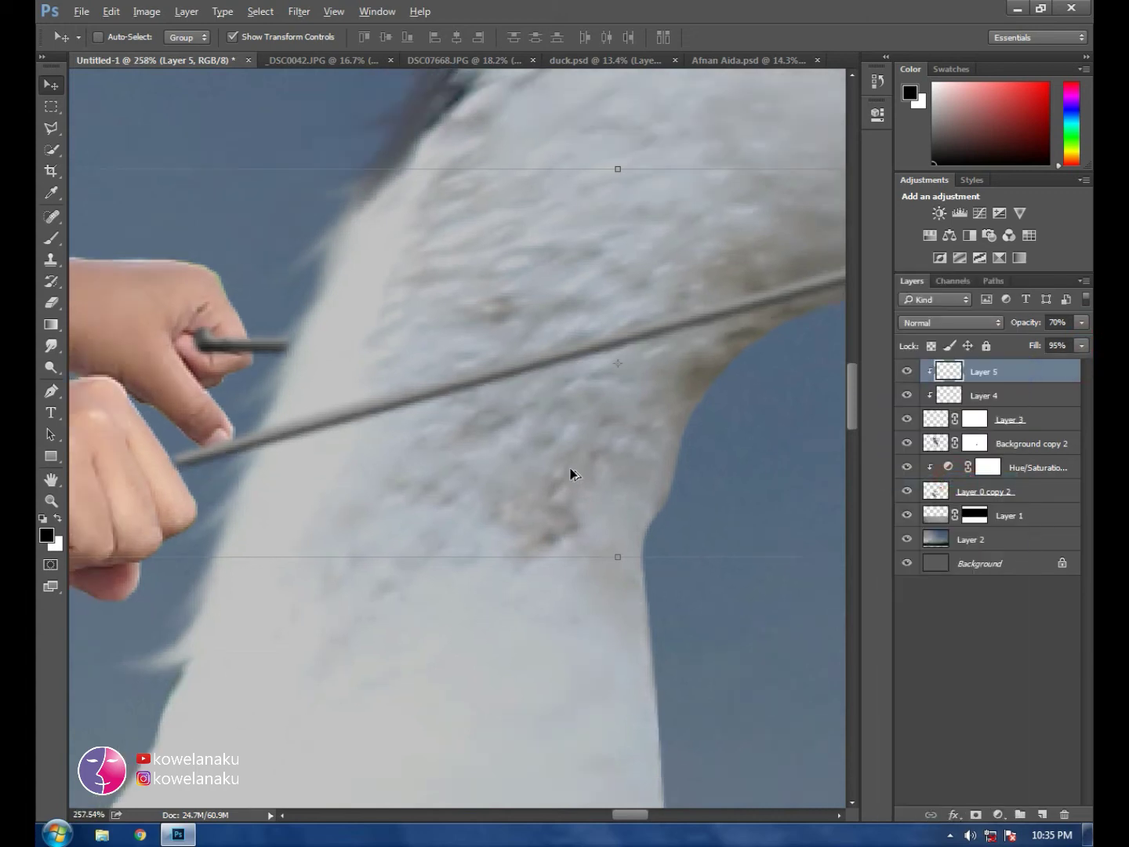
pyautogui.scroll(-5, 574, 473)
pyautogui.scroll(-2, 610, 467)
pyautogui.scroll(1, 725, 432)
pyautogui.scroll(1, 736, 421)
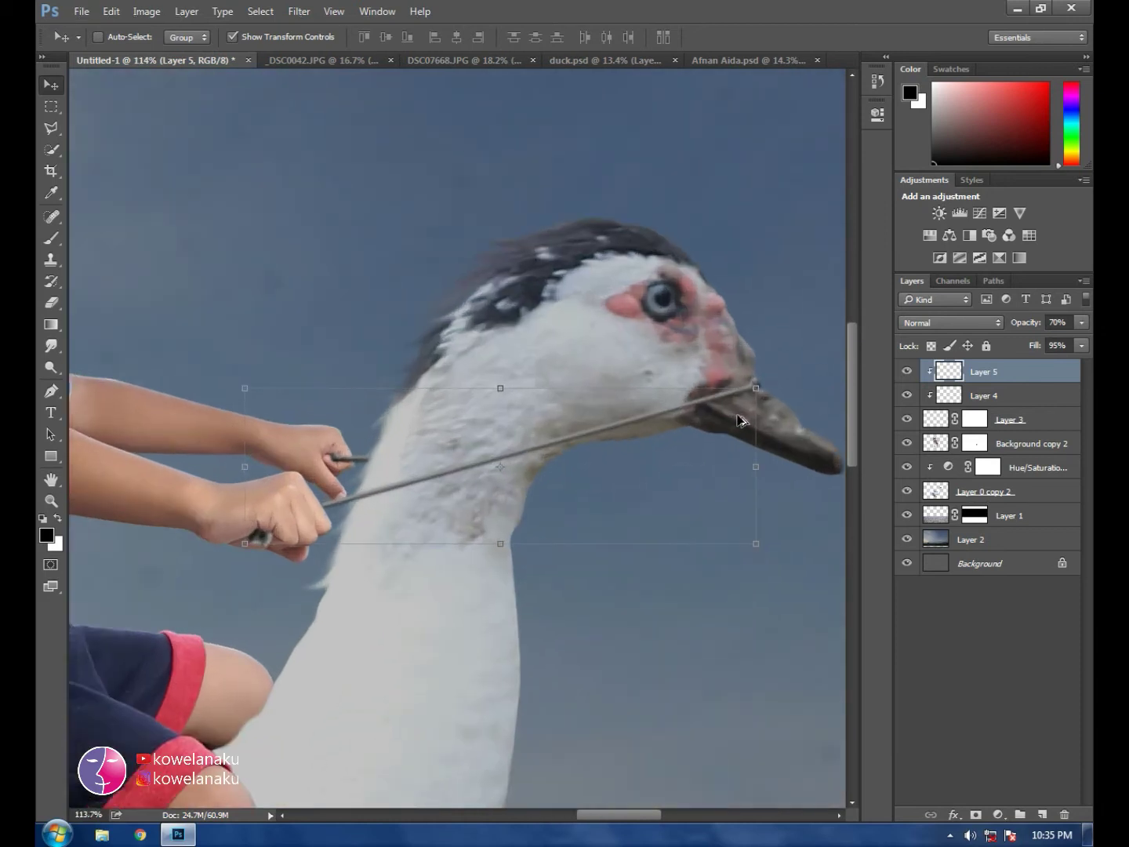
pyautogui.click(232, 37)
pyautogui.scroll(-1, 350, 532)
pyautogui.scroll(-1, 352, 533)
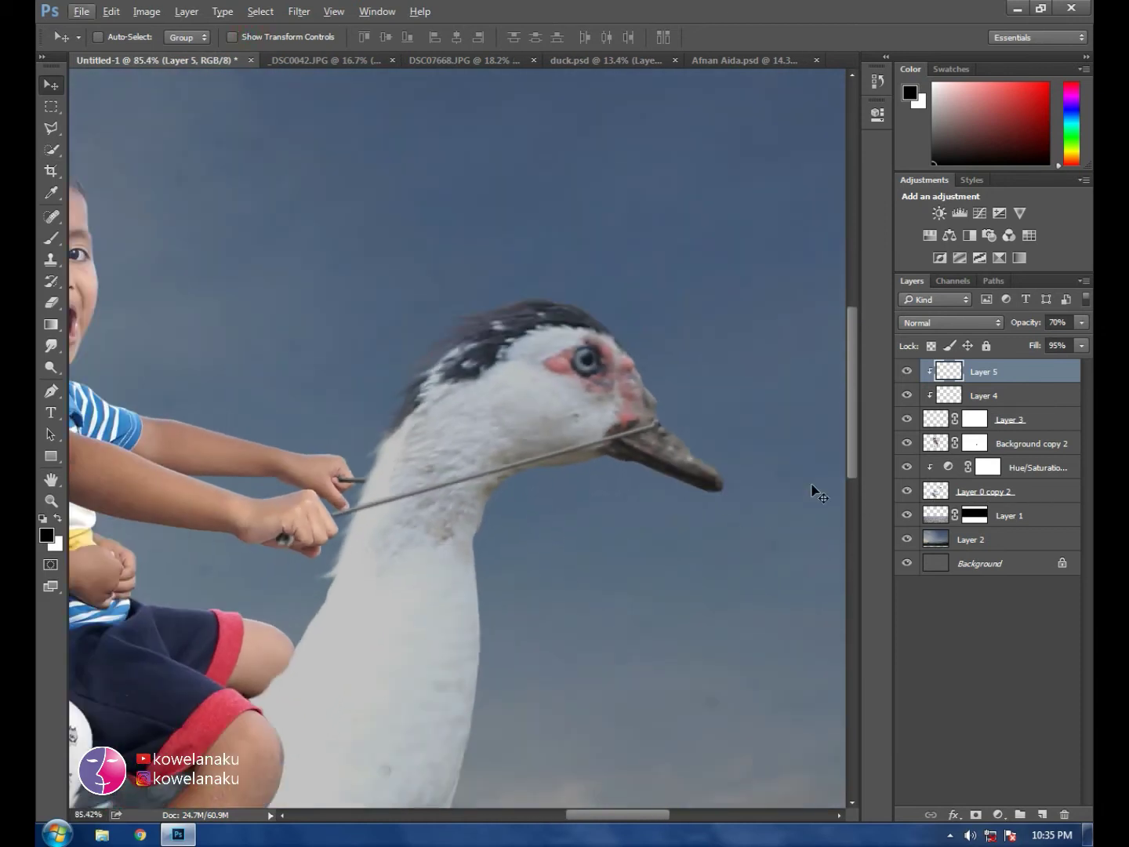
pyautogui.scroll(2, 319, 549)
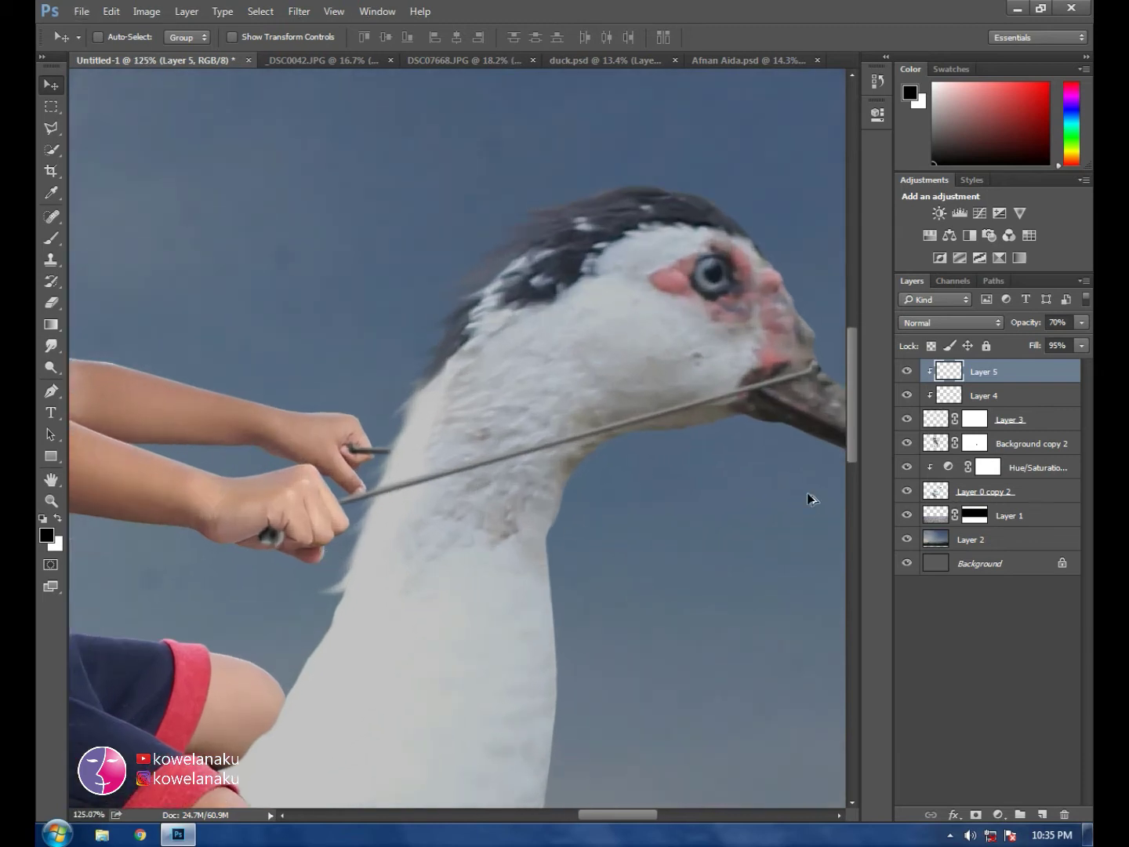
# Step: Re-clip Layer 5 onto Layer 4, keep its opacity at 70%, and adjust its fill toward 89%
pyautogui.hotkey('ctrl', 'alt', 'g')
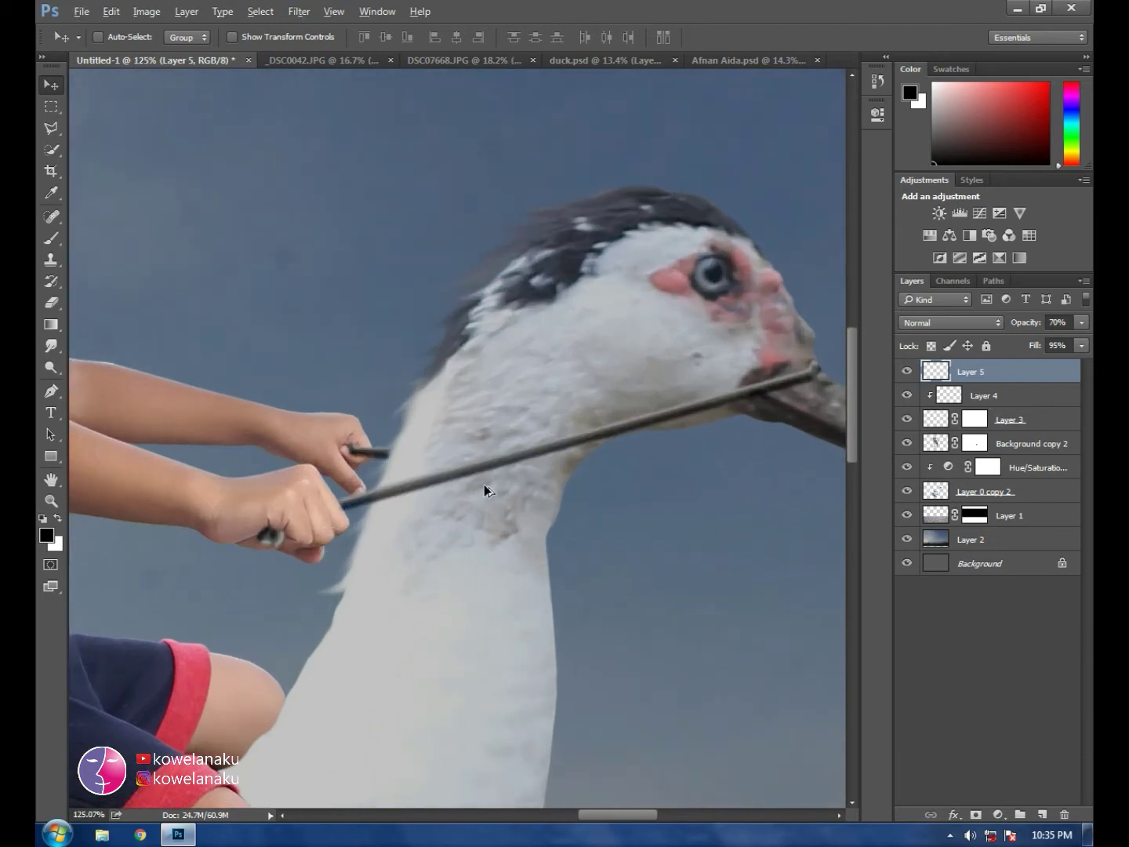
pyautogui.moveTo(484, 489); pyautogui.dragTo(486, 491)
pyautogui.hotkey('ctrl', 'alt', 'g')
pyautogui.click(1081, 322)
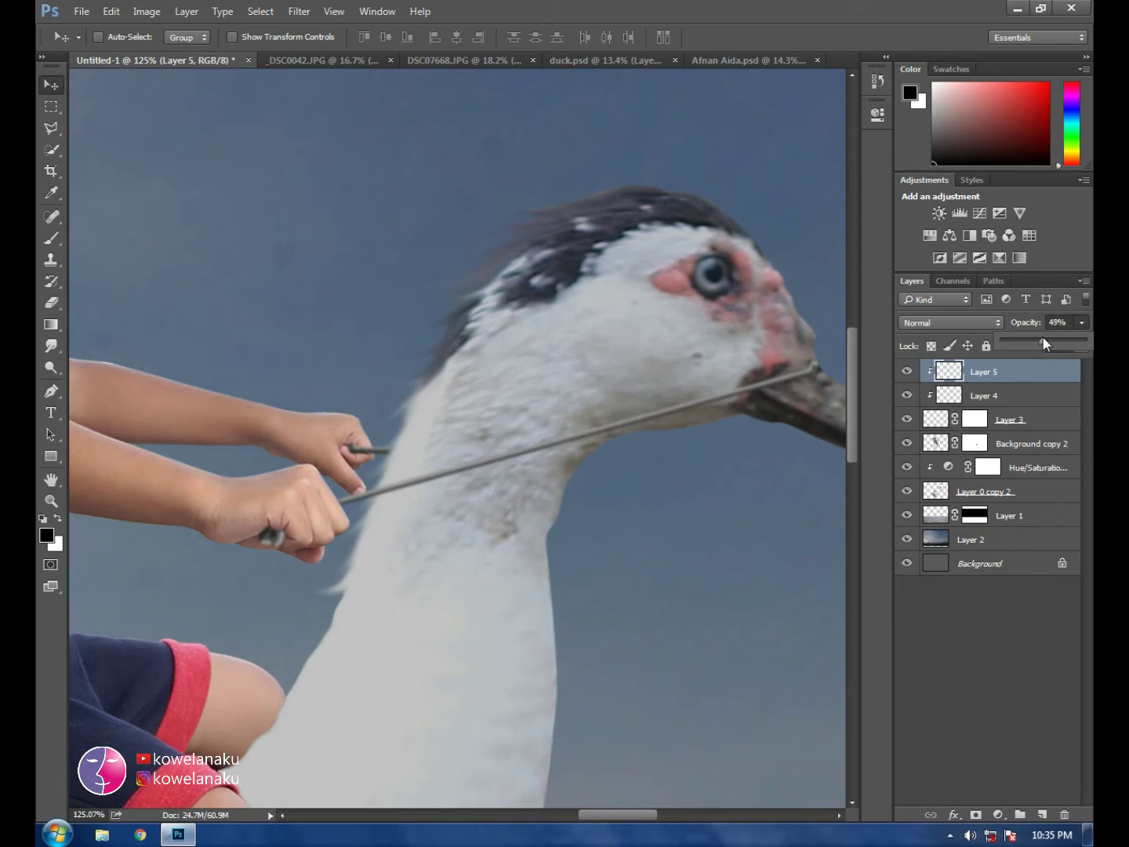
pyautogui.press('Escape')
pyautogui.click(1081, 346)
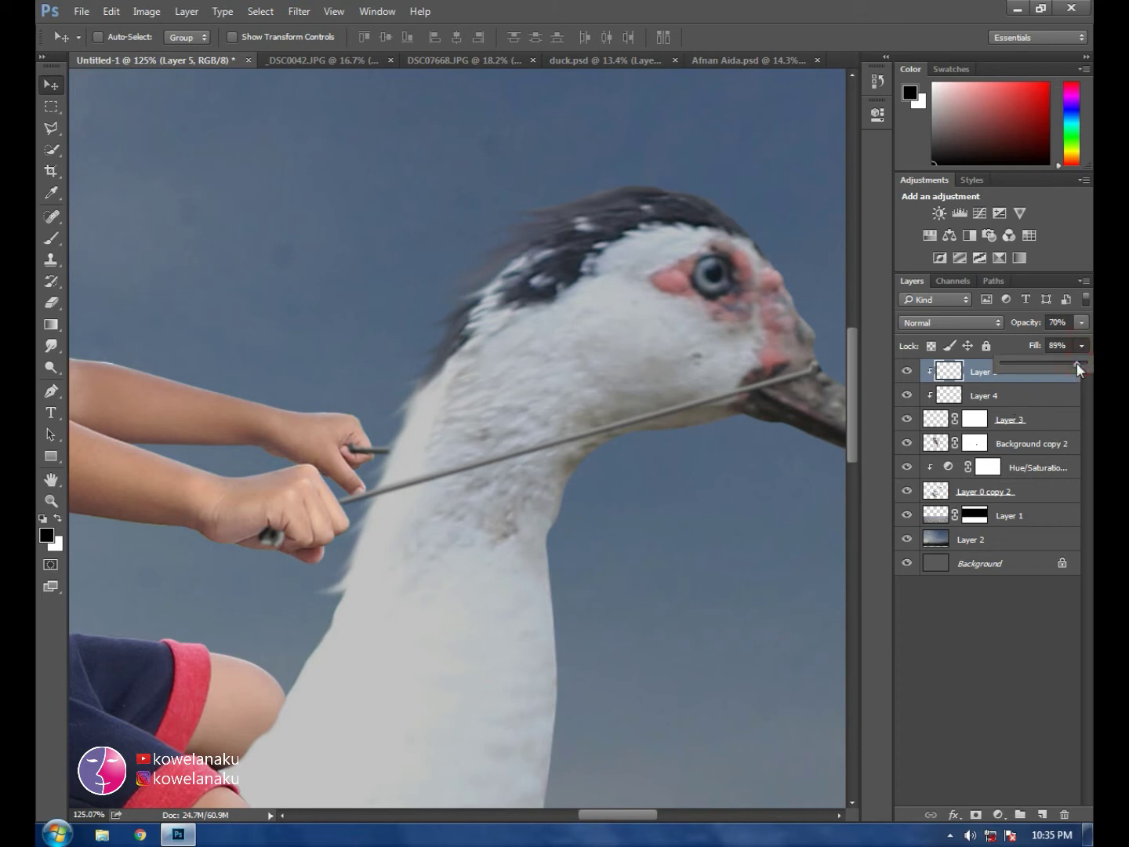
# Step: Add a mask to Layer 5 and set the brush to size 20, 66% flow, 68% opacity
pyautogui.click(977, 814)
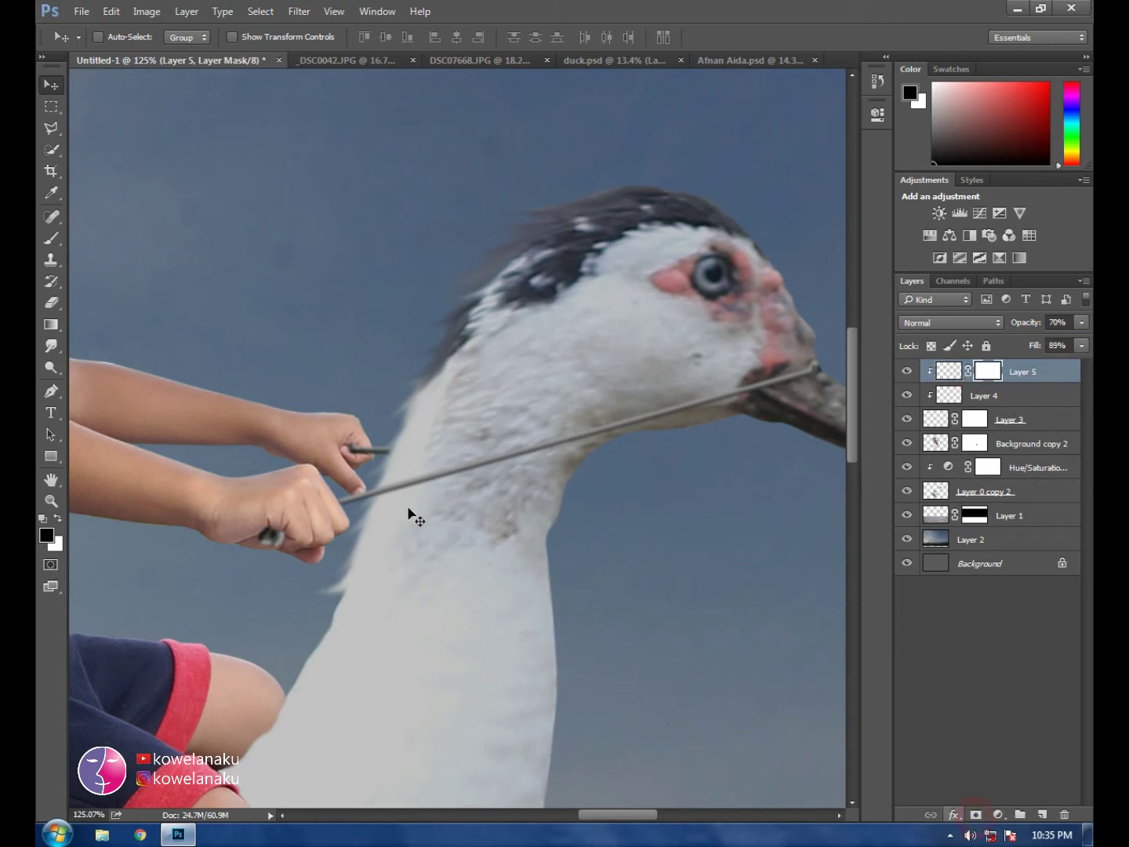
pyautogui.scroll(3, 256, 559)
pyautogui.click(51, 237)
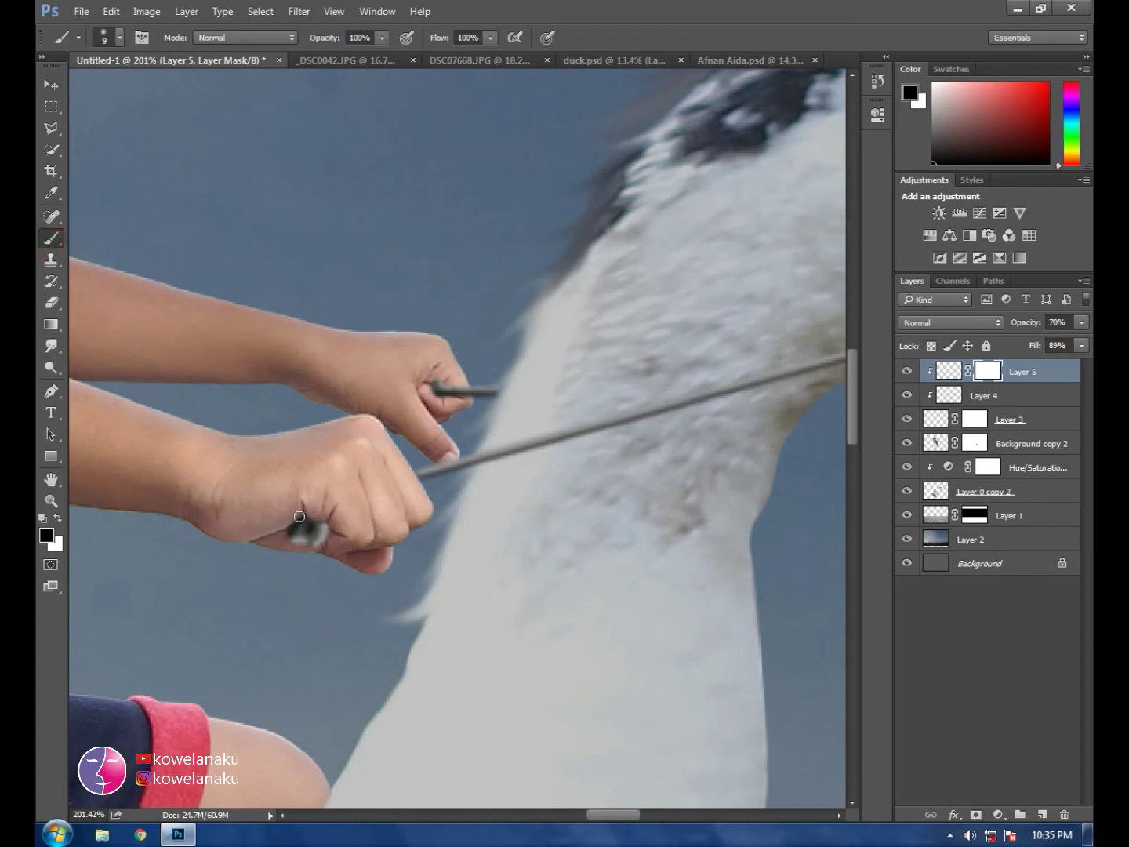
pyautogui.press(']')
pyautogui.click(489, 37)
pyautogui.moveTo(484, 57); pyautogui.dragTo(460, 58)
pyautogui.click(377, 39)
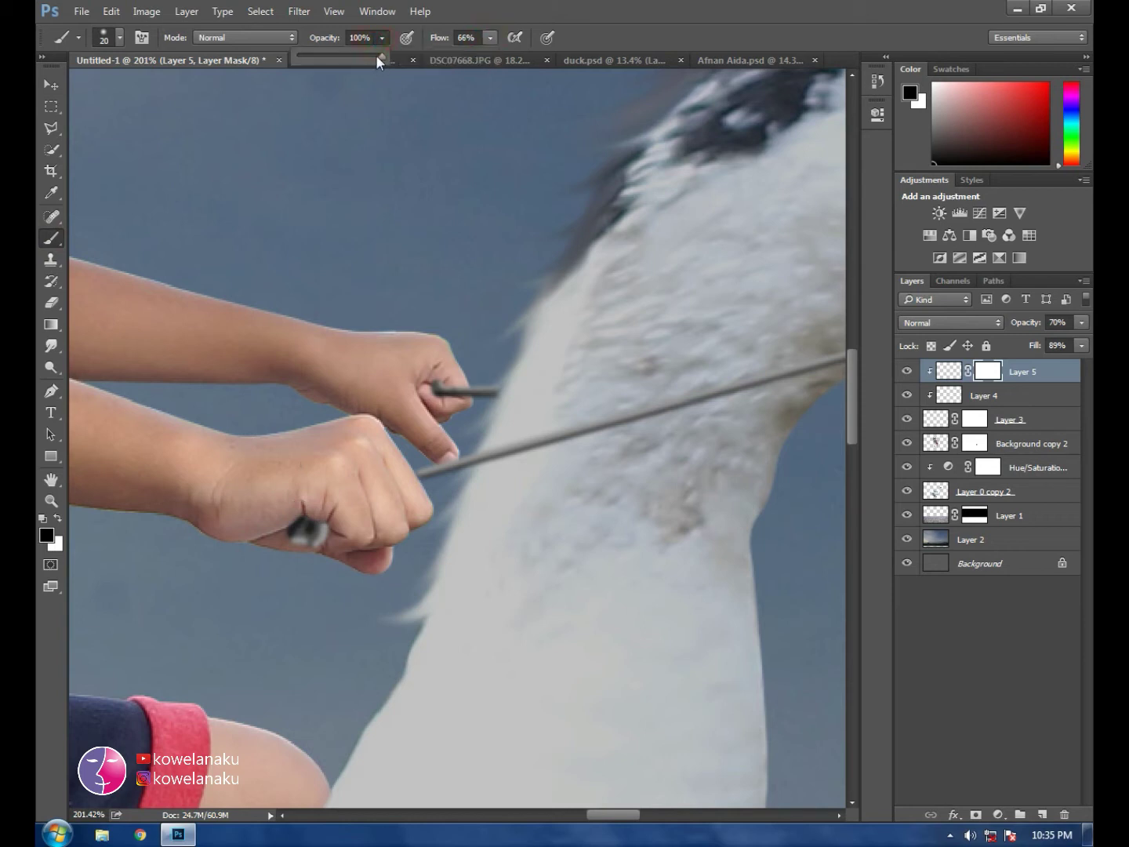
pyautogui.click(291, 554)
# Step: Mask out the pale rod highlight at the lower hand's grip on Layer 5
pyautogui.moveTo(307, 525); pyautogui.dragTo(309, 533)
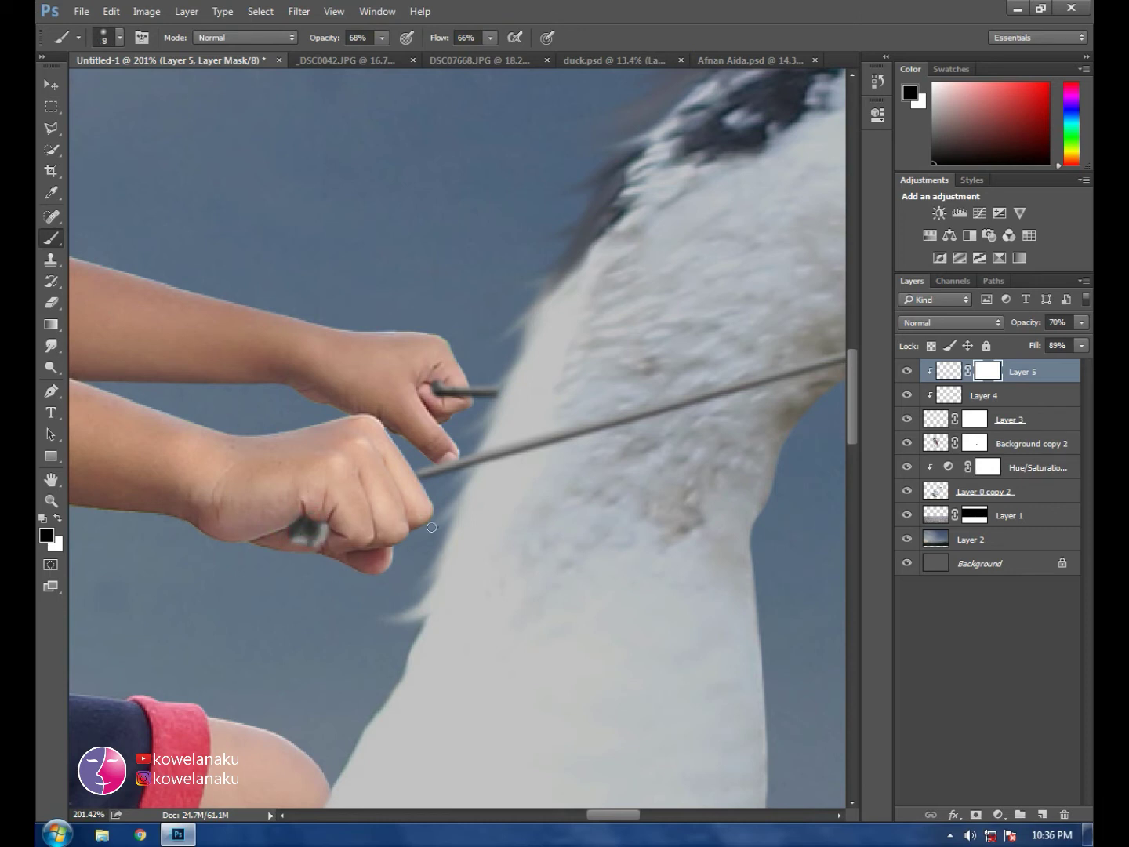
pyautogui.scroll(-2, 431, 526)
pyautogui.scroll(-2, 469, 526)
pyautogui.scroll(-1, 503, 526)
pyautogui.scroll(1, 511, 524)
pyautogui.scroll(1, 510, 525)
pyautogui.scroll(2, 511, 524)
pyautogui.scroll(1, 510, 524)
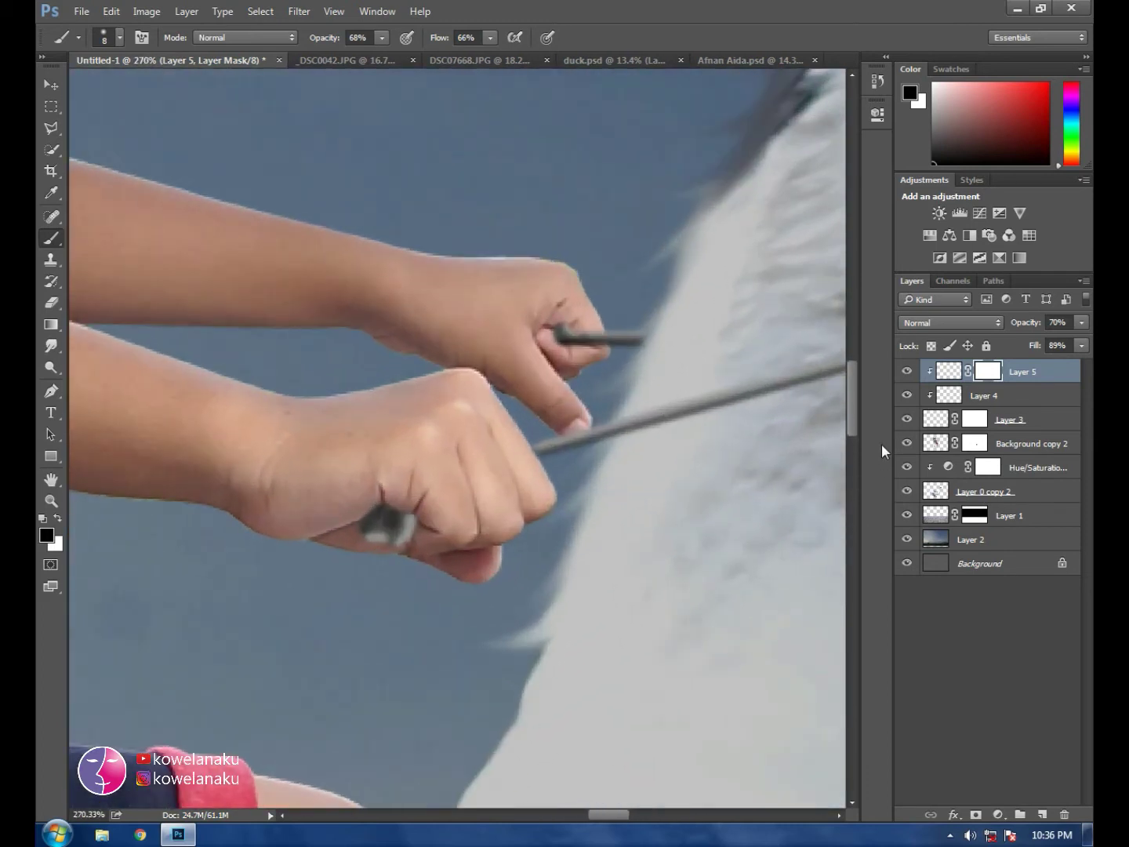
# Step: Give Layer 4 its own layer mask to tone down the rod stub glint
pyautogui.click(991, 396)
pyautogui.click(975, 814)
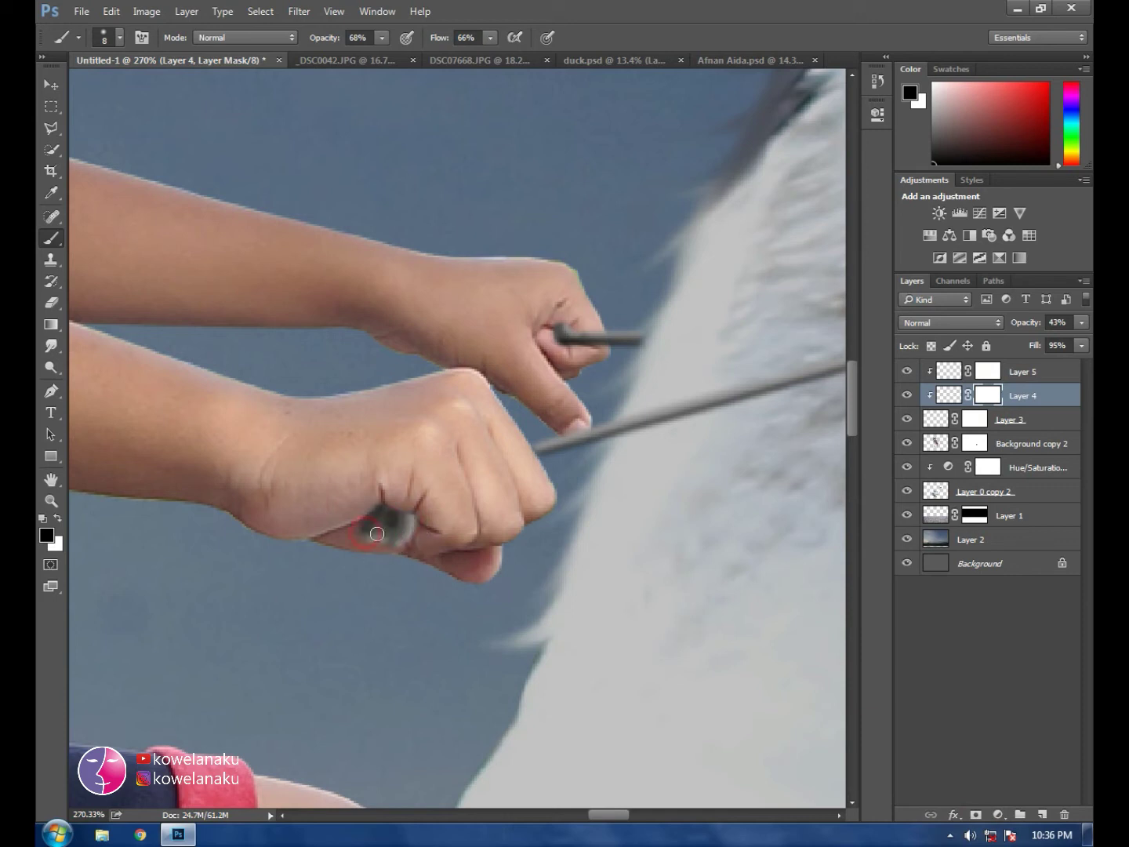
pyautogui.scroll(-3, 403, 517)
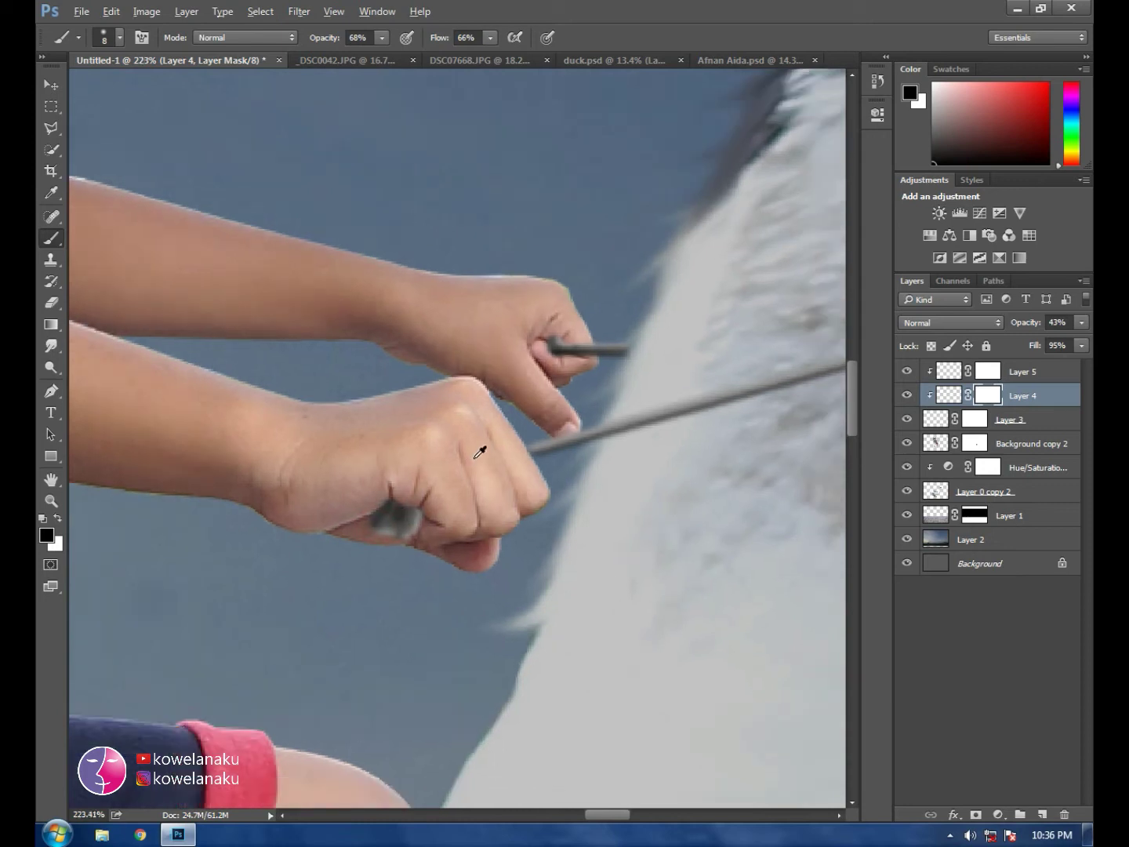
pyautogui.scroll(-5, 479, 455)
pyautogui.scroll(-2, 537, 469)
pyautogui.scroll(-1, 744, 512)
pyautogui.scroll(-1, 744, 512)
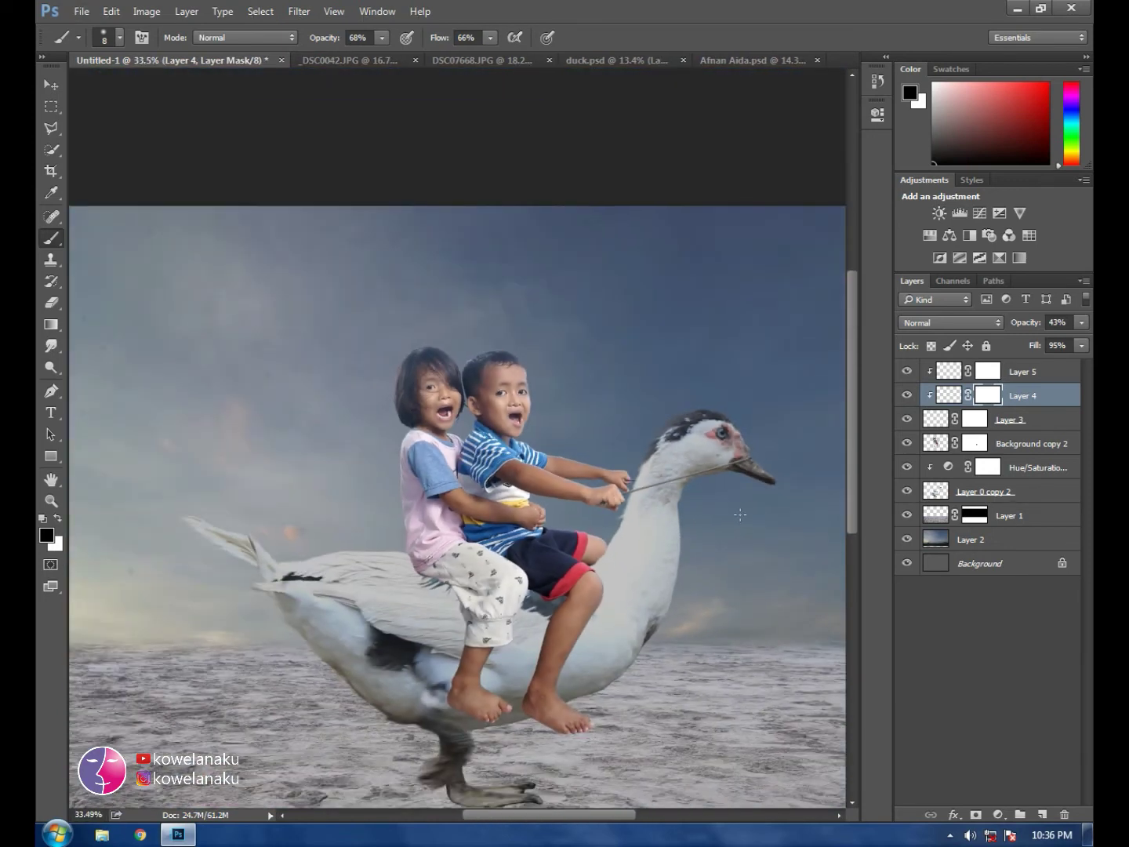
pyautogui.scroll(2, 744, 491)
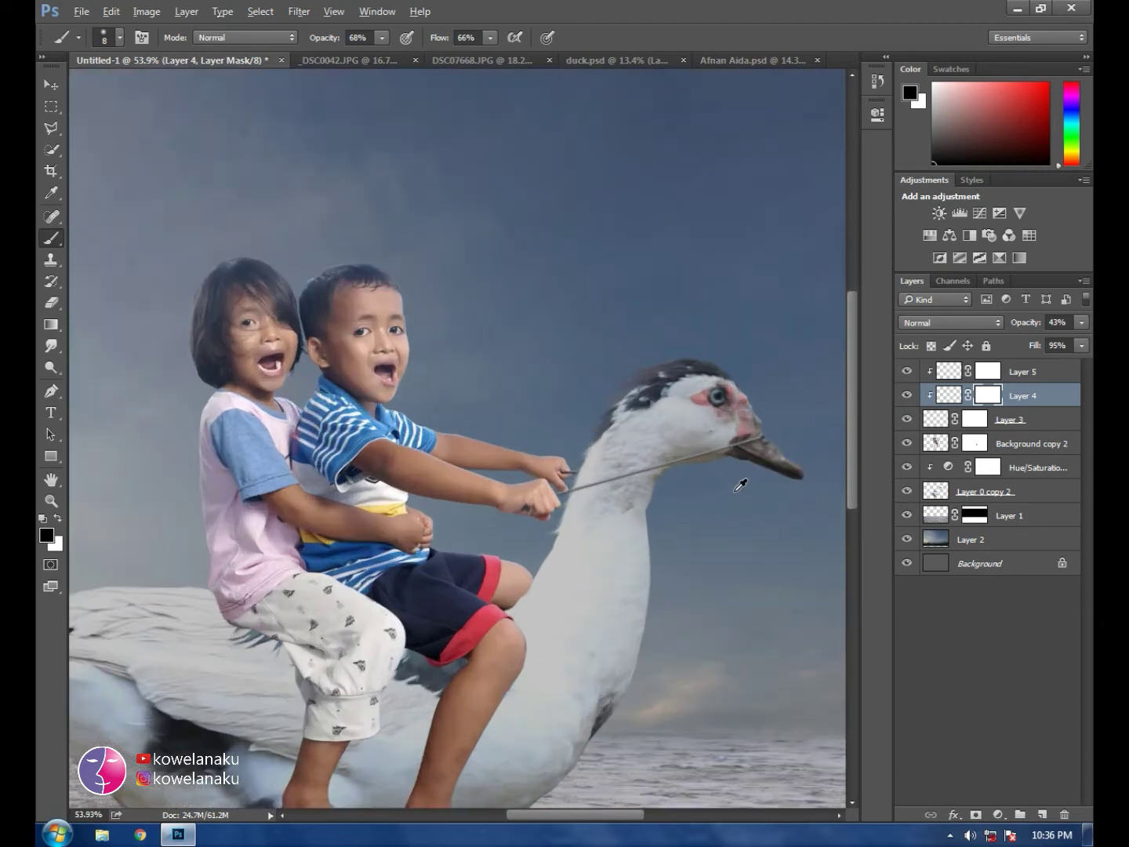
pyautogui.scroll(-1, 739, 486)
# Step: Check the duck layers and Hue/Saturation adjustment, undoing an accidental new layer
pyautogui.click(1043, 445)
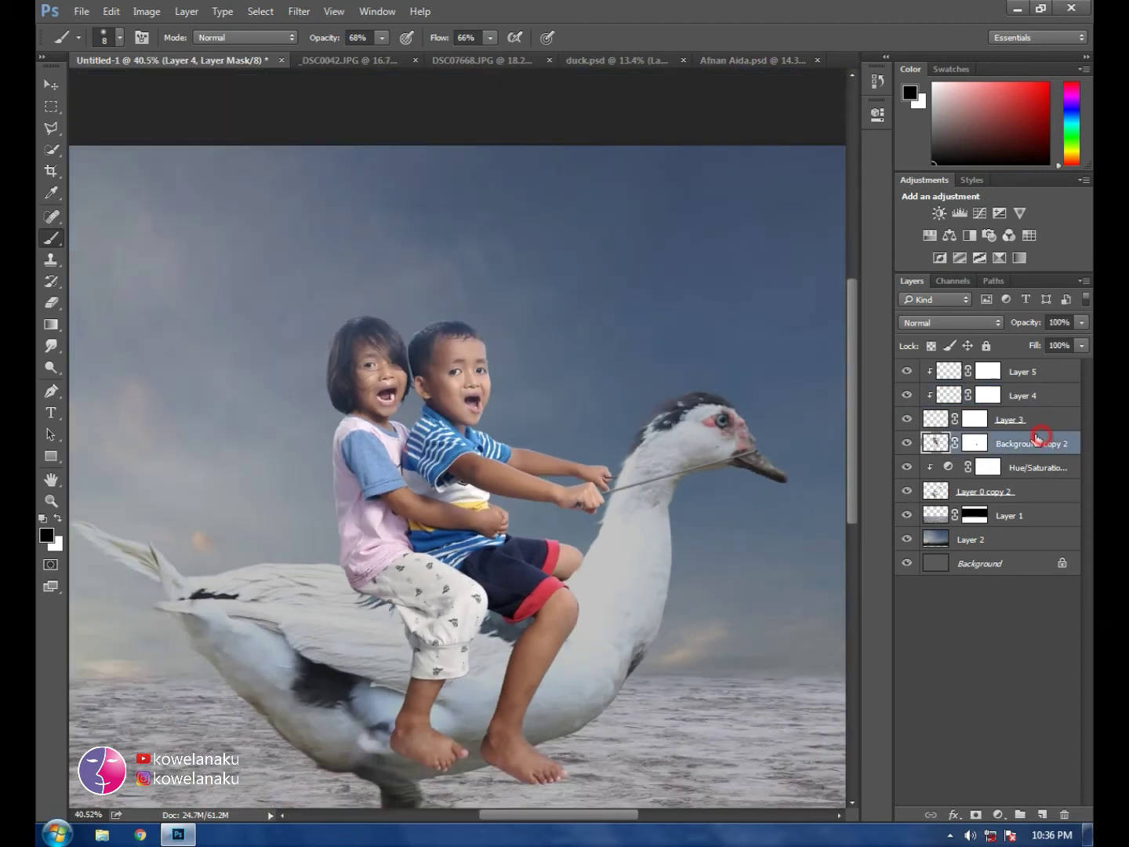
pyautogui.click(1028, 496)
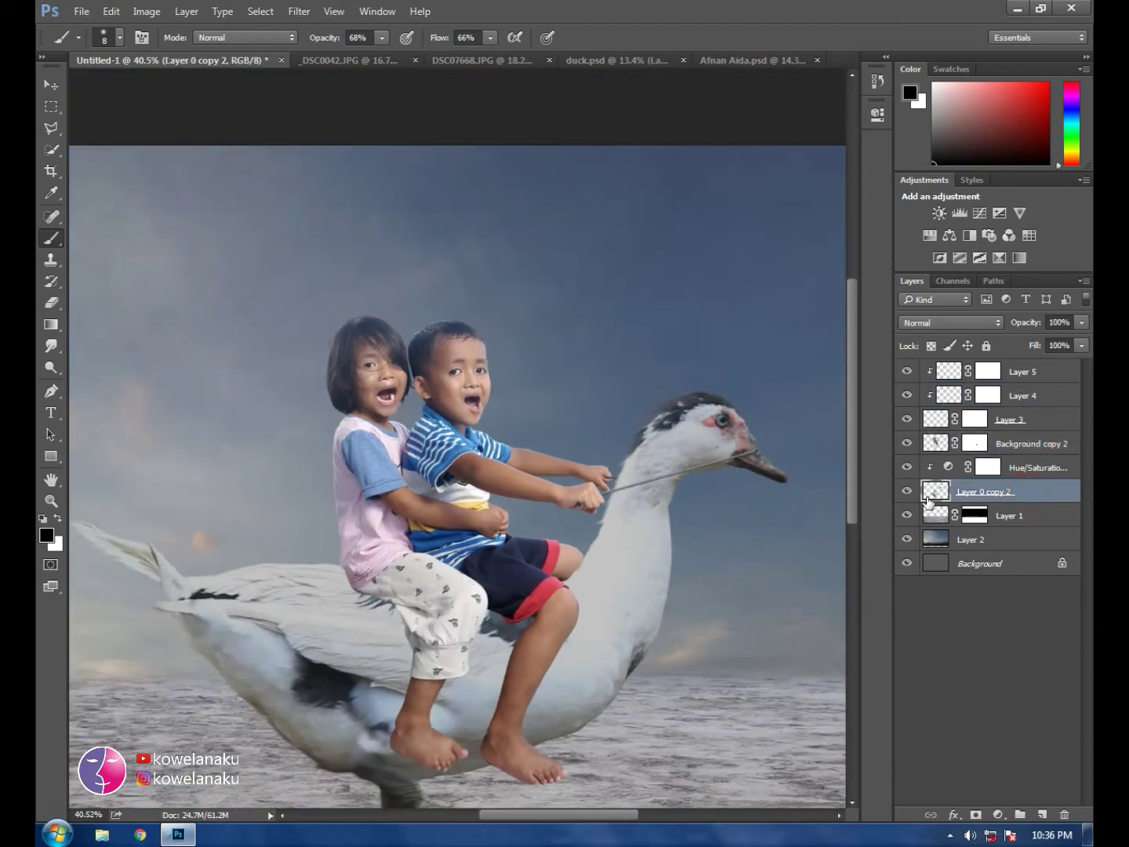
pyautogui.click(906, 490)
pyautogui.click(1048, 472)
pyautogui.click(1035, 815)
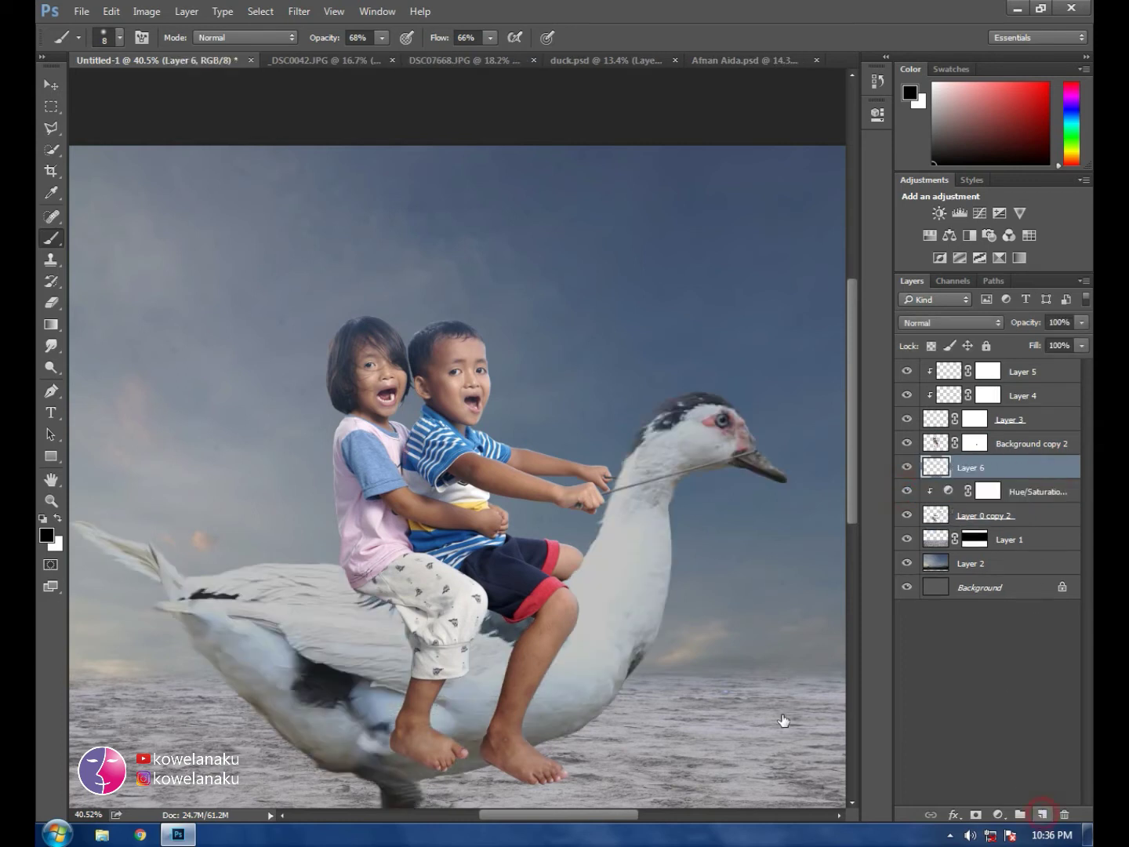
pyautogui.hscroll(3, 832, 682)
pyautogui.hotkey('ctrl', 'z')
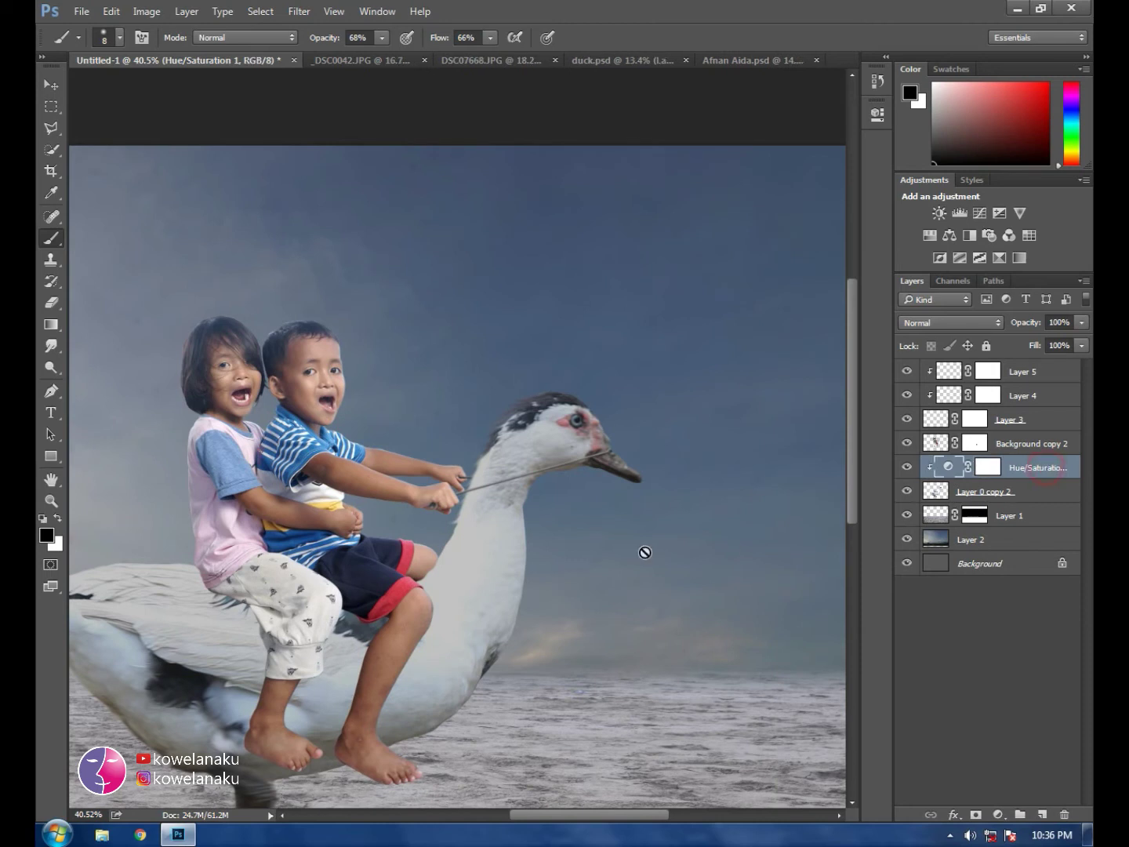
pyautogui.scroll(-2, 553, 547)
# Step: Paint the Hue/Saturation mask with a 400 px brush around the duck's neck and head
pyautogui.click(987, 467)
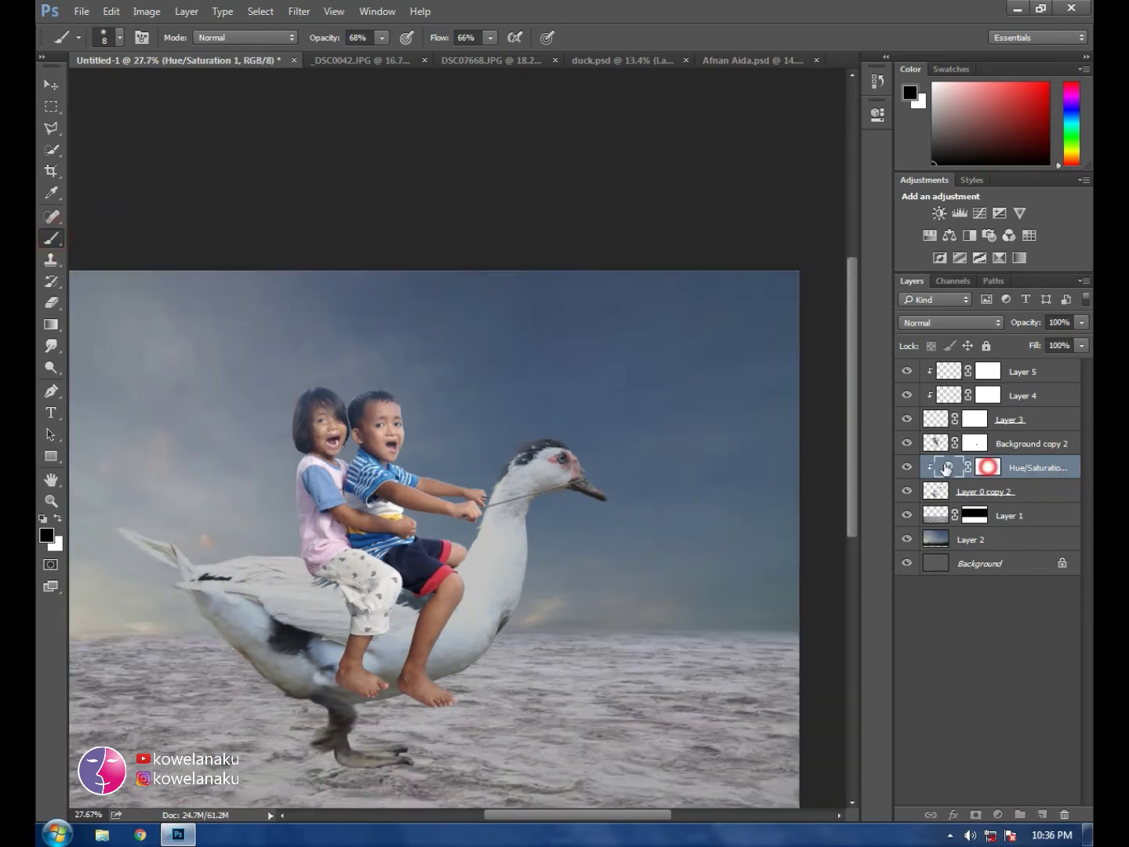
pyautogui.press(']')
pyautogui.press(']')
pyautogui.press(']')
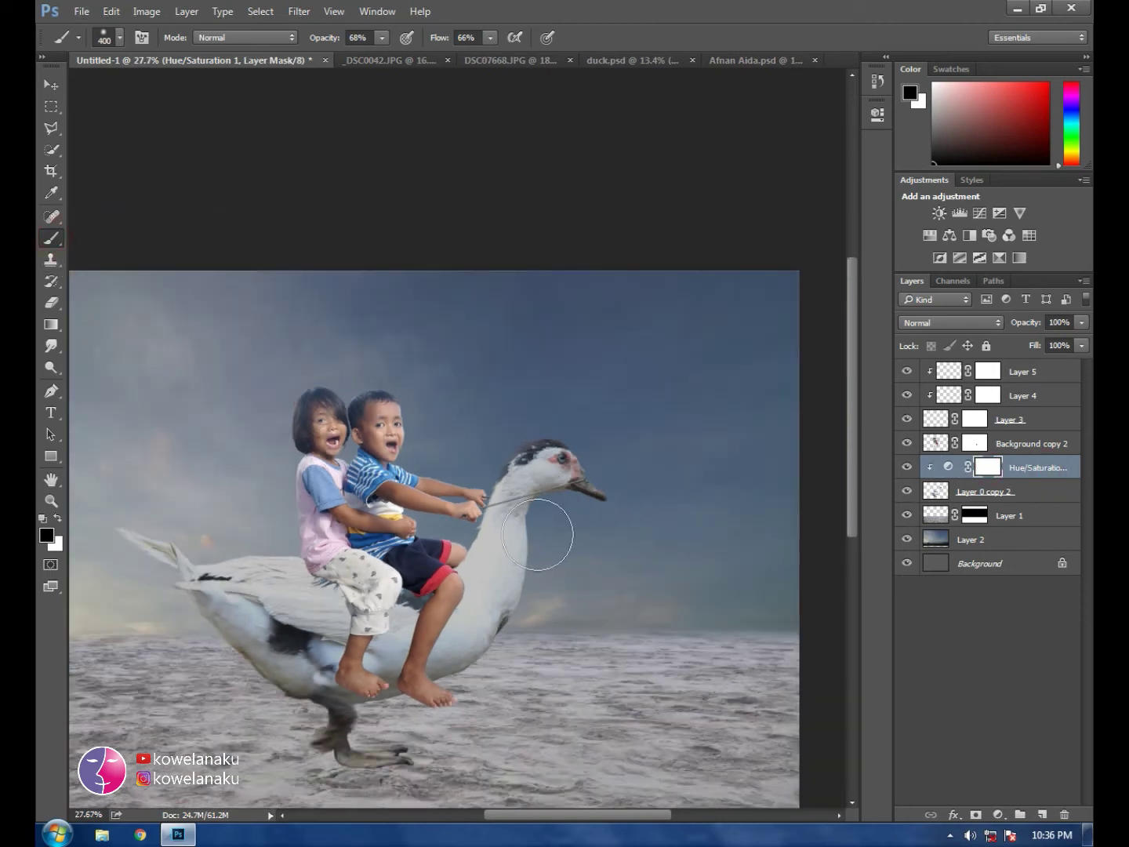
pyautogui.moveTo(553, 537)
pyautogui.mouseDown()
pyautogui.moveTo(534, 613)
pyautogui.moveTo(489, 674)
pyautogui.mouseUp()
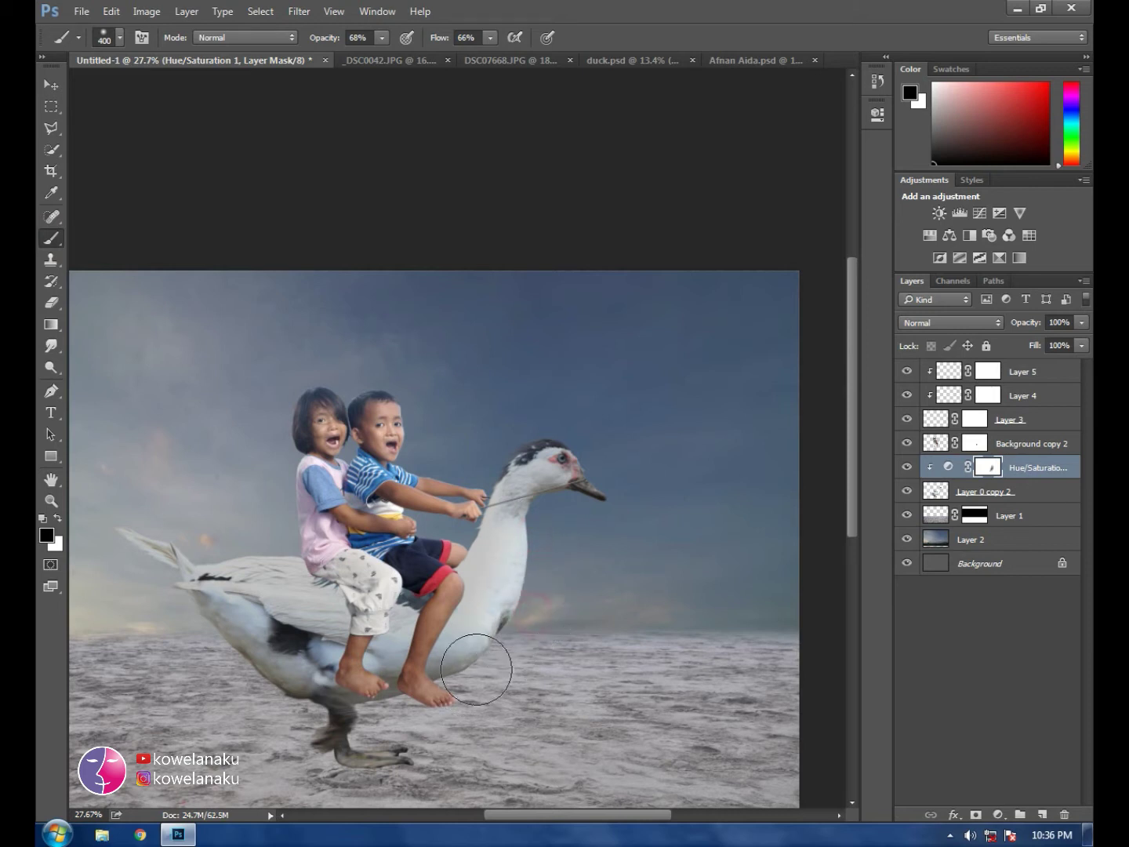
pyautogui.moveTo(566, 435); pyautogui.dragTo(584, 435)
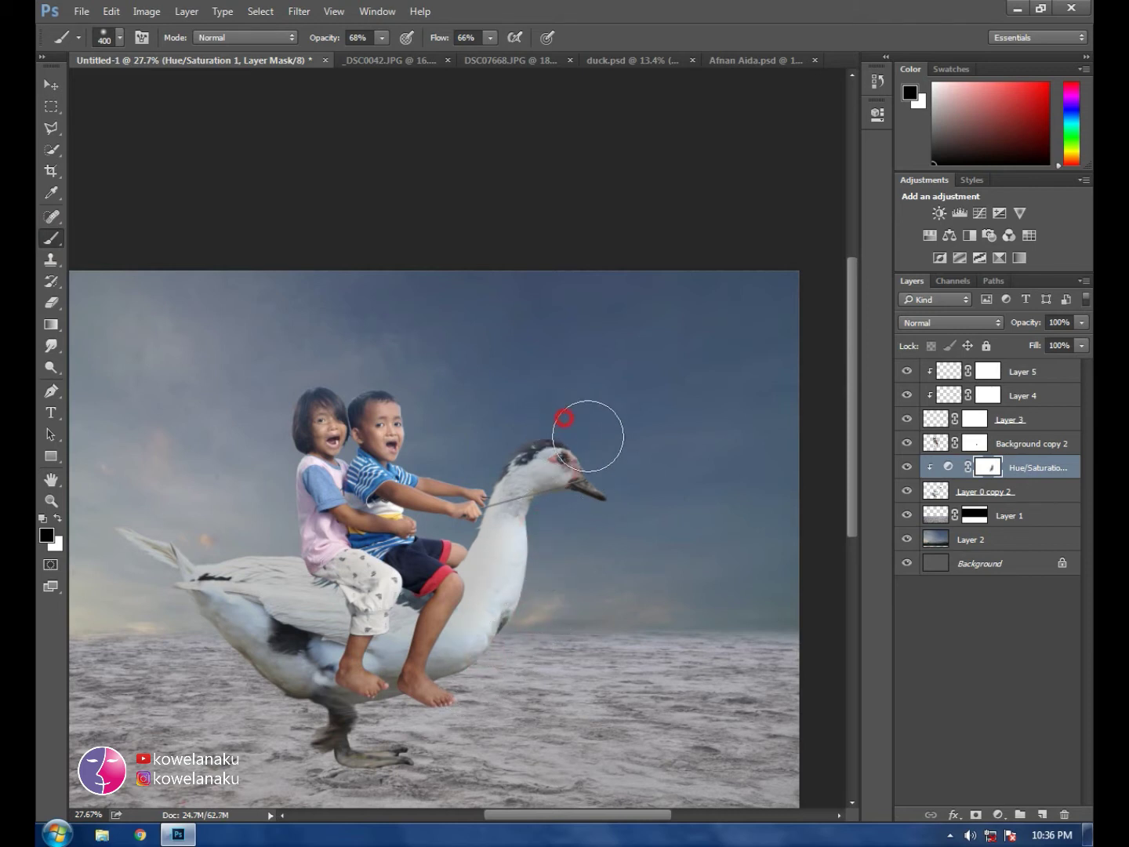
pyautogui.click(578, 428)
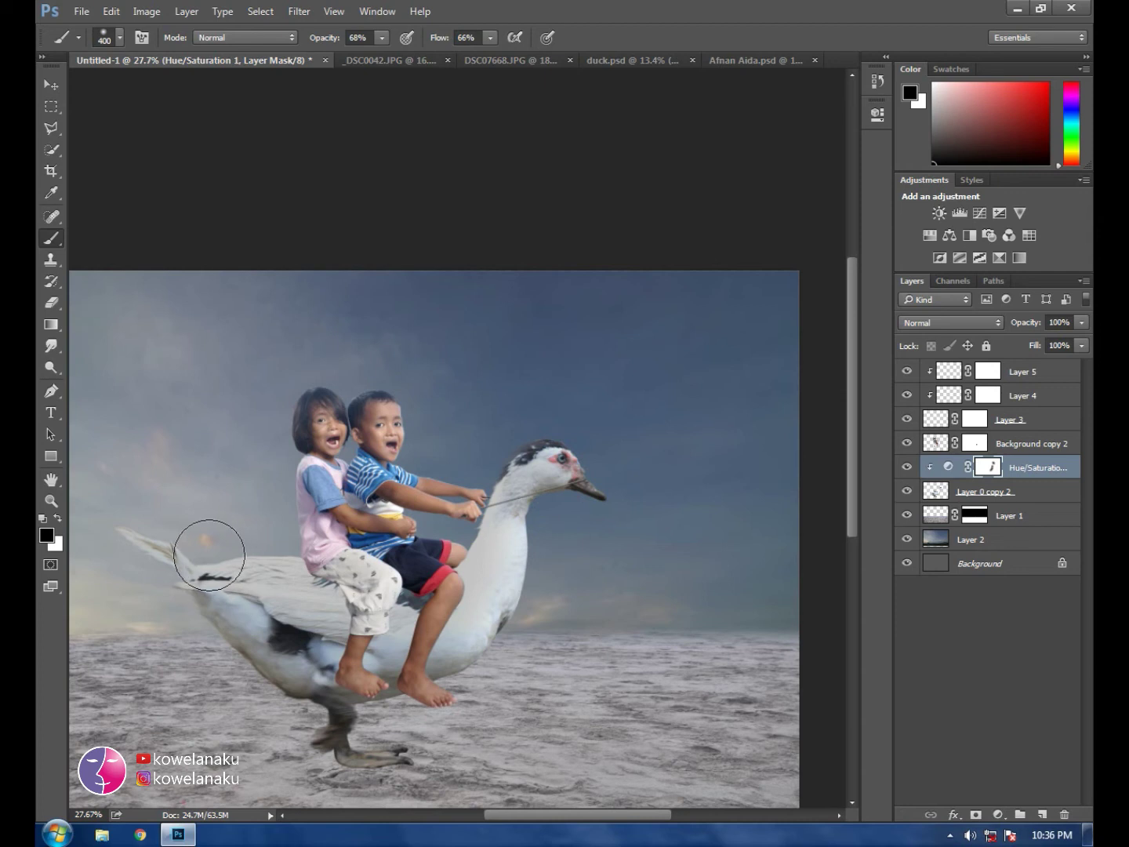
# Step: Reveal the duck's left tail feathers on the mask with a 175 px brush
pyautogui.moveTo(177, 534); pyautogui.dragTo(222, 537)
pyautogui.press('[')
pyautogui.press('[')
pyautogui.press('[')
pyautogui.click(193, 554)
pyautogui.moveTo(194, 553); pyautogui.dragTo(133, 517)
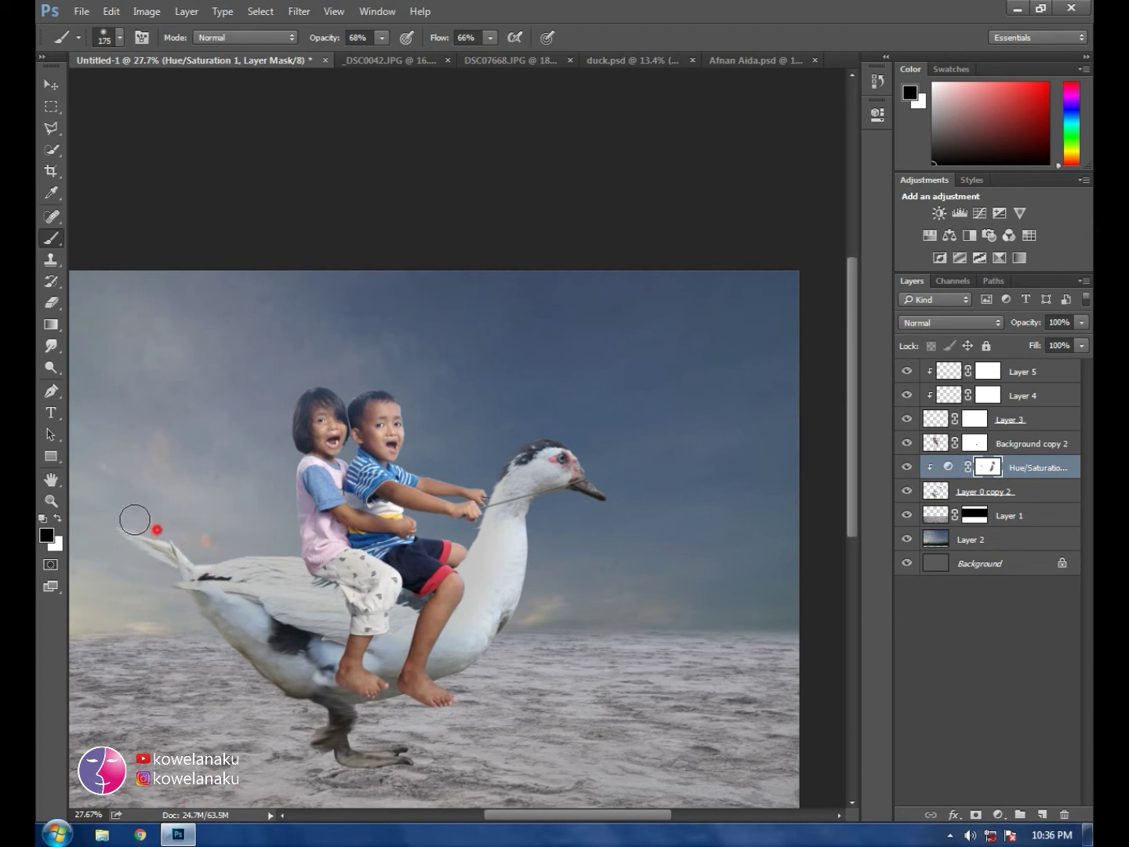
pyautogui.click(52, 88)
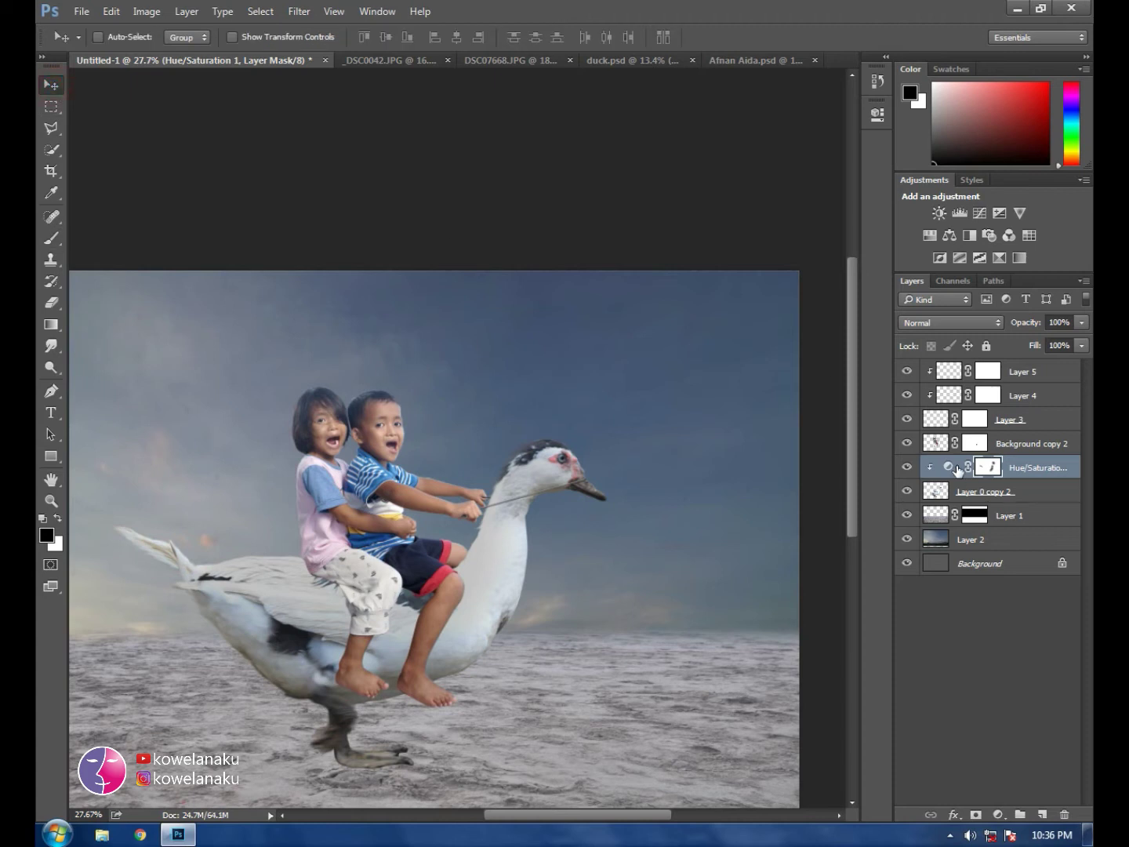
pyautogui.click(1034, 441)
pyautogui.click(1042, 469)
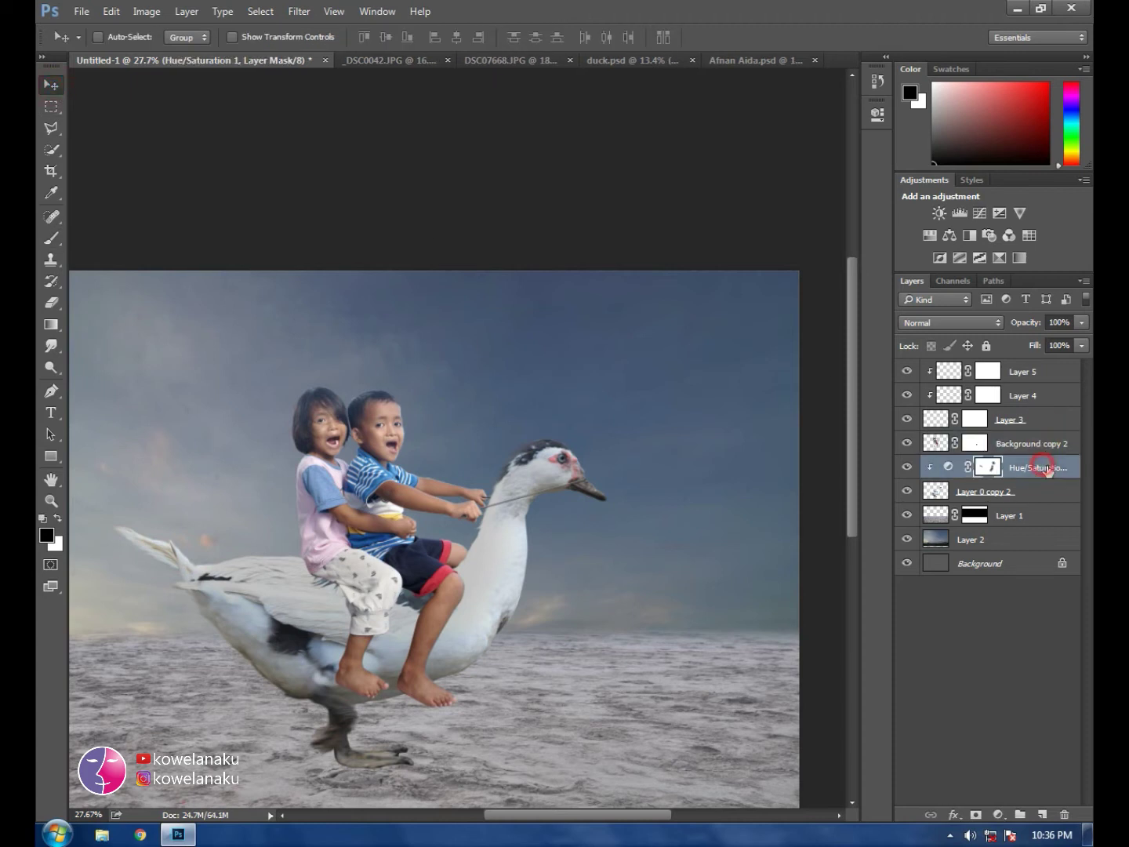
# Step: Add a new layer and set a 125 px brush to 100% opacity and 100% flow
pyautogui.click(1041, 815)
pyautogui.hscroll(-3, 470, 667)
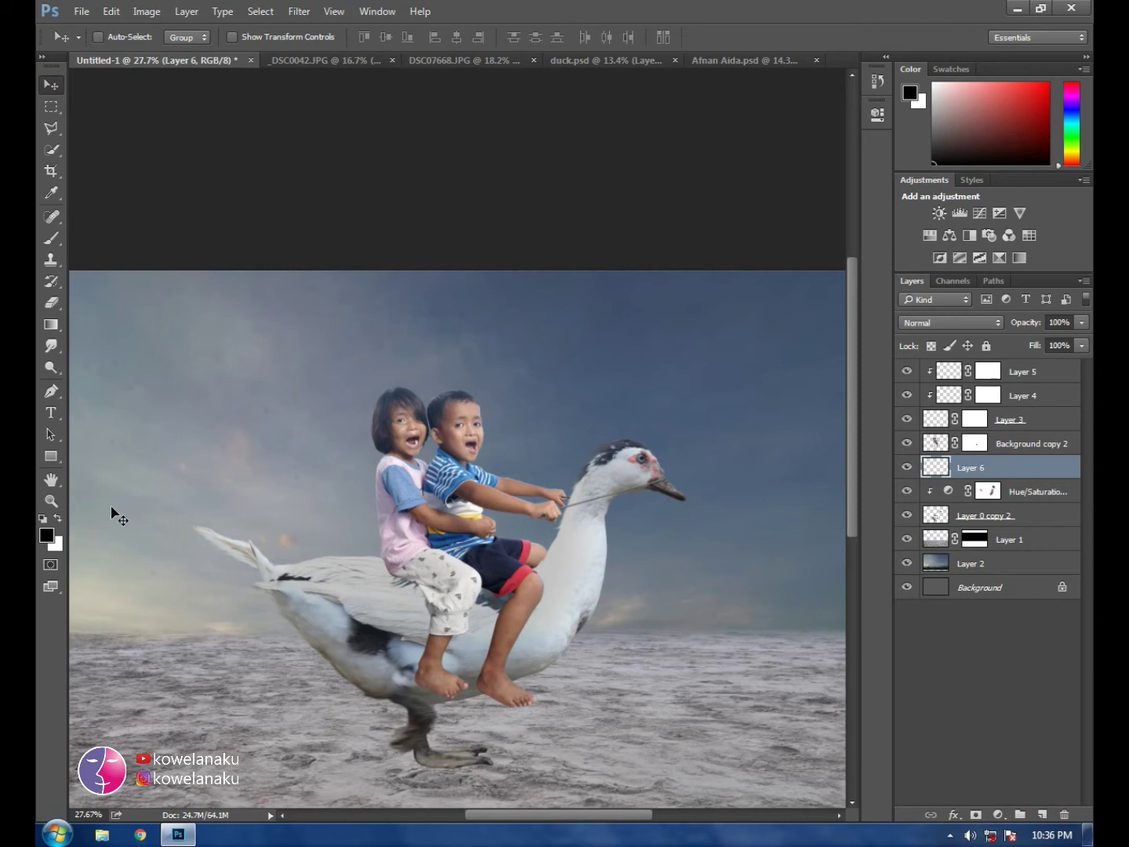
pyautogui.click(51, 237)
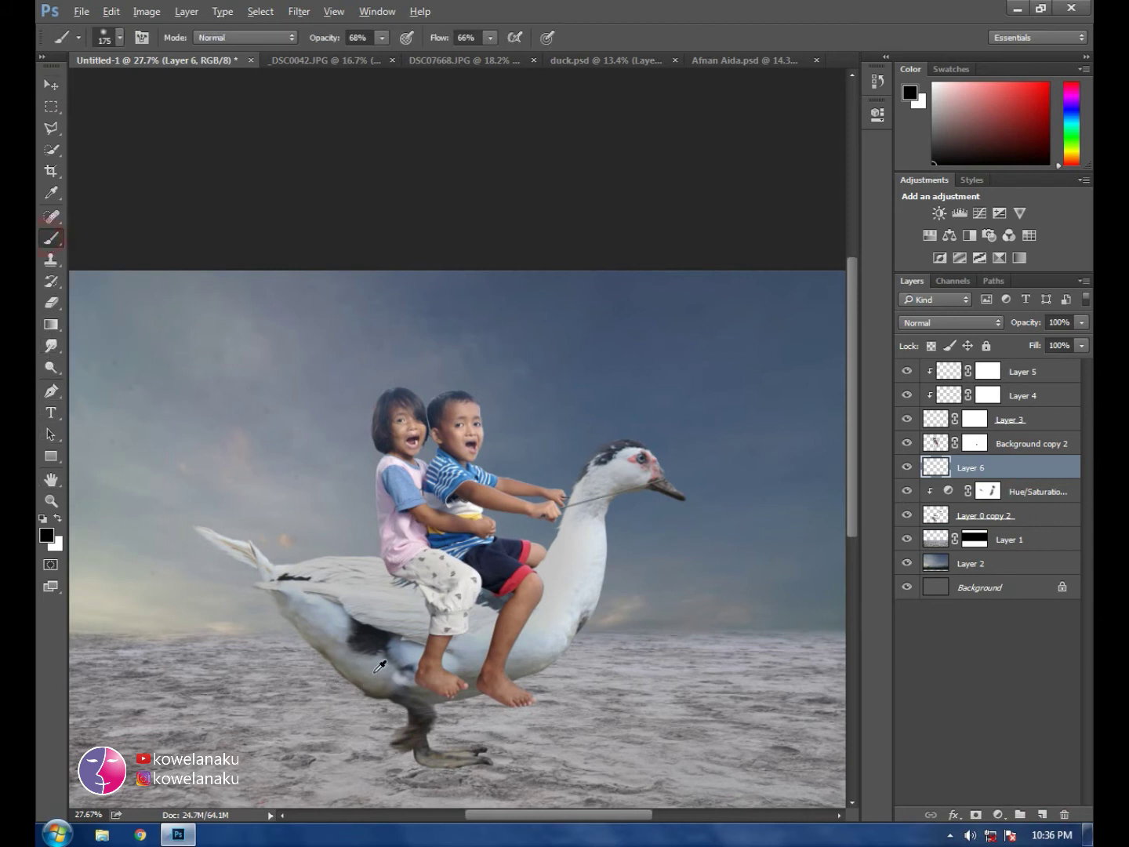
pyautogui.scroll(5, 455, 549)
pyautogui.scroll(2, 461, 536)
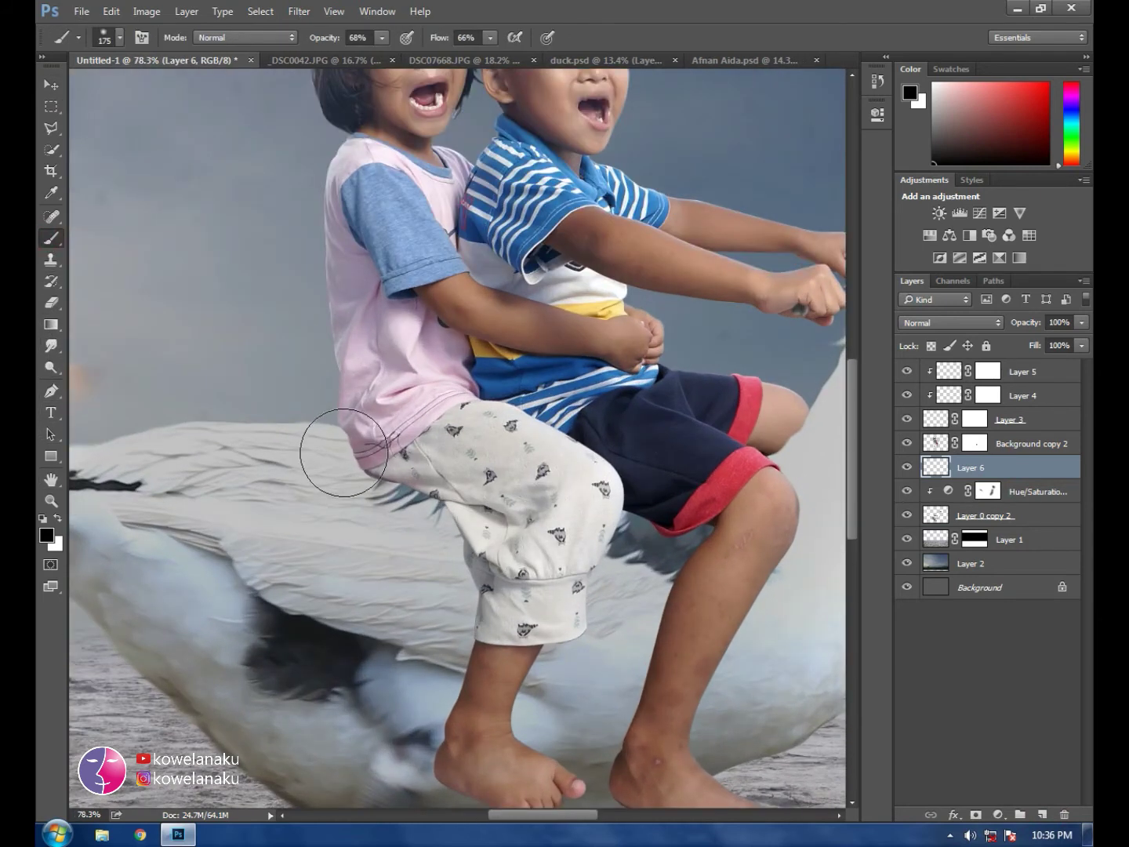
pyautogui.press('[')
pyautogui.press('[')
pyautogui.click(382, 38)
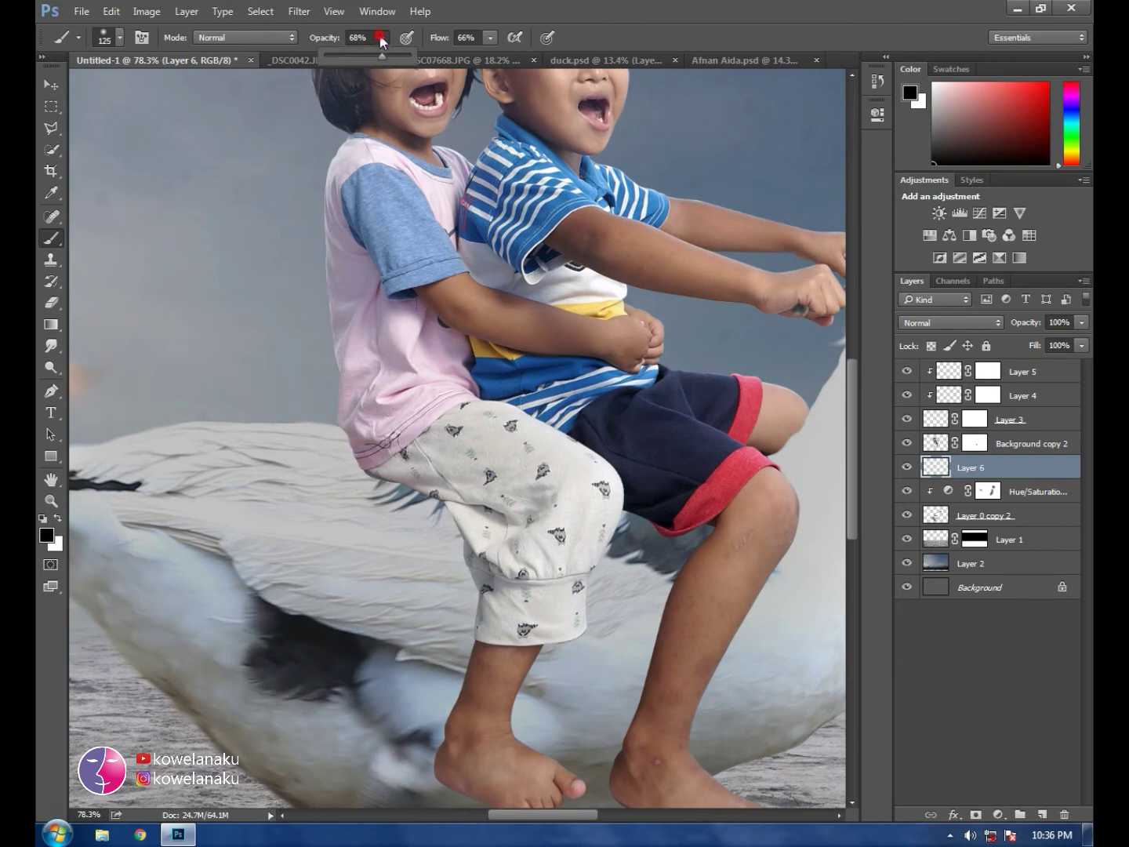
pyautogui.click(490, 38)
pyautogui.moveTo(488, 57); pyautogui.dragTo(522, 56)
# Step: Paint a black shadow under the pants and behind the knee, undoing a stray stroke
pyautogui.moveTo(360, 439)
pyautogui.mouseDown()
pyautogui.moveTo(477, 554)
pyautogui.moveTo(458, 742)
pyautogui.moveTo(466, 757)
pyautogui.mouseUp()
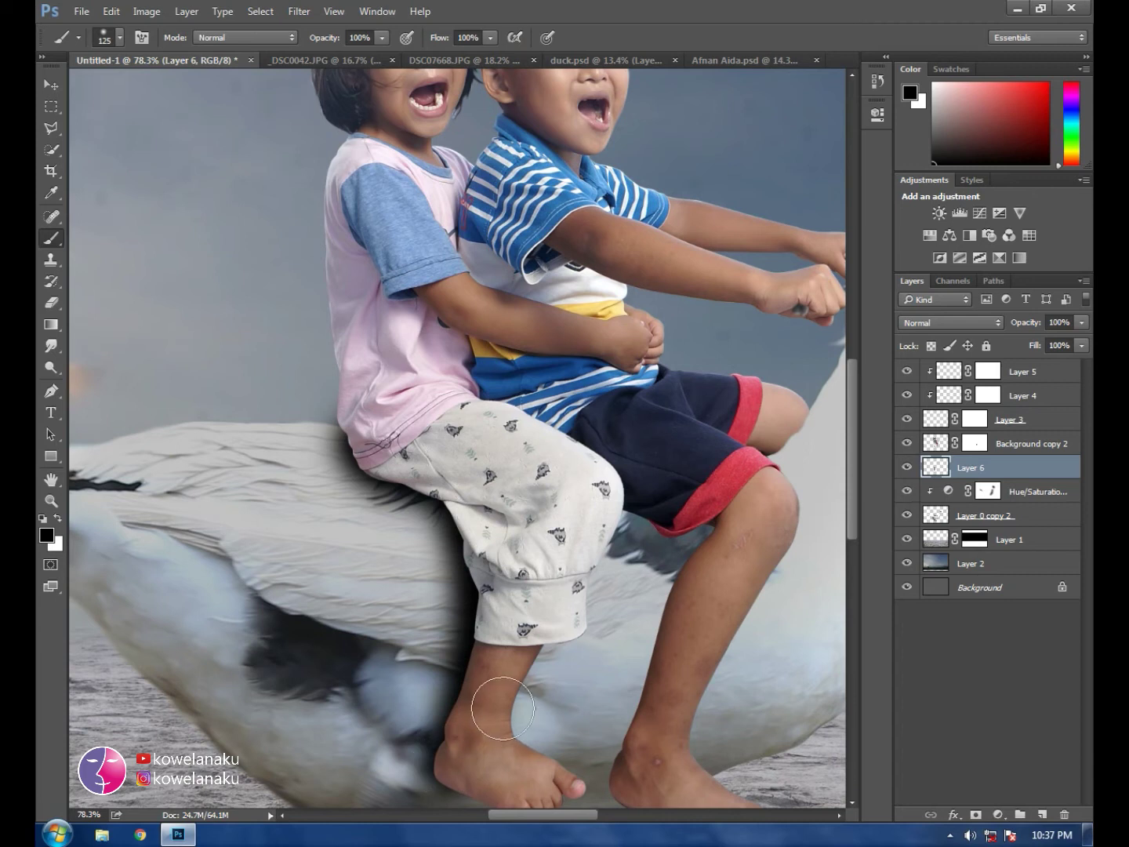
pyautogui.scroll(-3, 503, 708)
pyautogui.moveTo(462, 639)
pyautogui.mouseDown()
pyautogui.moveTo(509, 658)
pyautogui.moveTo(454, 650)
pyautogui.moveTo(459, 639)
pyautogui.mouseUp()
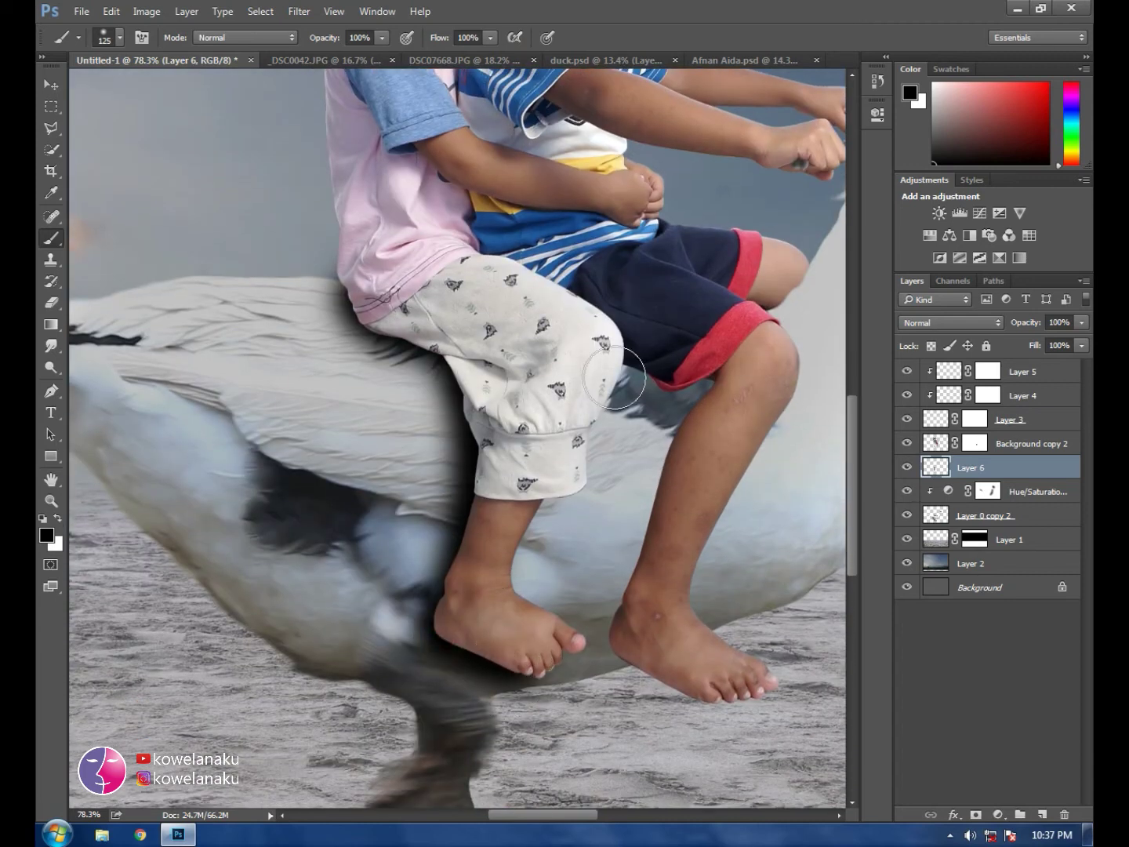
pyautogui.moveTo(649, 356)
pyautogui.mouseDown()
pyautogui.moveTo(661, 371)
pyautogui.moveTo(718, 372)
pyautogui.moveTo(631, 623)
pyautogui.moveTo(644, 648)
pyautogui.moveTo(630, 648)
pyautogui.moveTo(658, 611)
pyautogui.mouseUp()
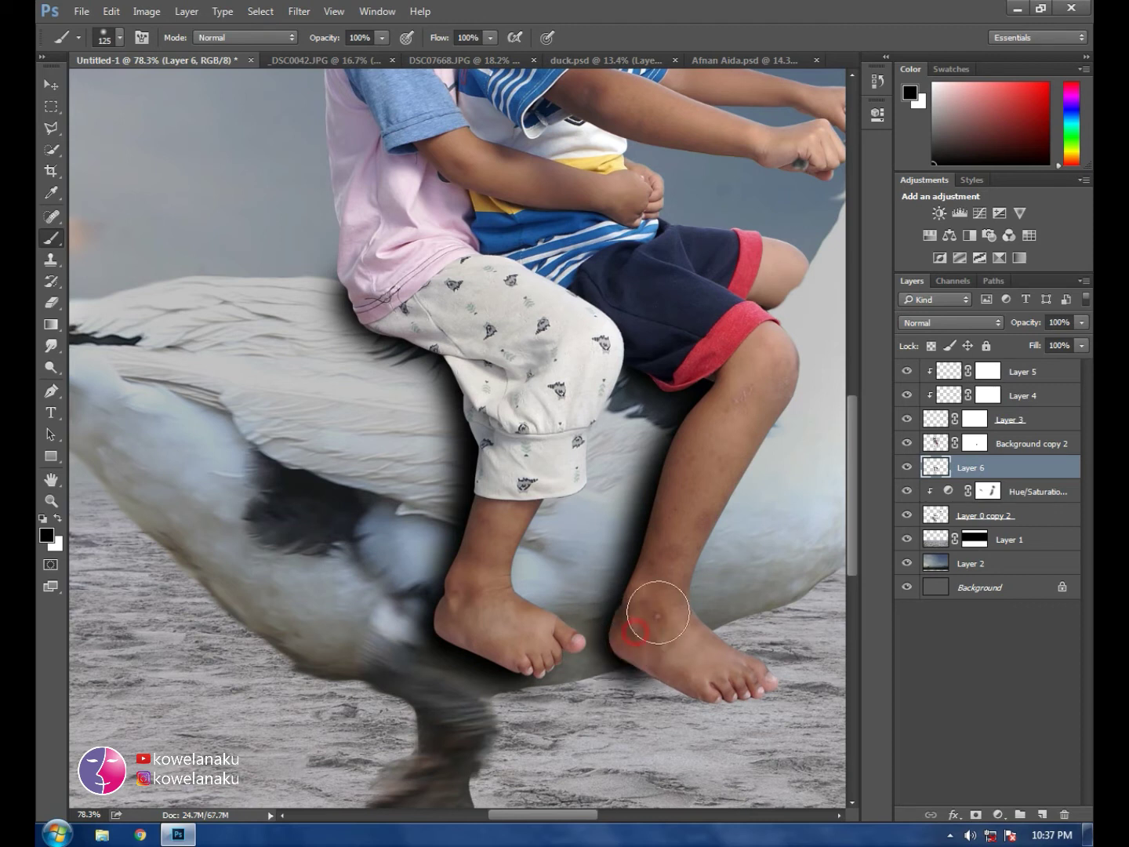
pyautogui.moveTo(316, 293); pyautogui.dragTo(292, 284)
pyautogui.hotkey('ctrl', 'z')
# Step: Make Layer 6 active and set its opacity to 100%
pyautogui.click(51, 88)
pyautogui.click(992, 484)
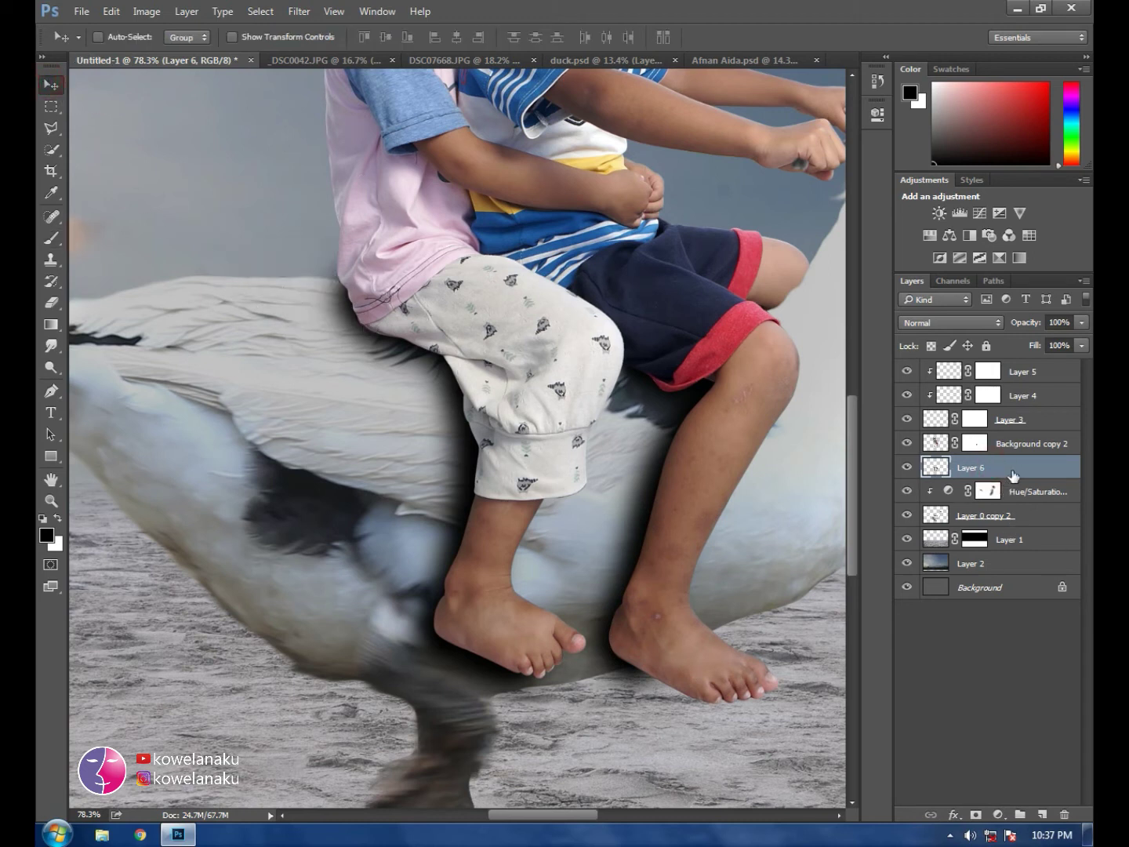
pyautogui.click(1083, 321)
pyautogui.moveTo(1055, 341); pyautogui.dragTo(1054, 342)
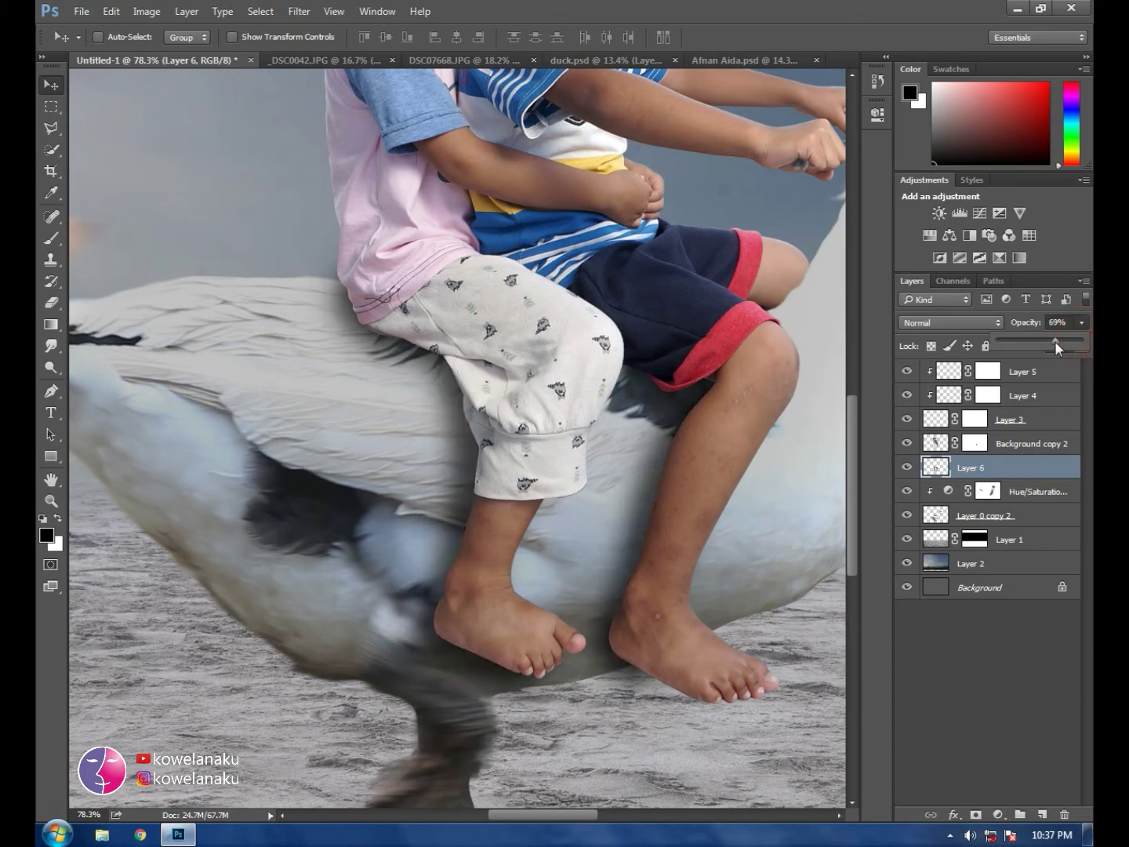
pyautogui.click(1083, 329)
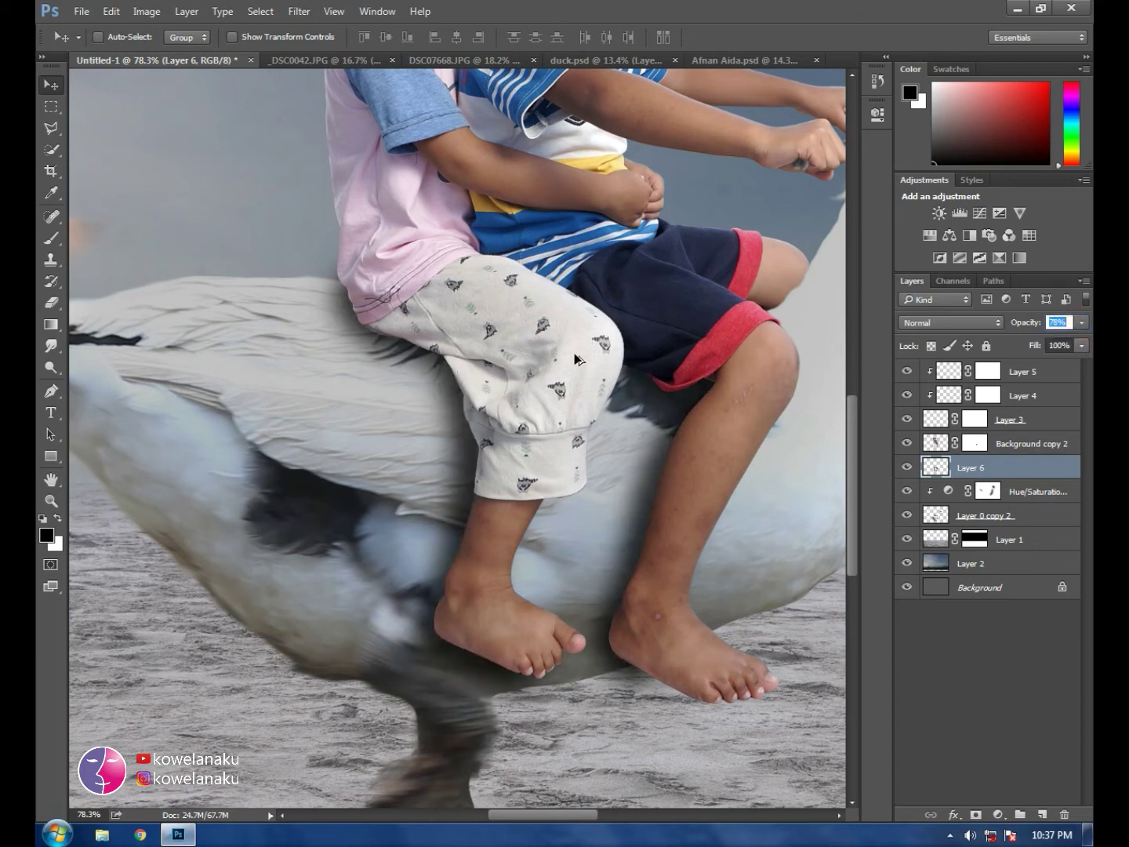
pyautogui.write('100')
pyautogui.press('Return')
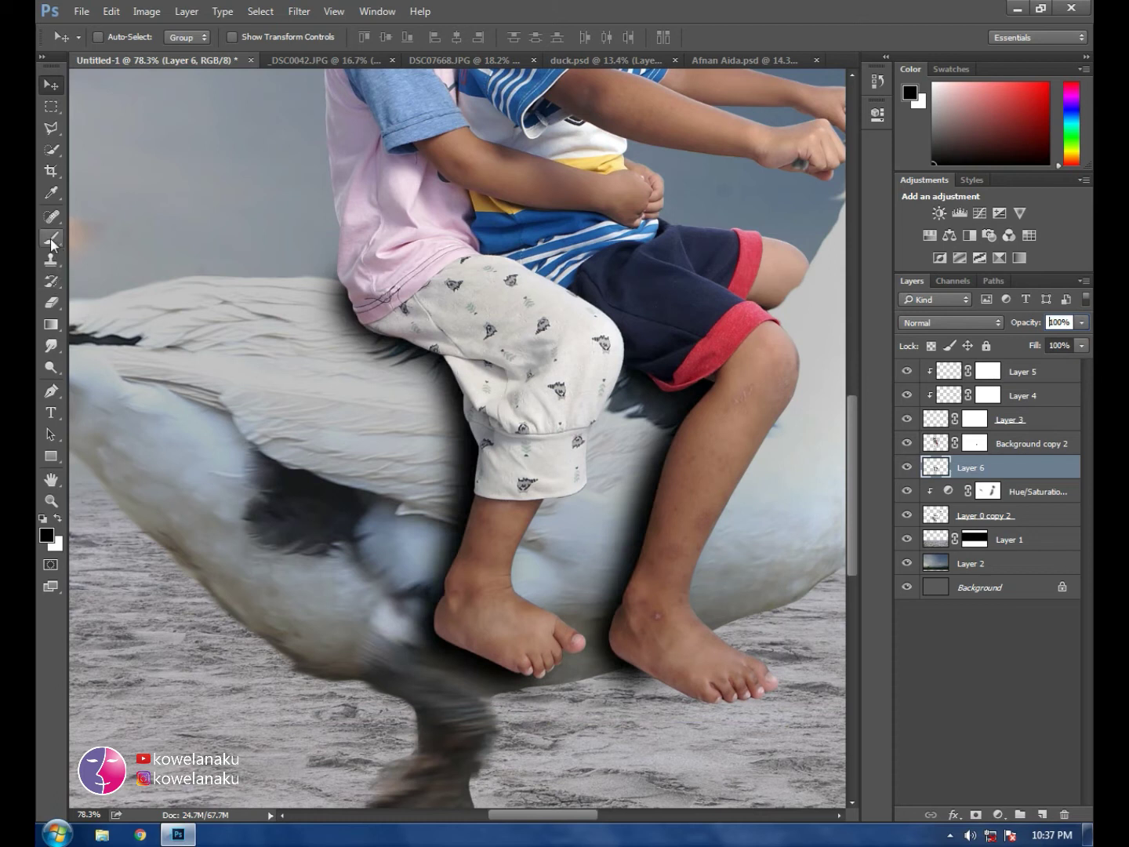
# Step: Darken the shadow along the shirt hem and beside the pants' left edge
pyautogui.click(52, 240)
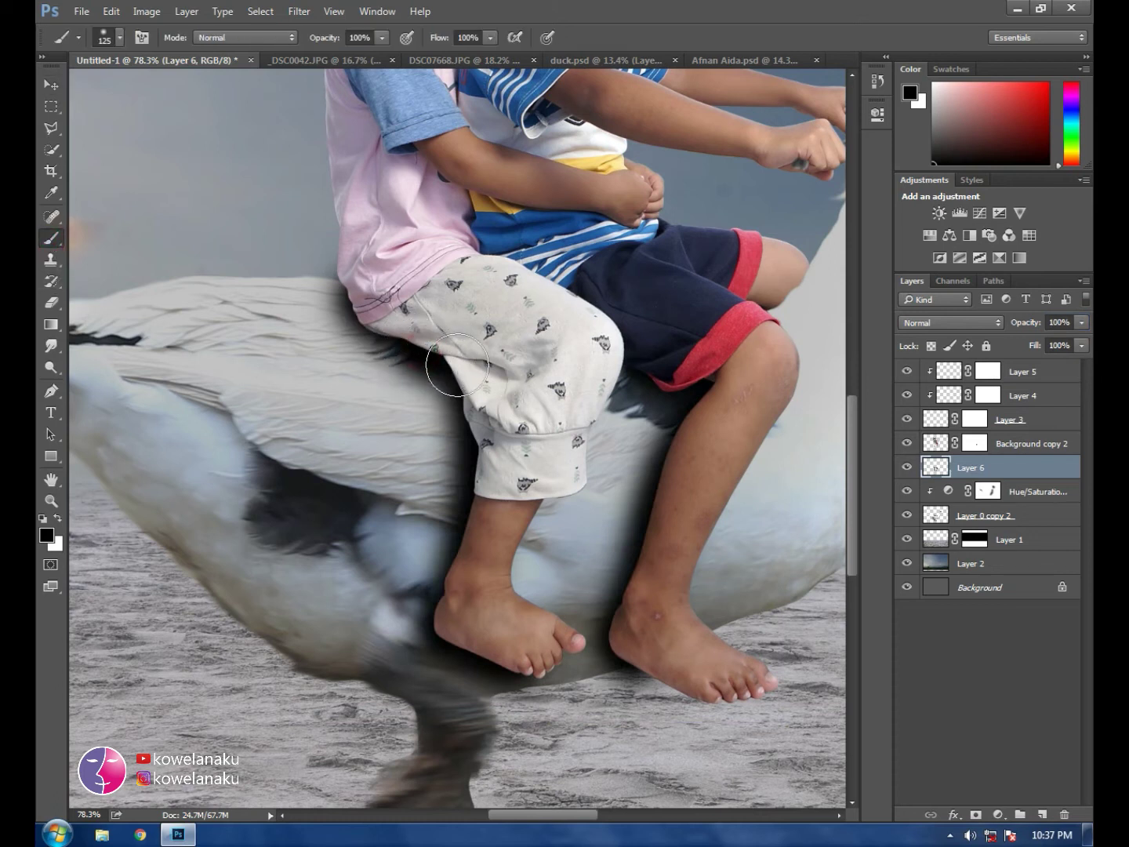
pyautogui.moveTo(458, 364); pyautogui.dragTo(355, 292)
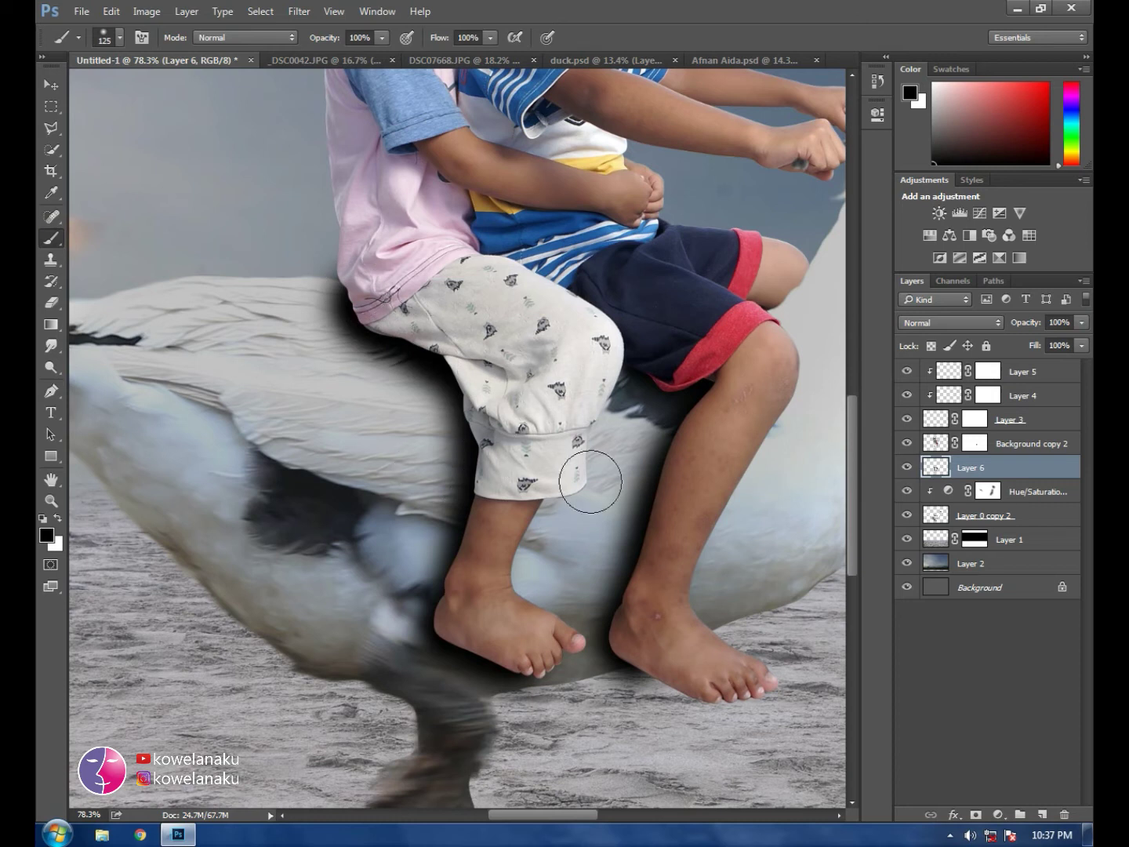
pyautogui.moveTo(482, 396)
pyautogui.mouseDown()
pyautogui.moveTo(469, 425)
pyautogui.moveTo(466, 415)
pyautogui.mouseUp()
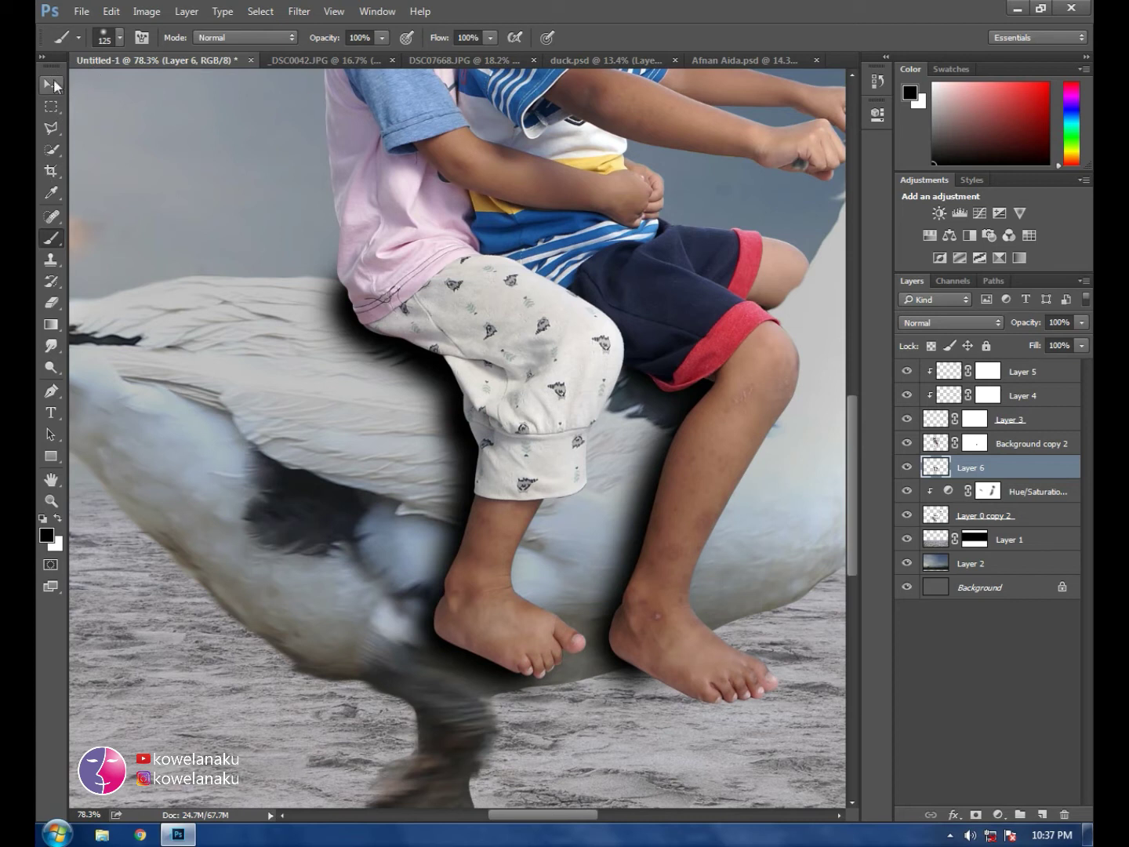
pyautogui.click(52, 85)
# Step: Set the shadow layer to 77% opacity and 83% fill, and add empty Layer 7 above
pyautogui.click(1083, 323)
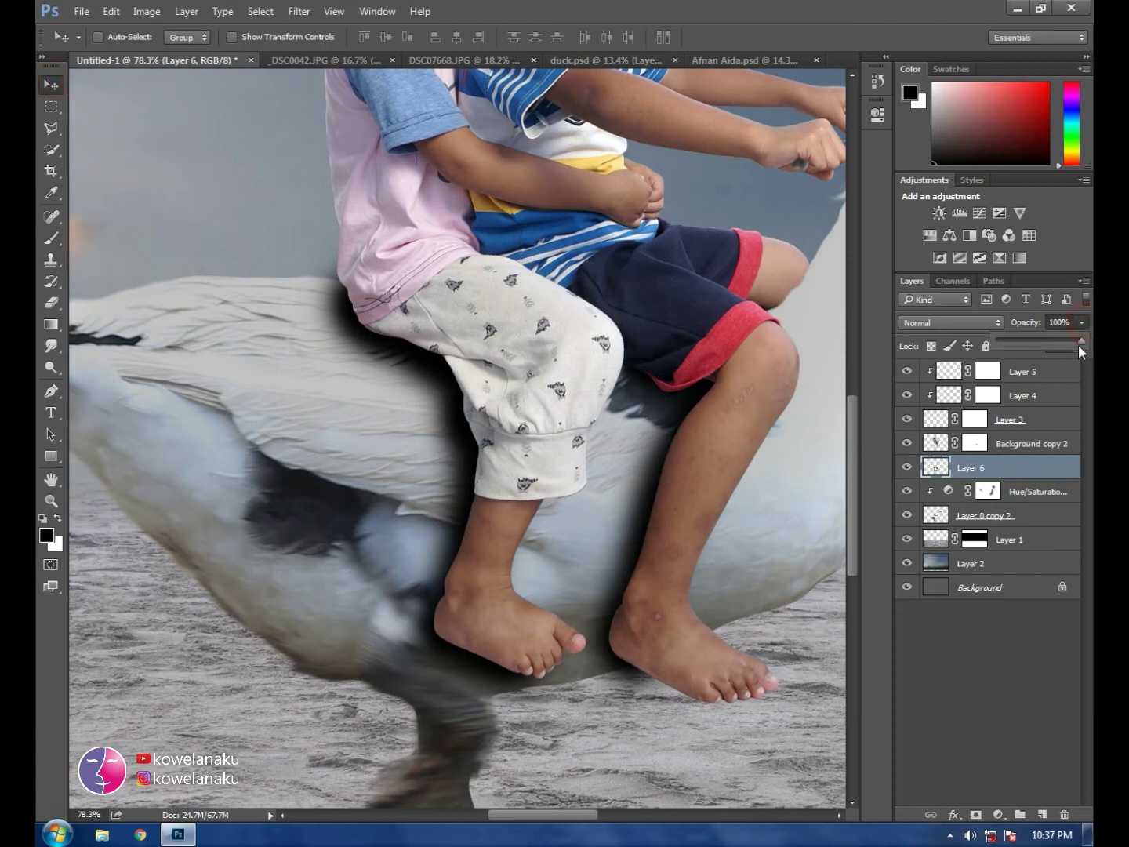
pyautogui.moveTo(1056, 341); pyautogui.dragTo(1071, 365)
pyautogui.click(1080, 346)
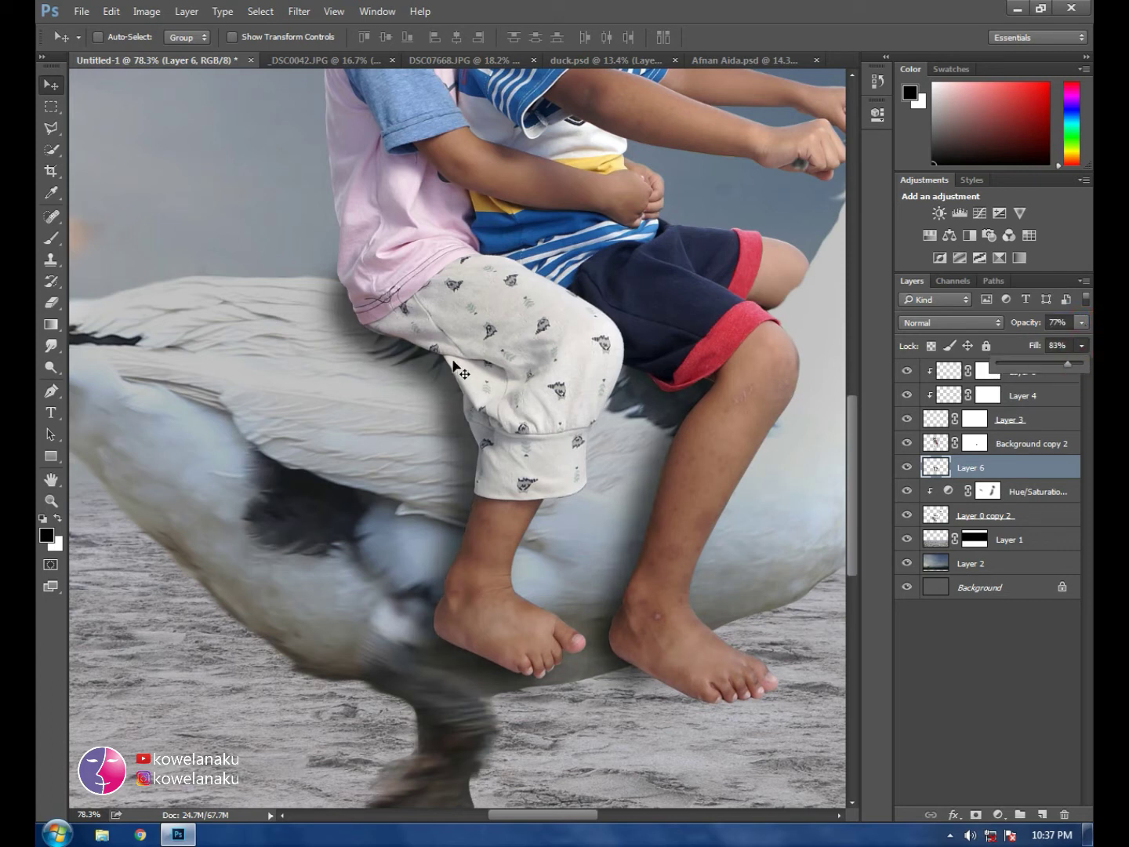
pyautogui.click(51, 84)
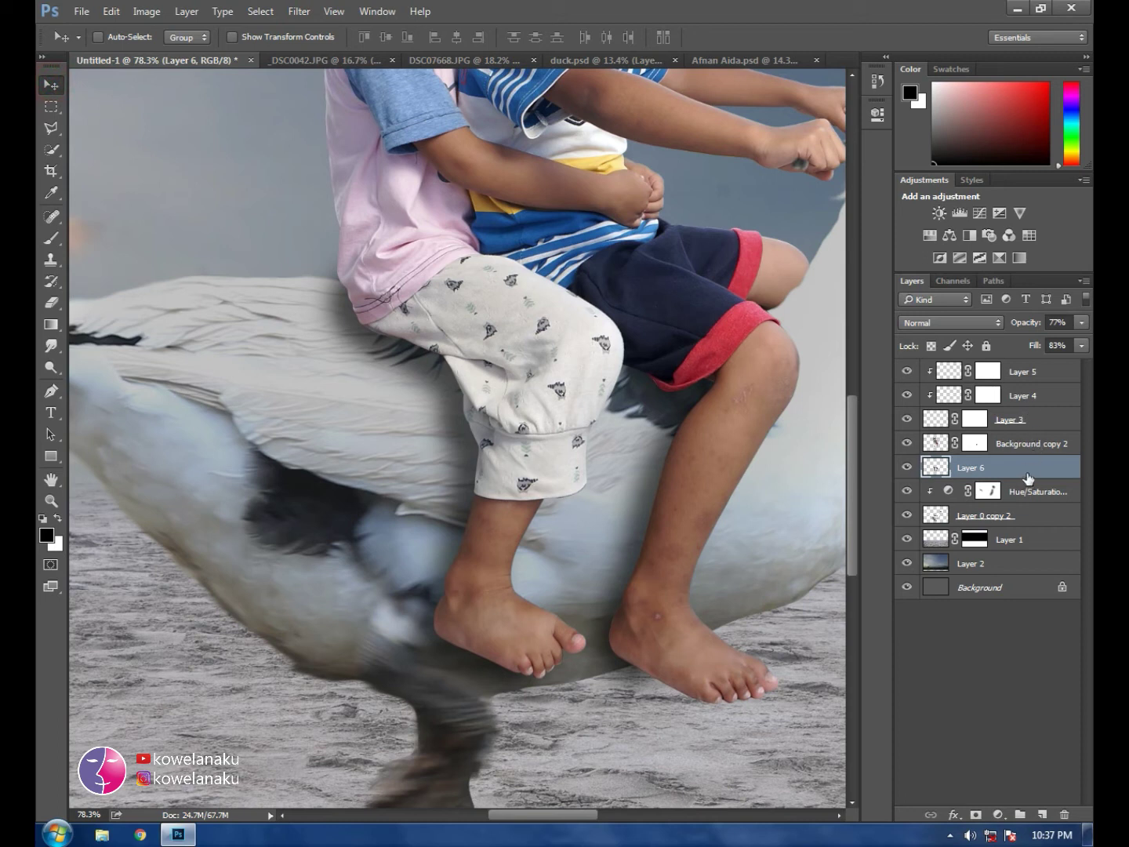
pyautogui.click(1041, 814)
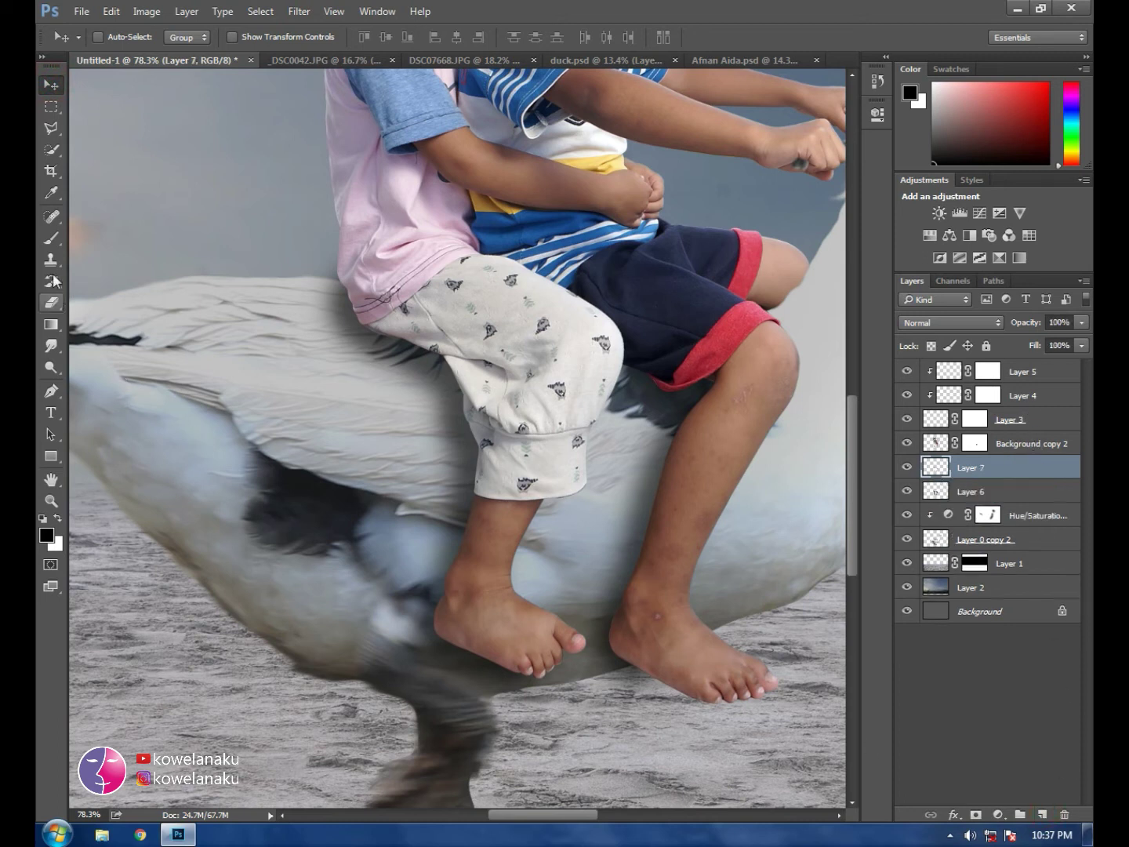
# Step: Paint black shading across the duck's back and under the shirt on Layer 7
pyautogui.press('b')
pyautogui.moveTo(306, 300)
pyautogui.mouseDown()
pyautogui.moveTo(222, 285)
pyautogui.moveTo(324, 287)
pyautogui.mouseUp()
pyautogui.moveTo(347, 294); pyautogui.dragTo(313, 307)
pyautogui.moveTo(227, 260); pyautogui.dragTo(200, 243)
pyautogui.click(49, 87)
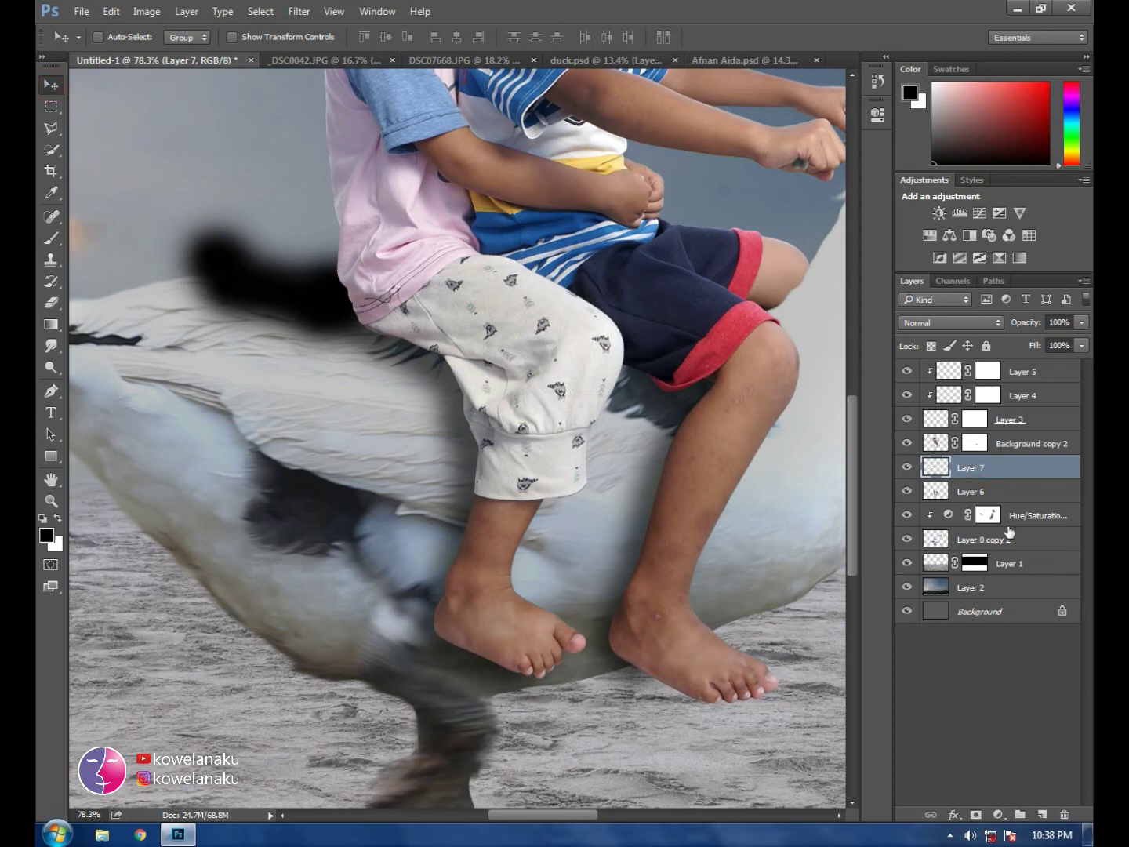
# Step: Load the duck's outline as a selection and mask Layer 7 to the duck's shape
pyautogui.click(943, 547)
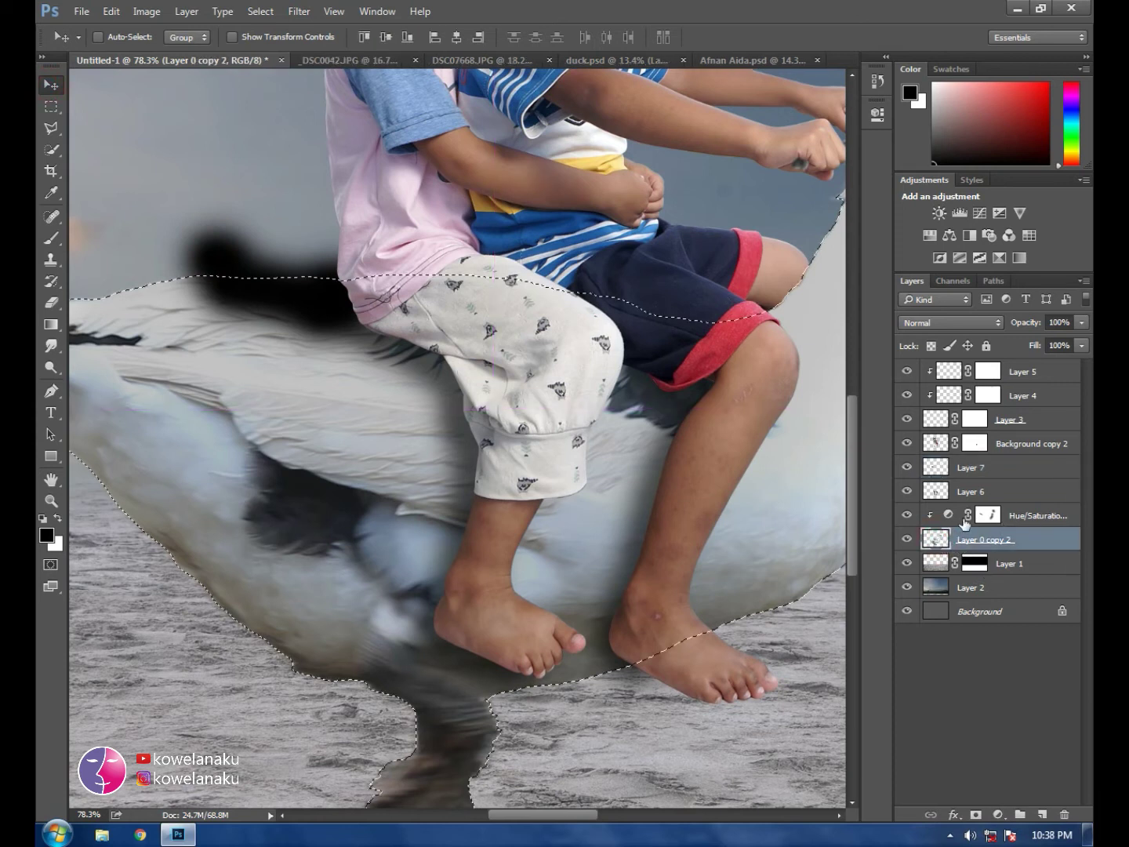
pyautogui.click(950, 473)
pyautogui.click(906, 468)
pyautogui.click(907, 468)
pyautogui.click(1002, 469)
pyautogui.click(975, 815)
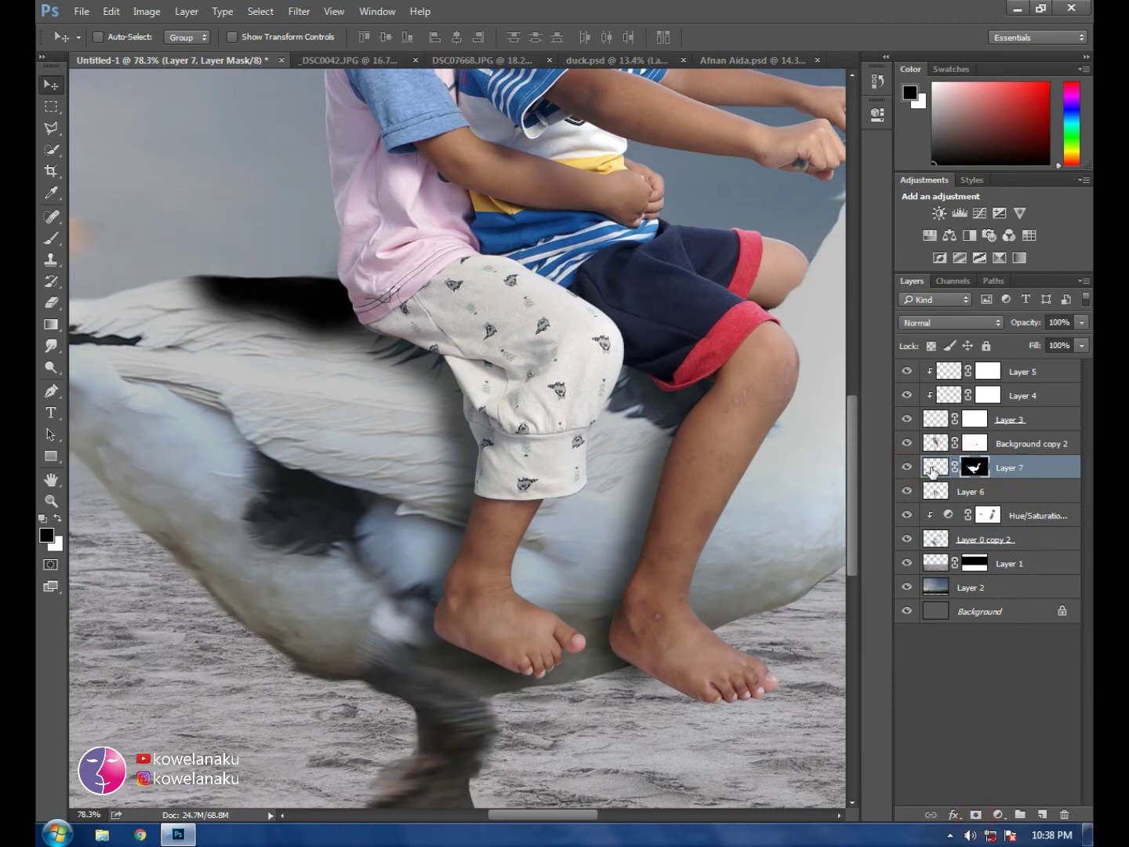
# Step: Lower Layer 7's shading to 63% opacity and 74% fill
pyautogui.click(1082, 322)
pyautogui.moveTo(1068, 348)
pyautogui.mouseDown()
pyautogui.moveTo(1049, 346)
pyautogui.moveTo(1075, 367)
pyautogui.moveTo(1059, 366)
pyautogui.mouseUp()
pyautogui.click(1082, 346)
pyautogui.scroll(-1, 439, 439)
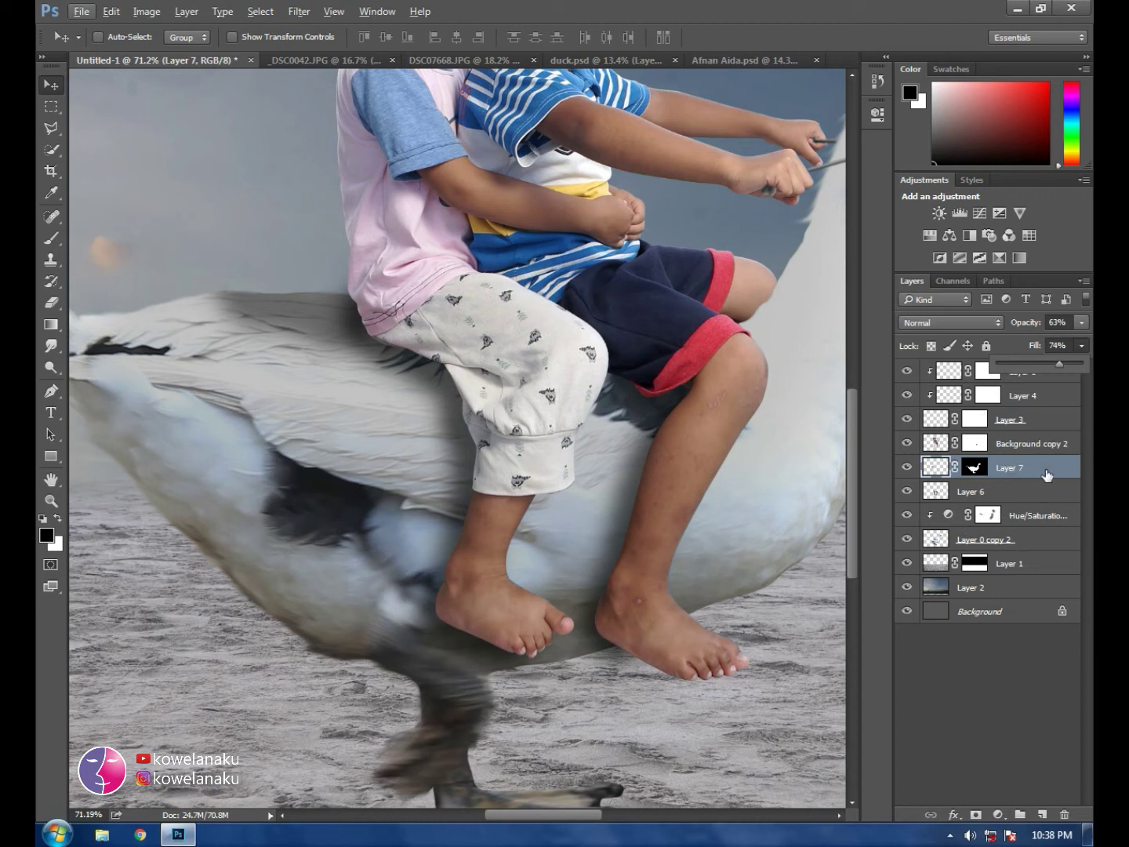
pyautogui.click(1082, 345)
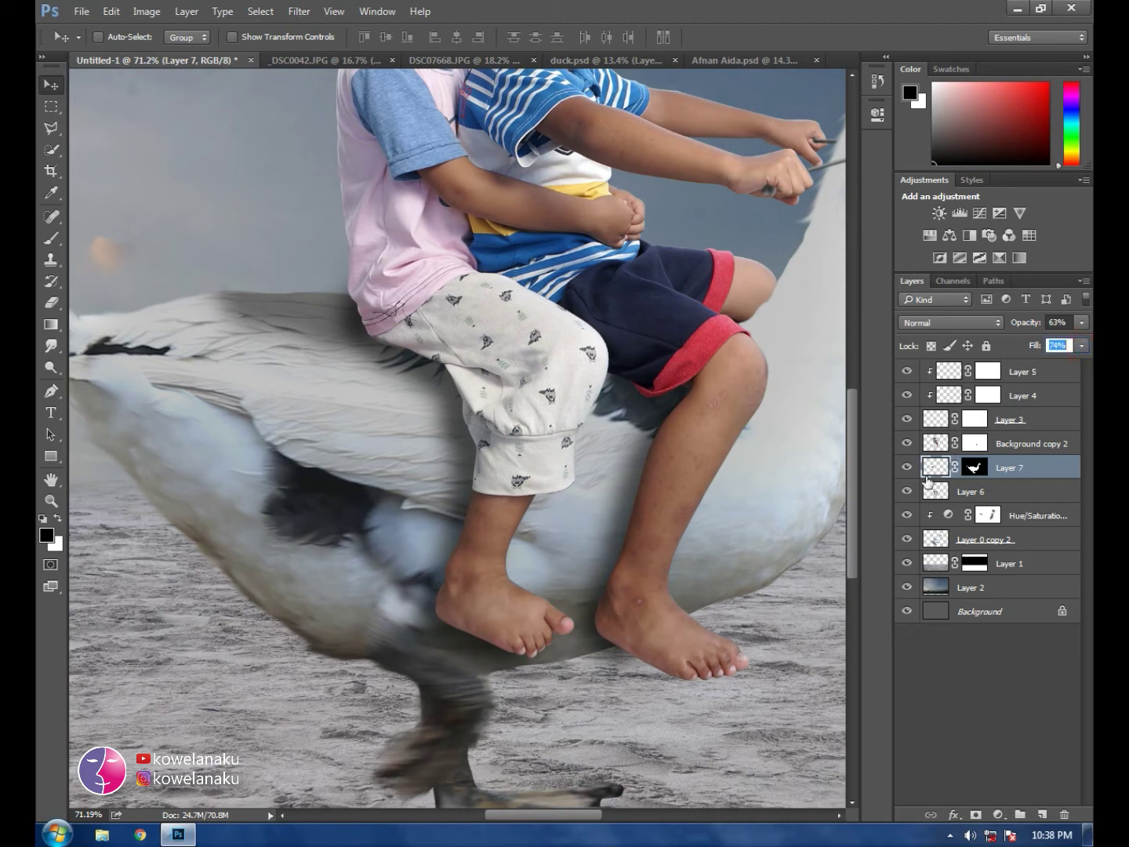
# Step: Paint on Layer 7's mask to hide shading spilling onto the boy's hip
pyautogui.click(905, 470)
pyautogui.click(972, 468)
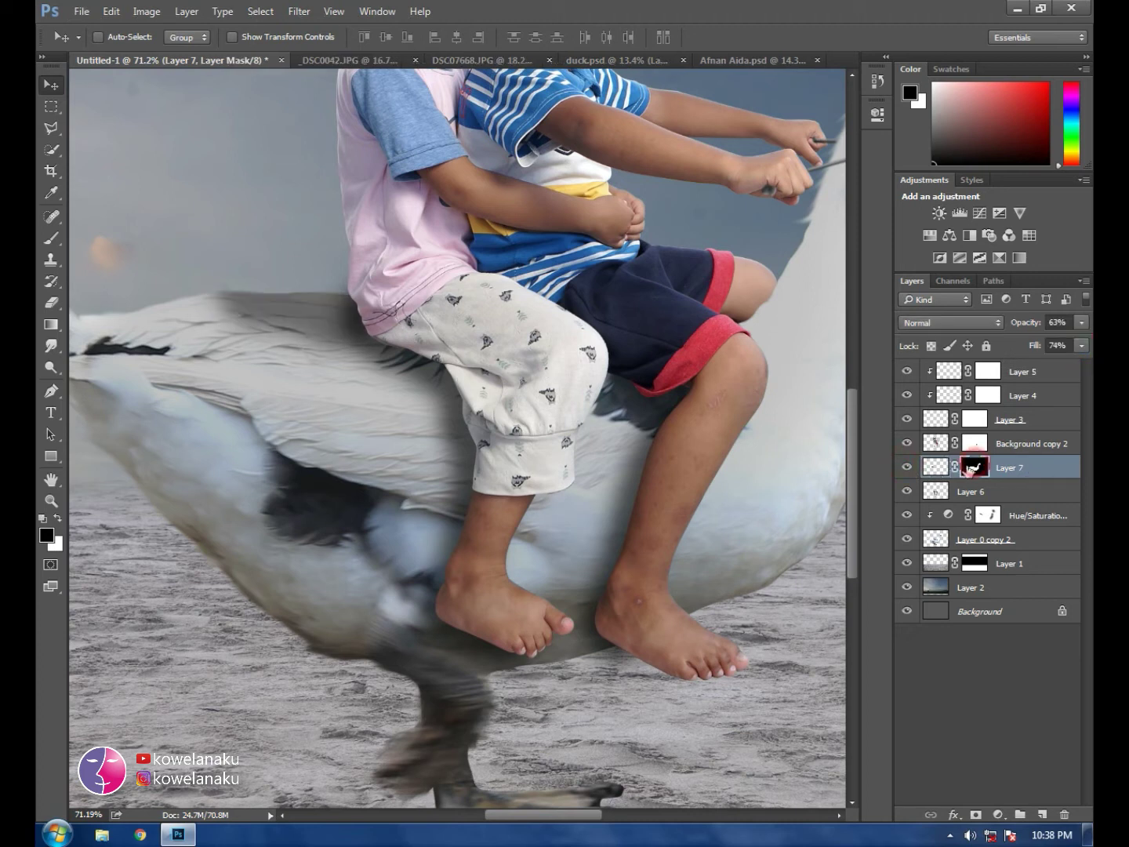
pyautogui.click(52, 237)
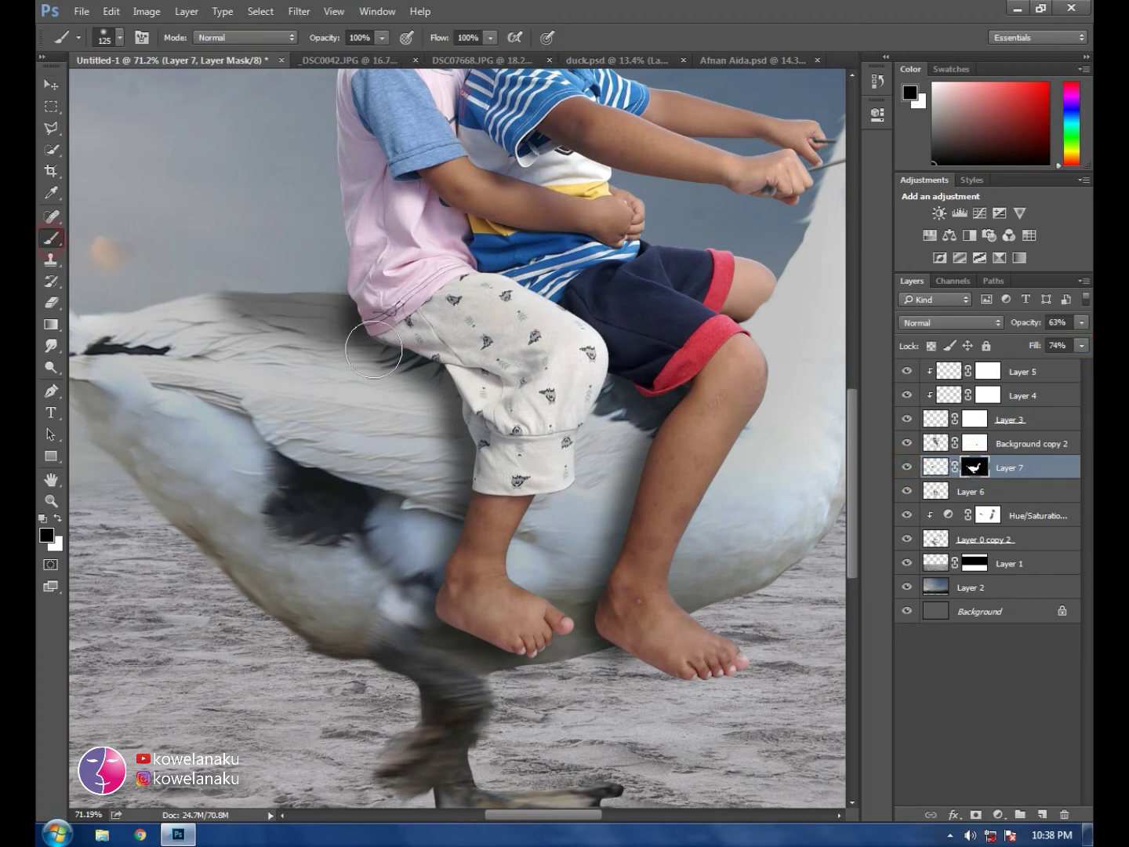
pyautogui.moveTo(371, 325)
pyautogui.mouseDown()
pyautogui.moveTo(352, 312)
pyautogui.moveTo(369, 318)
pyautogui.mouseUp()
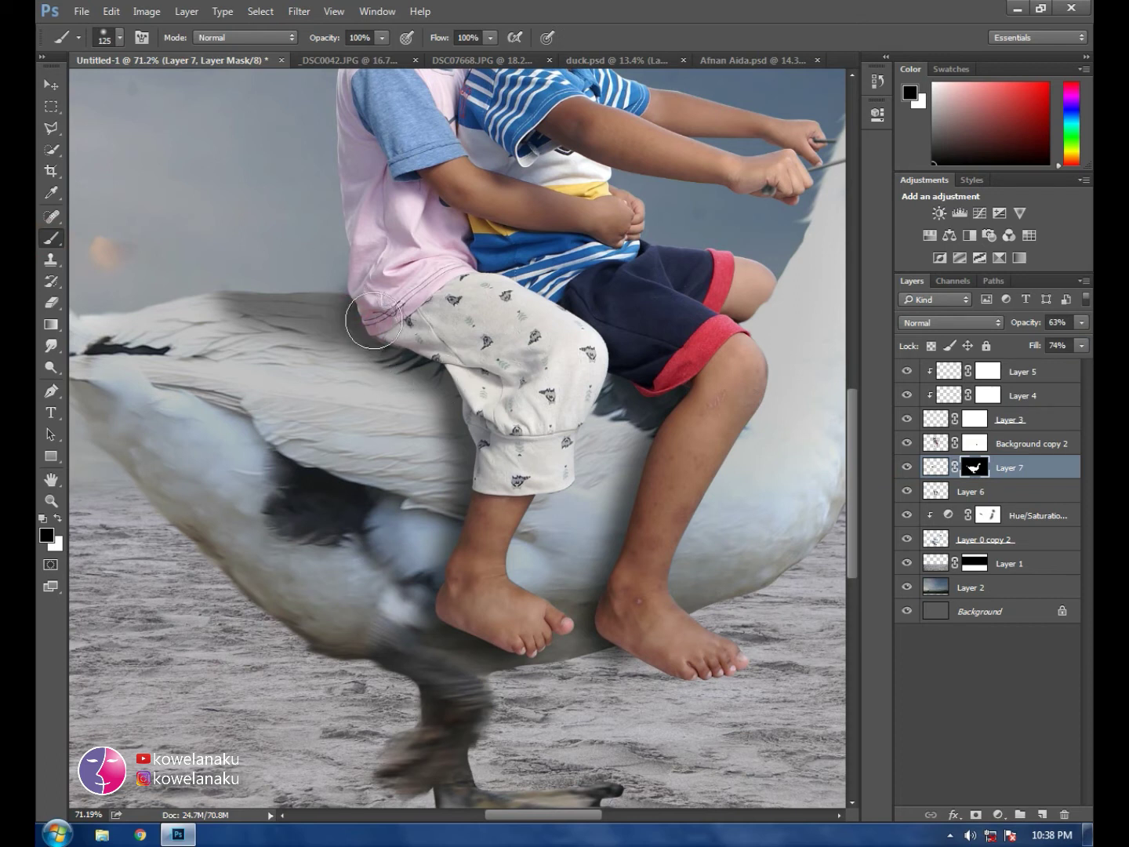
pyautogui.click(52, 84)
pyautogui.scroll(-4, 254, 316)
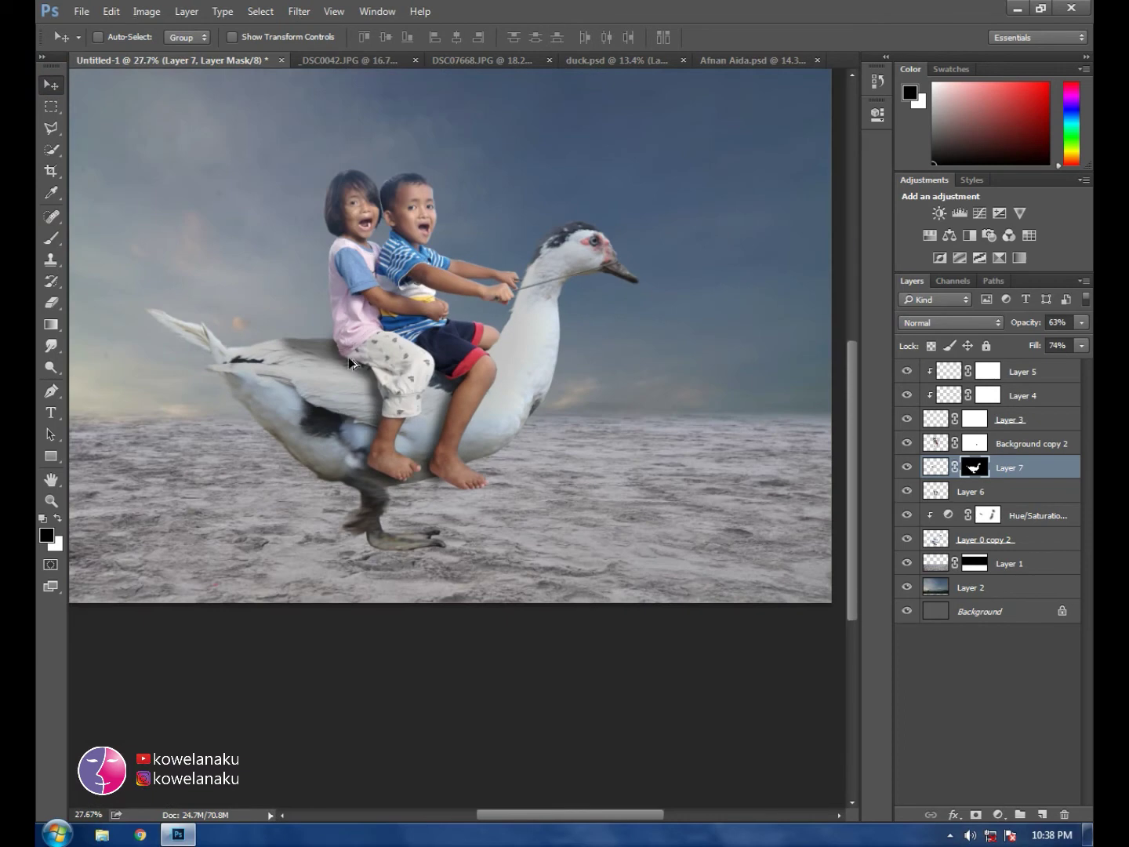
pyautogui.scroll(-3, 348, 356)
pyautogui.scroll(1, 506, 402)
pyautogui.scroll(1, 506, 402)
pyautogui.scroll(-1, 506, 402)
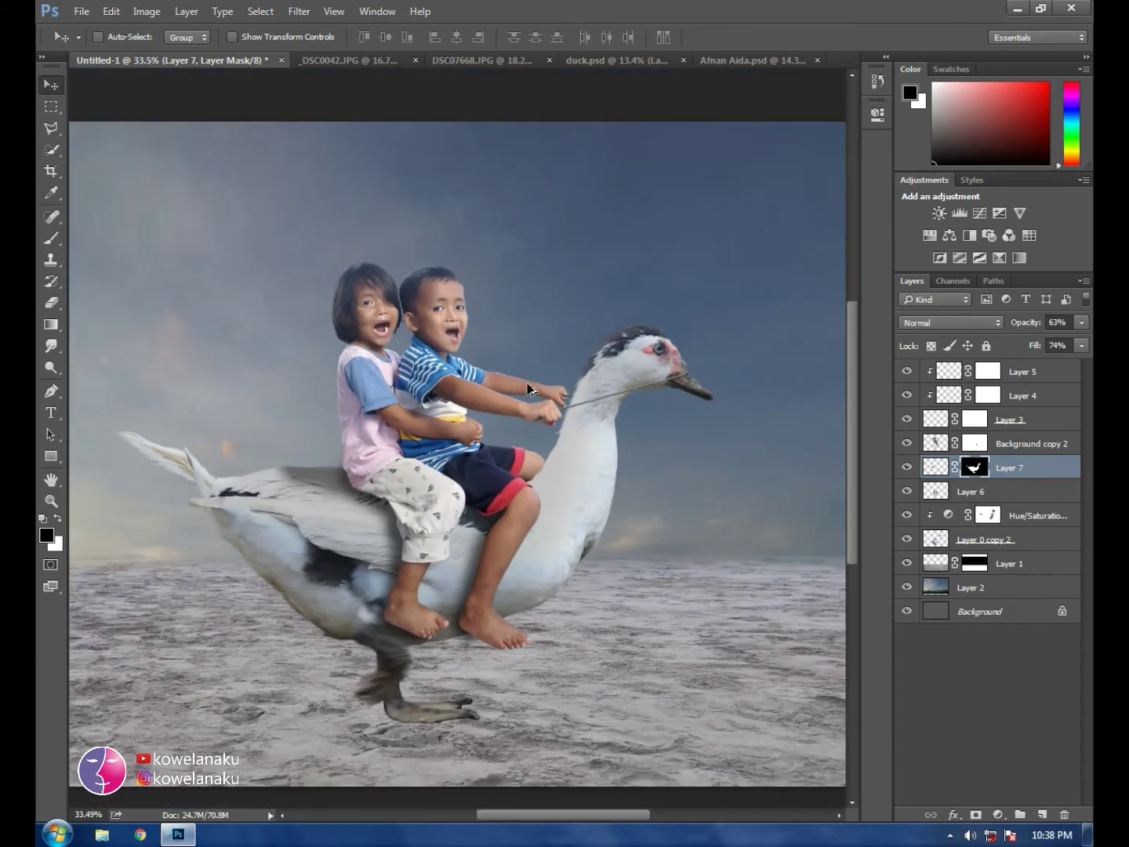
pyautogui.scroll(-1, 507, 402)
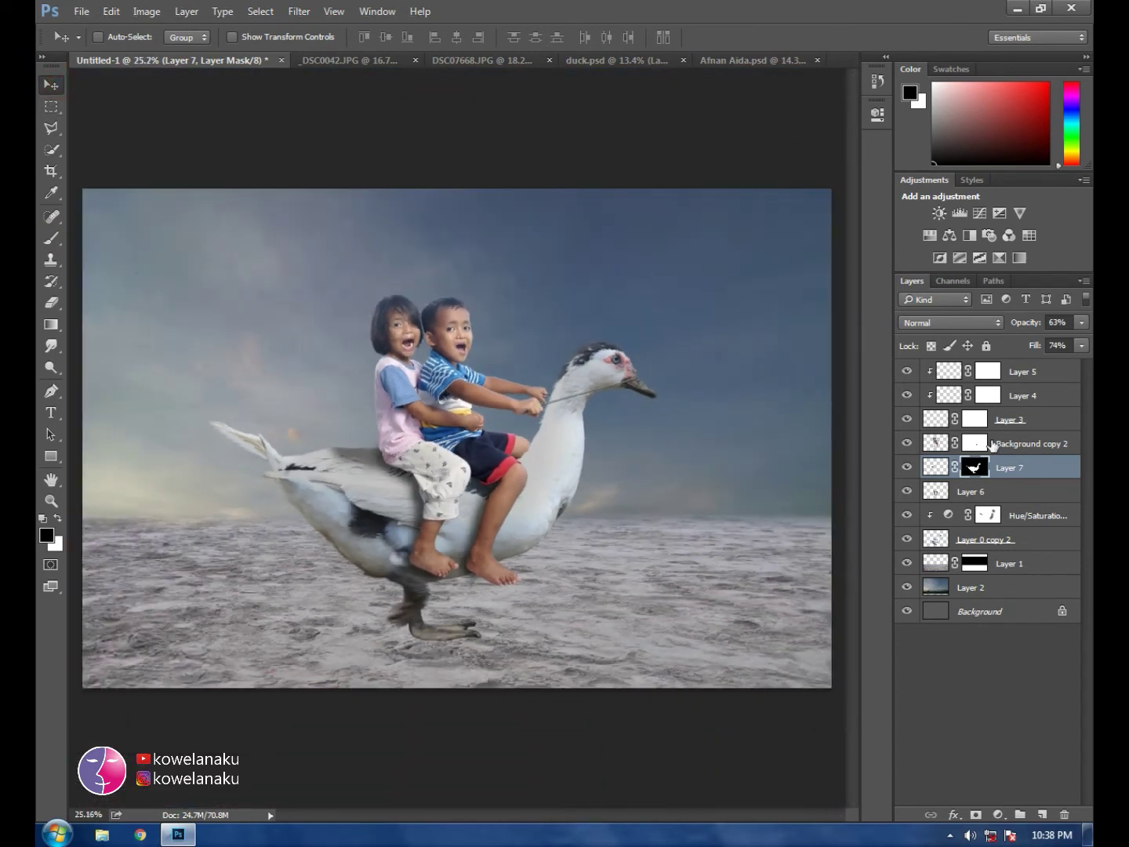
# Step: Toggle Layer 6's visibility to check it, then select the duck layer Layer 0 copy 2
pyautogui.click(1020, 491)
pyautogui.click(906, 490)
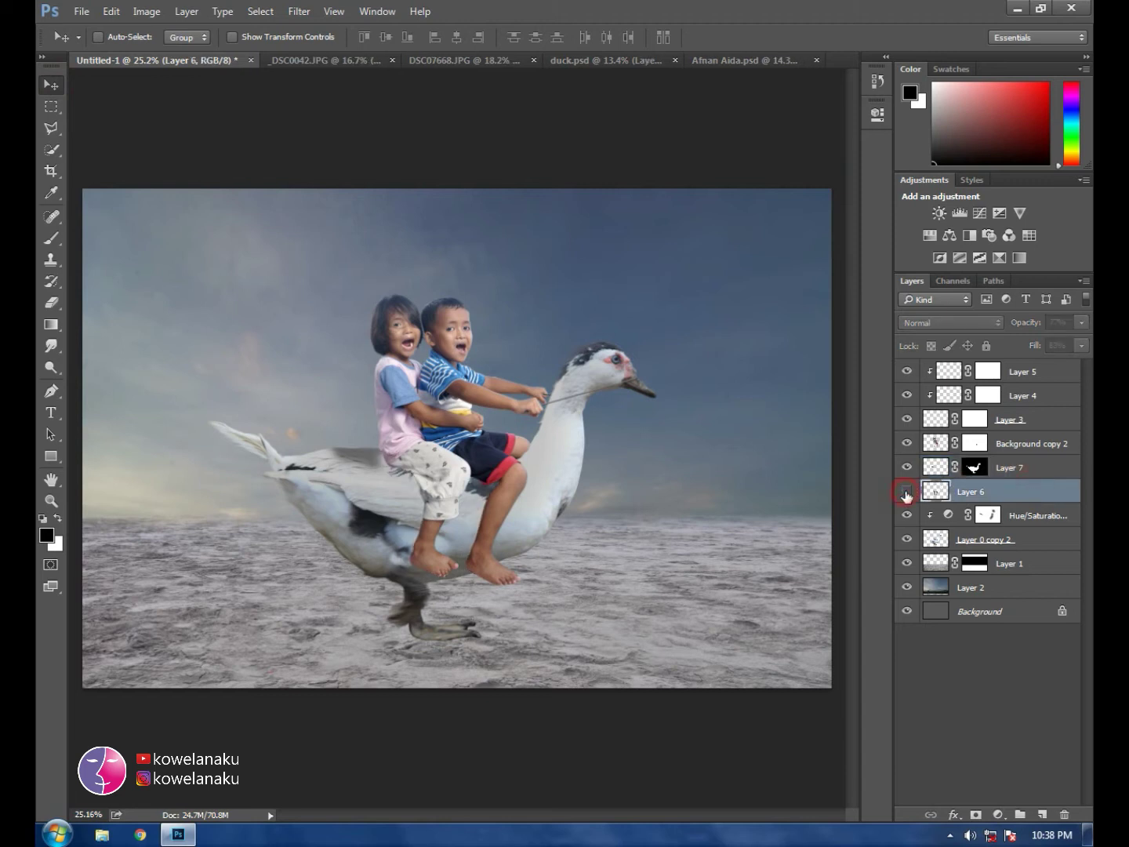
pyautogui.click(907, 491)
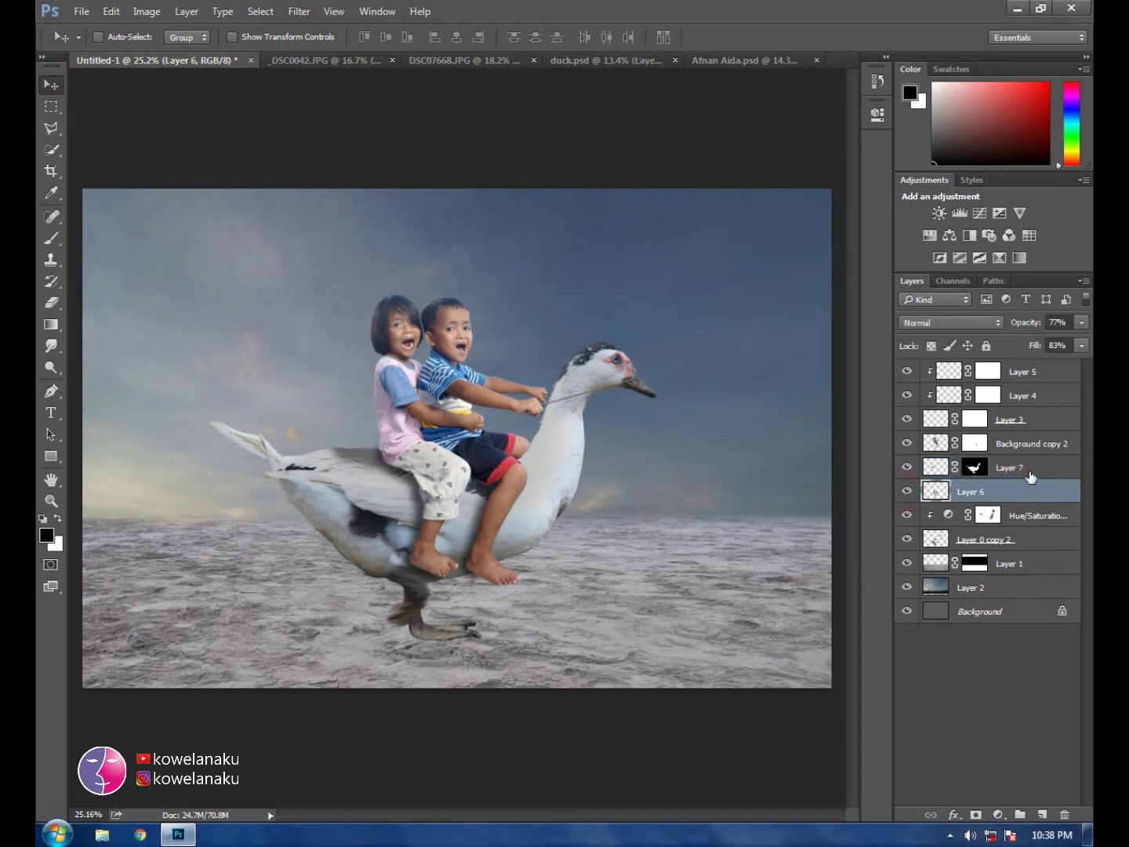
pyautogui.click(1032, 539)
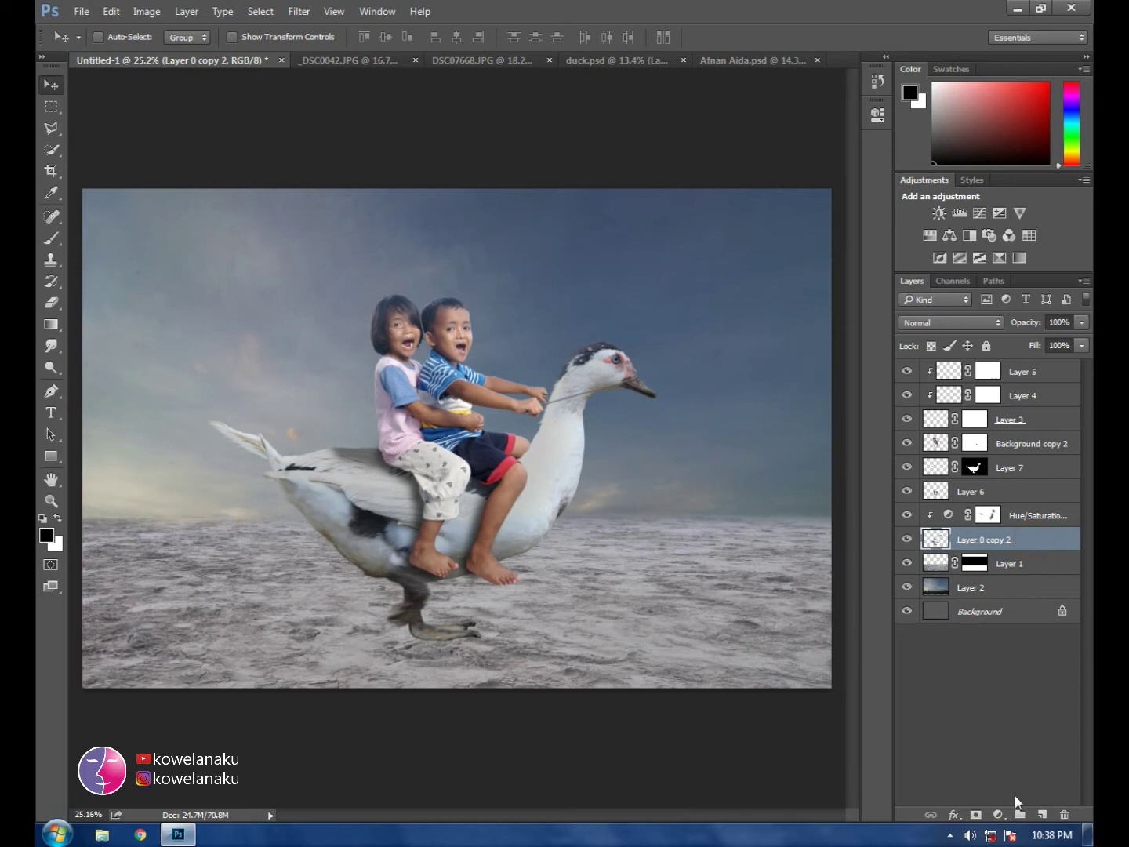
# Step: Add a new layer, Layer 8, and place it beneath the duck layer
pyautogui.click(1041, 814)
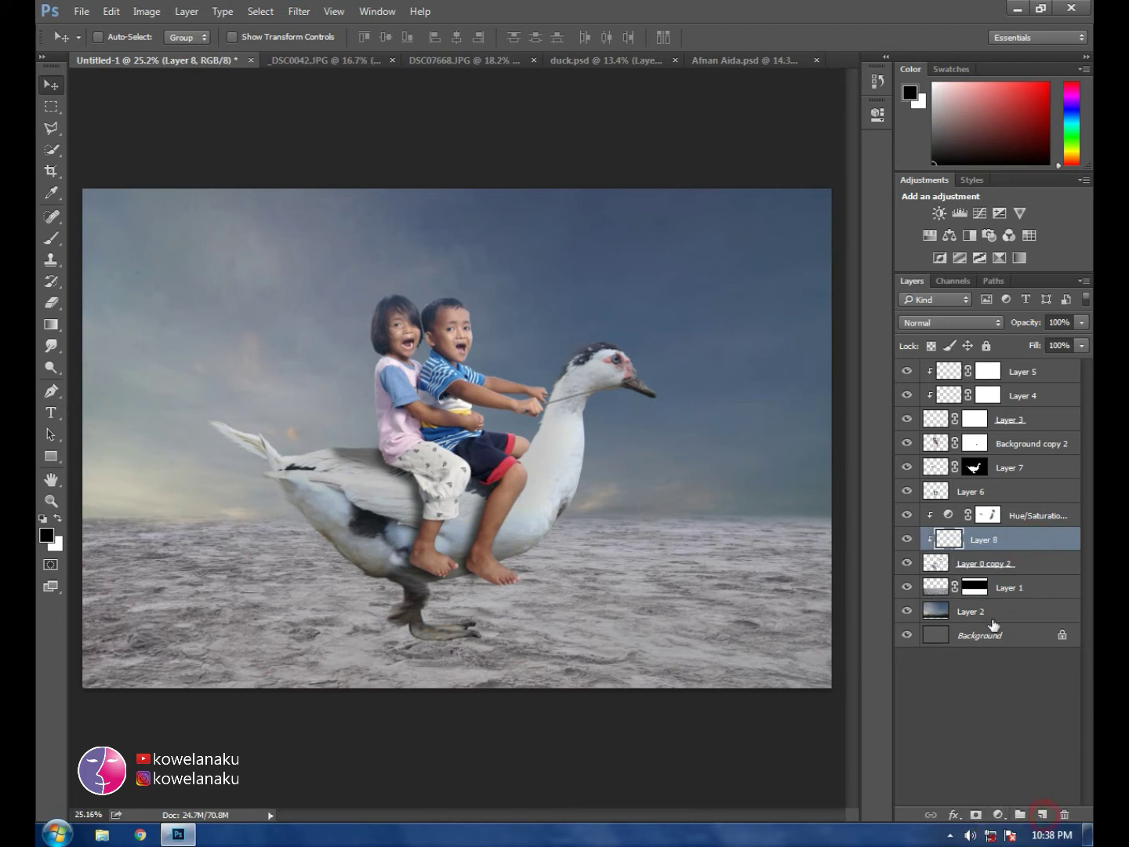
pyautogui.moveTo(1001, 541); pyautogui.dragTo(967, 575)
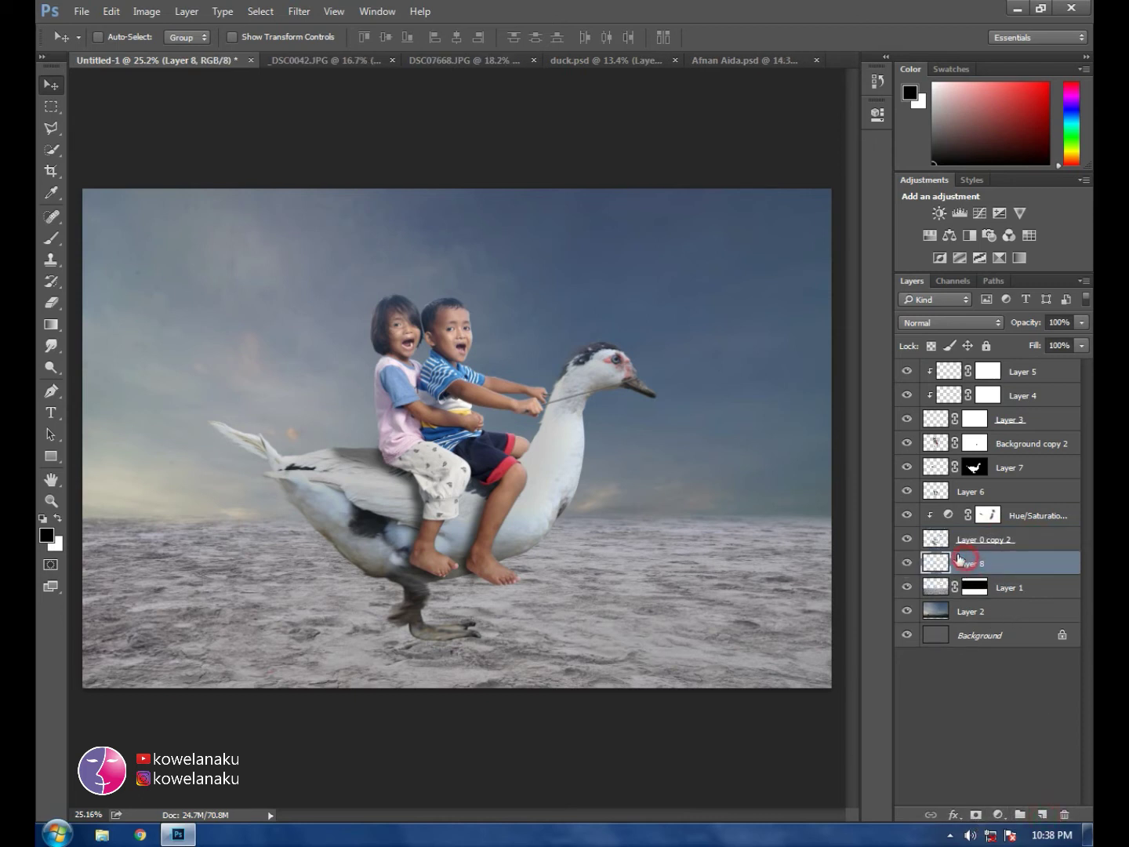
pyautogui.click(906, 539)
pyautogui.scroll(2, 441, 627)
# Step: Paint a solid black duck-shaped shadow on the sand beneath the duck on Layer 8
pyautogui.click(50, 237)
pyautogui.hscroll(-2, 392, 620)
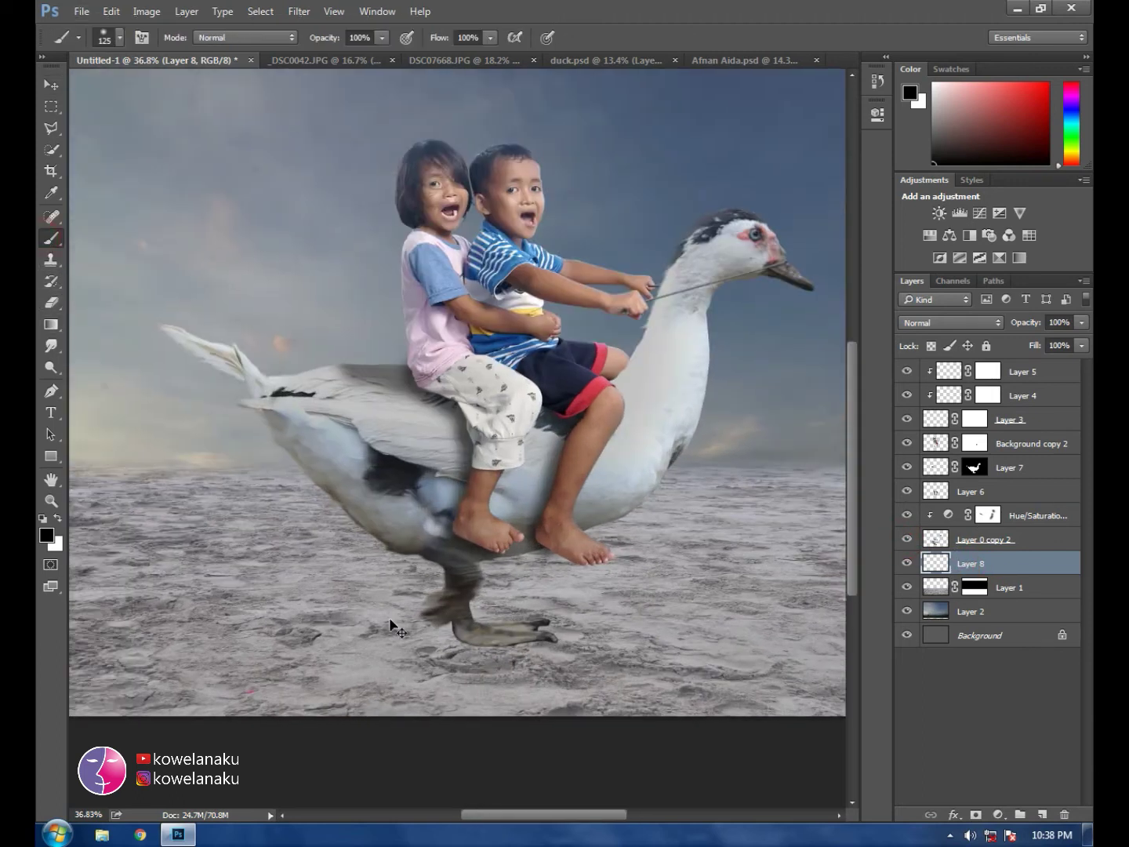
pyautogui.hscroll(-1, 510, 632)
pyautogui.moveTo(539, 632)
pyautogui.mouseDown()
pyautogui.moveTo(595, 636)
pyautogui.moveTo(524, 639)
pyautogui.moveTo(517, 627)
pyautogui.moveTo(508, 639)
pyautogui.moveTo(503, 617)
pyautogui.moveTo(326, 587)
pyautogui.moveTo(505, 592)
pyautogui.moveTo(468, 597)
pyautogui.moveTo(396, 595)
pyautogui.moveTo(565, 575)
pyautogui.moveTo(600, 561)
pyautogui.moveTo(615, 576)
pyautogui.moveTo(584, 602)
pyautogui.moveTo(587, 579)
pyautogui.moveTo(463, 602)
pyautogui.moveTo(307, 581)
pyautogui.moveTo(293, 564)
pyautogui.moveTo(334, 577)
pyautogui.moveTo(600, 553)
pyautogui.moveTo(461, 574)
pyautogui.moveTo(605, 560)
pyautogui.moveTo(568, 579)
pyautogui.mouseUp()
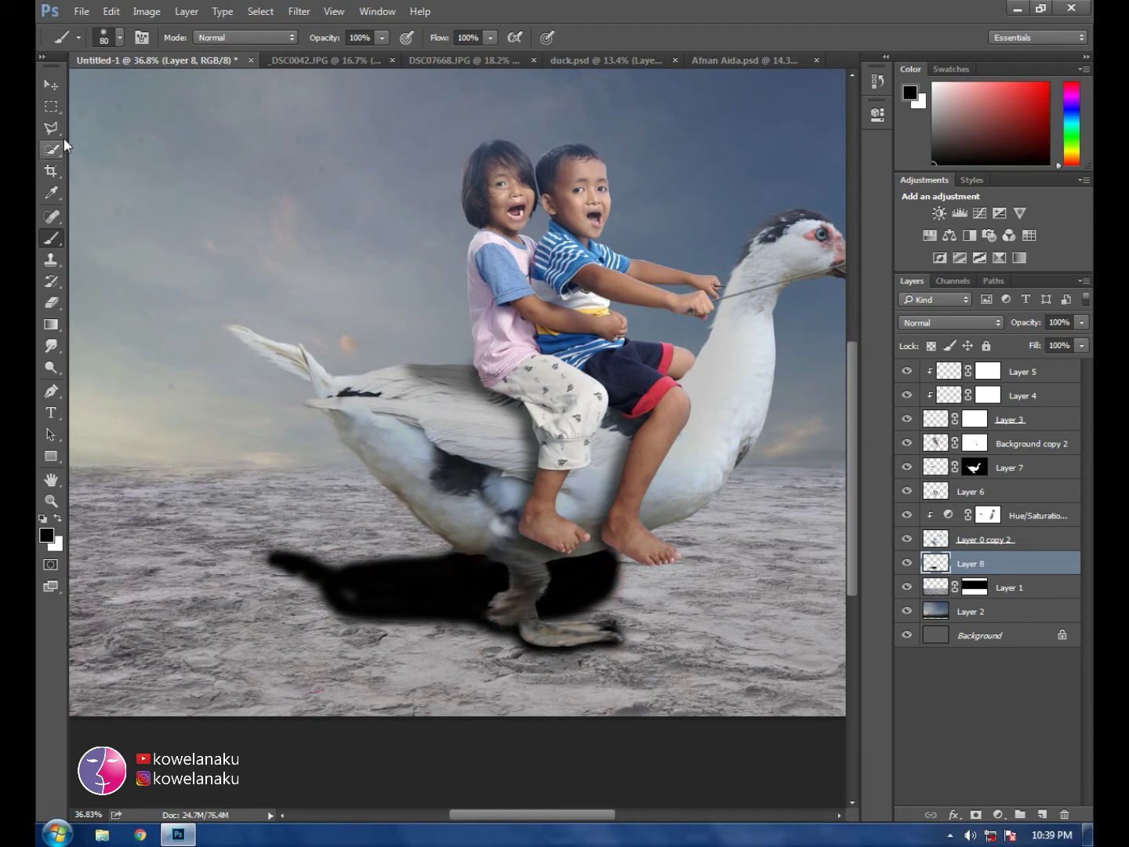
pyautogui.click(45, 83)
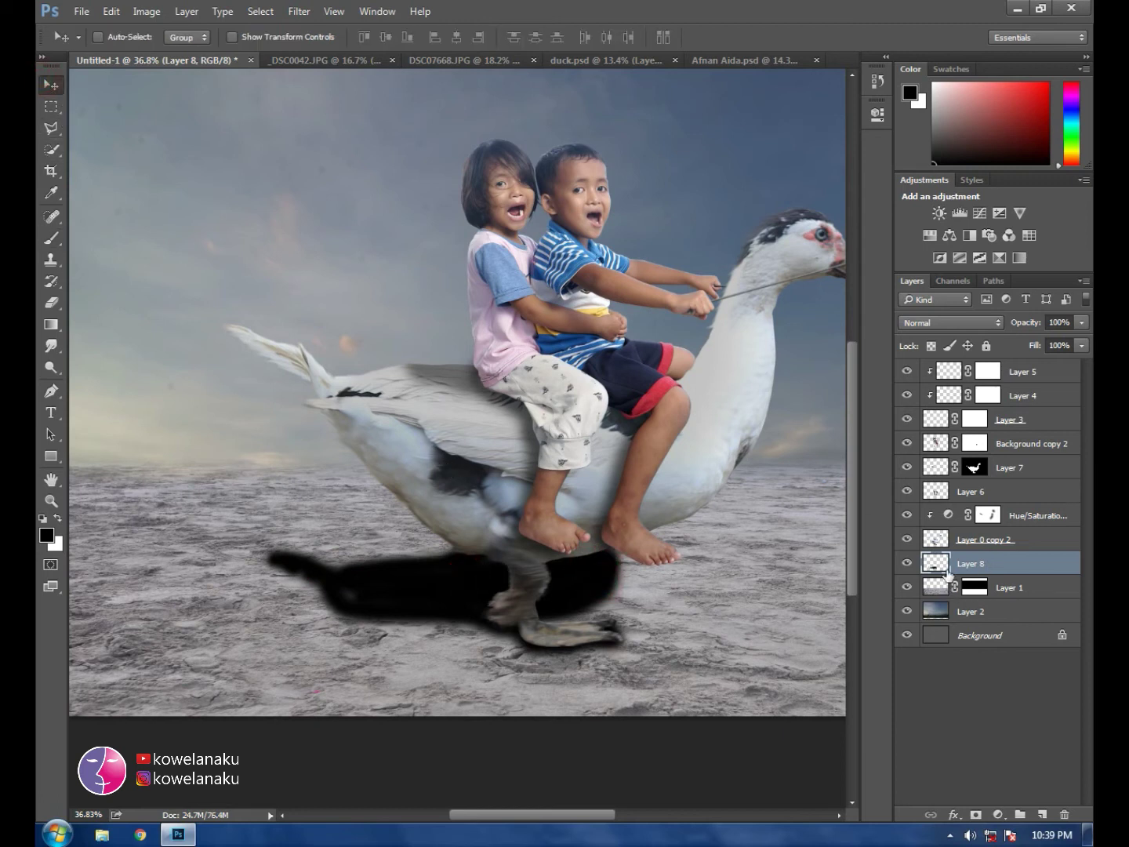
pyautogui.keyDown('ctrl'); pyautogui.click(912, 565); pyautogui.keyUp('ctrl')
pyautogui.click(232, 37)
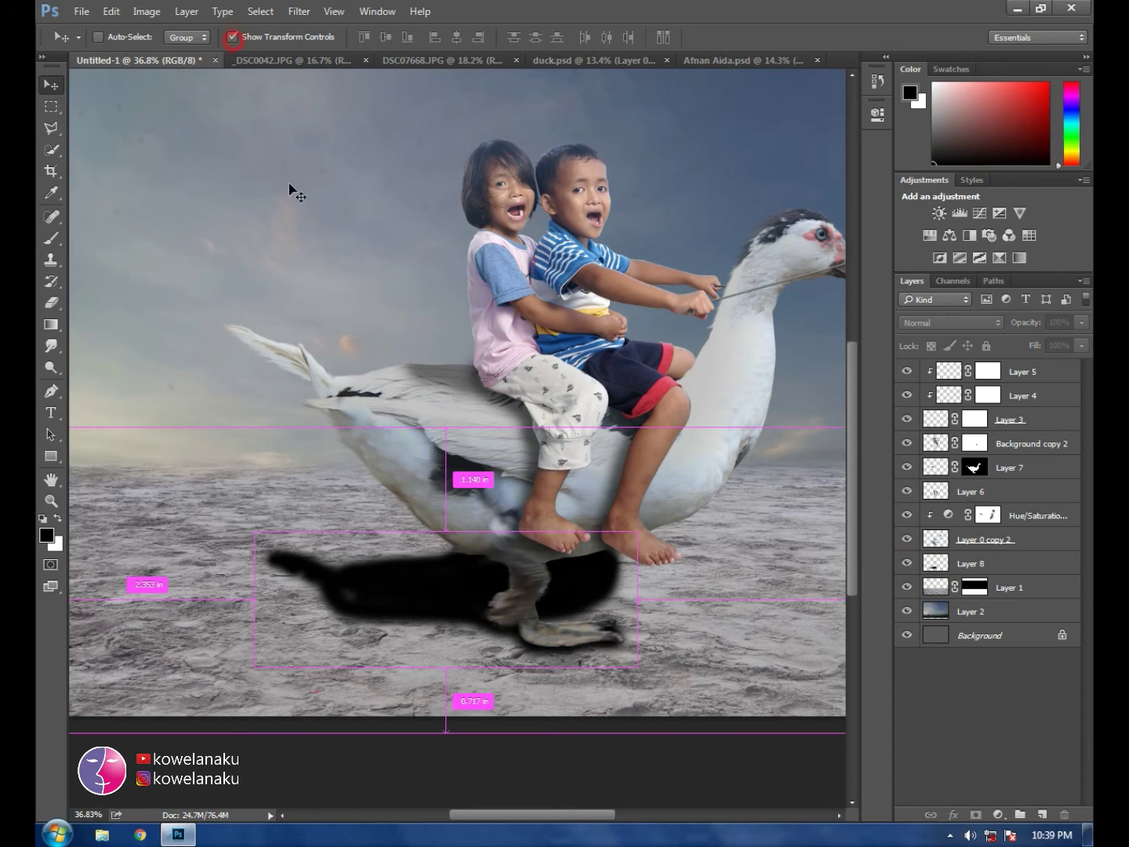
# Step: Free-transform Layer 8's shadow, skewing it to stretch back left across the sand
pyautogui.click(990, 584)
pyautogui.click(973, 563)
pyautogui.scroll(-2, 649, 568)
pyautogui.scroll(-2, 650, 568)
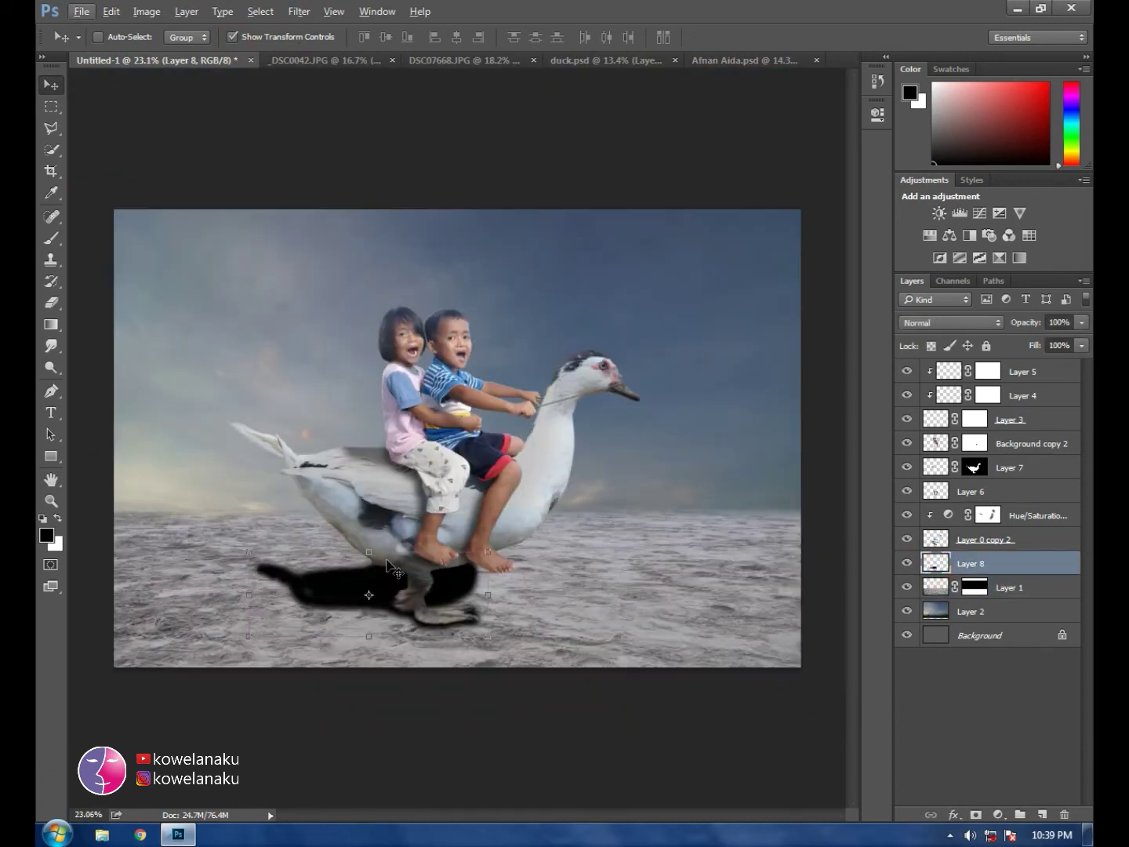
pyautogui.click(370, 553)
pyautogui.moveTo(251, 558); pyautogui.dragTo(205, 548)
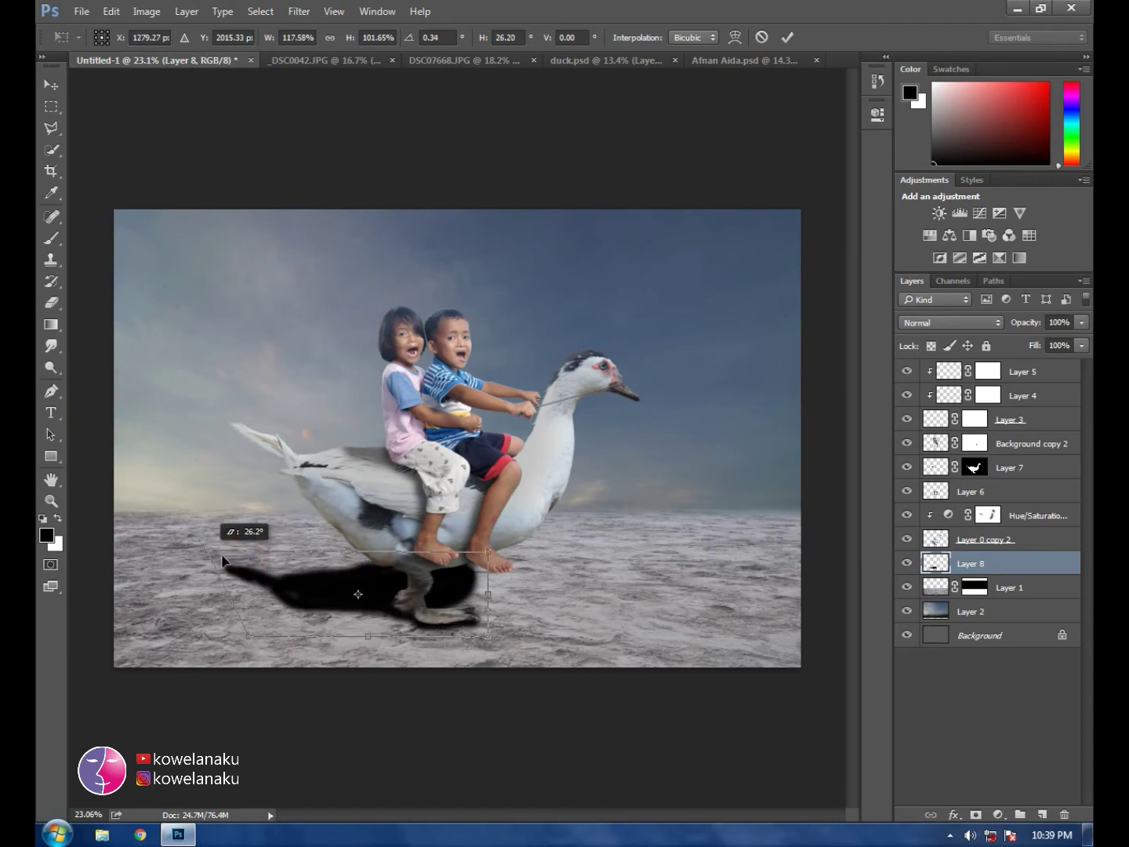
pyautogui.moveTo(465, 554); pyautogui.dragTo(428, 555)
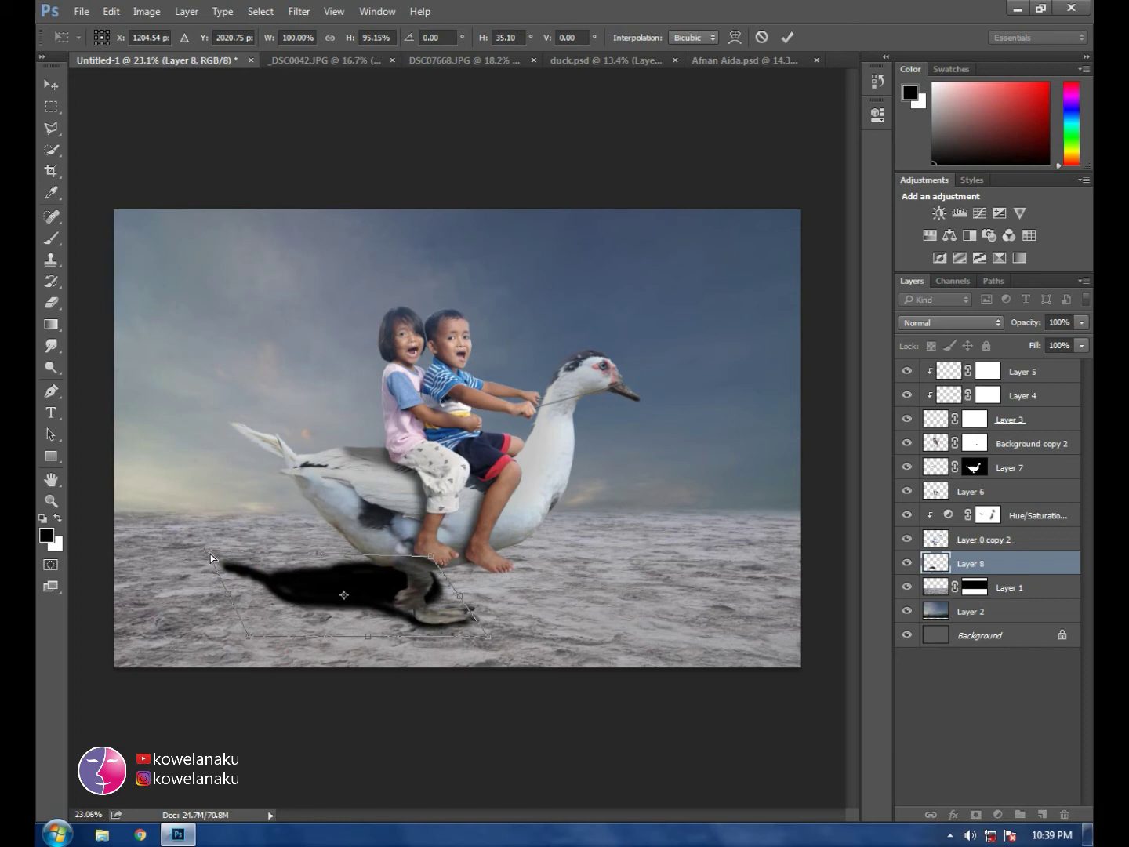
pyautogui.moveTo(214, 563); pyautogui.dragTo(214, 558)
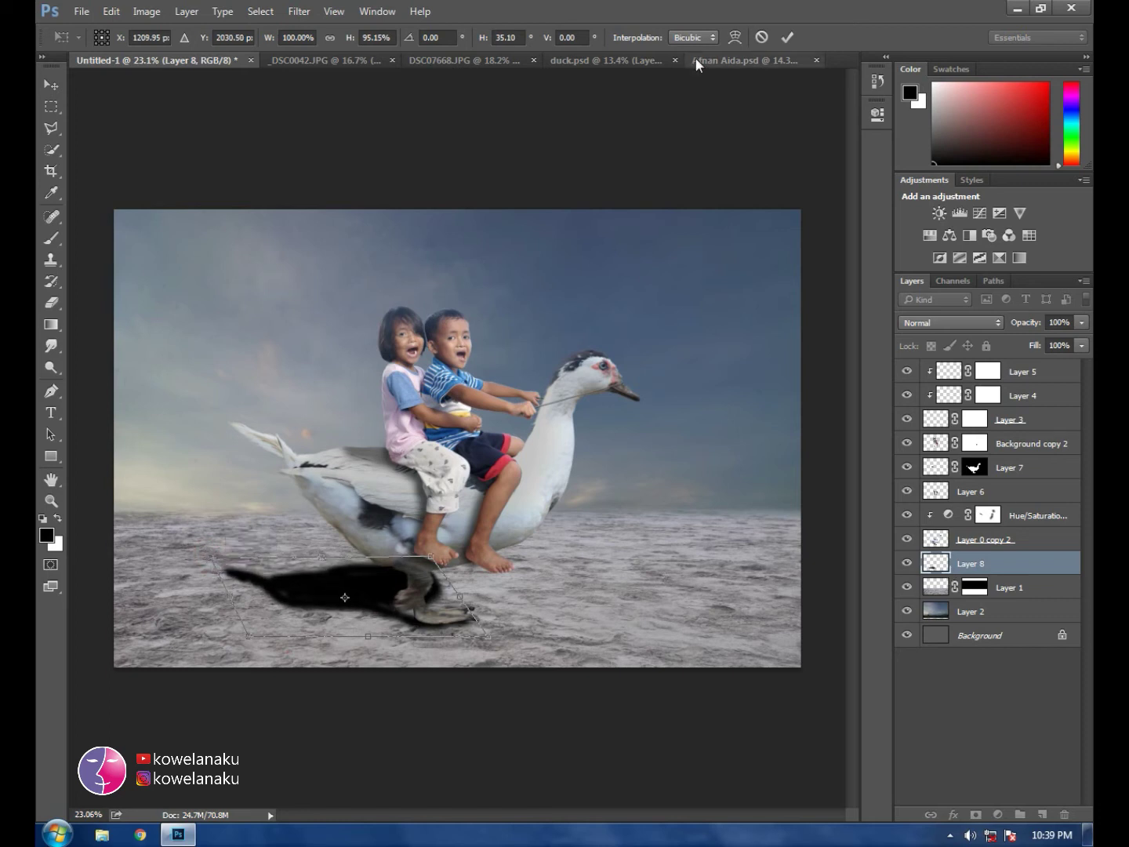
pyautogui.click(785, 38)
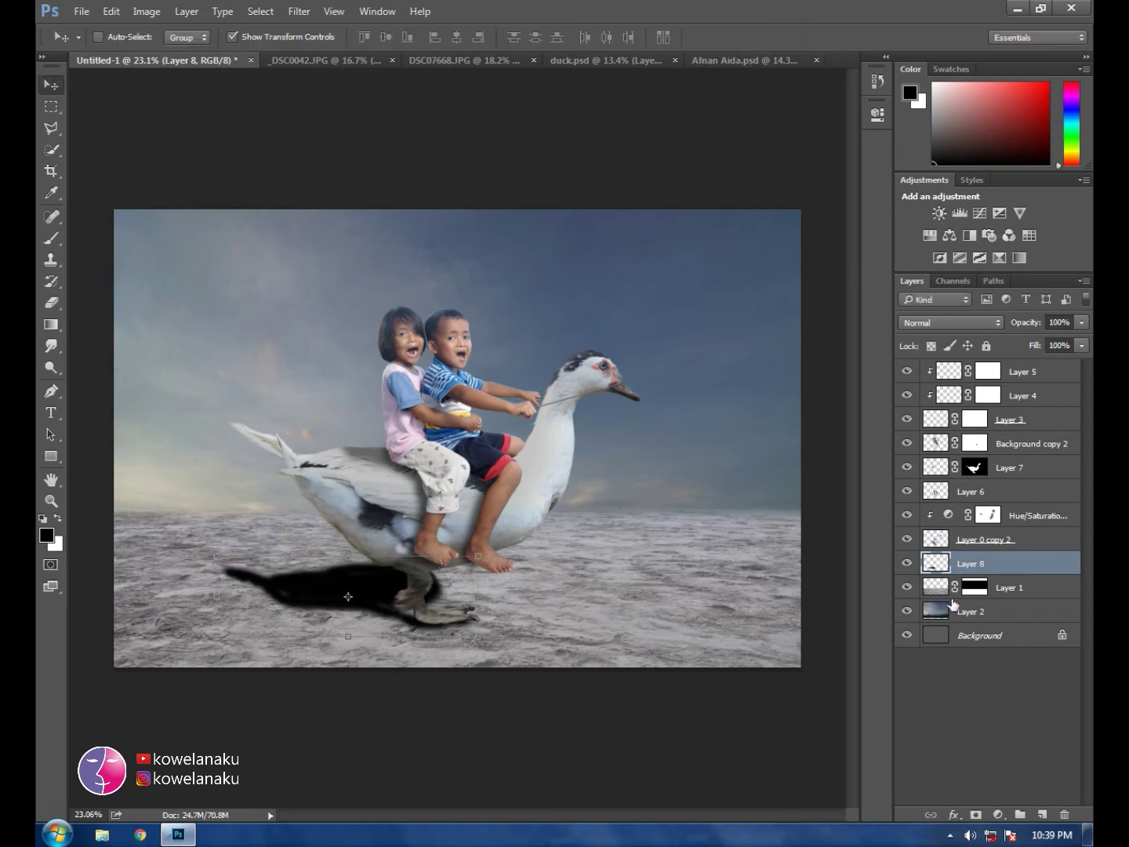
# Step: Add a layer mask to Layer 8 and brush on it along the shadow
pyautogui.click(976, 815)
pyautogui.scroll(2, 298, 525)
pyautogui.press('b')
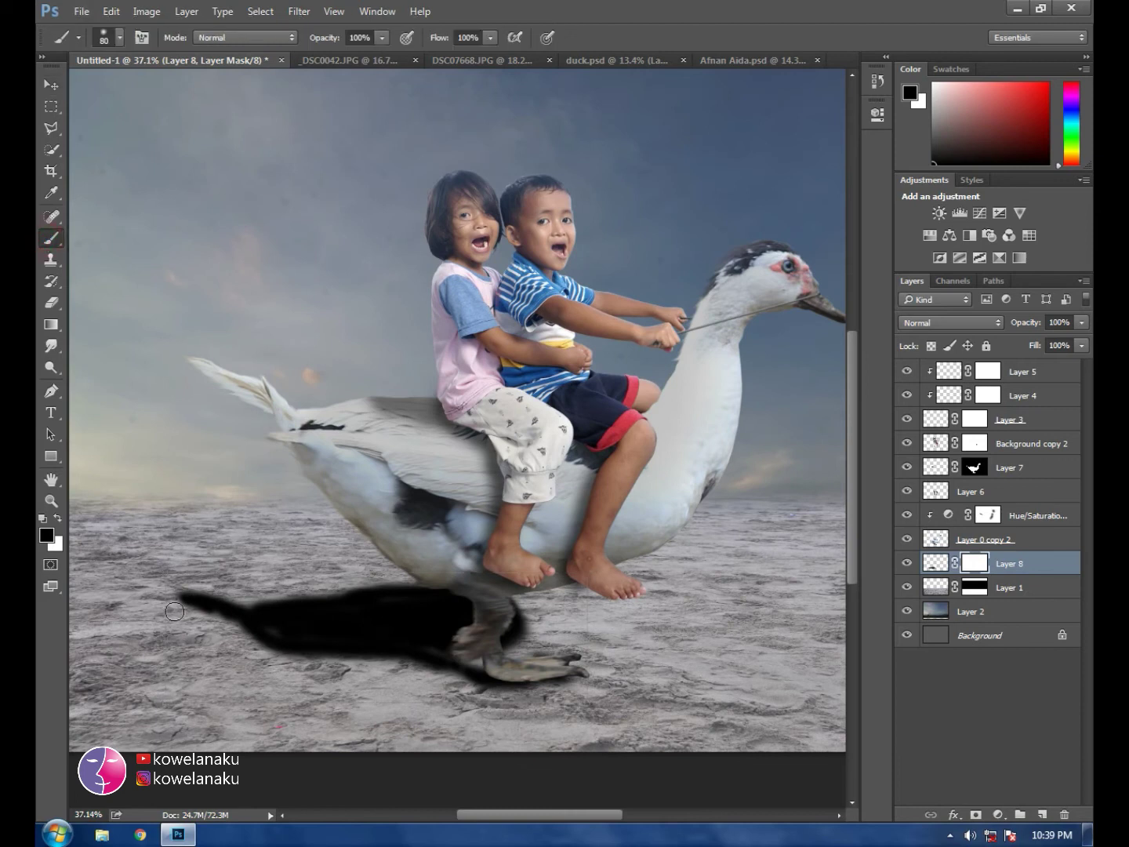
pyautogui.moveTo(176, 611)
pyautogui.mouseDown()
pyautogui.moveTo(218, 628)
pyautogui.moveTo(244, 591)
pyautogui.moveTo(270, 606)
pyautogui.mouseUp()
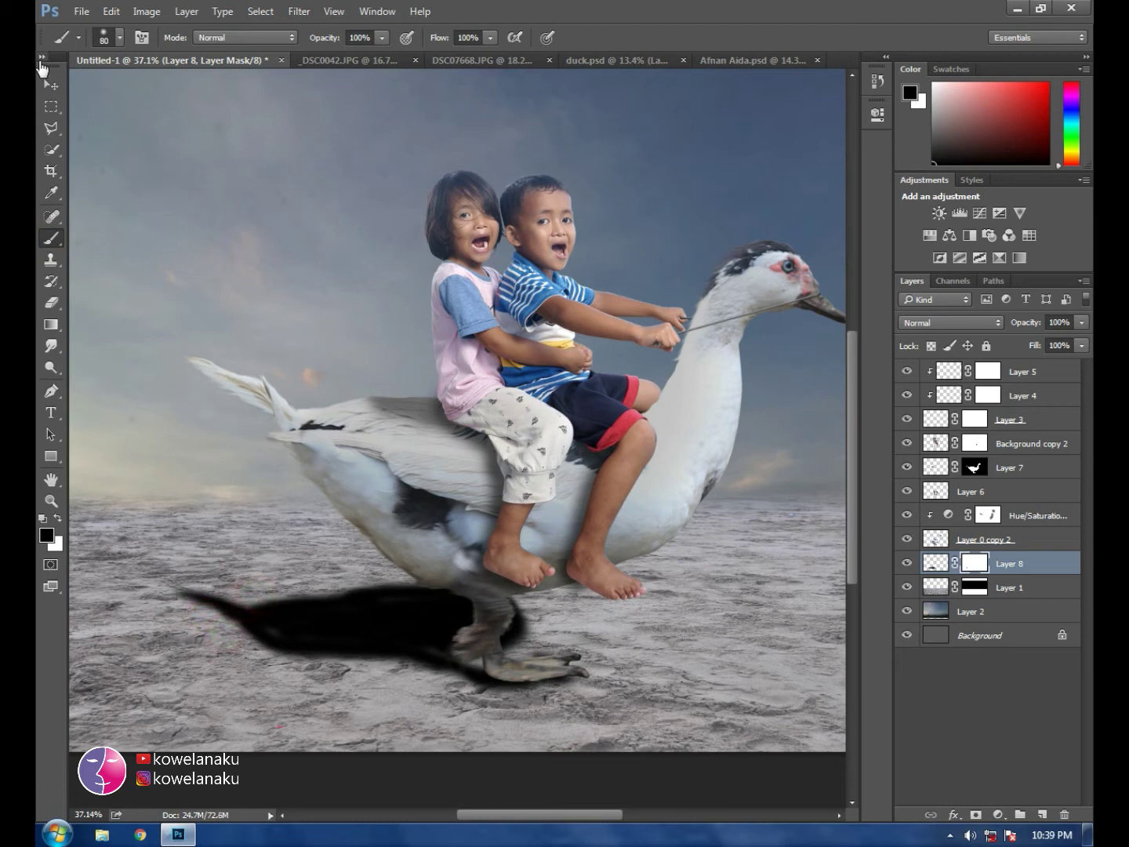
pyautogui.click(47, 84)
# Step: Set the shadow layer's opacity to 82% and fill to 67%
pyautogui.click(1082, 326)
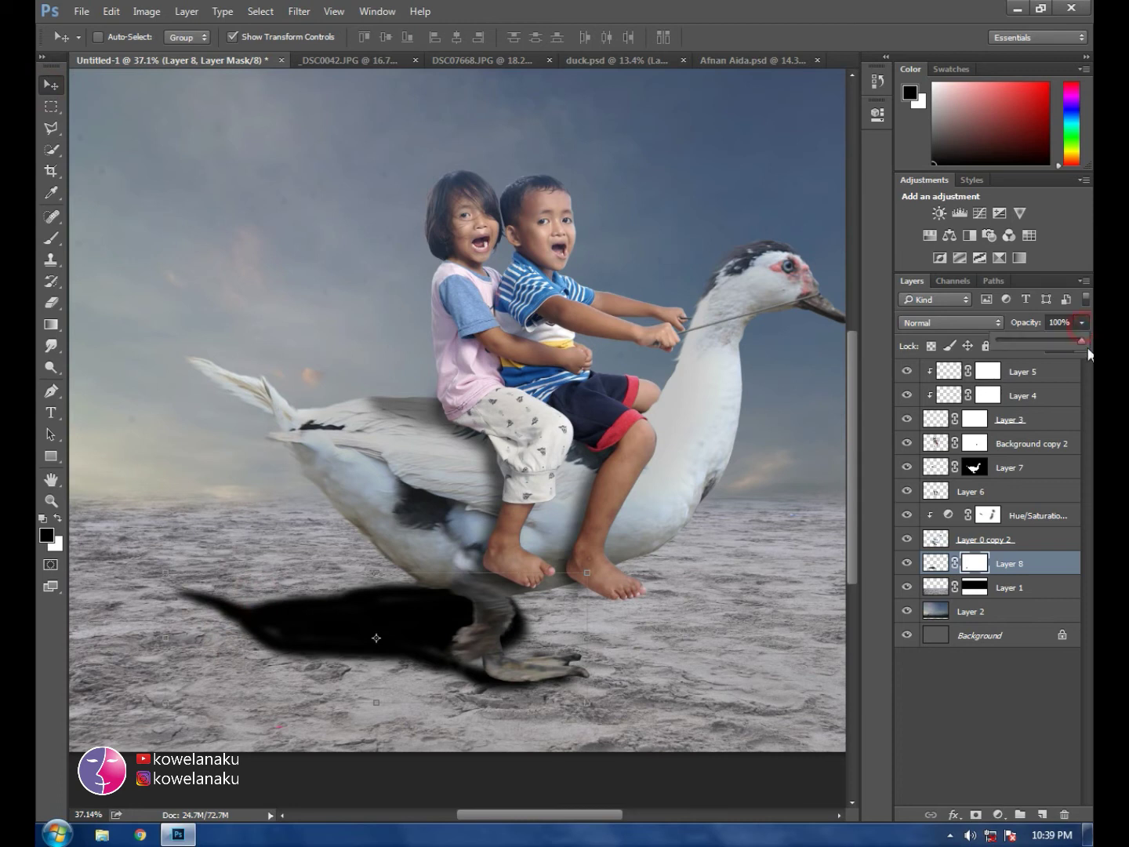
pyautogui.moveTo(1059, 343)
pyautogui.mouseDown()
pyautogui.moveTo(1067, 367)
pyautogui.moveTo(1053, 364)
pyautogui.mouseUp()
pyautogui.click(1079, 346)
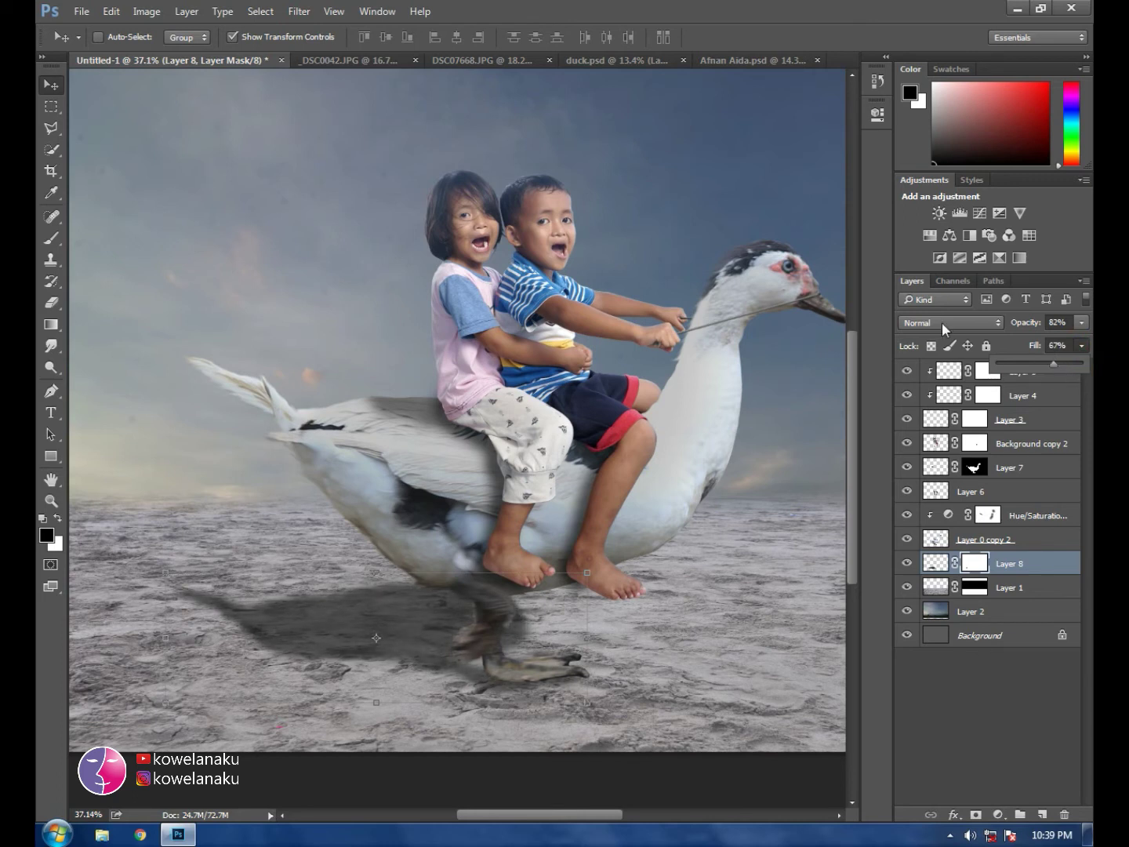
pyautogui.click(44, 87)
# Step: Apply a Gaussian Blur of about 4.3 pixels to the shadow's pixels
pyautogui.click(935, 562)
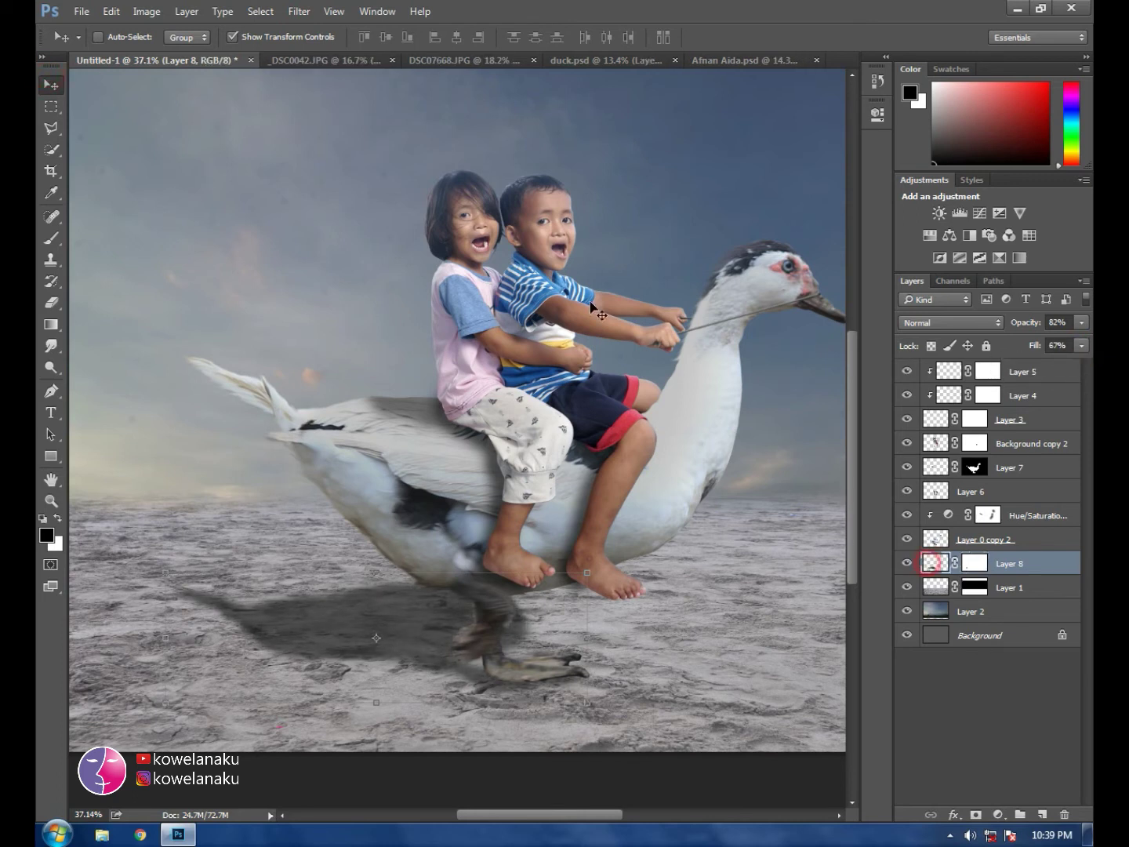
pyautogui.click(299, 11)
pyautogui.moveTo(396, 177)
pyautogui.click(565, 243)
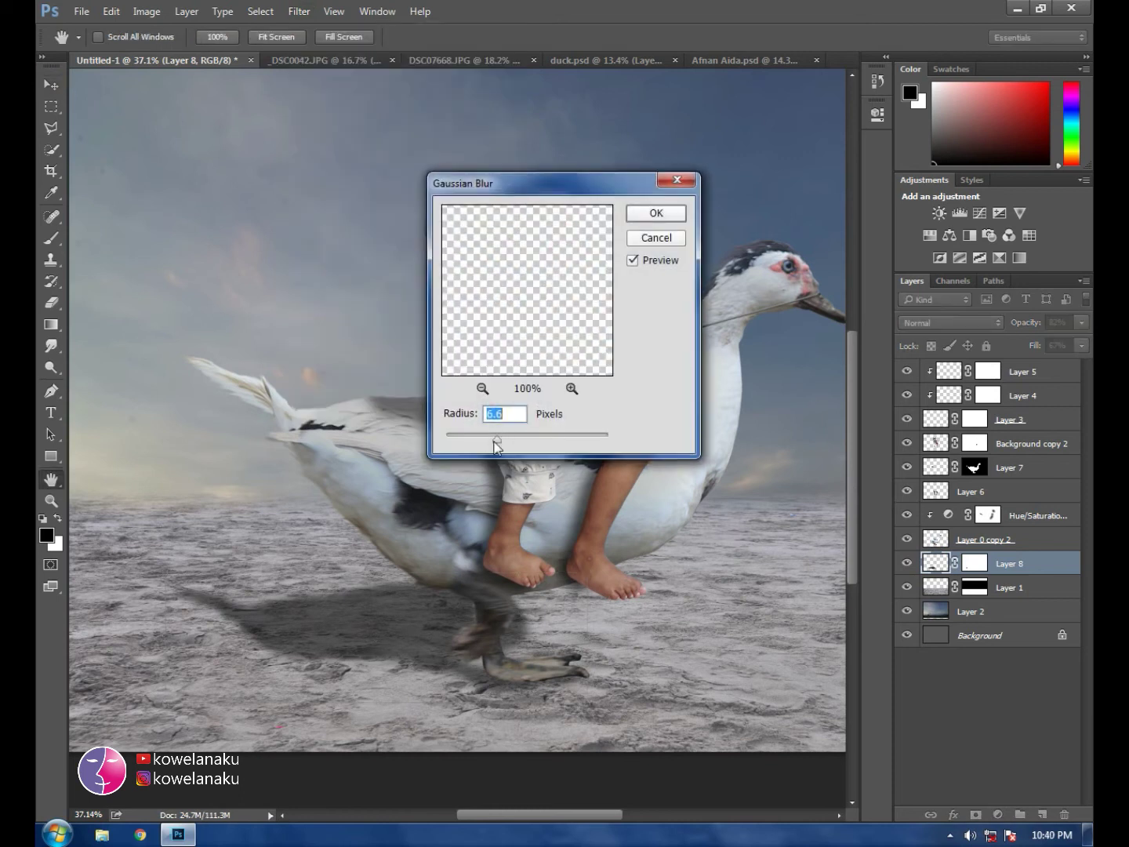
pyautogui.moveTo(494, 438); pyautogui.dragTo(486, 443)
pyautogui.click(657, 213)
# Step: Paint on Layer 8's mask to remove the shadow around the duck's foot
pyautogui.press('v')
pyautogui.scroll(2, 547, 679)
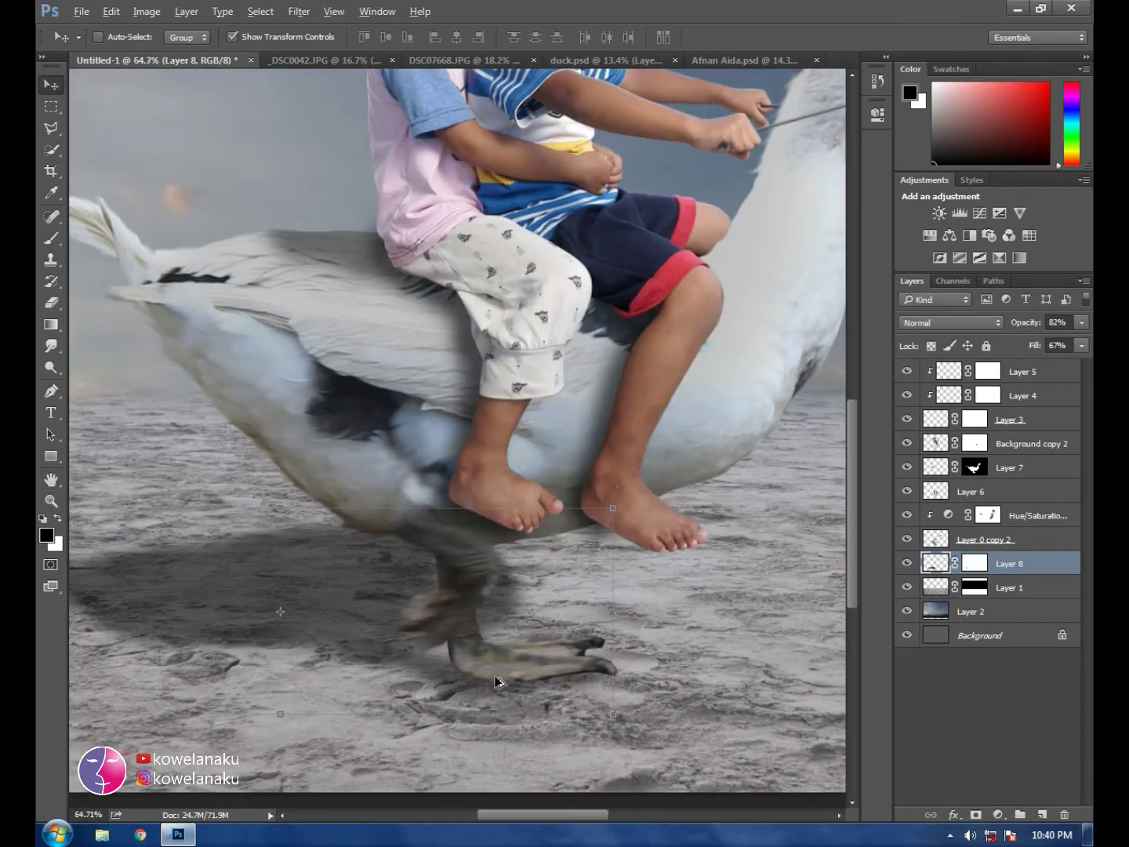
pyautogui.scroll(2, 548, 678)
pyautogui.click(967, 566)
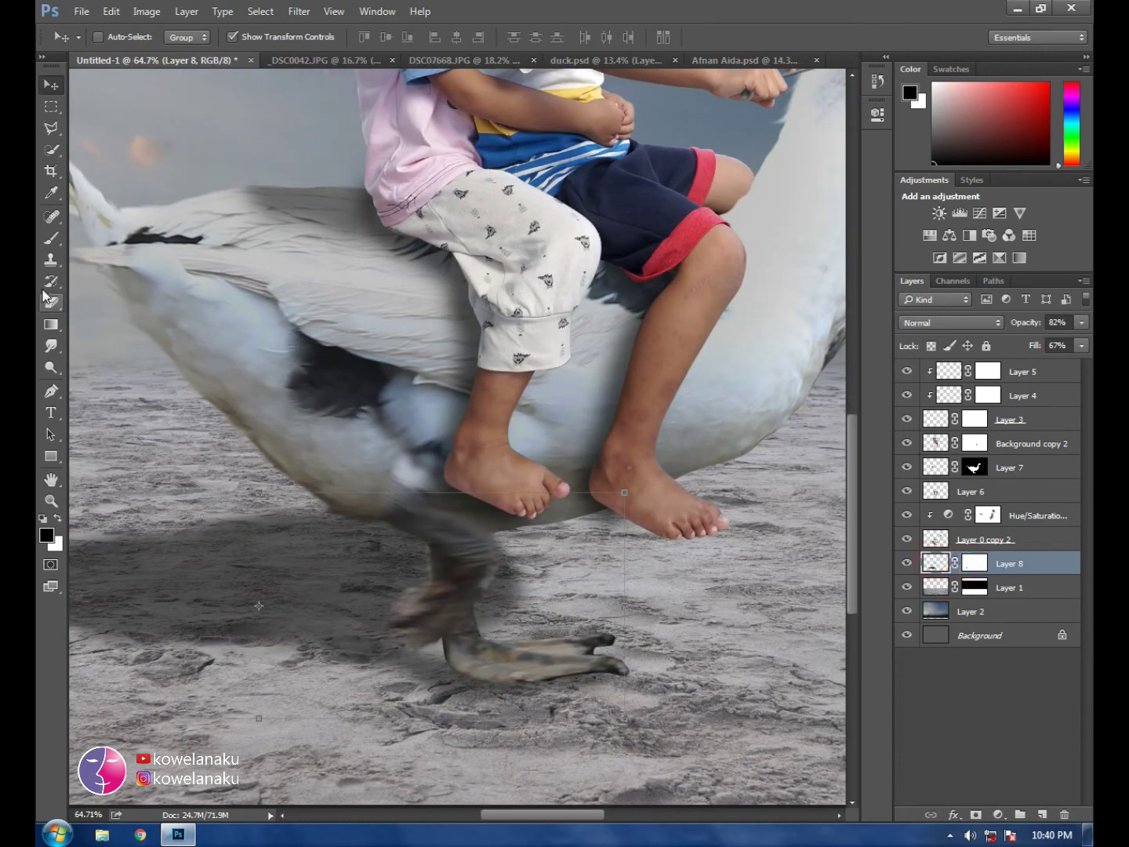
pyautogui.click(51, 237)
pyautogui.moveTo(433, 645); pyautogui.dragTo(555, 657)
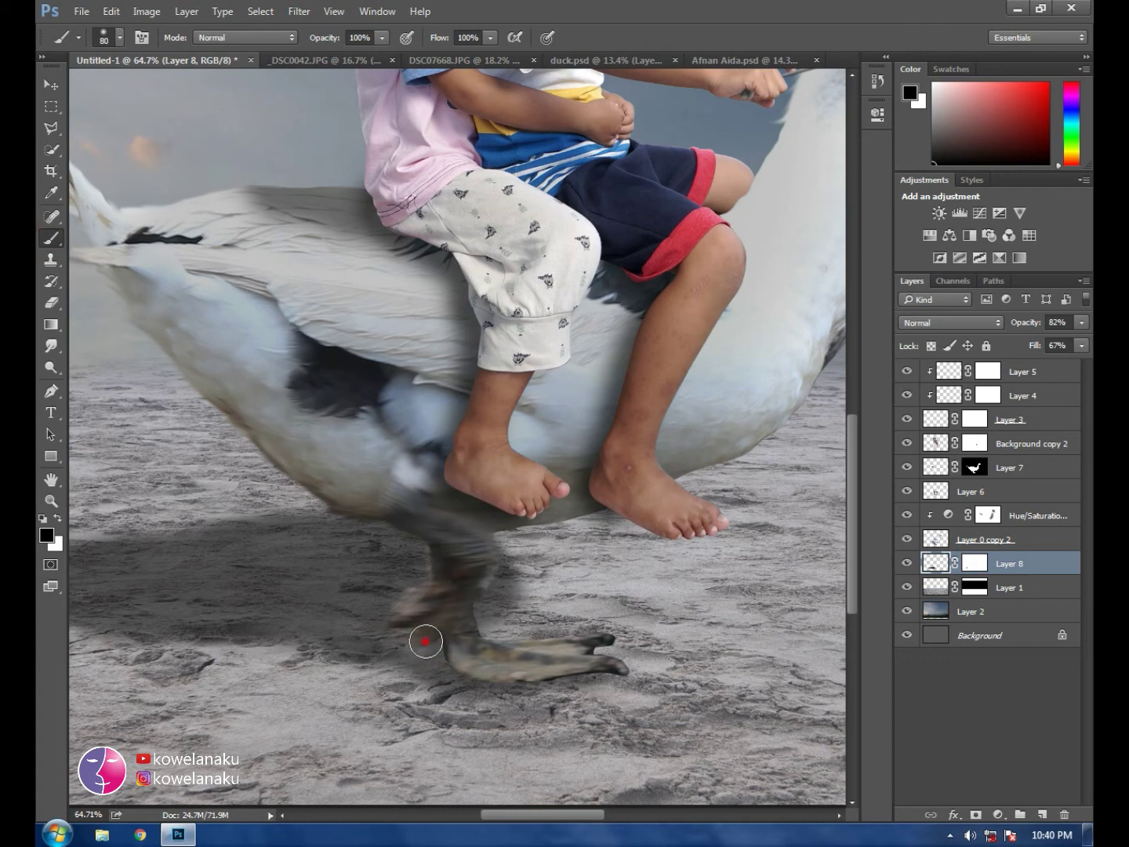
# Step: Finish masking the shadow around the duck's foot
pyautogui.moveTo(478, 673); pyautogui.dragTo(449, 642)
pyautogui.click(51, 83)
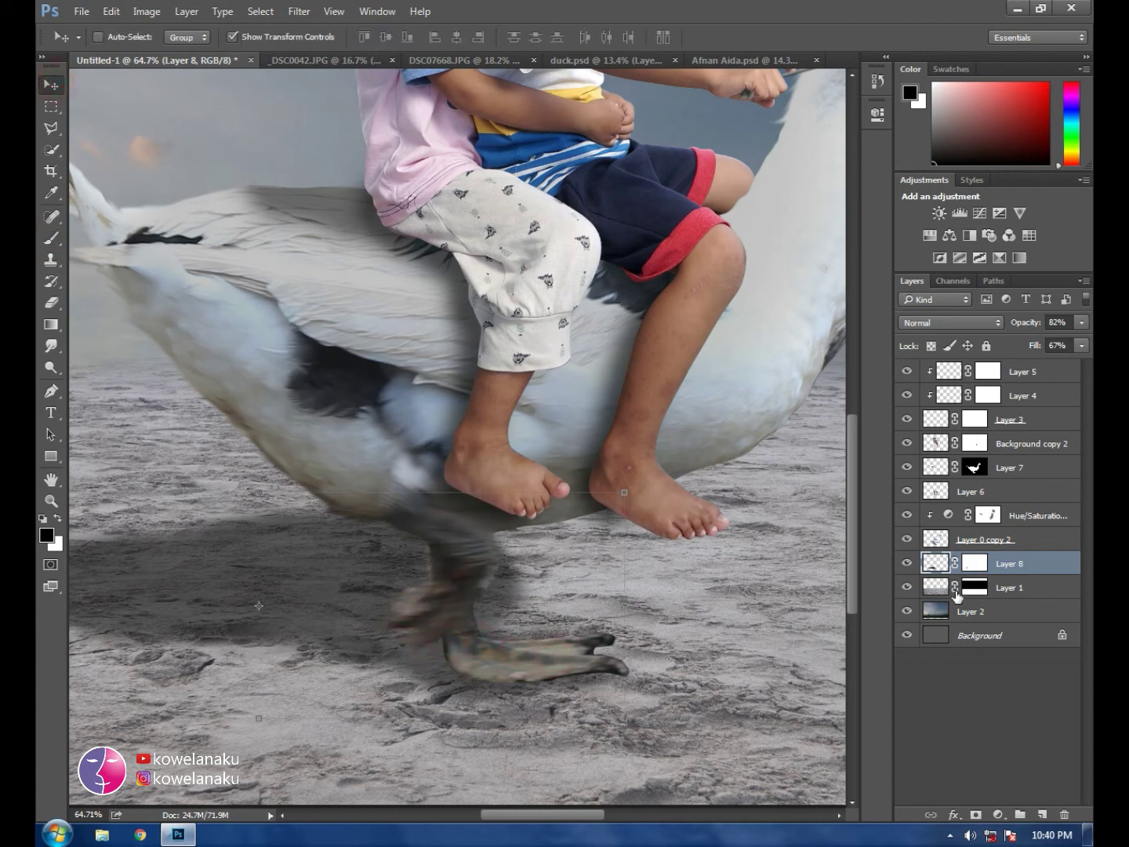
pyautogui.rightClick(934, 564)
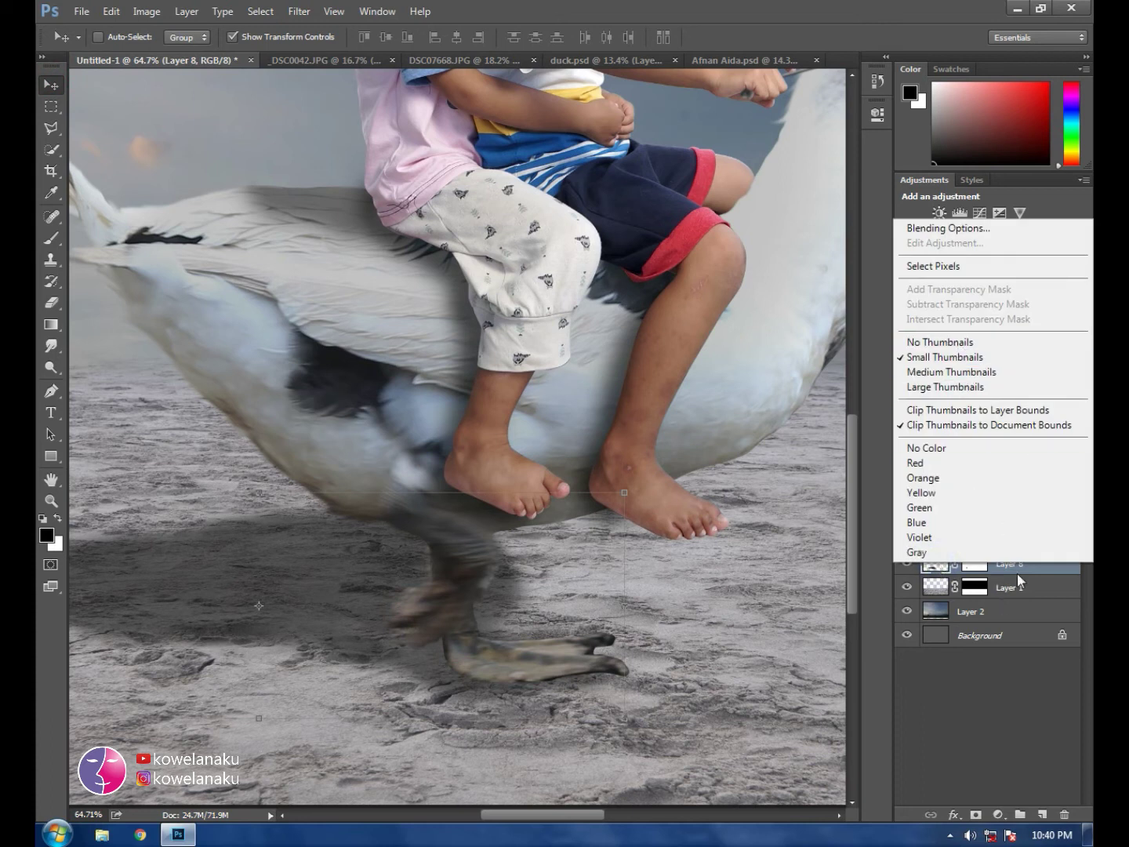
pyautogui.click(1018, 564)
# Step: Duplicate the shadow layer as Layer 8 copy and fit the whole image in view
pyautogui.rightClick(1051, 569)
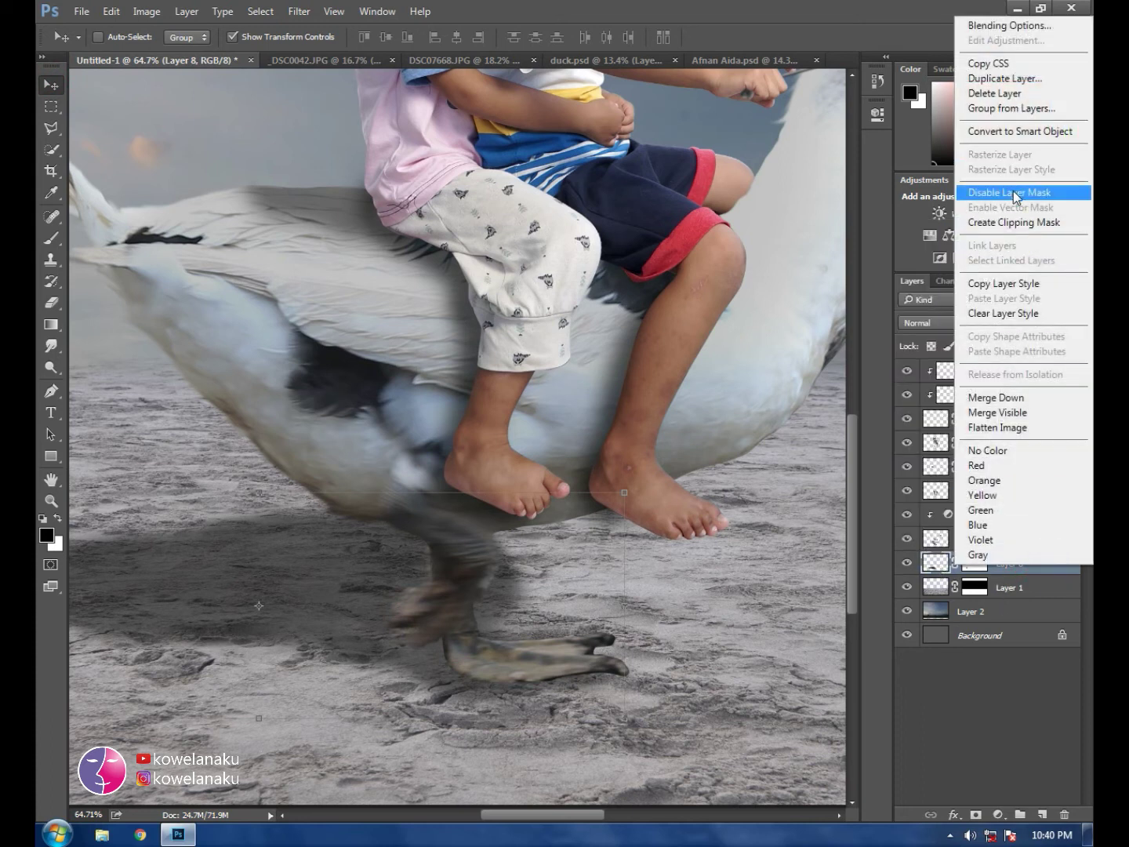
pyautogui.click(1004, 79)
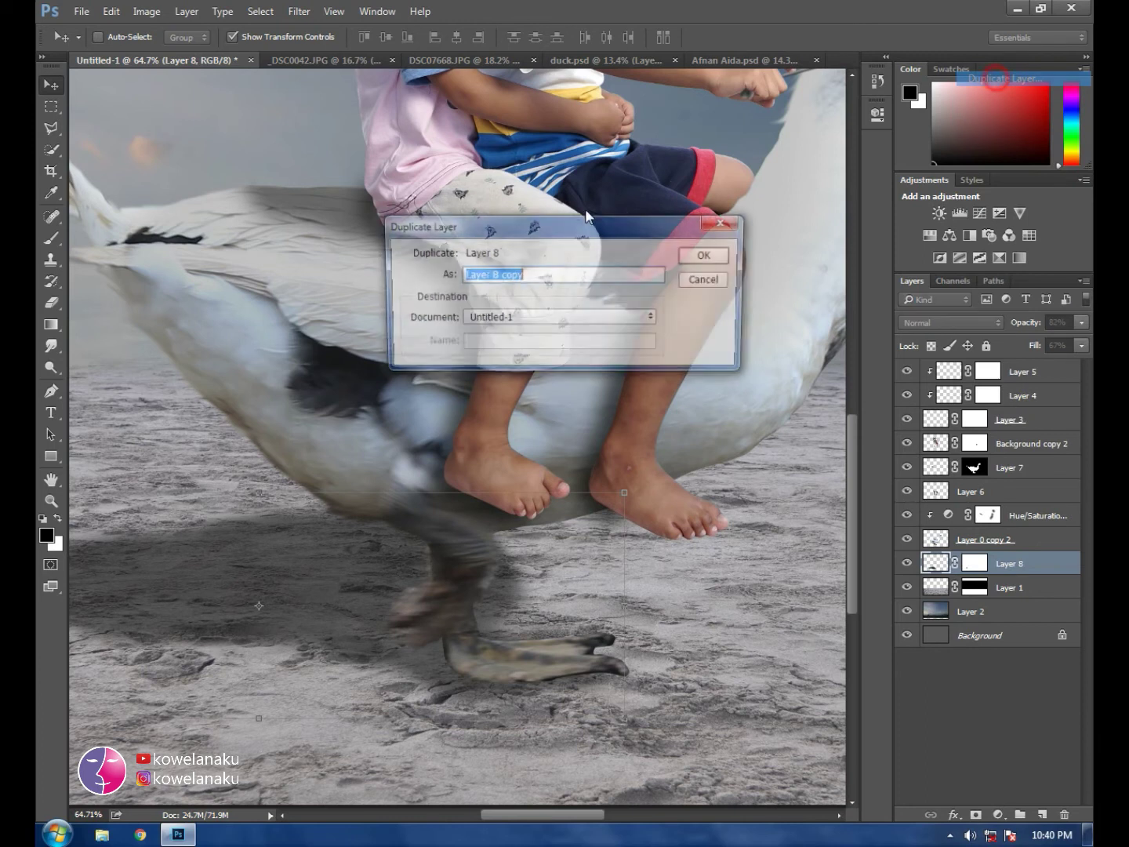
pyautogui.click(709, 257)
pyautogui.hotkey('ctrl', '0')
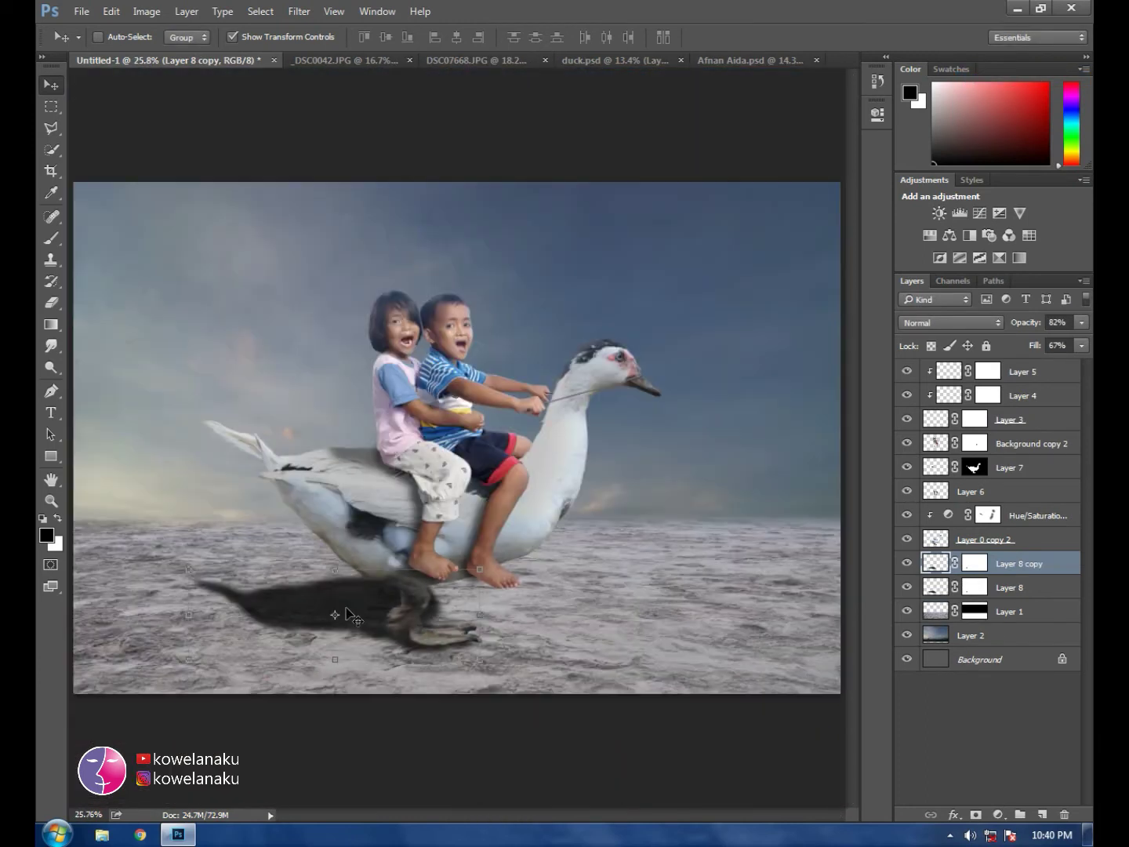
# Step: Flip the copied shadow vertically and move it down below the duck
pyautogui.click(331, 570)
pyautogui.rightClick(346, 590)
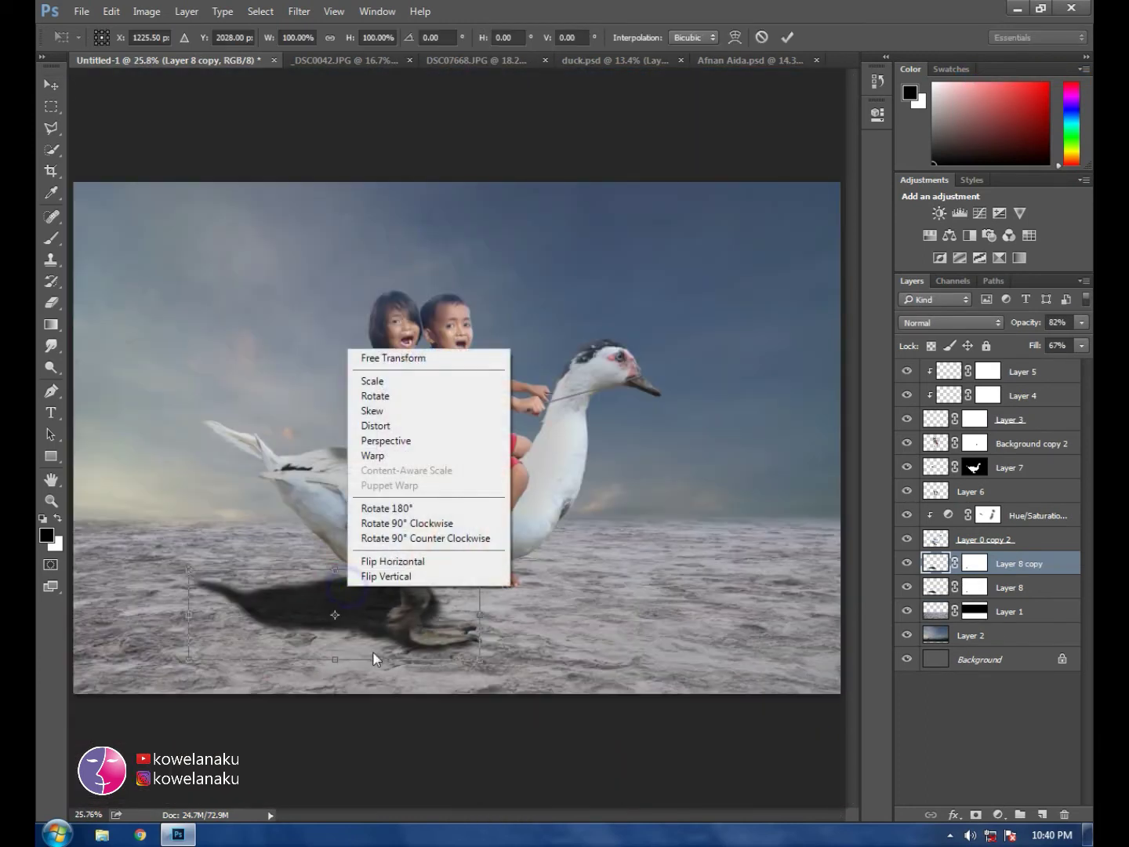
pyautogui.click(387, 577)
pyautogui.moveTo(373, 625)
pyautogui.mouseDown()
pyautogui.moveTo(401, 700)
pyautogui.moveTo(412, 686)
pyautogui.mouseUp()
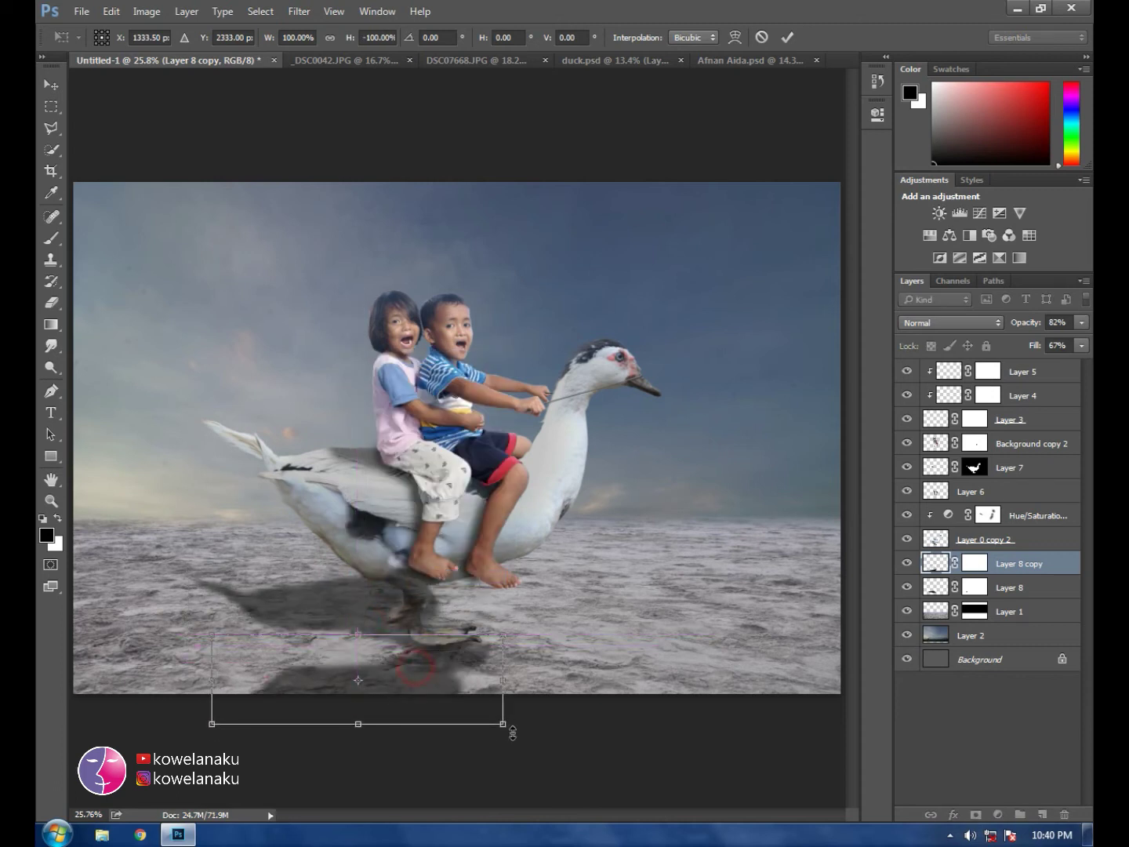
# Step: Distort the flipped shadow's corners and edges so it spreads forward across the sand
pyautogui.moveTo(503, 723); pyautogui.dragTo(624, 709)
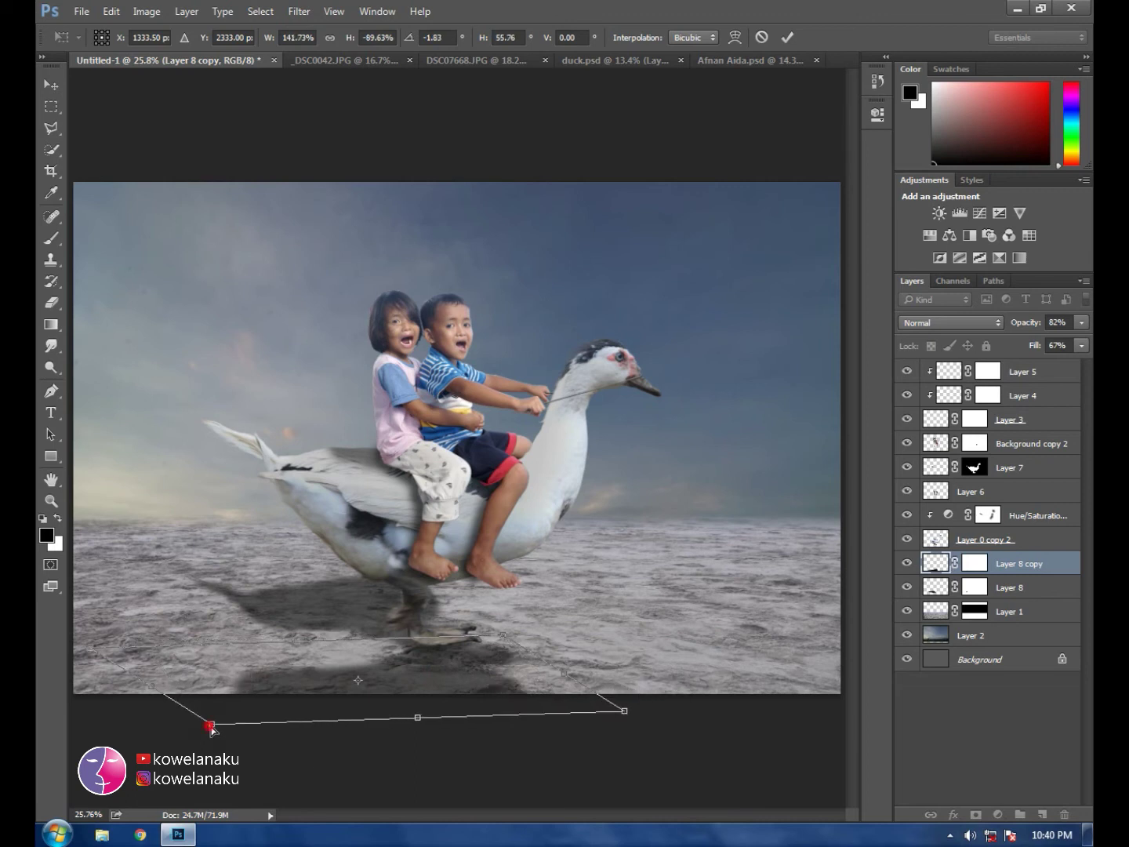
pyautogui.moveTo(211, 727); pyautogui.dragTo(398, 731)
pyautogui.moveTo(502, 634); pyautogui.dragTo(449, 625)
pyautogui.moveTo(625, 713); pyautogui.dragTo(704, 691)
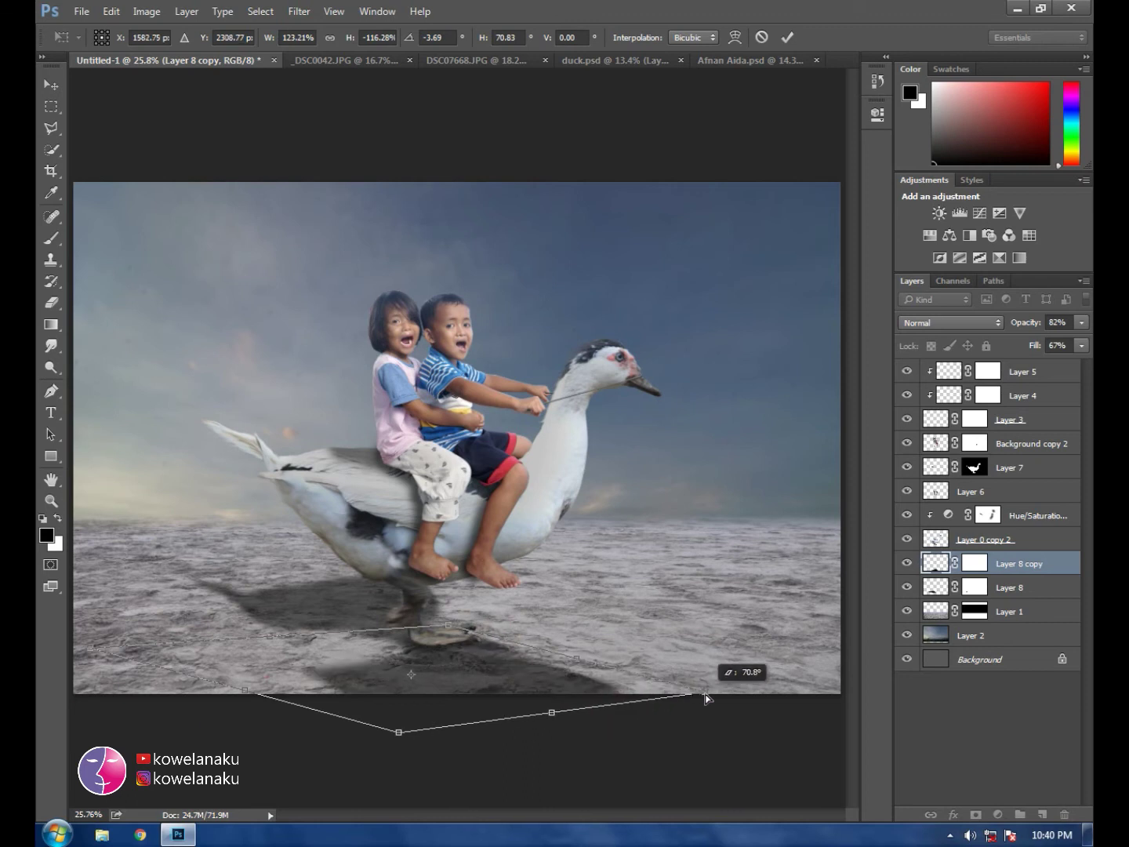
pyautogui.moveTo(117, 646); pyautogui.dragTo(182, 661)
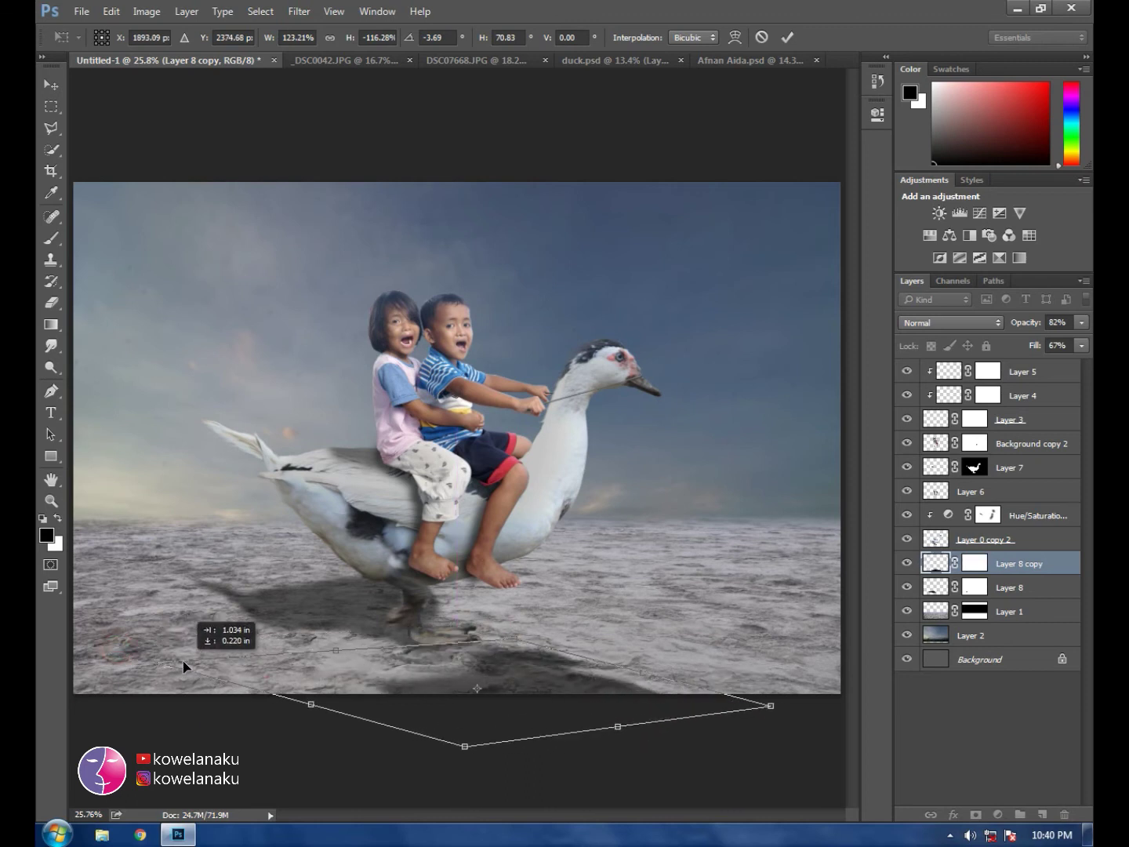
pyautogui.moveTo(511, 639); pyautogui.dragTo(465, 633)
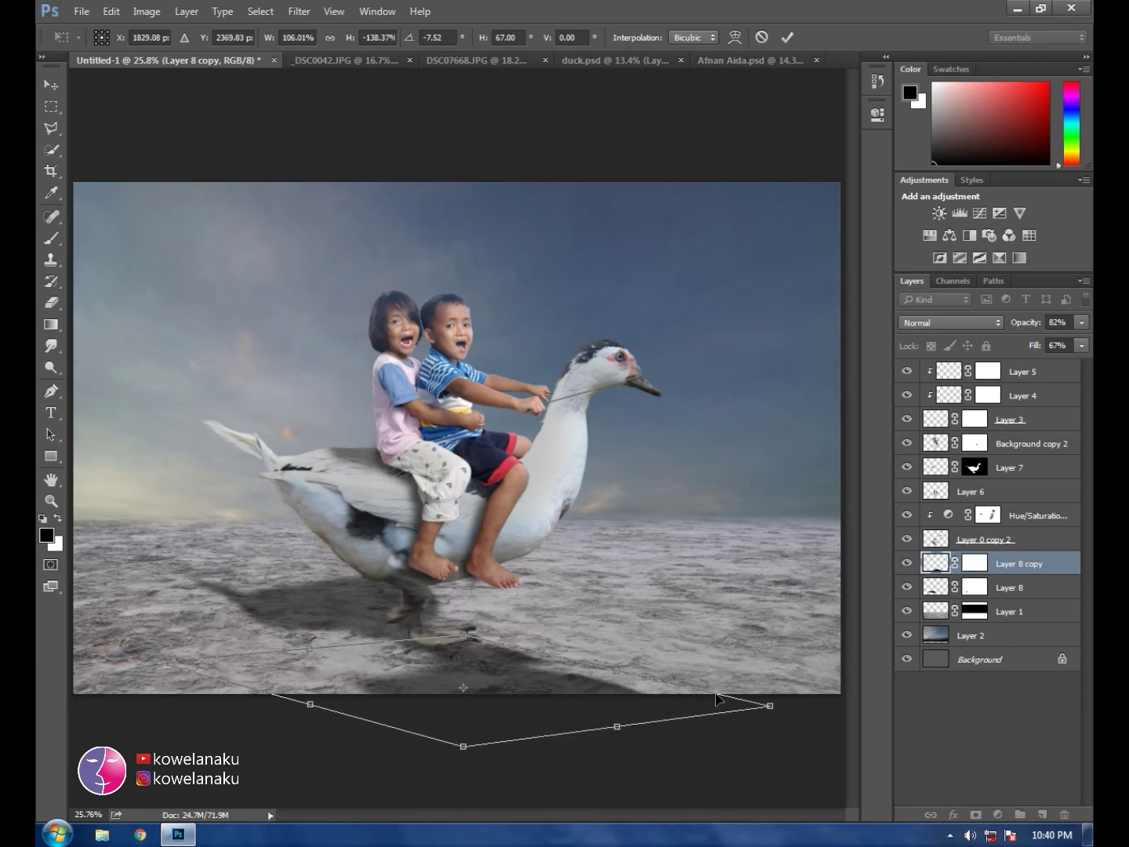
pyautogui.moveTo(464, 747); pyautogui.dragTo(450, 724)
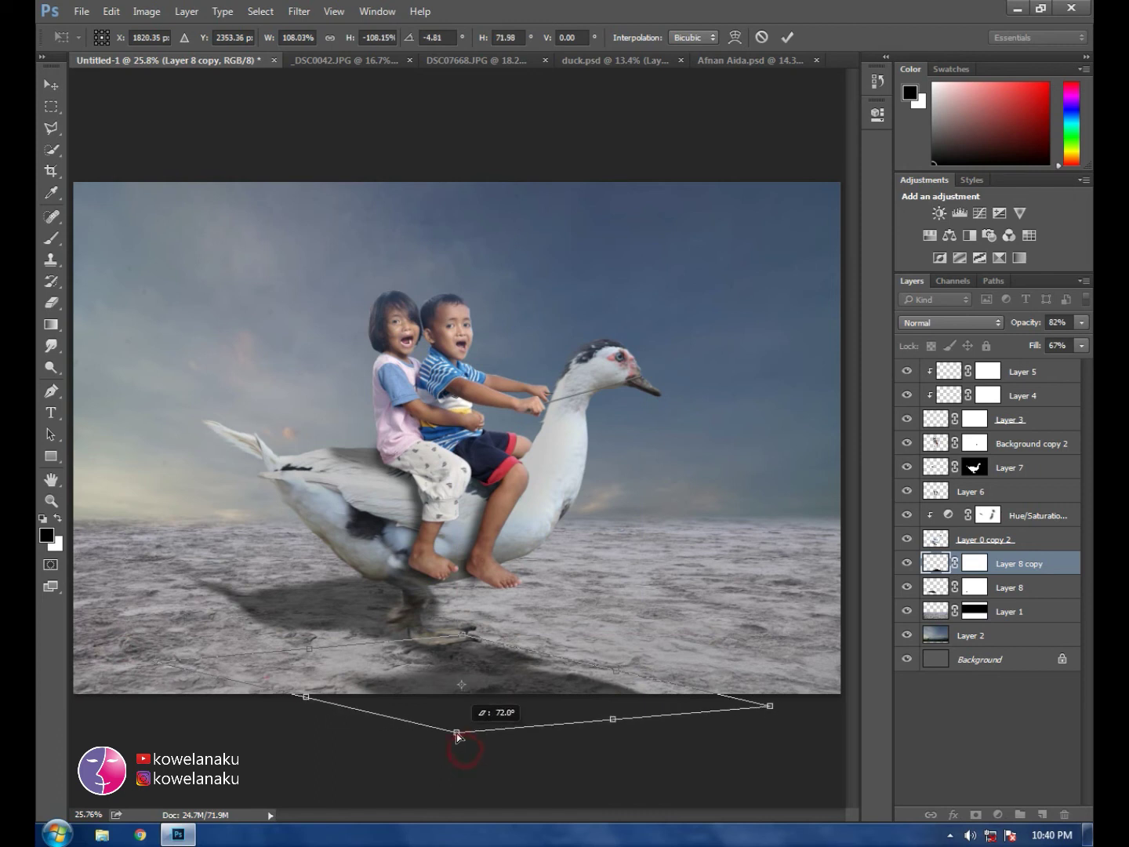
pyautogui.moveTo(772, 709); pyautogui.dragTo(814, 724)
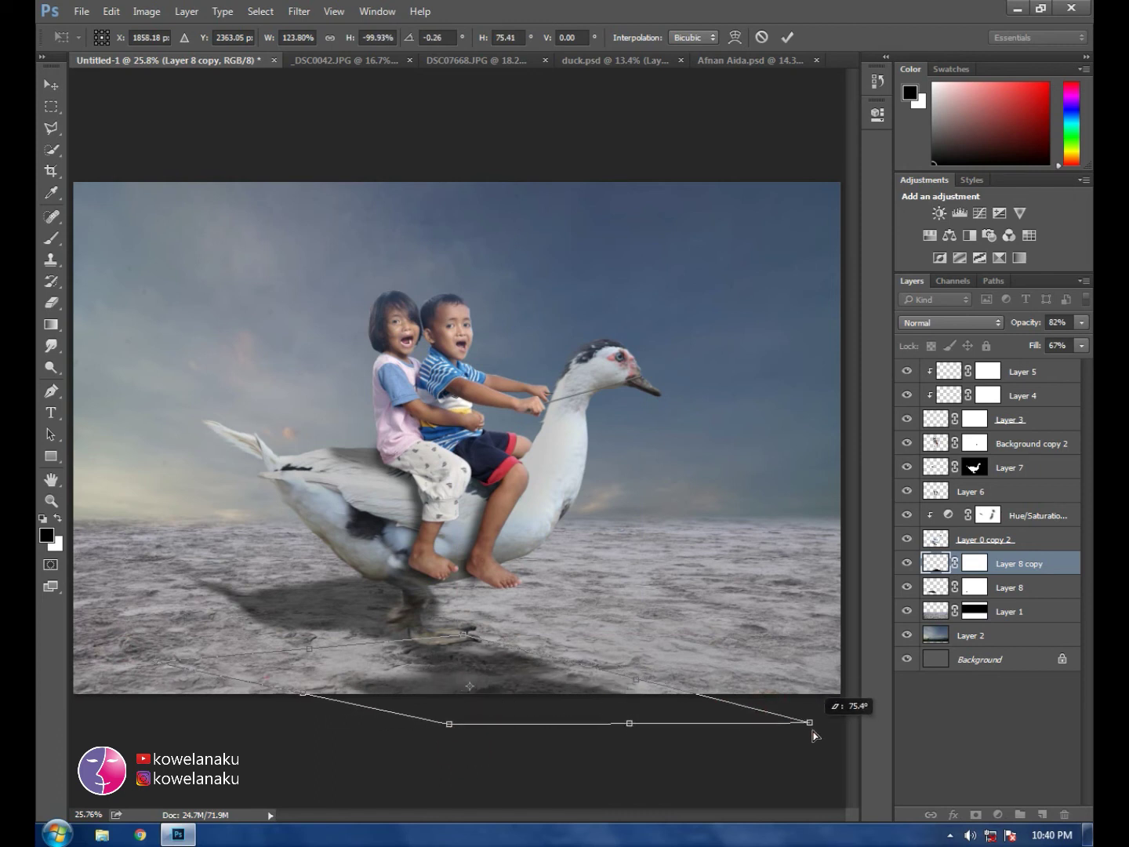
pyautogui.moveTo(463, 633); pyautogui.dragTo(420, 620)
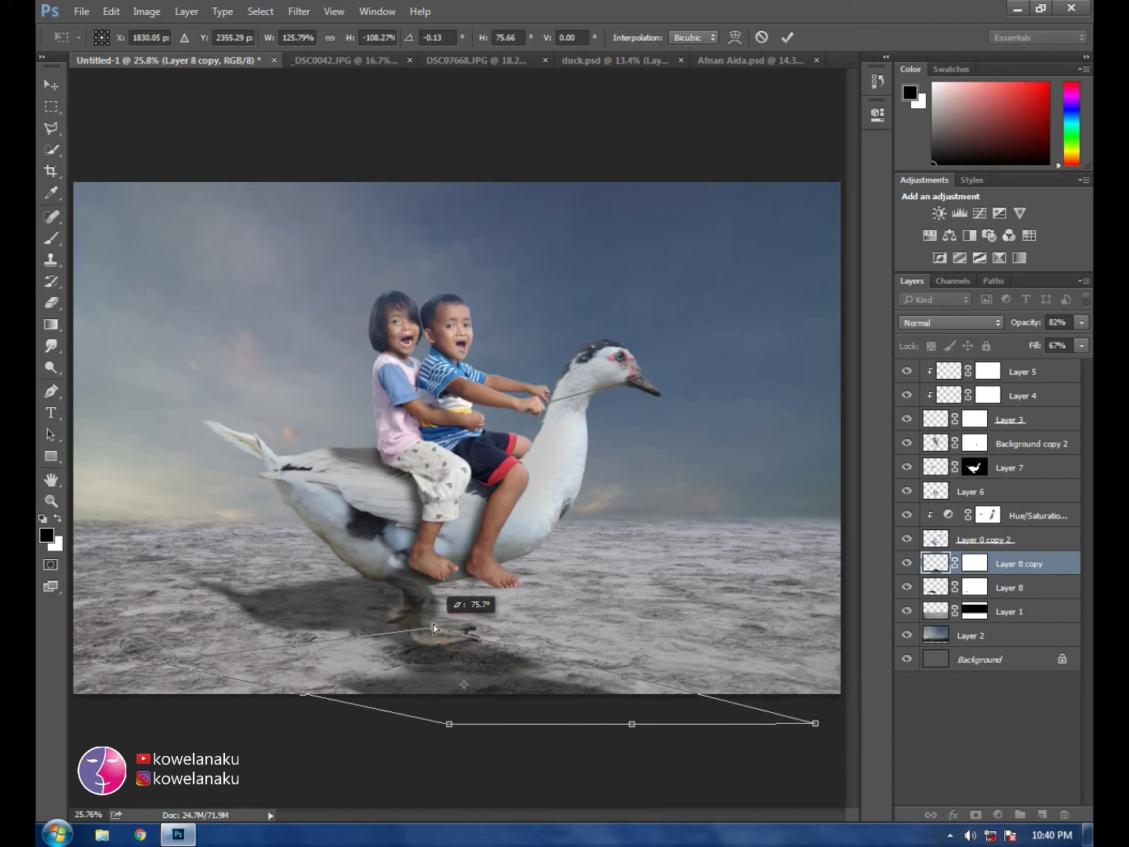
pyautogui.moveTo(536, 675); pyautogui.dragTo(494, 652)
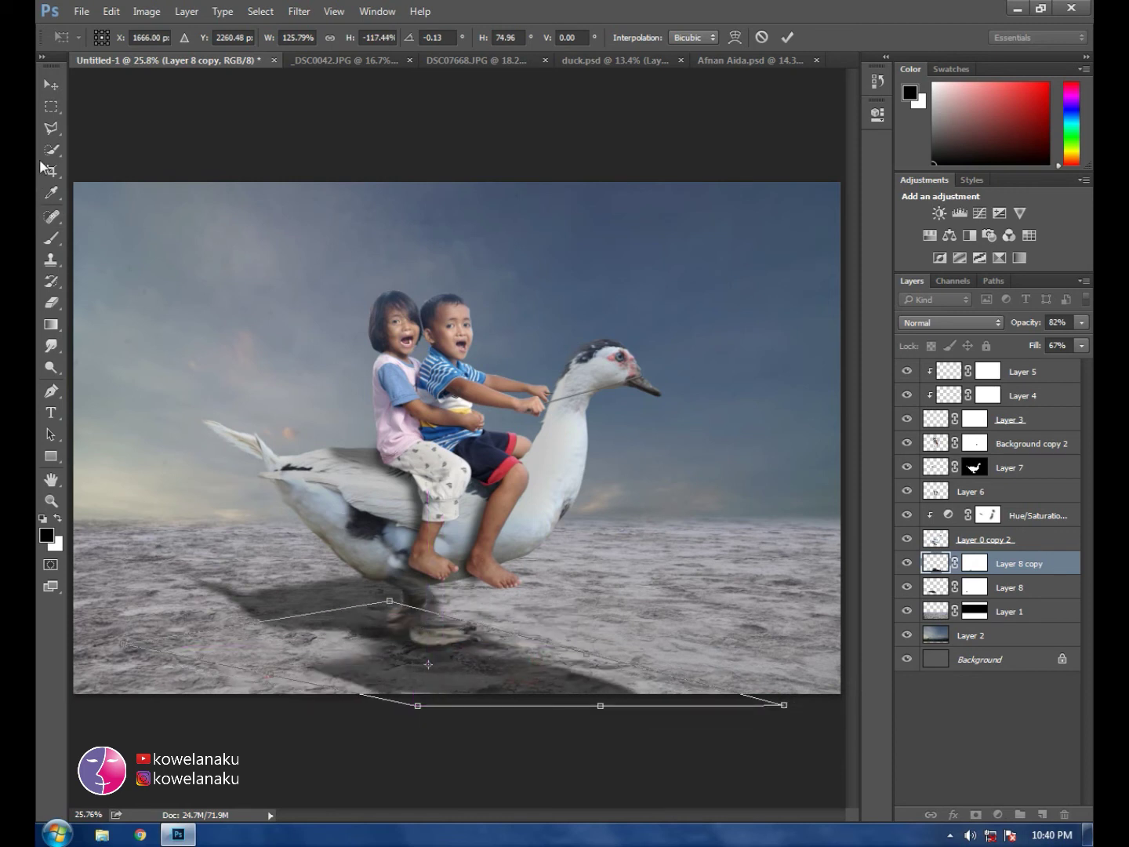
pyautogui.click(51, 84)
# Step: Apply the transform and brush black at size 250 on Layer 8 copy's mask under the duck's legs
pyautogui.click(490, 322)
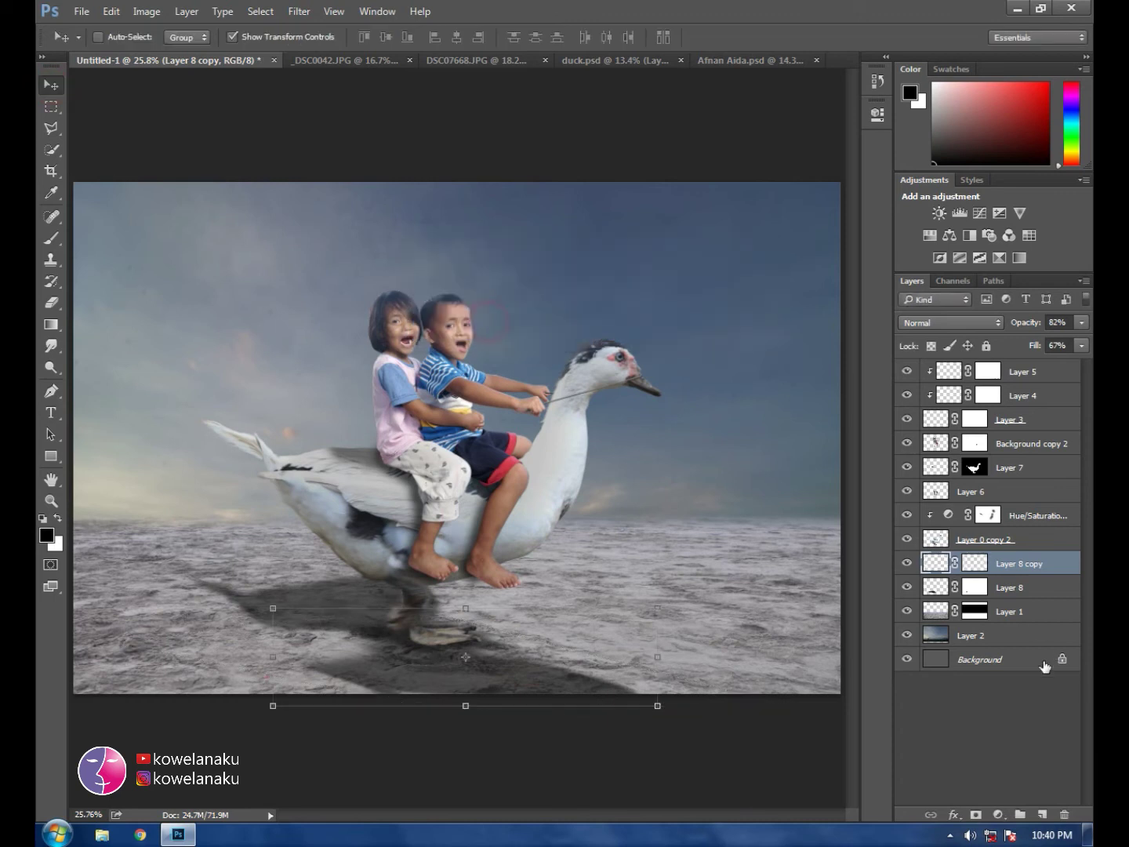
pyautogui.click(975, 563)
pyautogui.click(50, 240)
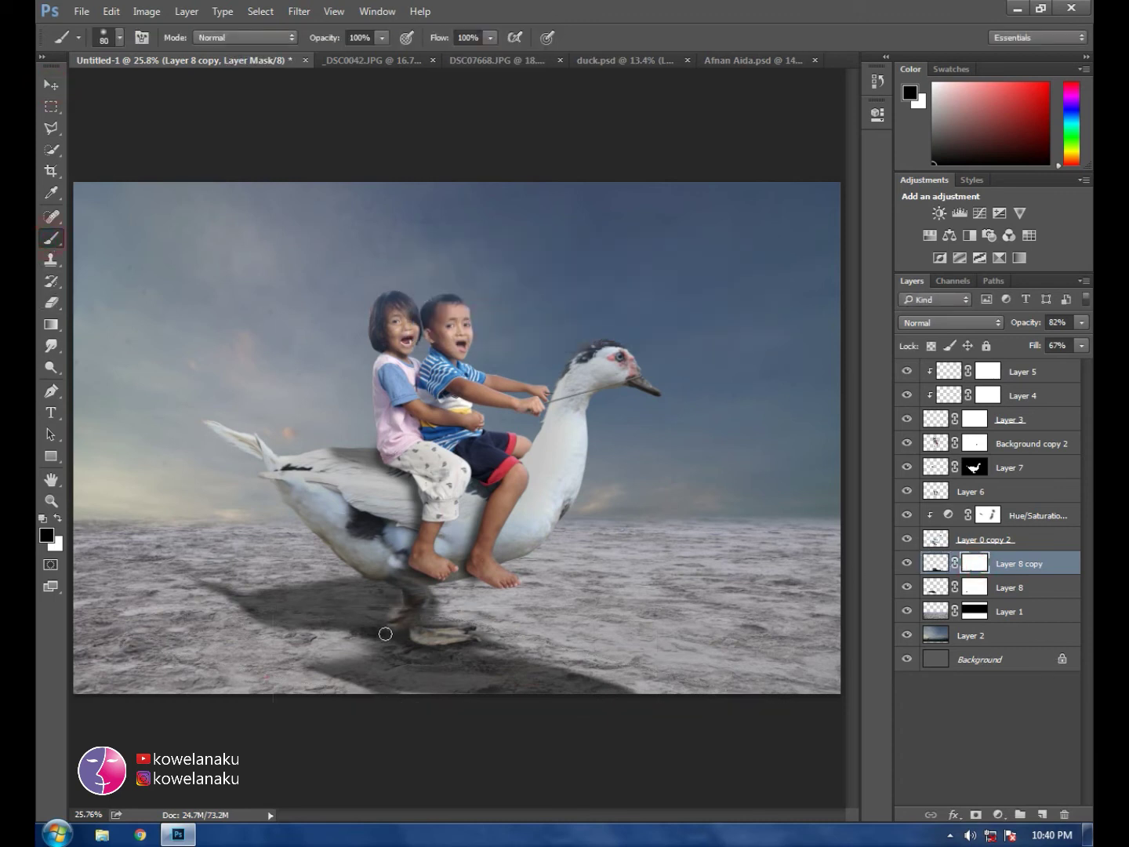
pyautogui.press(']')
pyautogui.press(']')
pyautogui.moveTo(322, 639)
pyautogui.mouseDown()
pyautogui.moveTo(364, 620)
pyautogui.moveTo(521, 604)
pyautogui.mouseUp()
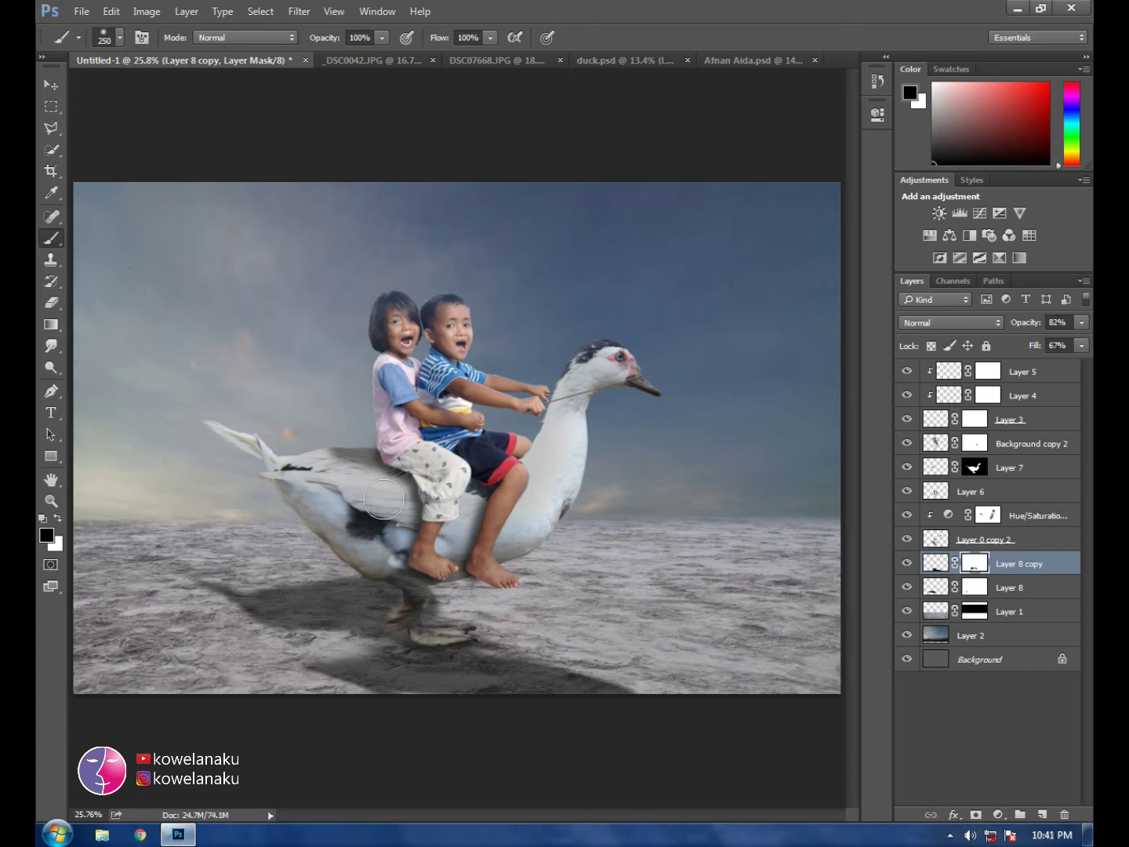
# Step: Add a new layer, Layer 9, and paint a small black shadow under the duck's foot
pyautogui.click(1041, 815)
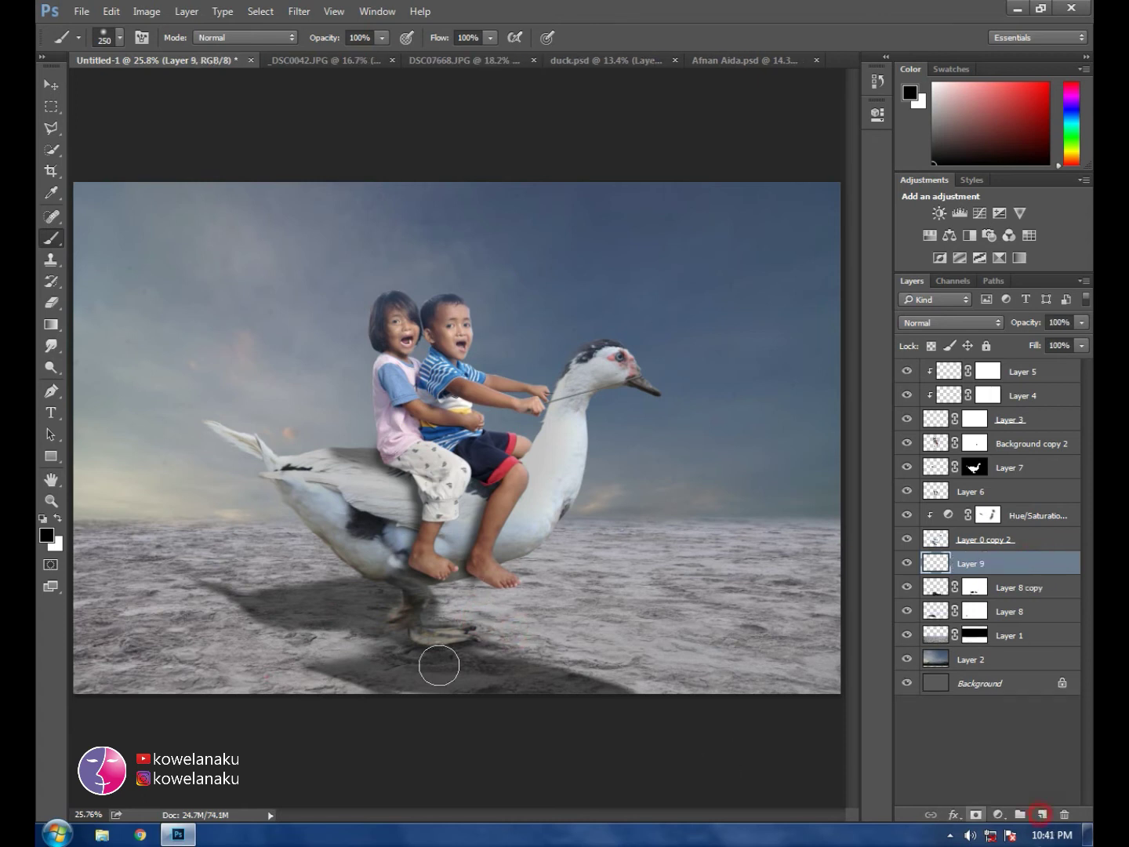
pyautogui.scroll(5, 439, 660)
pyautogui.press('[')
pyautogui.press('[')
pyautogui.press('[')
pyautogui.press('[')
pyautogui.press('[')
pyautogui.press('[')
pyautogui.press('[')
pyautogui.moveTo(408, 638)
pyautogui.mouseDown()
pyautogui.moveTo(482, 660)
pyautogui.moveTo(564, 659)
pyautogui.moveTo(396, 631)
pyautogui.mouseUp()
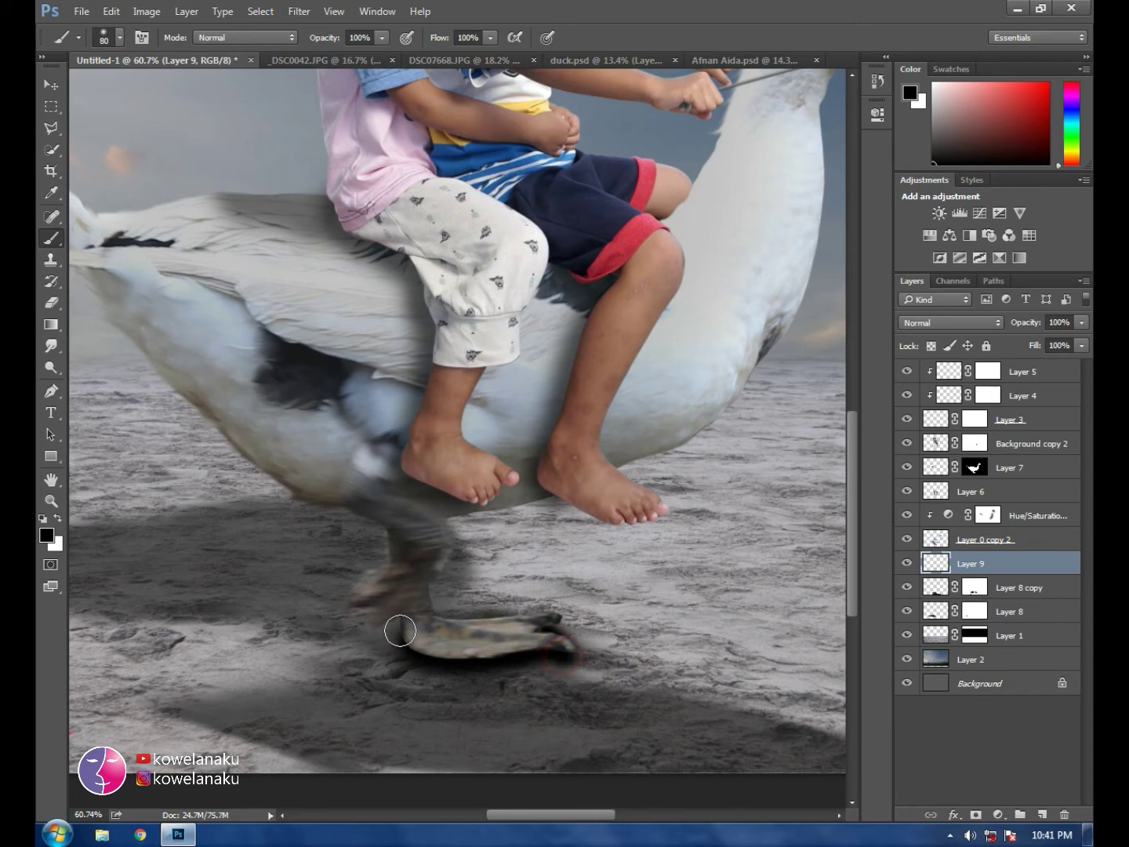
# Step: Lower Layer 9's foot shadow to about 46% opacity and 65% fill
pyautogui.moveTo(44, 78); pyautogui.dragTo(61, 89)
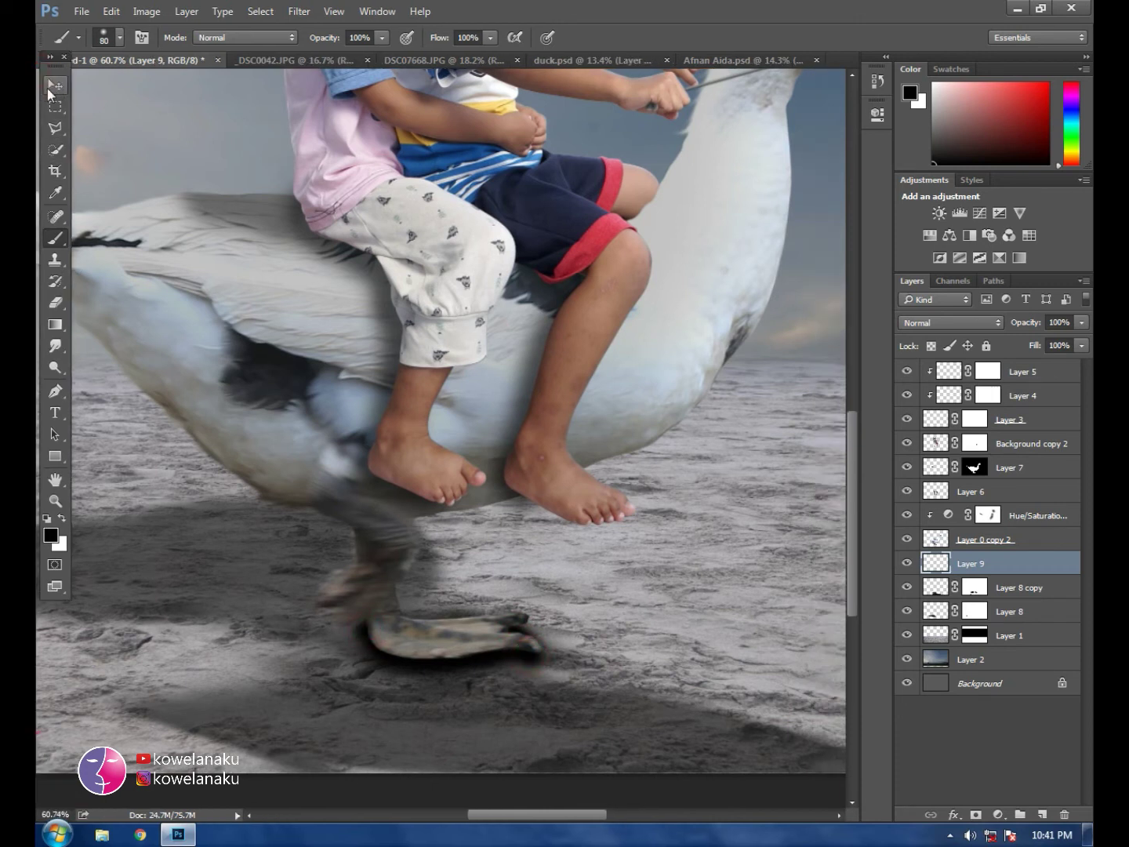
pyautogui.click(54, 80)
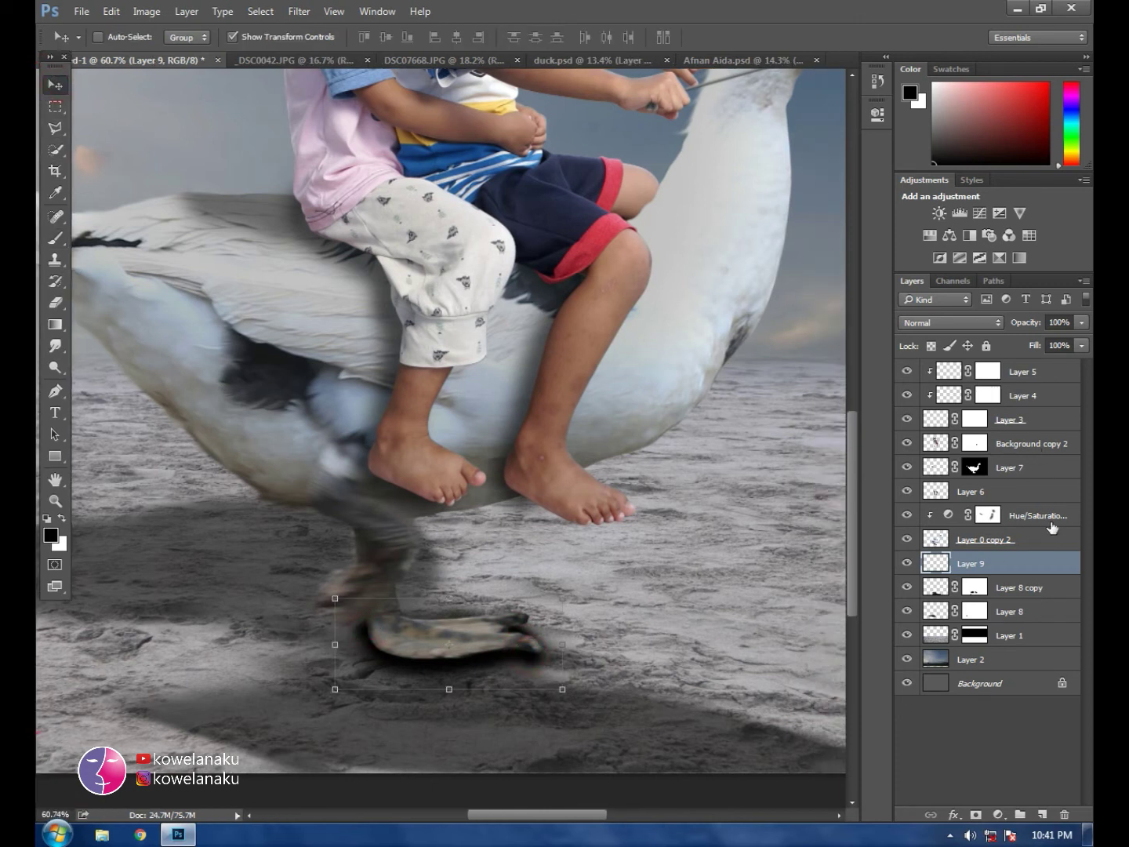
pyautogui.moveTo(1061, 341); pyautogui.dragTo(1034, 340)
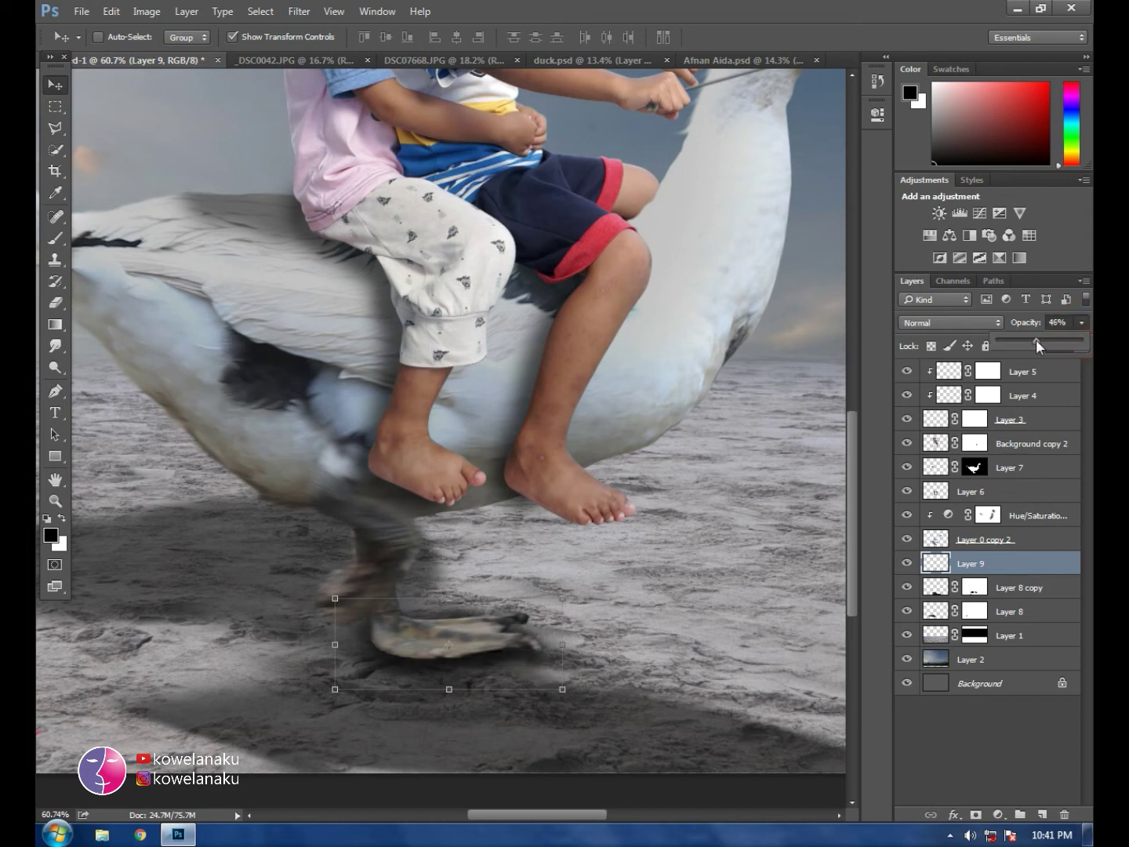
pyautogui.click(1081, 345)
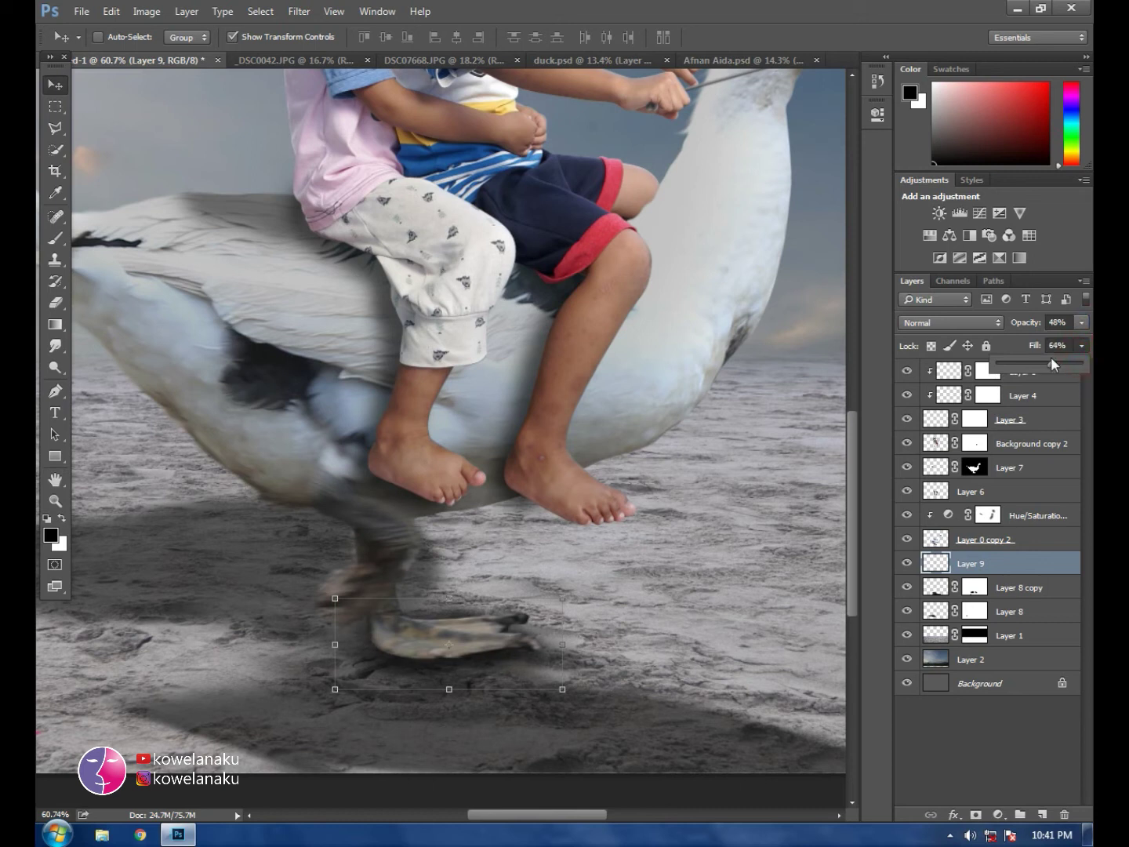
pyautogui.click(988, 570)
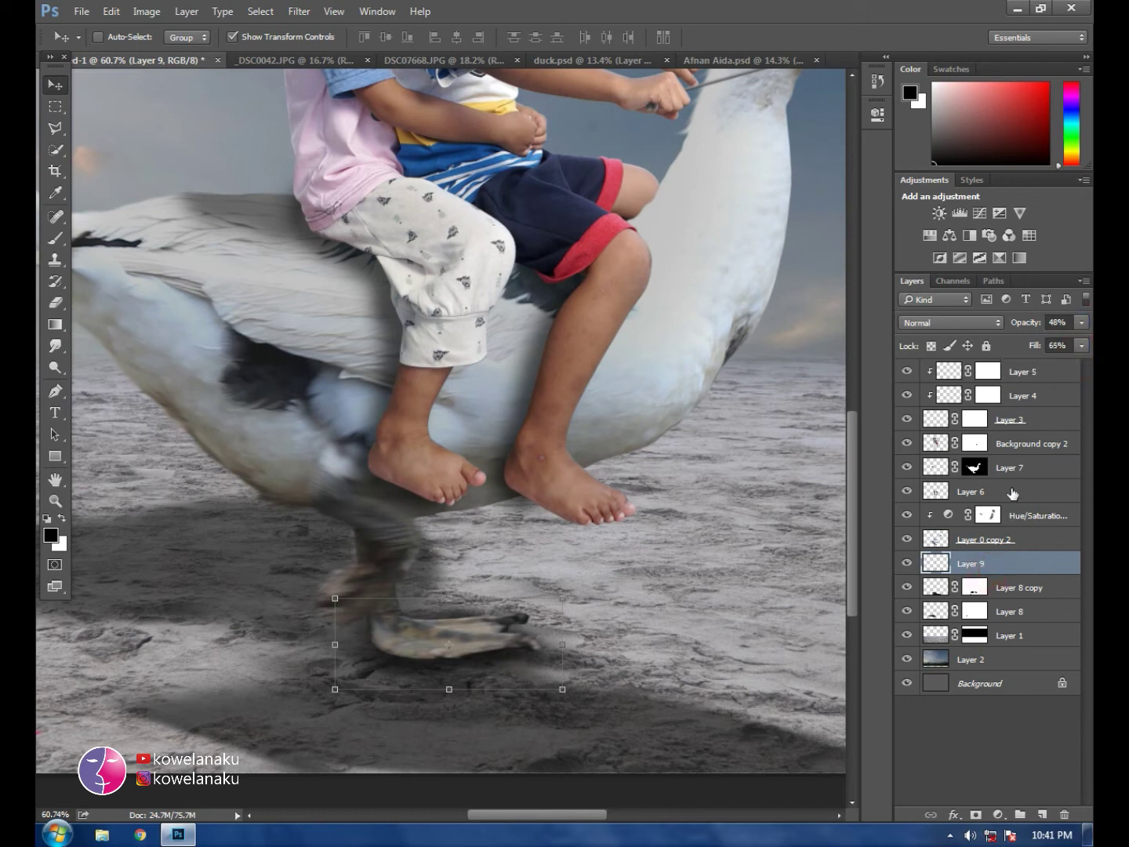
pyautogui.click(1008, 490)
# Step: Add a layer mask to Layer 0 copy 2 and brush away the edge along the duck's foot
pyautogui.click(992, 540)
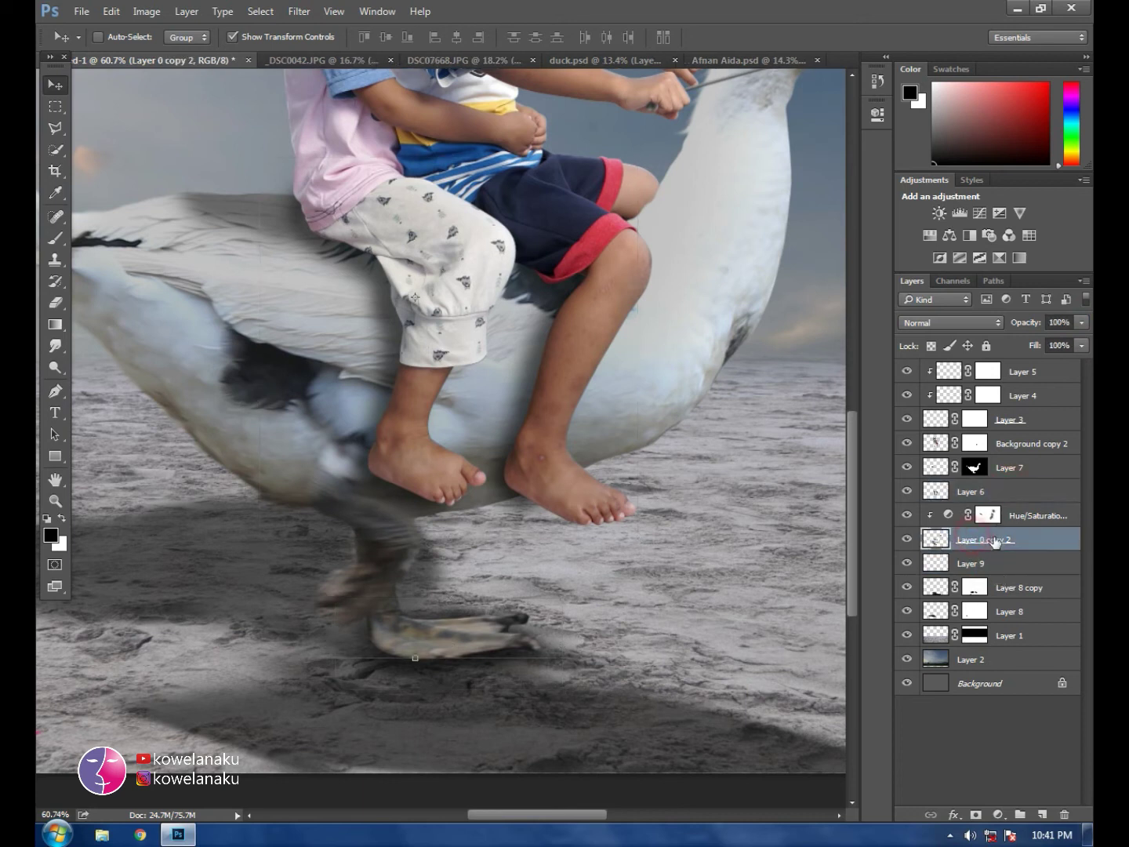
pyautogui.click(935, 539)
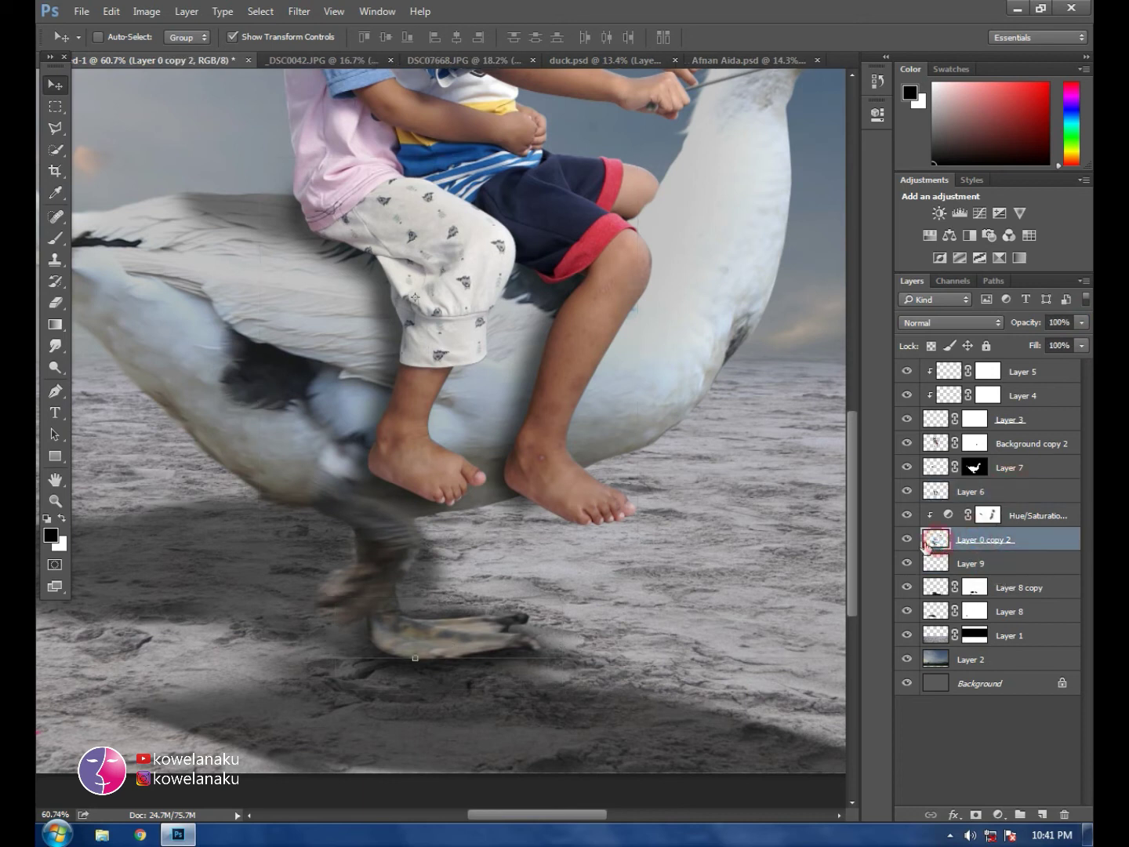
pyautogui.click(980, 816)
pyautogui.click(54, 237)
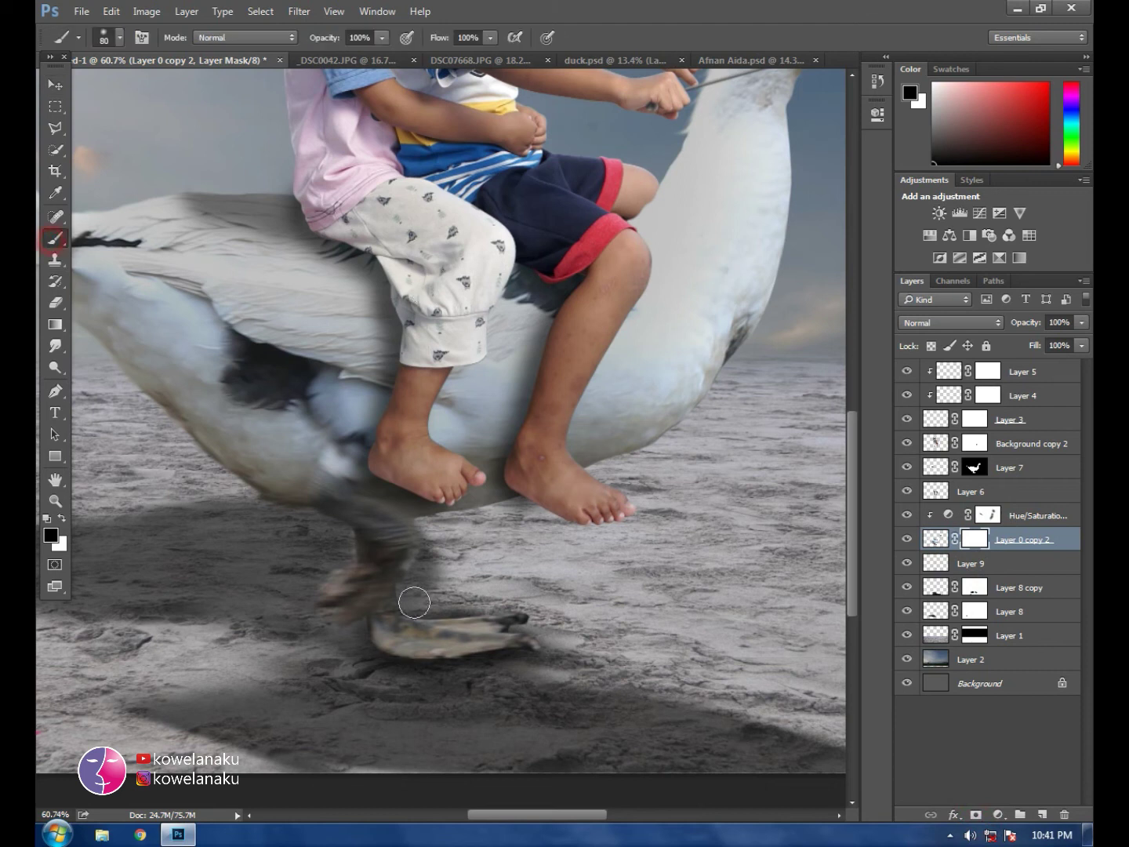
pyautogui.click(541, 665)
pyautogui.moveTo(466, 670); pyautogui.dragTo(521, 672)
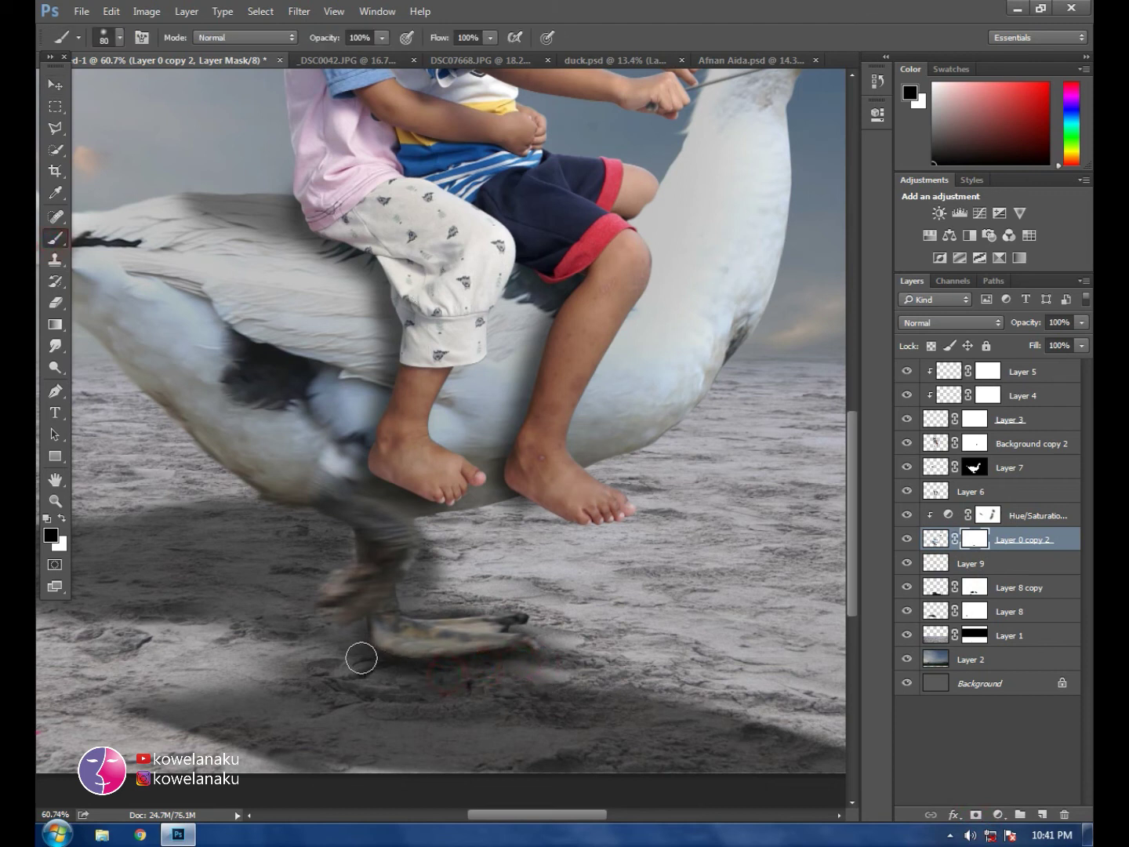
pyautogui.scroll(-5, 579, 641)
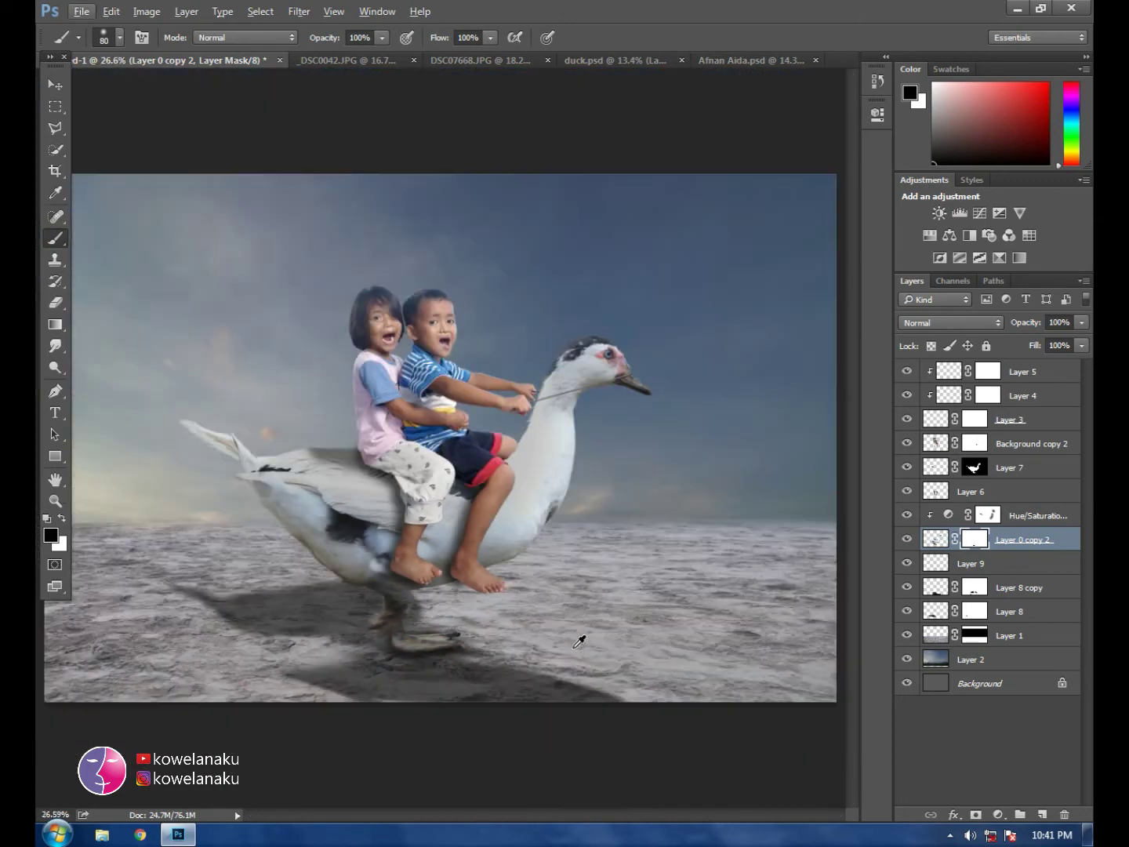
pyautogui.scroll(3, 493, 674)
pyautogui.scroll(-3, 473, 635)
pyautogui.scroll(4, 808, 600)
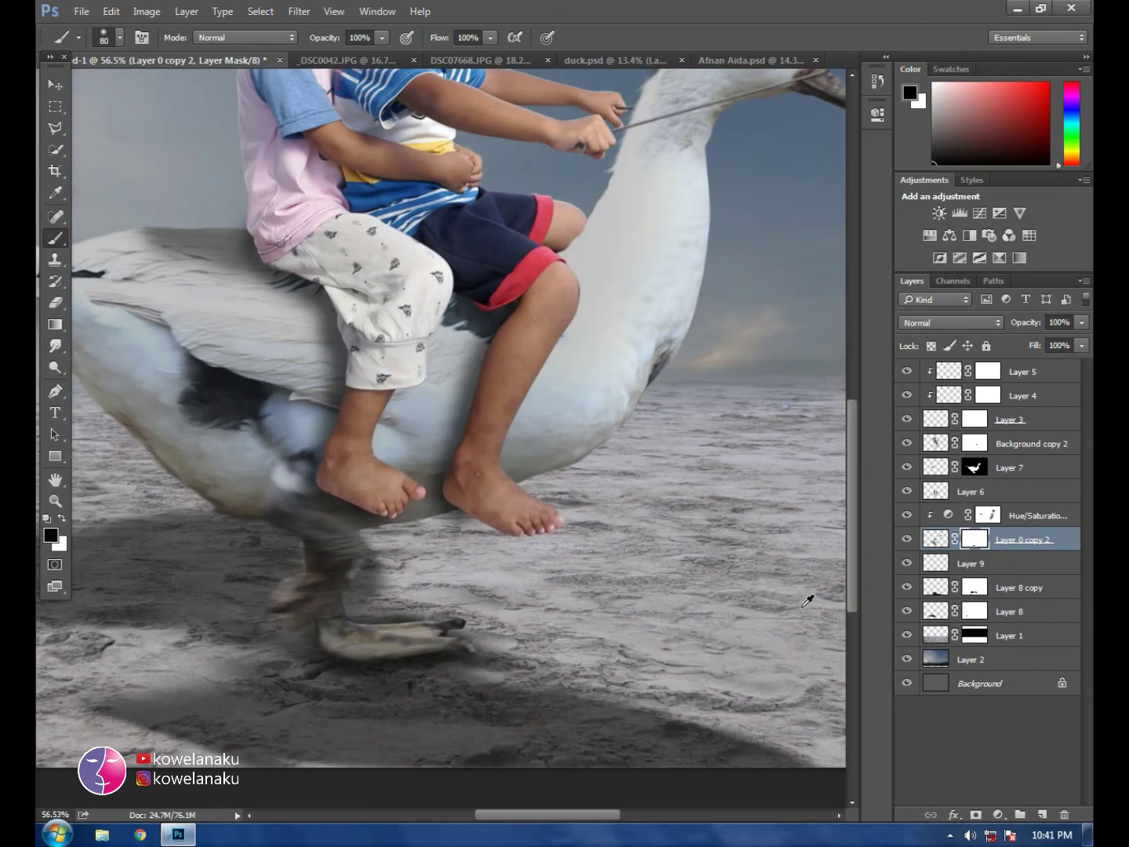
pyautogui.click(1043, 515)
# Step: Add Layer 10 with a black gradient fading up from the bottom, clipped to the duck
pyautogui.click(1043, 816)
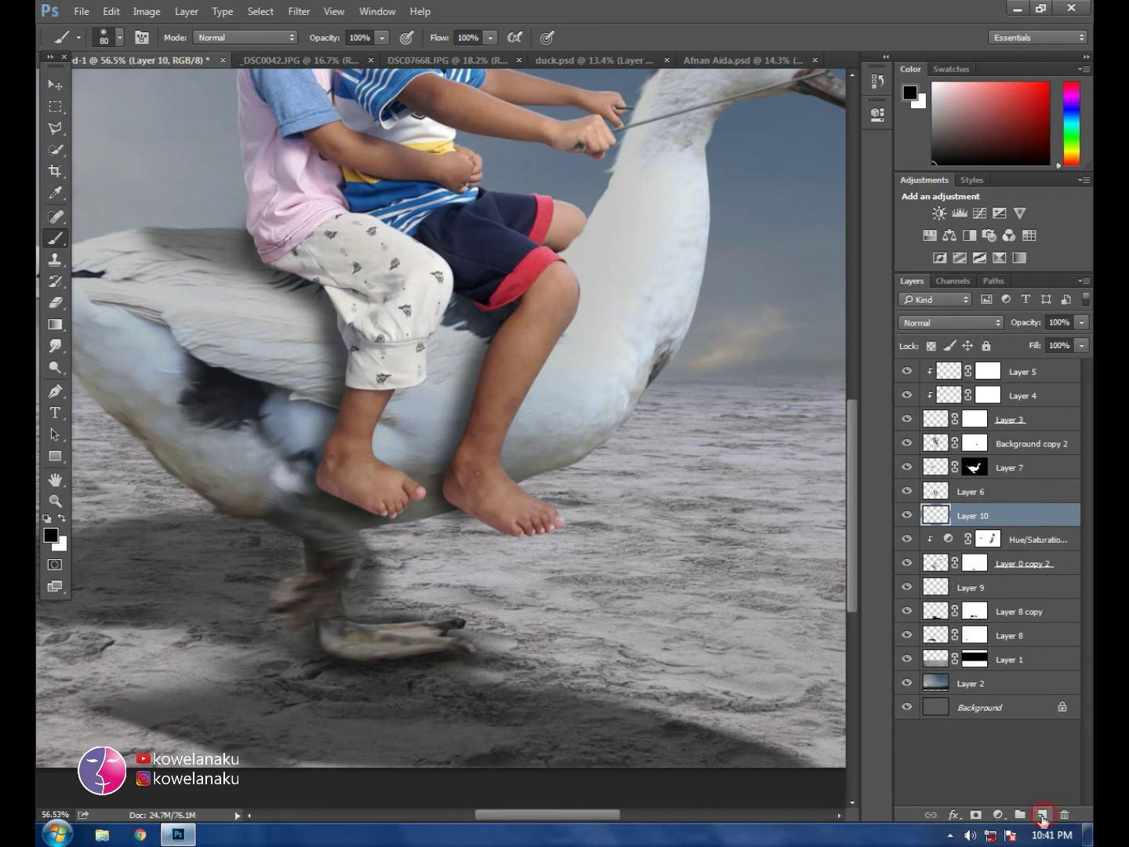
pyautogui.click(55, 323)
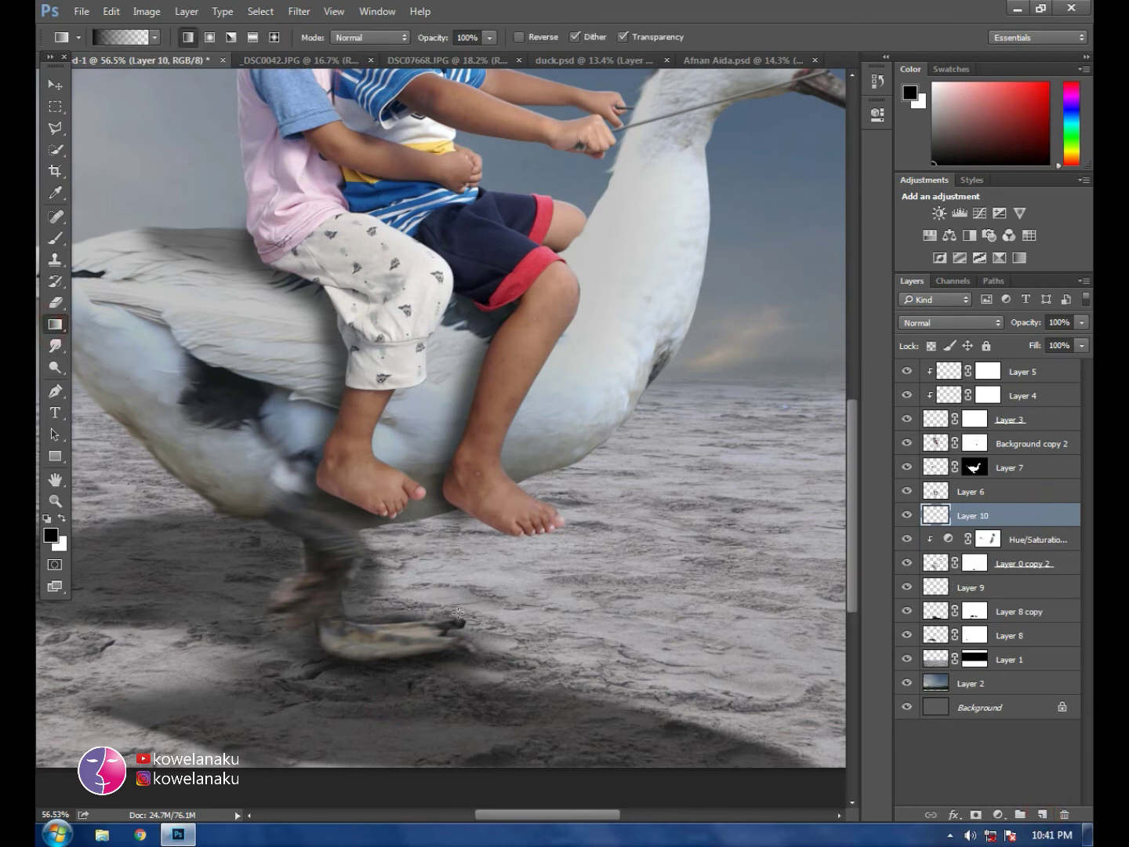
pyautogui.moveTo(439, 447); pyautogui.dragTo(417, 700)
pyautogui.click(54, 85)
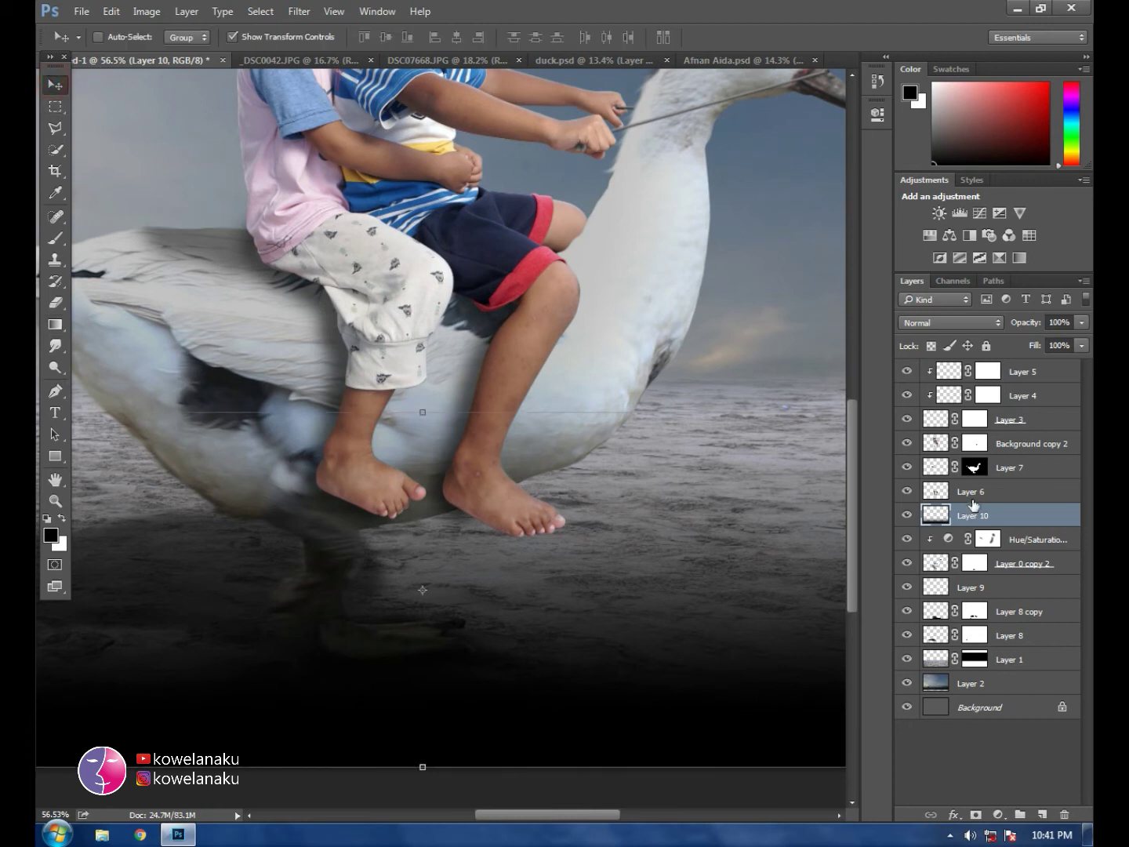
pyautogui.rightClick(984, 517)
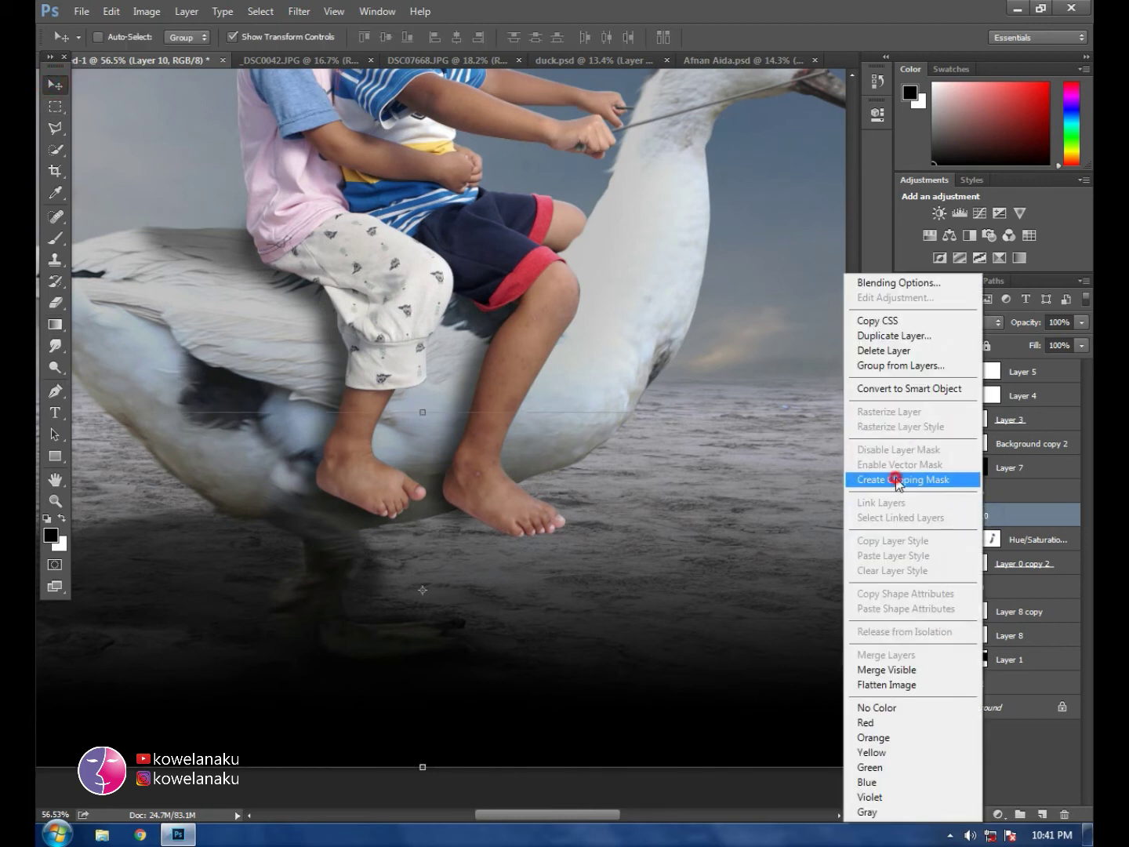
pyautogui.click(896, 480)
# Step: Set Layer 10's dark gradient to 46% opacity and 83% fill
pyautogui.click(1081, 322)
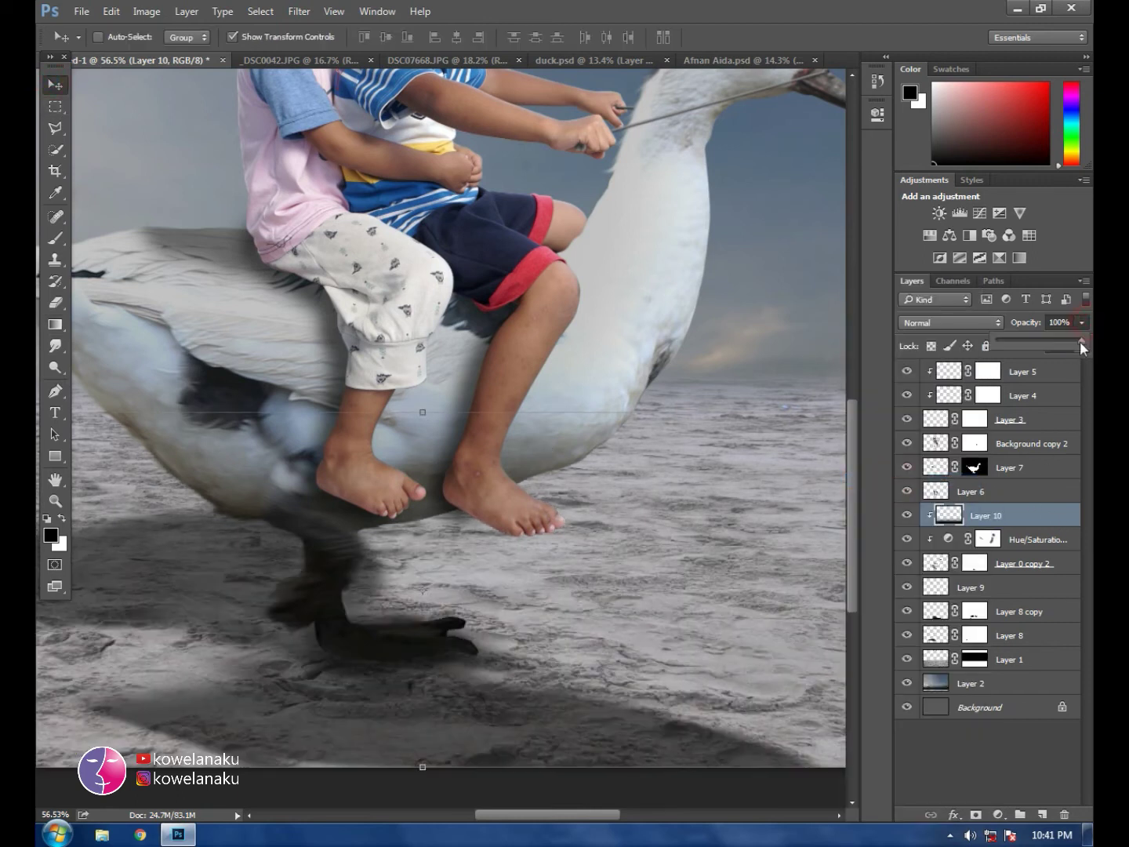
pyautogui.moveTo(1044, 339); pyautogui.dragTo(1037, 336)
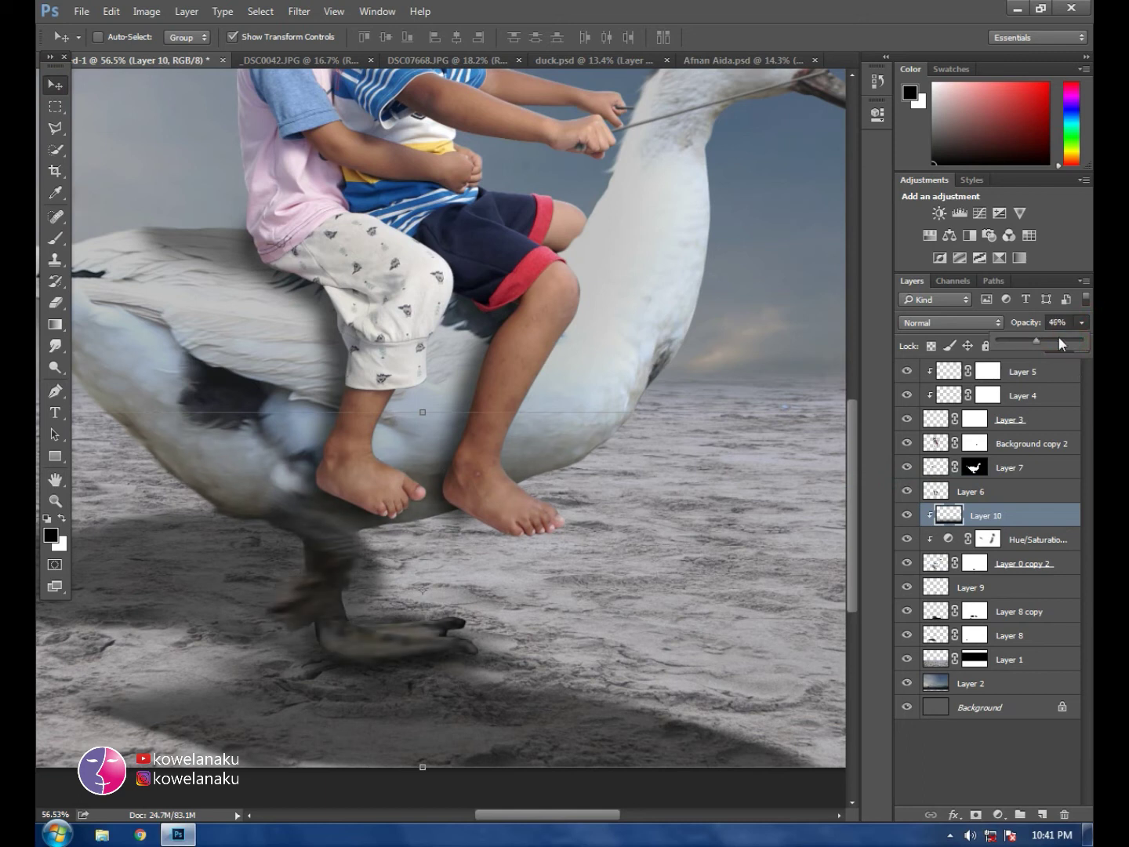
pyautogui.click(1081, 349)
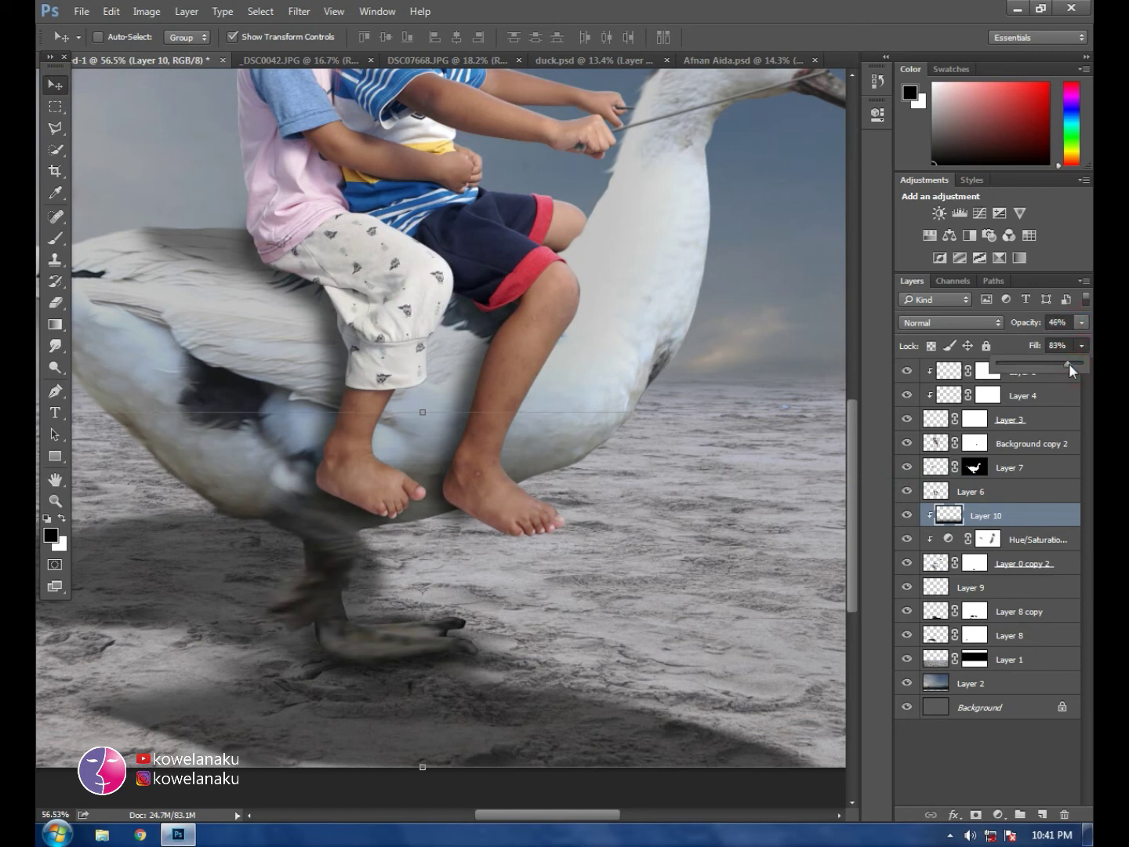
pyautogui.click(968, 535)
pyautogui.click(974, 563)
pyautogui.click(54, 244)
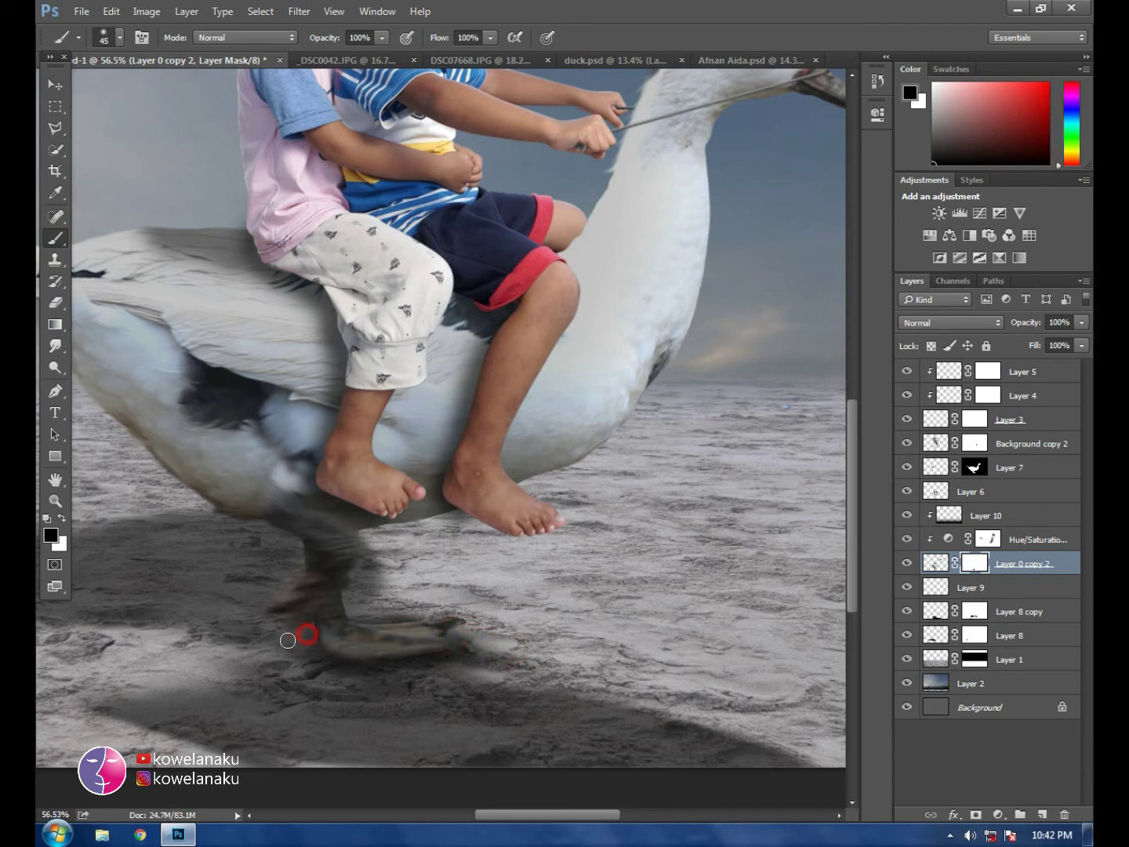
# Step: Fit the whole image in view and toggle the transform bounding box off and on
pyautogui.scroll(-5, 314, 602)
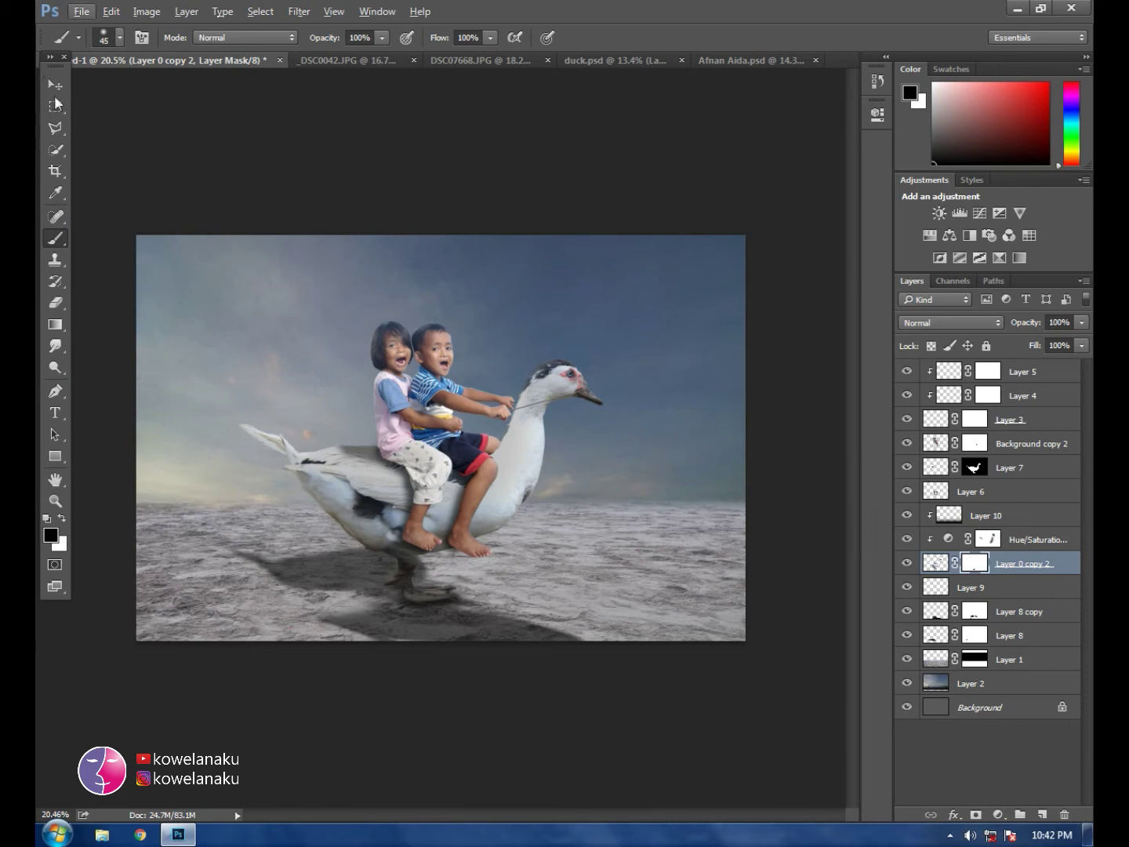
pyautogui.press('v')
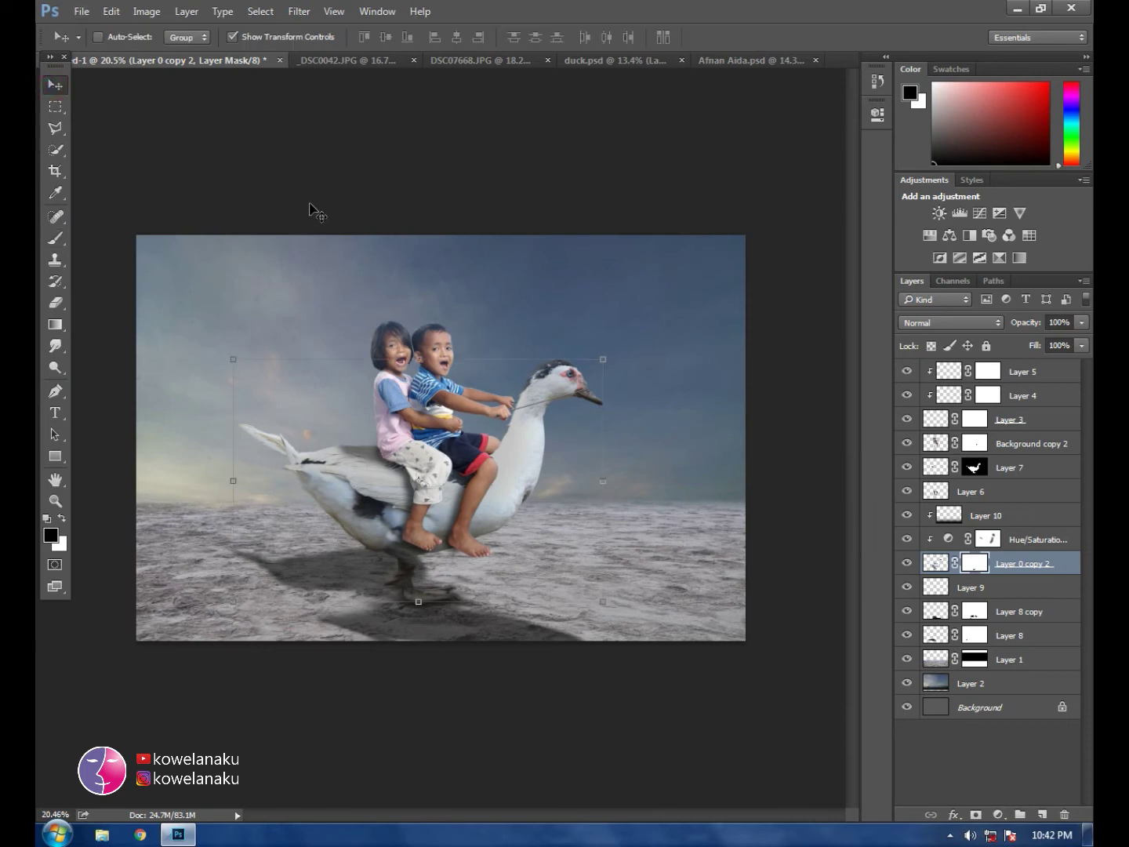
pyautogui.click(233, 37)
pyautogui.scroll(1, 441, 472)
pyautogui.click(232, 37)
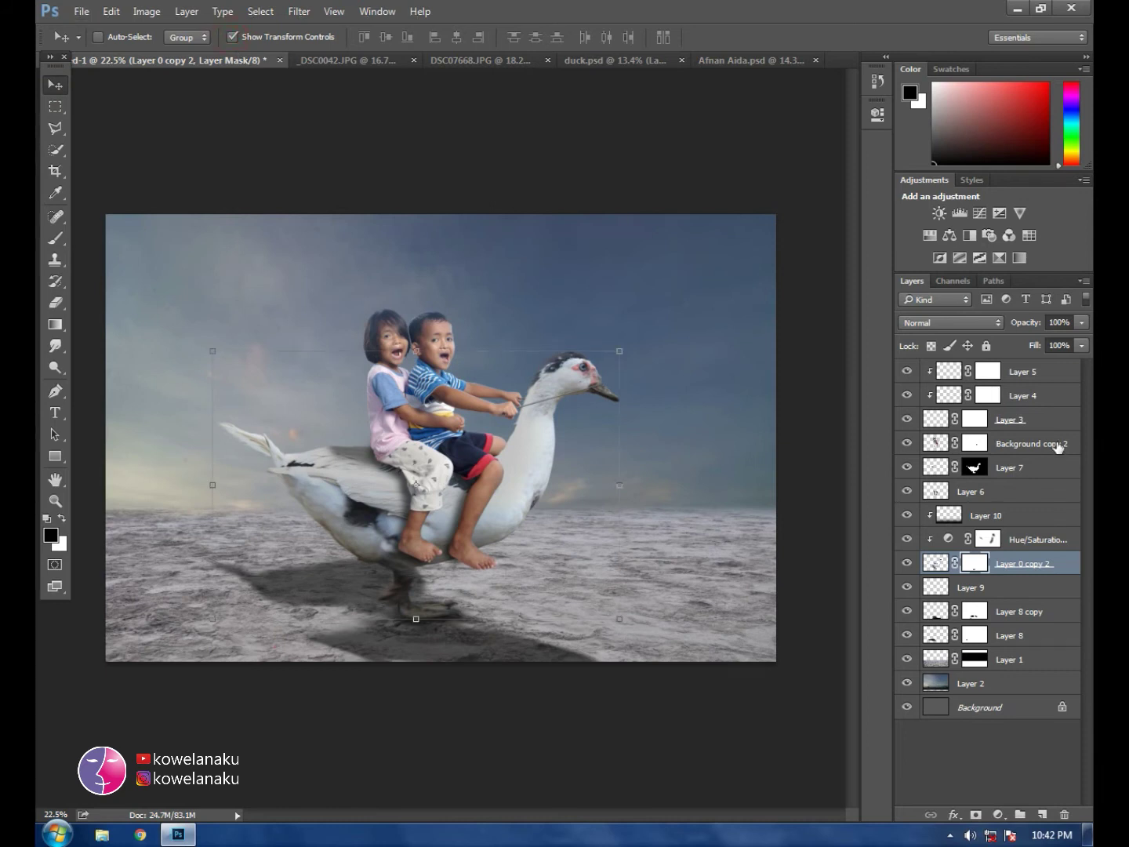
# Step: Check the layers, then add empty Layer 11 directly above Layer 10
pyautogui.click(1045, 374)
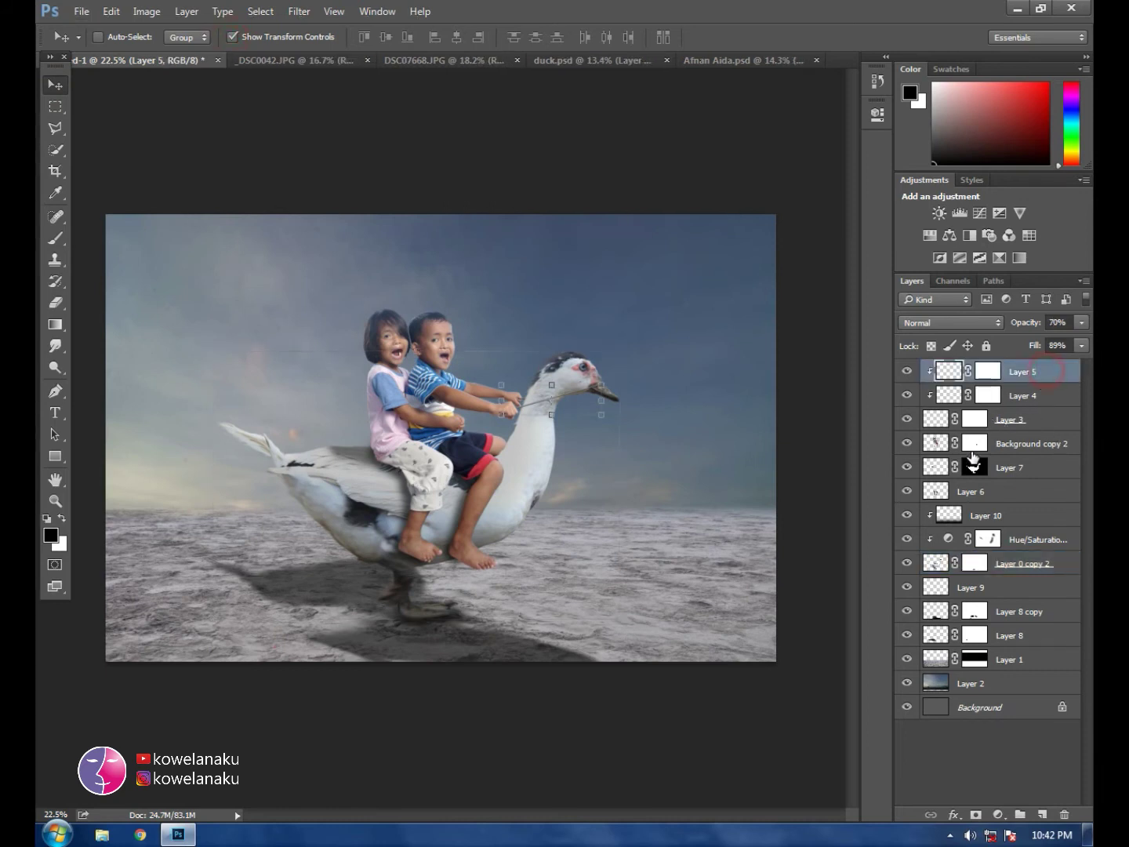
pyautogui.click(1040, 542)
pyautogui.click(1032, 566)
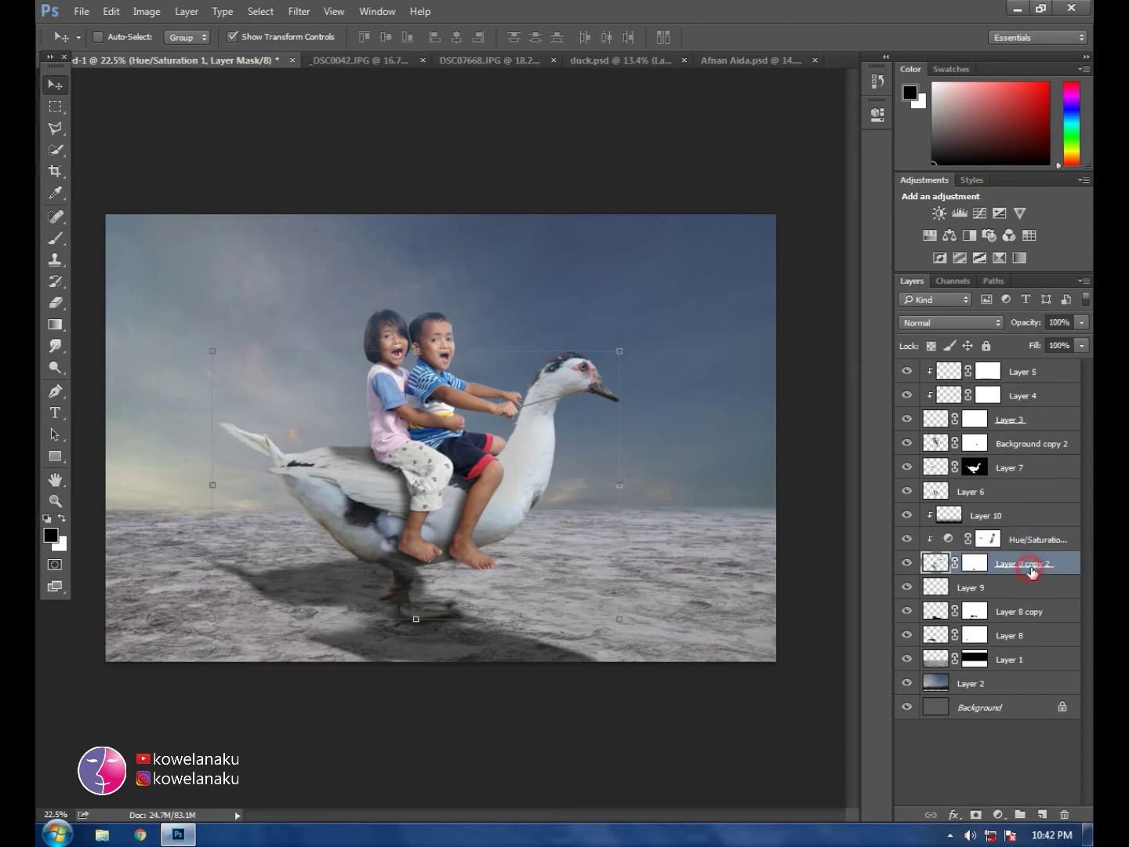
pyautogui.click(1034, 515)
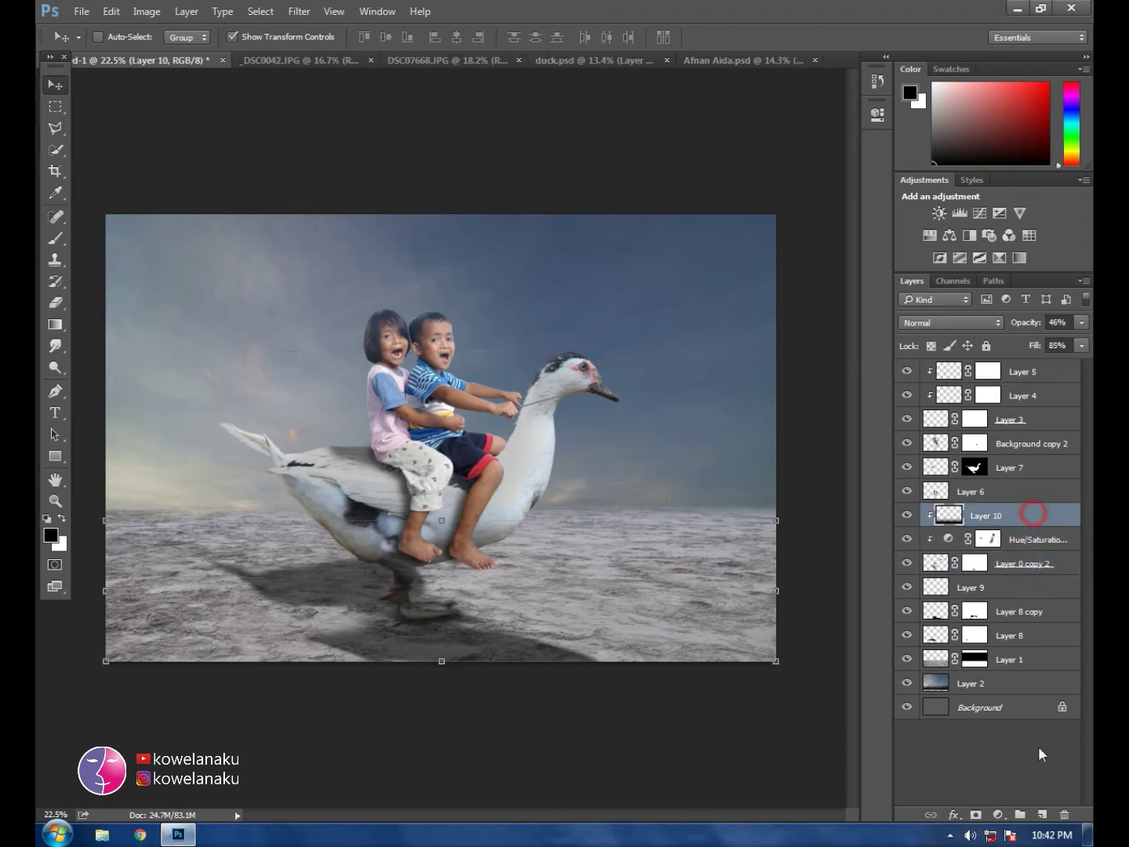
pyautogui.click(1042, 815)
# Step: Paint soft black shading down the duck's neck and across its back with a 250 px brush
pyautogui.click(57, 237)
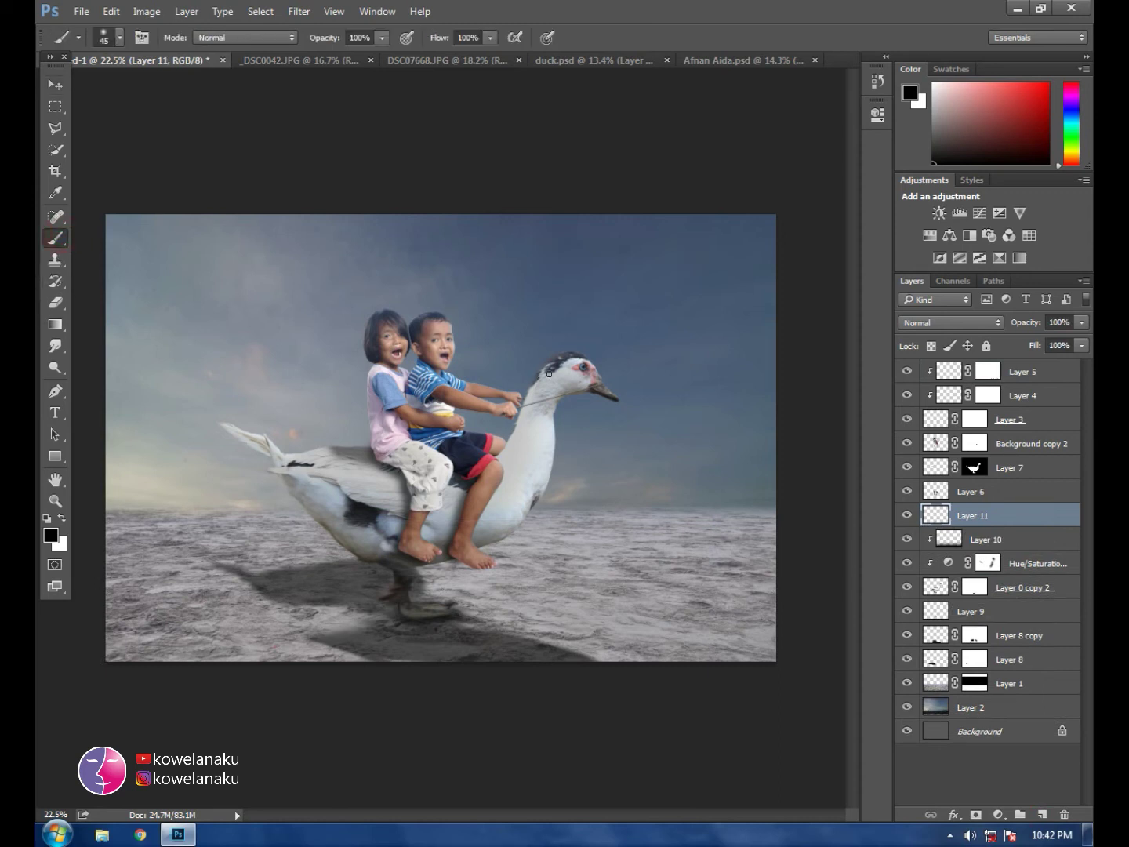
pyautogui.press(']')
pyautogui.moveTo(558, 346); pyautogui.dragTo(491, 443)
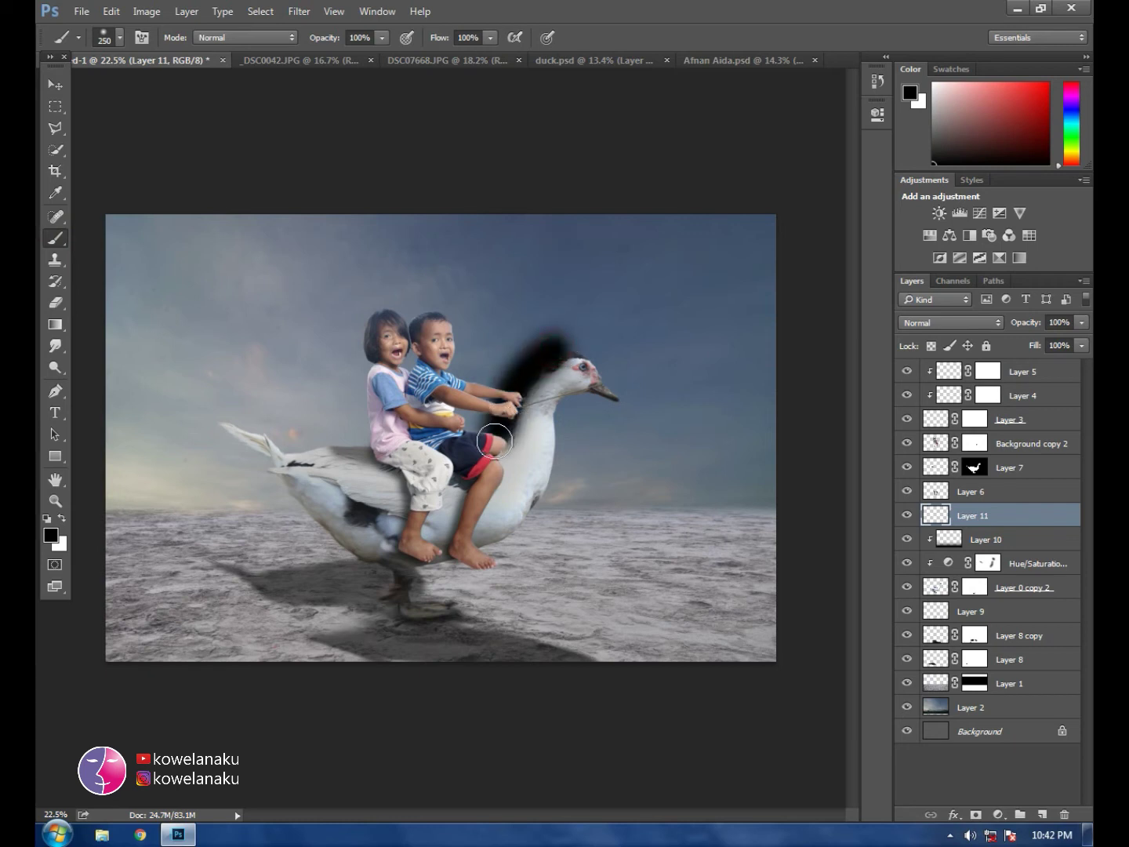
pyautogui.hotkey('ctrl', 'z')
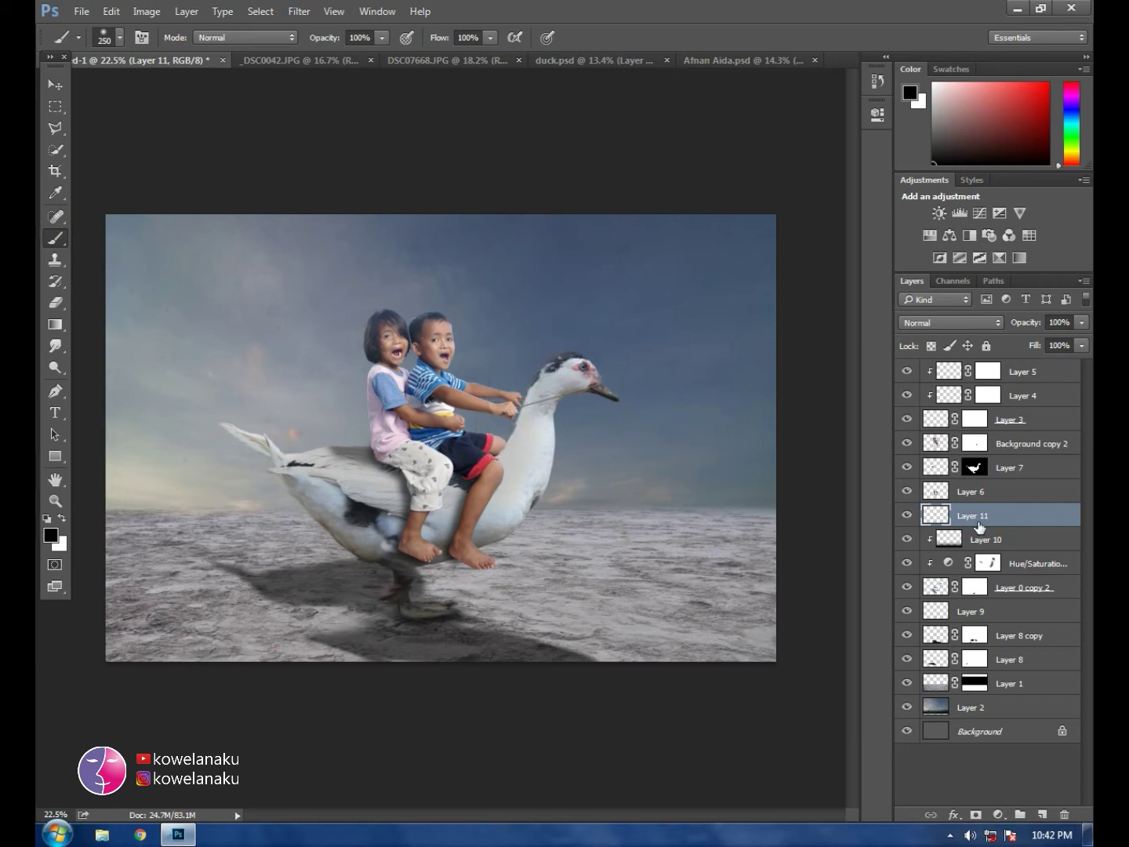
pyautogui.moveTo(559, 359); pyautogui.dragTo(490, 443)
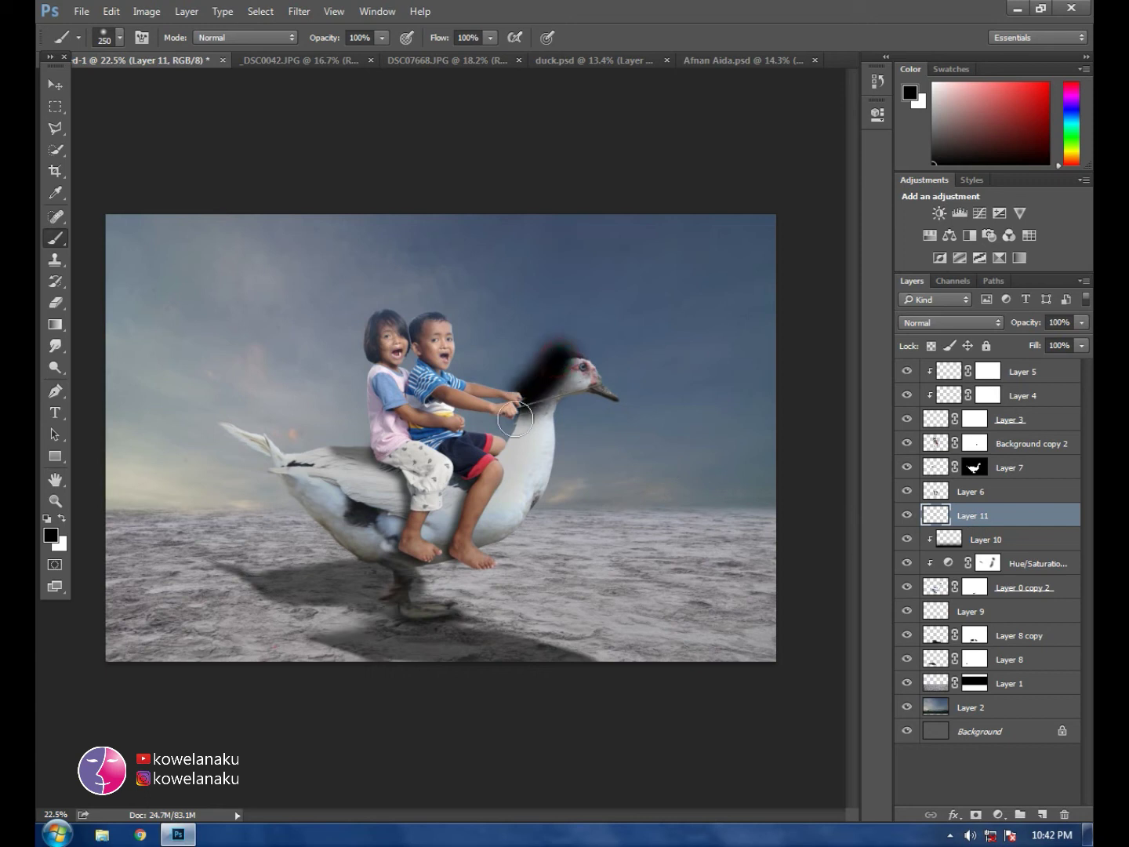
pyautogui.click(298, 448)
pyautogui.moveTo(303, 444); pyautogui.dragTo(338, 447)
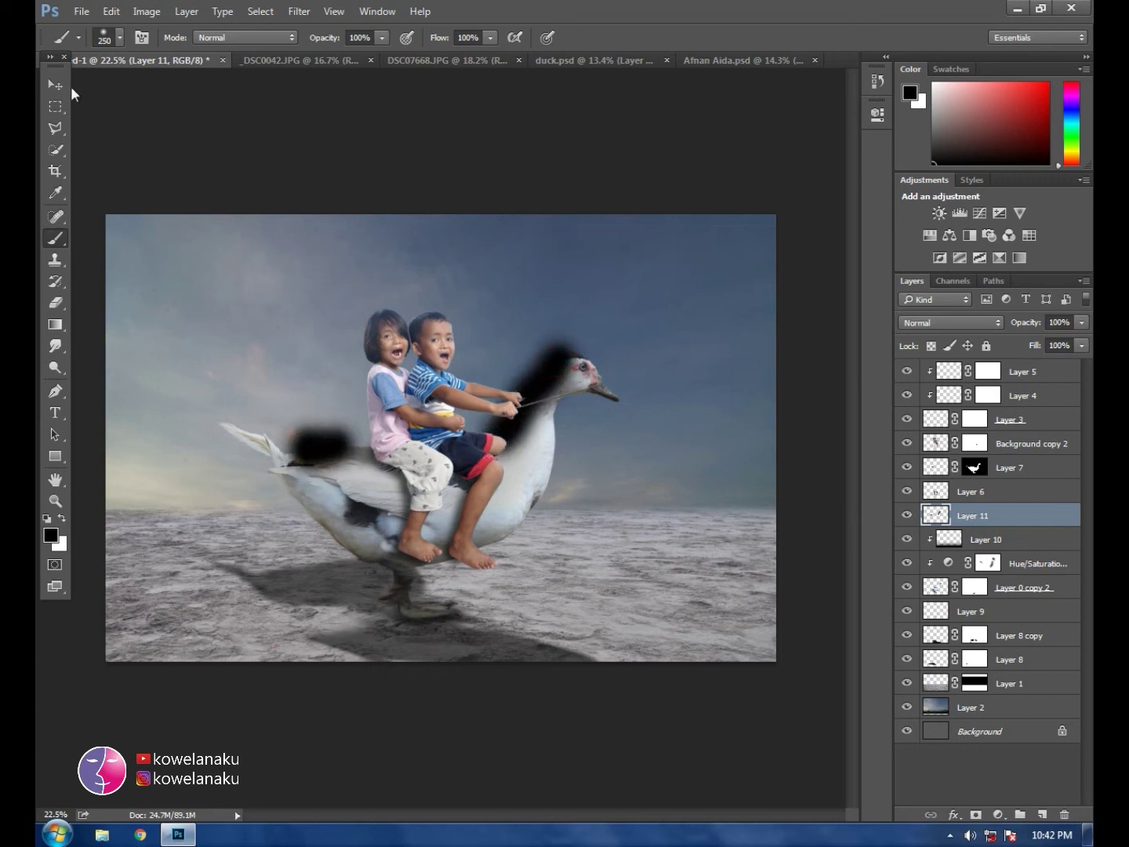
# Step: Set Layer 11 to 47% opacity and 84% fill, clip it to Layer 10, and add a layer mask
pyautogui.click(55, 84)
pyautogui.click(1082, 323)
pyautogui.moveTo(1043, 345)
pyautogui.mouseDown()
pyautogui.moveTo(1035, 335)
pyautogui.moveTo(1069, 366)
pyautogui.mouseUp()
pyautogui.click(1080, 347)
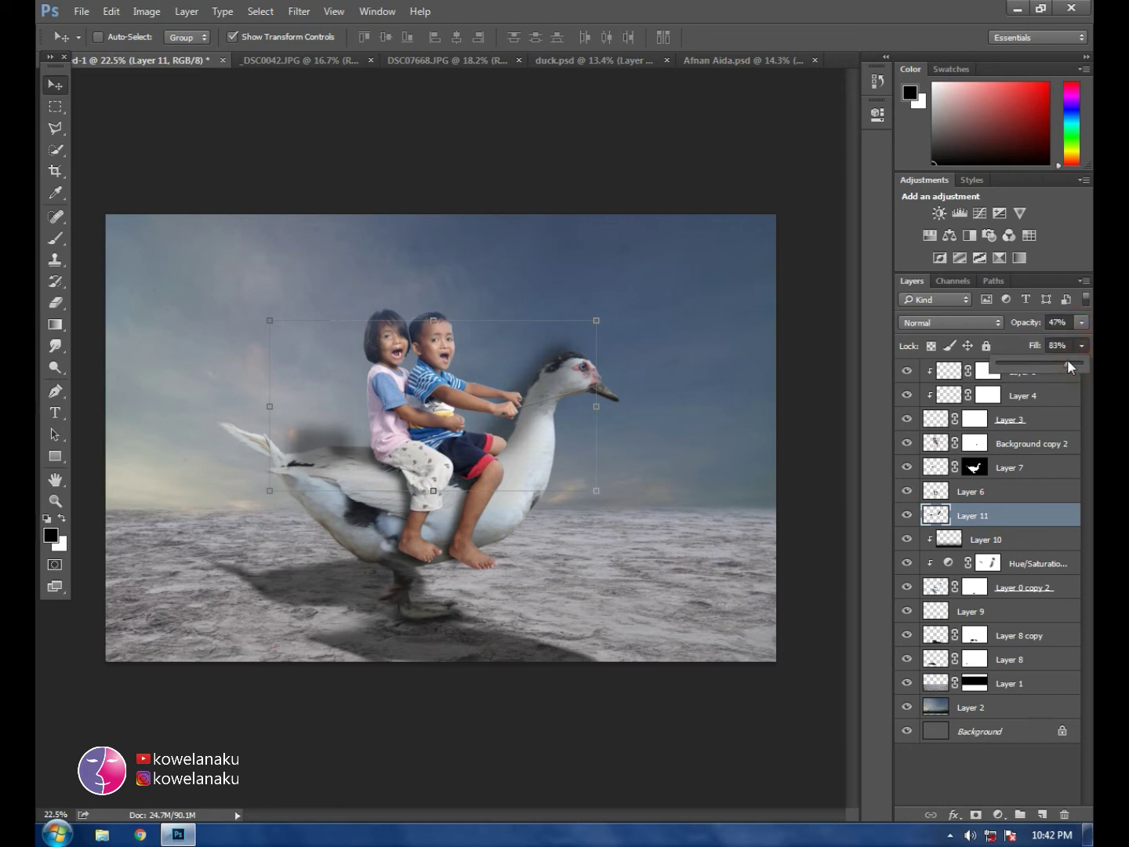
pyautogui.rightClick(992, 515)
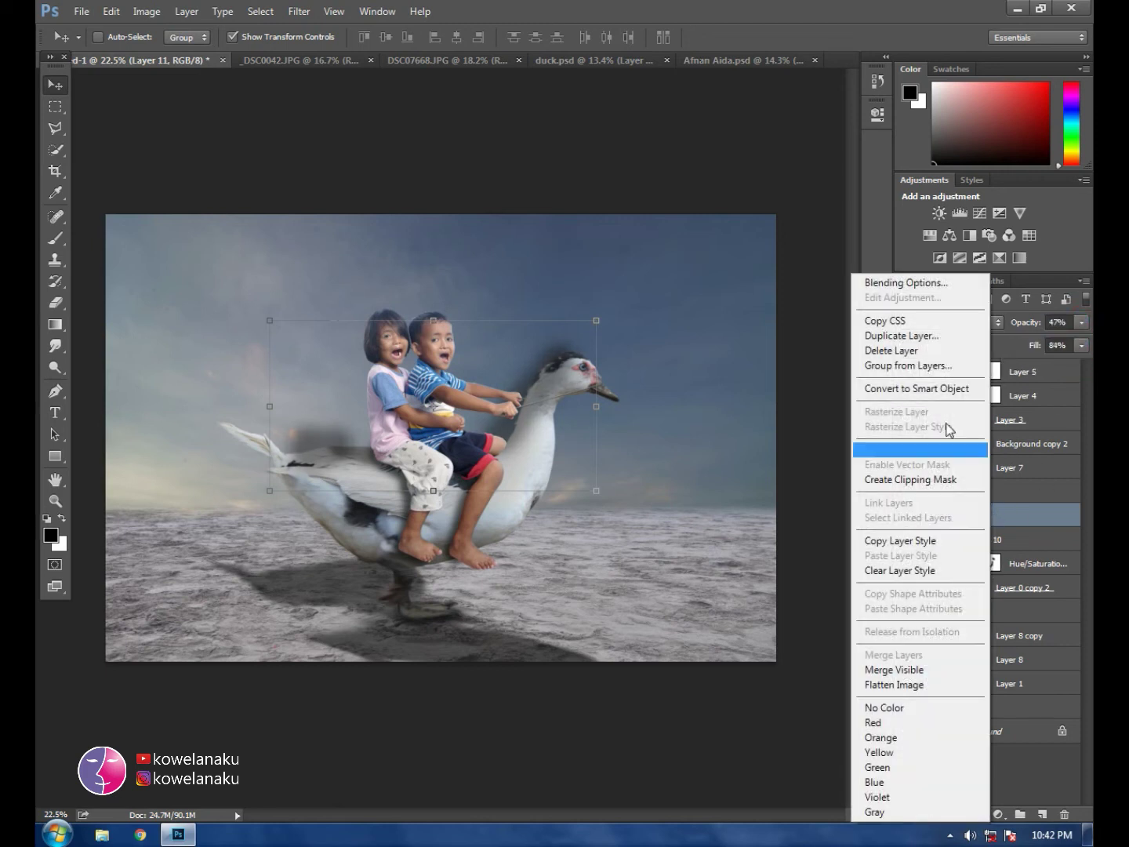
pyautogui.click(917, 479)
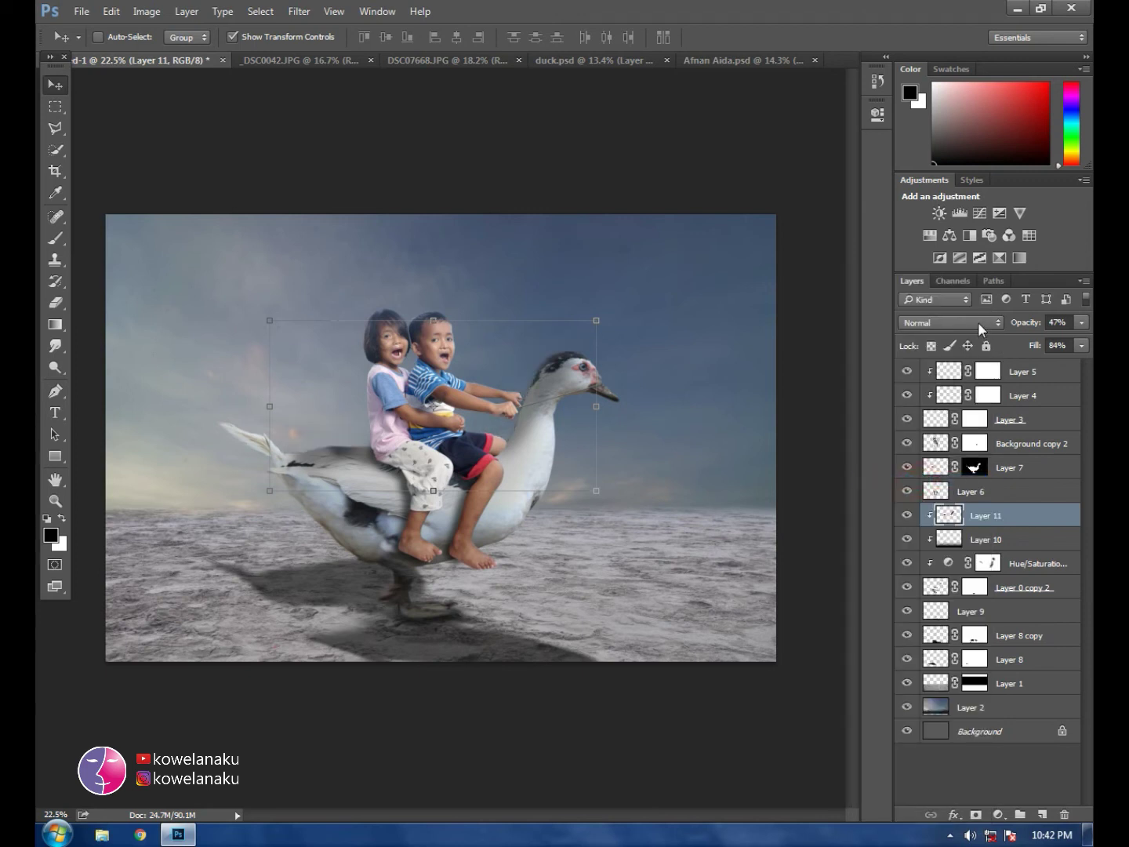
pyautogui.click(979, 322)
pyautogui.click(980, 342)
pyautogui.click(976, 815)
pyautogui.click(55, 238)
# Step: Mask out shading around the duck's neck, head and wing base, and lower Layer 11's fill to 74%
pyautogui.moveTo(552, 399)
pyautogui.mouseDown()
pyautogui.moveTo(546, 433)
pyautogui.moveTo(584, 380)
pyautogui.moveTo(537, 434)
pyautogui.moveTo(547, 446)
pyautogui.moveTo(568, 400)
pyautogui.moveTo(546, 455)
pyautogui.mouseUp()
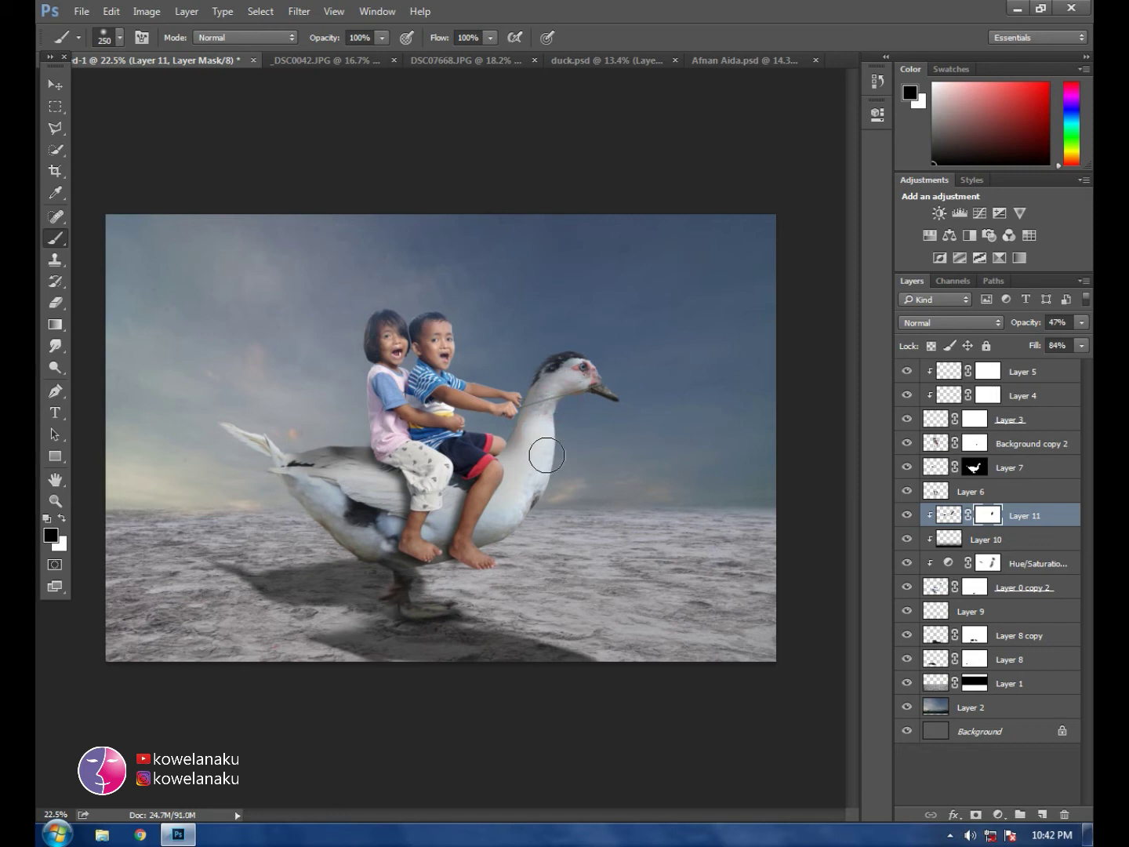
pyautogui.moveTo(321, 466); pyautogui.dragTo(298, 472)
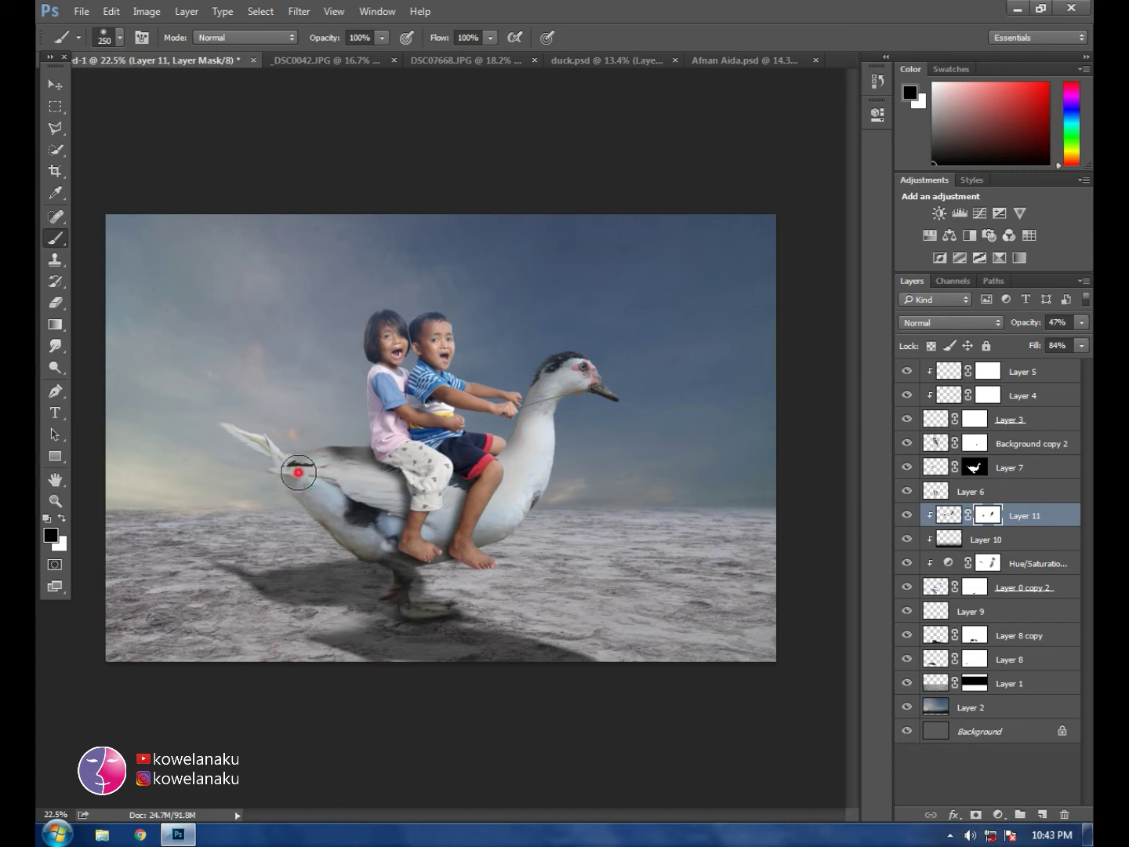
pyautogui.click(57, 86)
pyautogui.click(1081, 323)
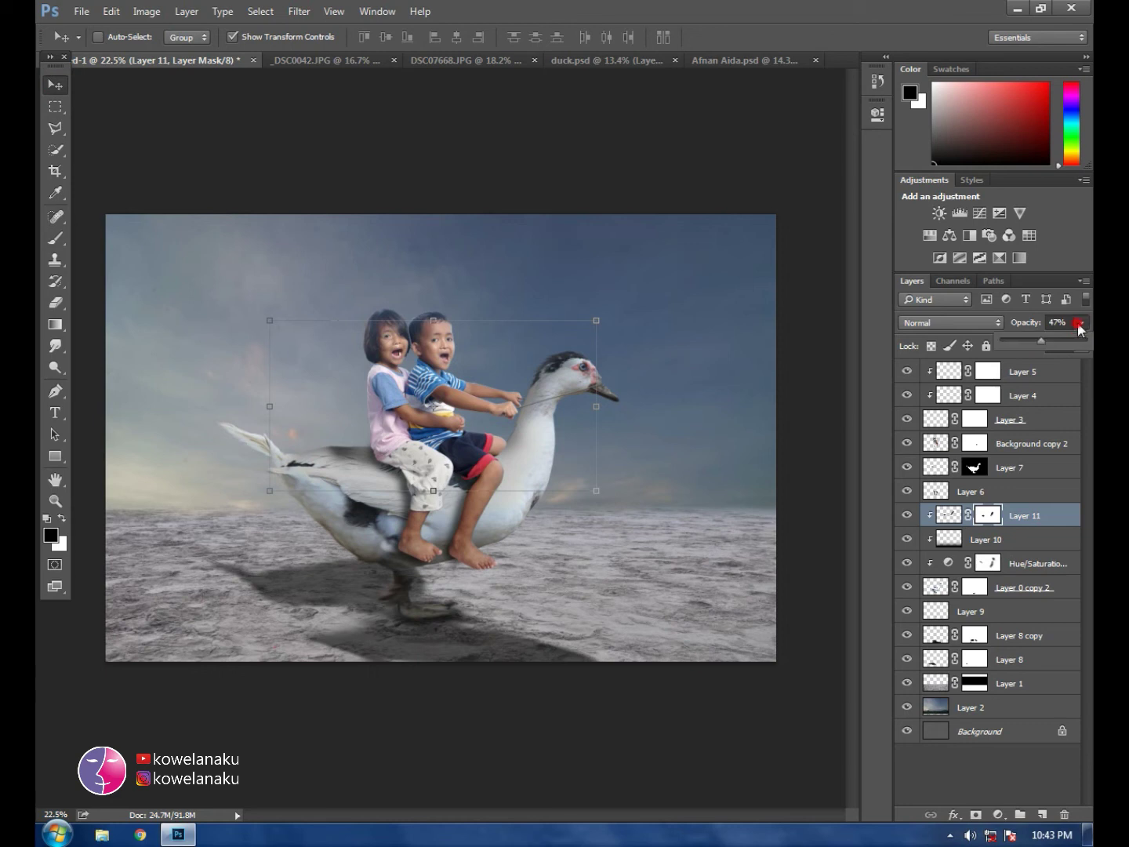
pyautogui.click(1080, 345)
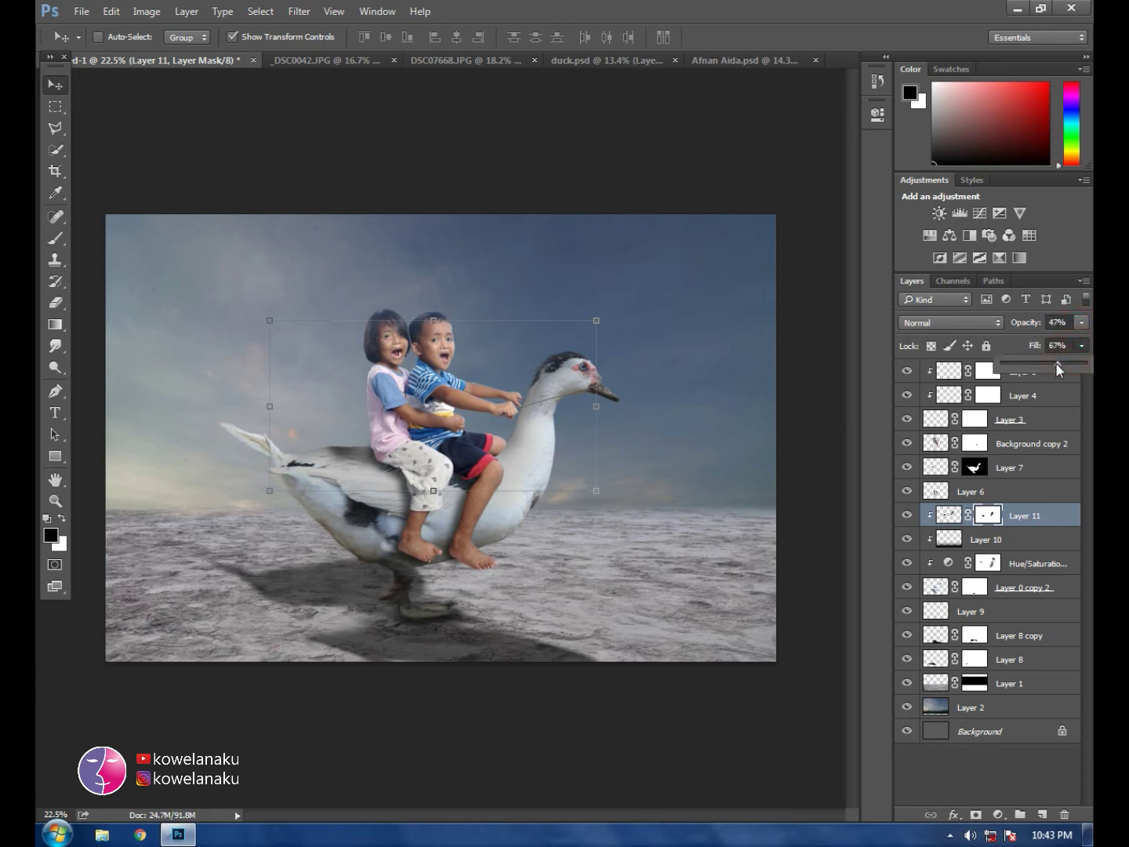
pyautogui.click(69, 91)
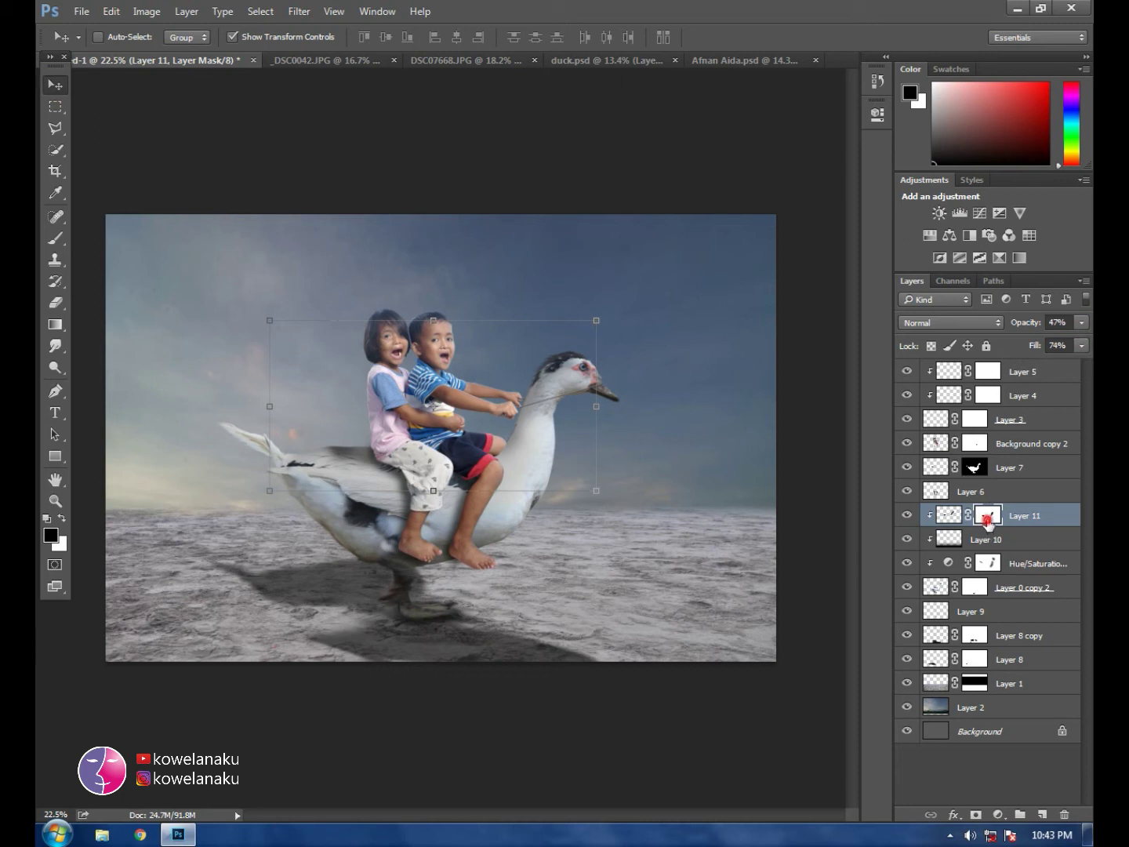
# Step: Make Background copy 2 the working layer
pyautogui.click(55, 236)
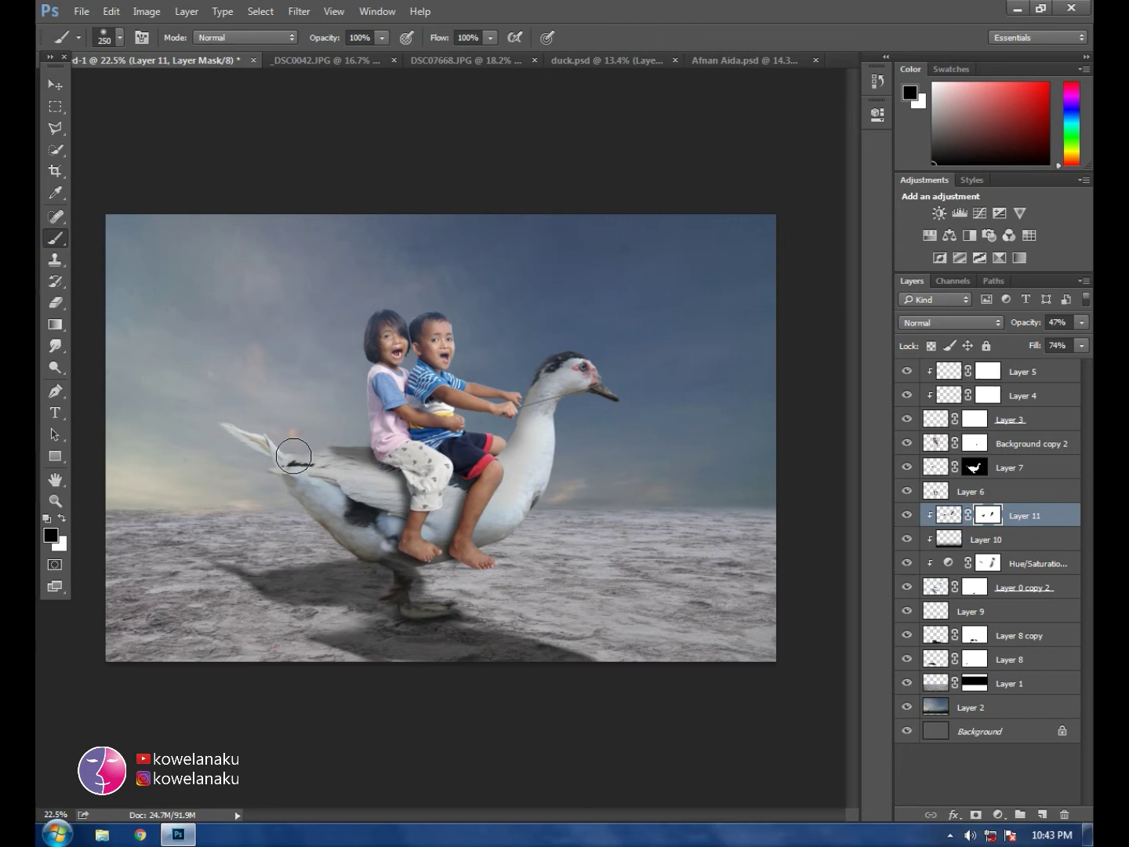
pyautogui.click(50, 87)
pyautogui.keyDown('alt'); pyautogui.scroll(1, 457, 453); pyautogui.keyUp('alt')
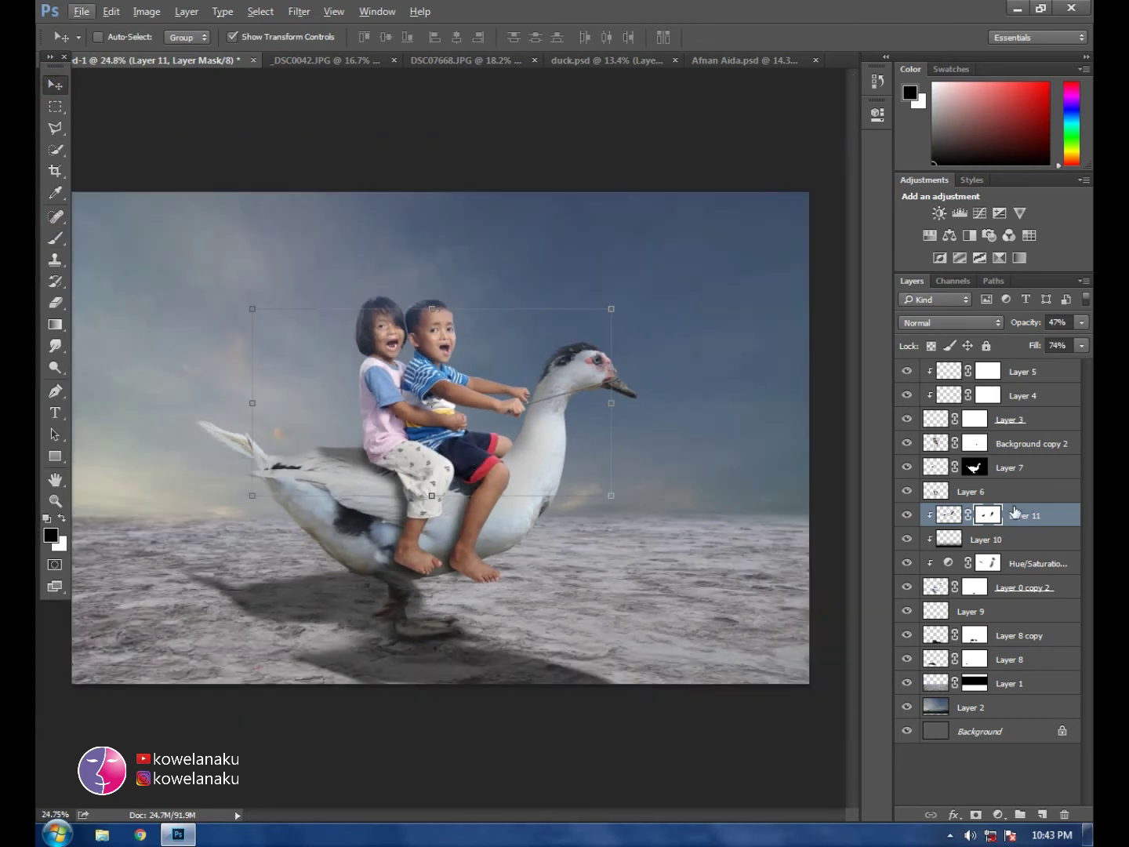
pyautogui.keyDown('alt'); pyautogui.scroll(1, 698, 413); pyautogui.keyUp('alt')
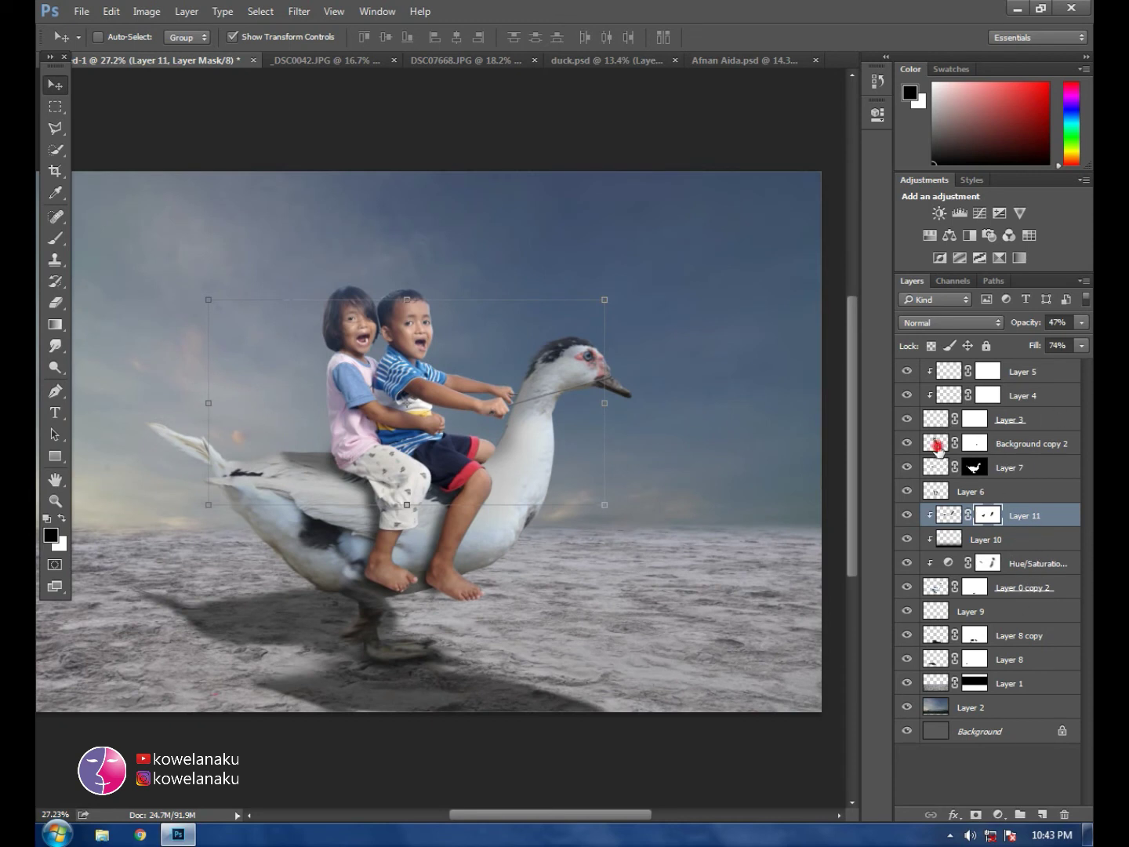
pyautogui.click(937, 445)
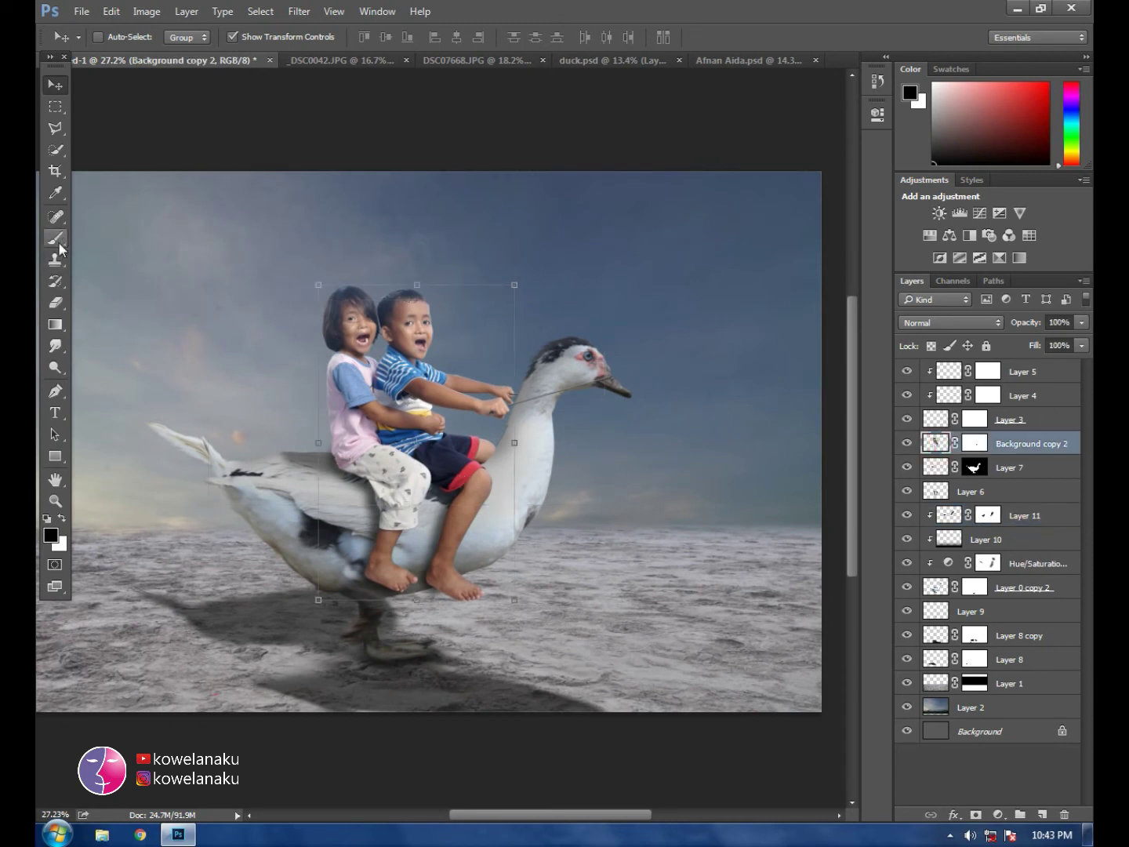
# Step: Dodge the boy's face, upper arm, forearm, knee and shin, shrinking the brush to 150 then 80
pyautogui.click(55, 366)
pyautogui.keyDown('alt'); pyautogui.scroll(5, 278, 341); pyautogui.keyUp('alt')
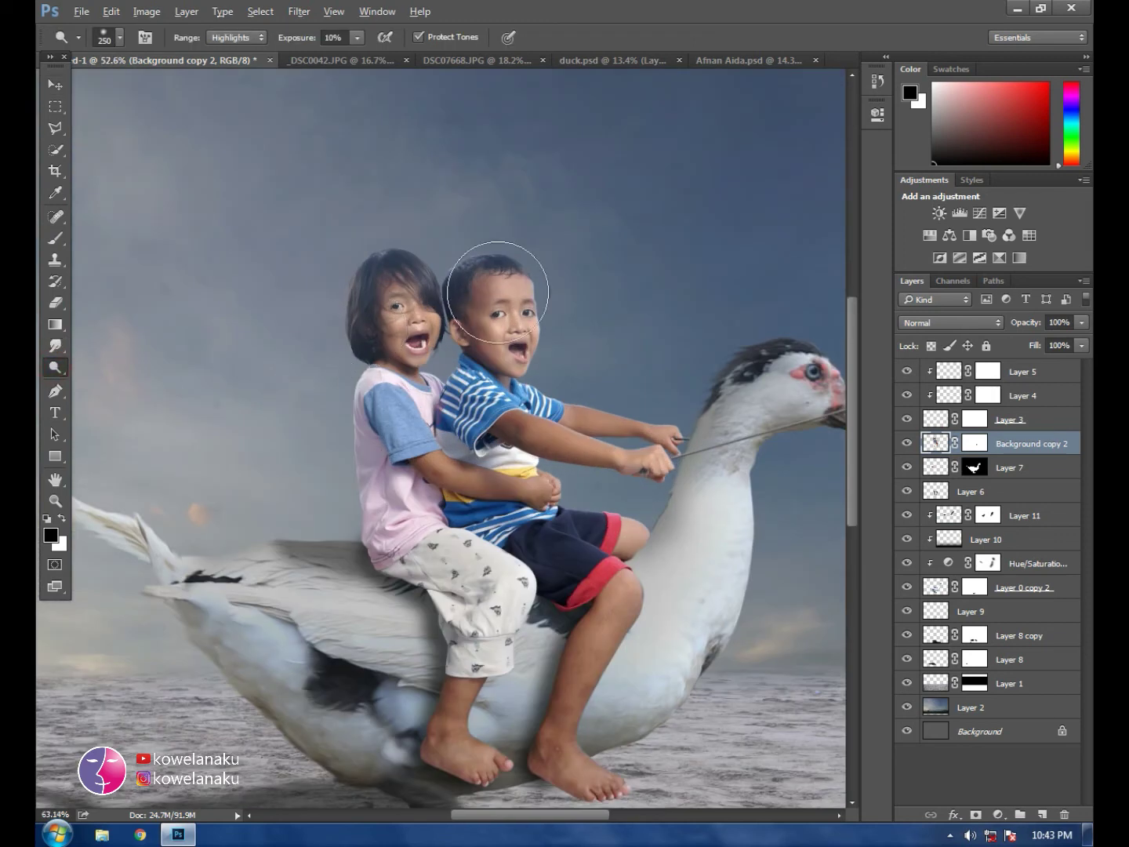
pyautogui.moveTo(567, 265); pyautogui.dragTo(614, 441)
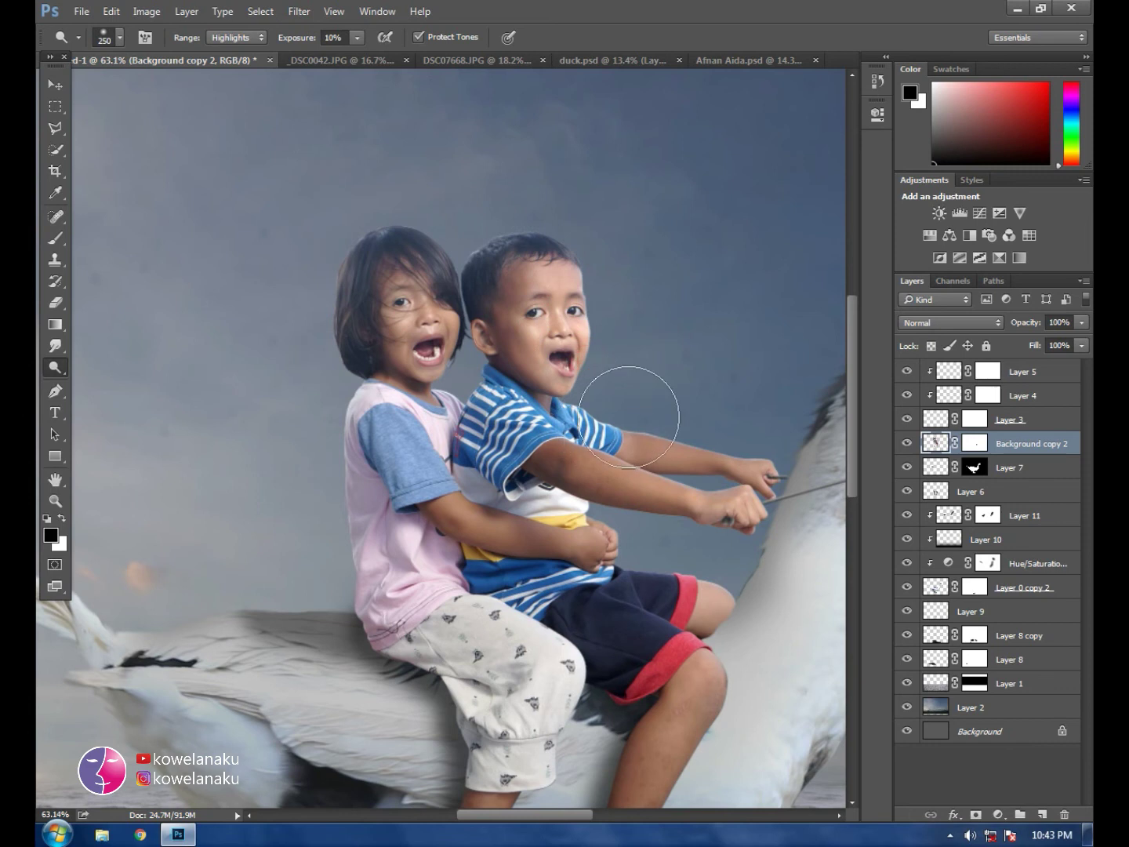
pyautogui.press('[')
pyautogui.press('[')
pyautogui.press('[')
pyautogui.moveTo(630, 416); pyautogui.dragTo(700, 436)
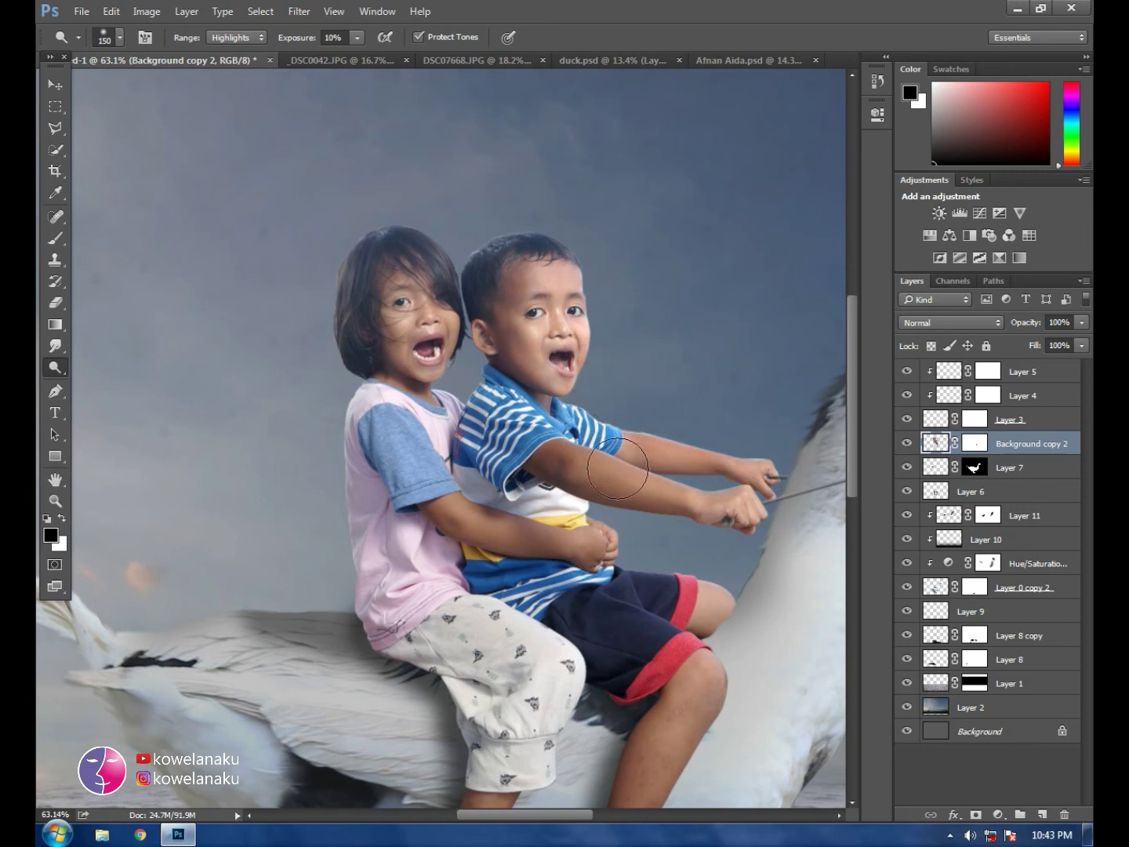
pyautogui.press('[')
pyautogui.press('[')
pyautogui.press('[')
pyautogui.moveTo(588, 457); pyautogui.dragTo(739, 492)
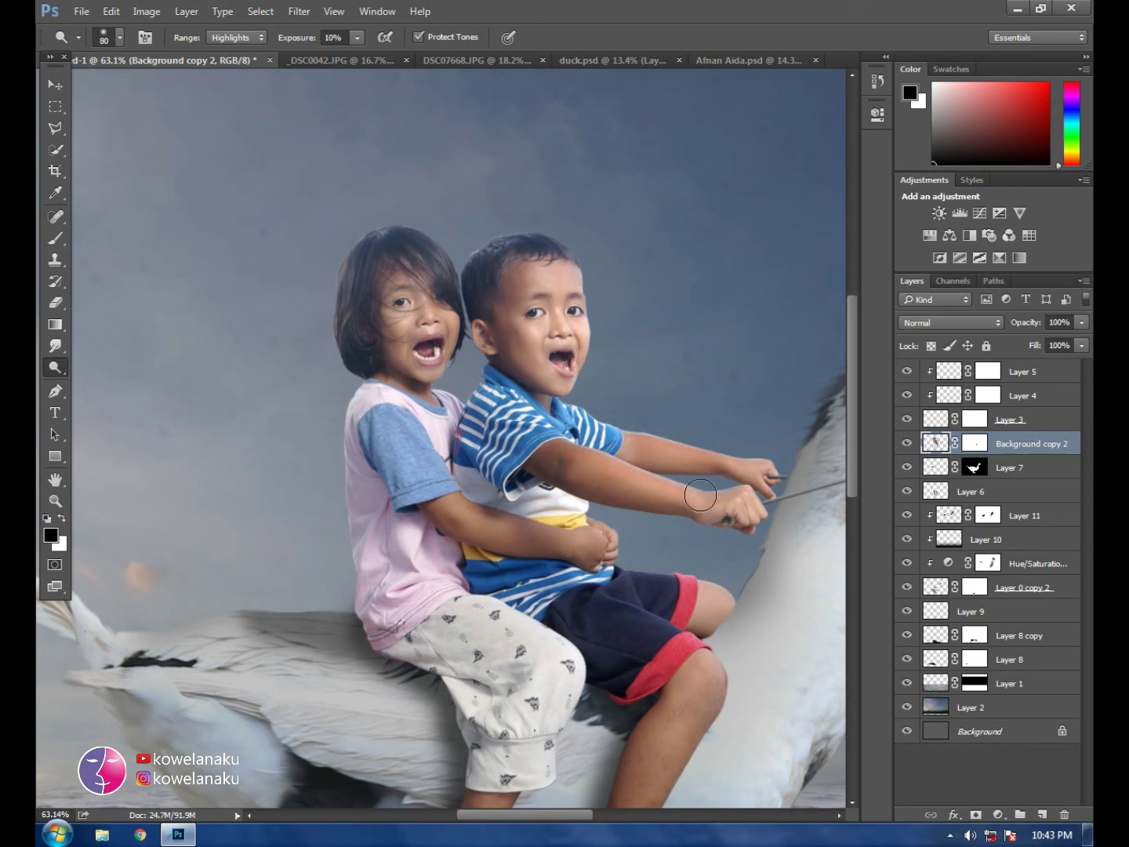
pyautogui.moveTo(710, 661); pyautogui.dragTo(712, 721)
pyautogui.scroll(-2, 713, 706)
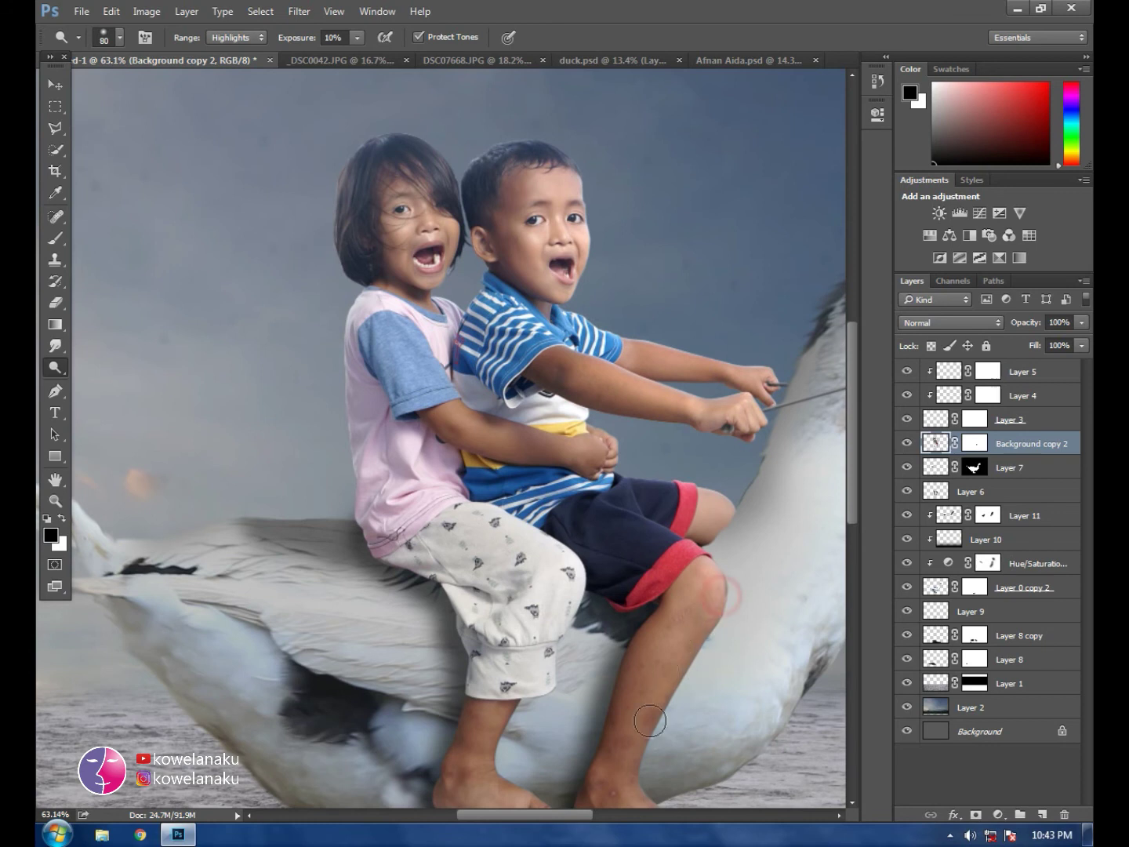
pyautogui.scroll(-2, 718, 595)
pyautogui.moveTo(712, 511); pyautogui.dragTo(713, 504)
pyautogui.moveTo(627, 675); pyautogui.dragTo(688, 727)
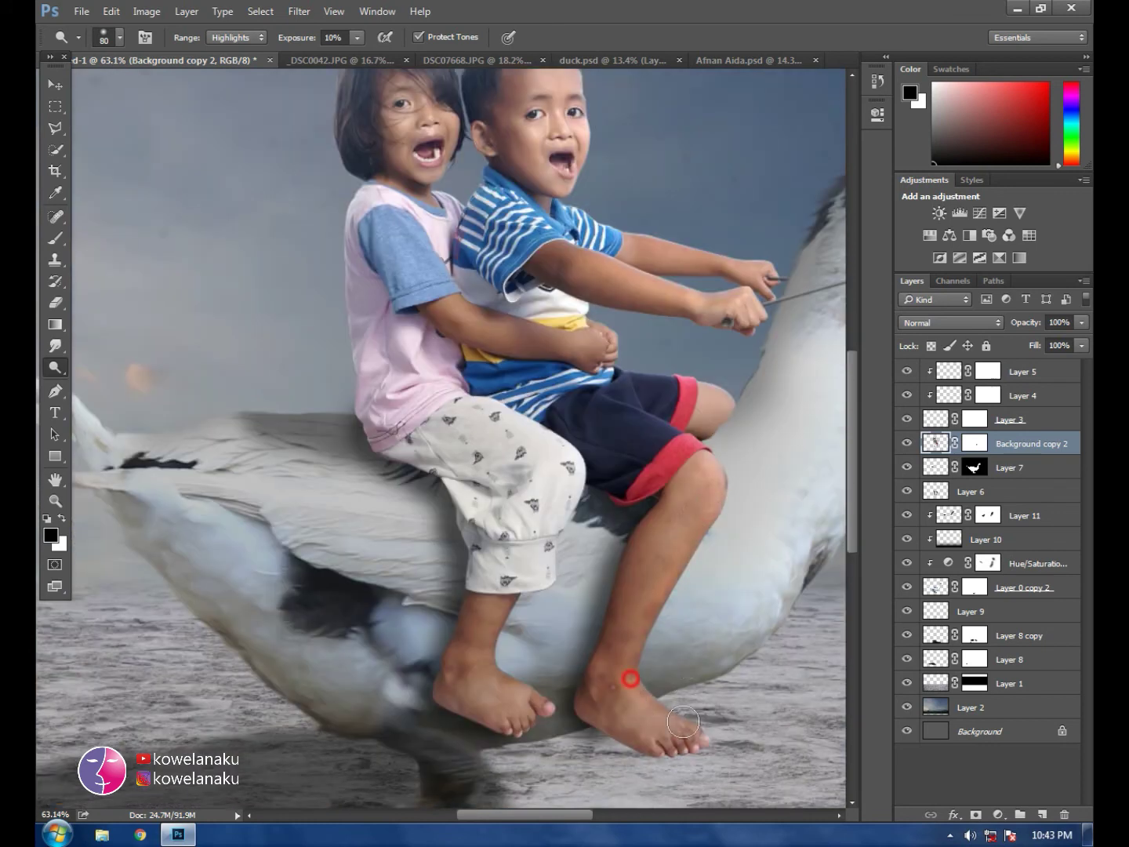
# Step: Dodge the girl's trouser leg, ankle, arm, hand and the top of her hair
pyautogui.click(542, 559)
pyautogui.moveTo(495, 671); pyautogui.dragTo(541, 706)
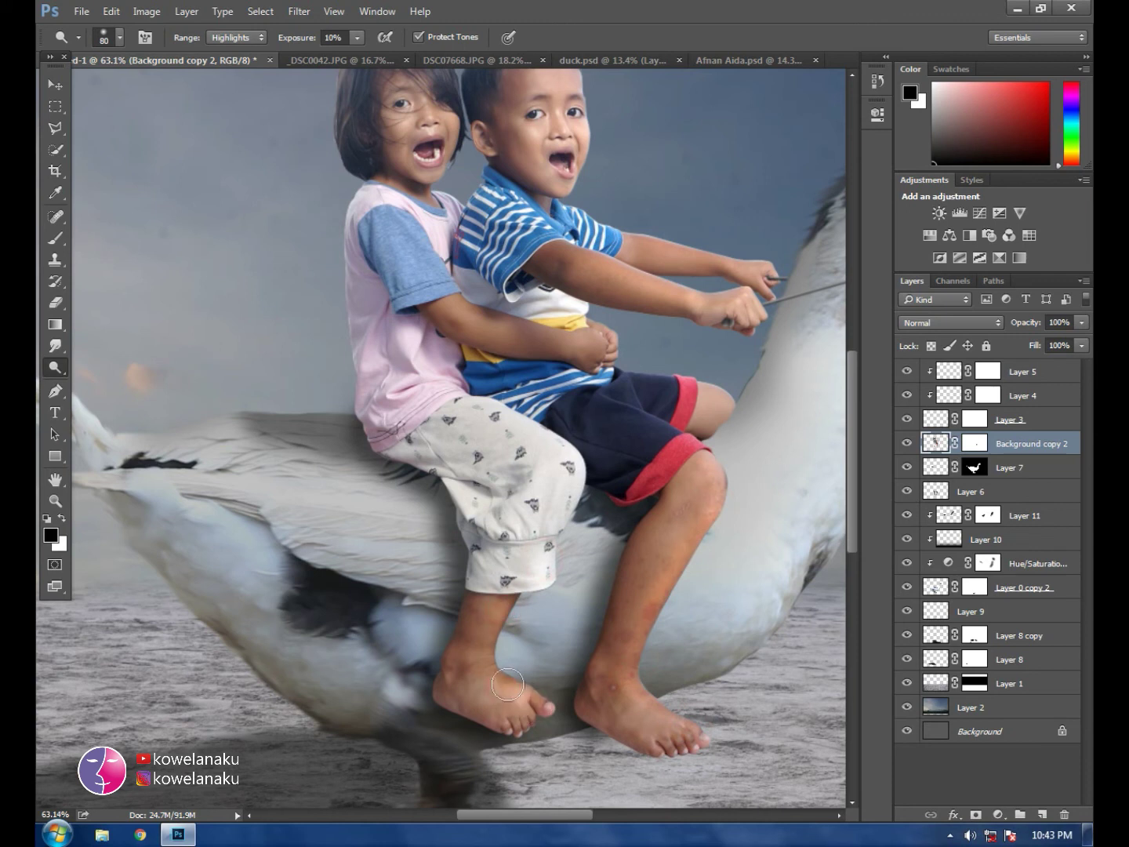
pyautogui.moveTo(552, 542); pyautogui.dragTo(486, 412)
pyautogui.click(448, 295)
pyautogui.moveTo(567, 336); pyautogui.dragTo(611, 330)
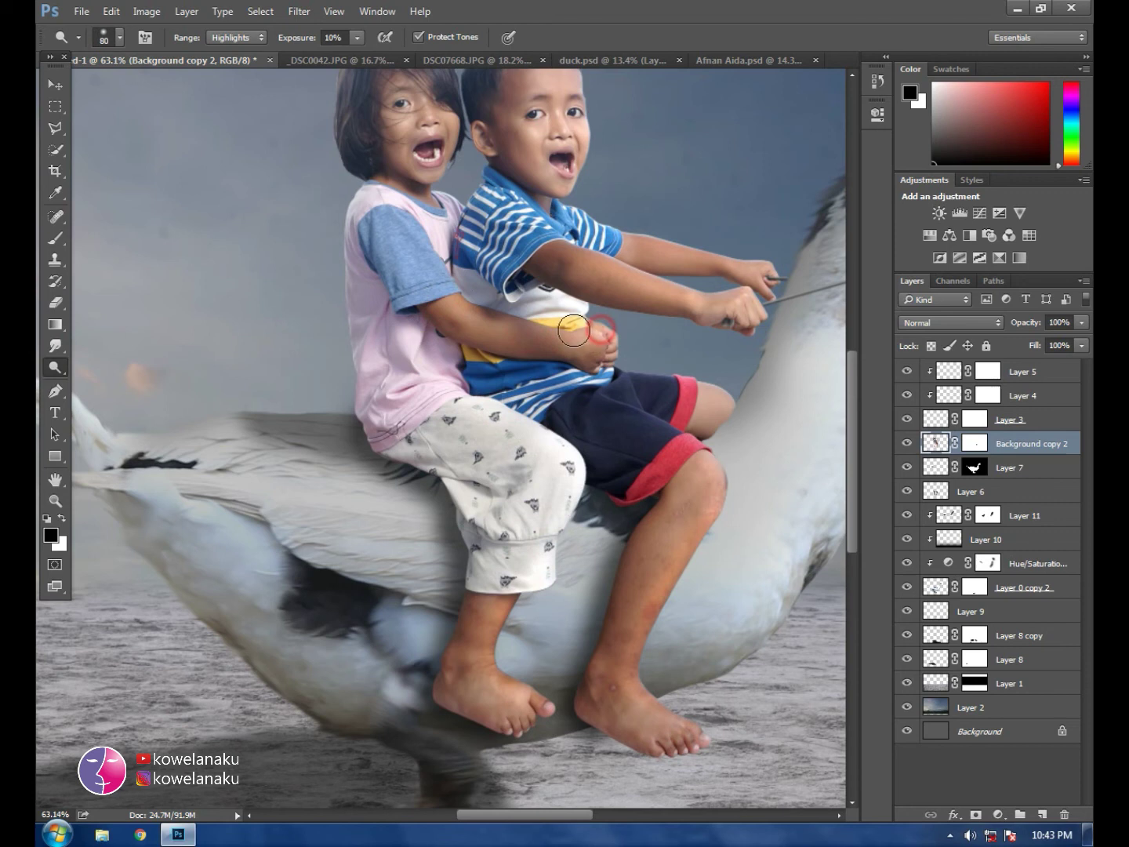
pyautogui.scroll(2, 440, 217)
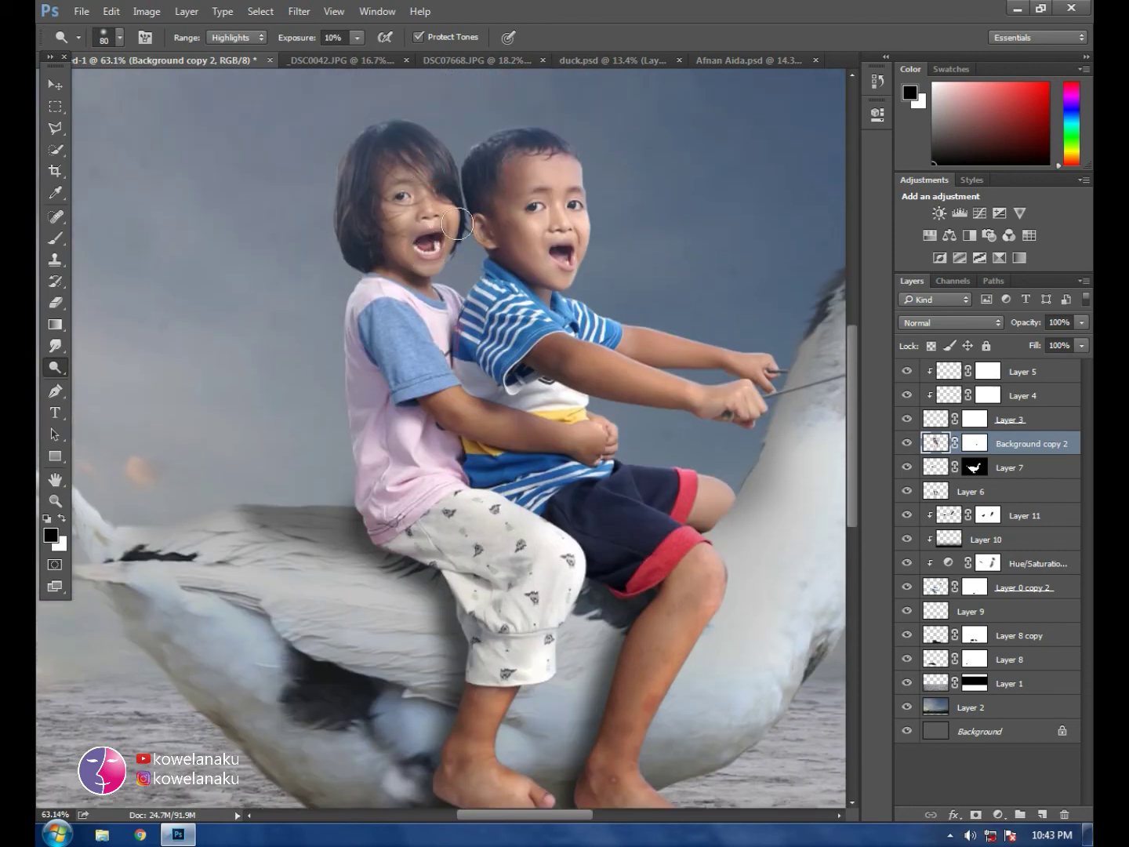
pyautogui.moveTo(395, 137); pyautogui.dragTo(419, 132)
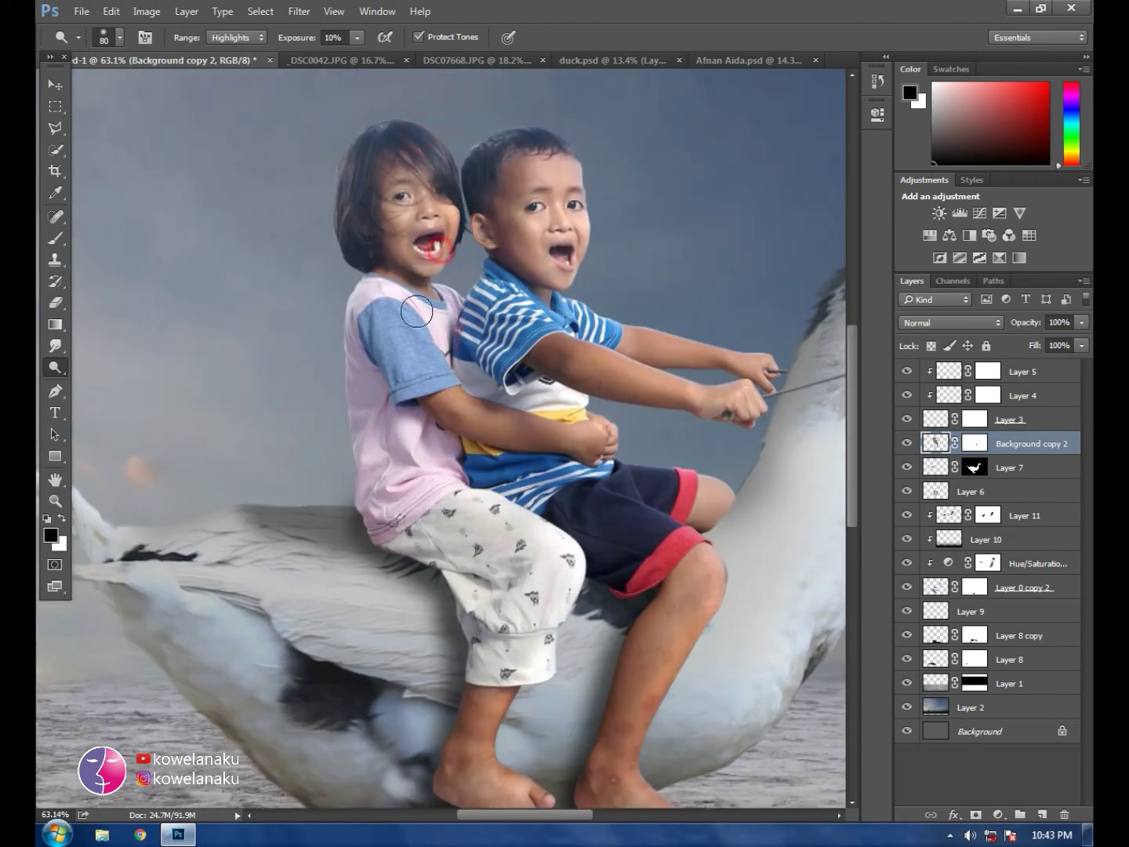
# Step: Burn in shadows on the girl's hair and shirt and the boy's hairline and shirt
pyautogui.rightClick(55, 366)
pyautogui.click(109, 379)
pyautogui.click(366, 139)
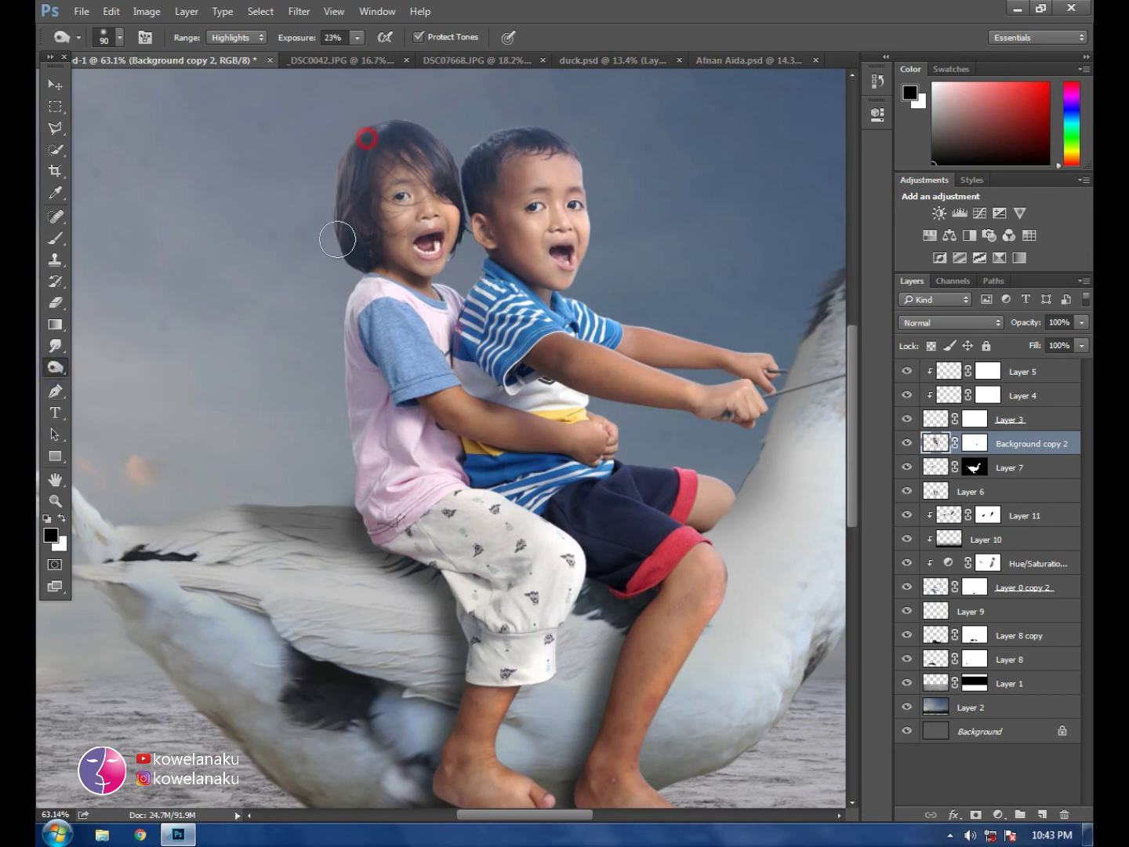
pyautogui.moveTo(356, 296); pyautogui.dragTo(372, 390)
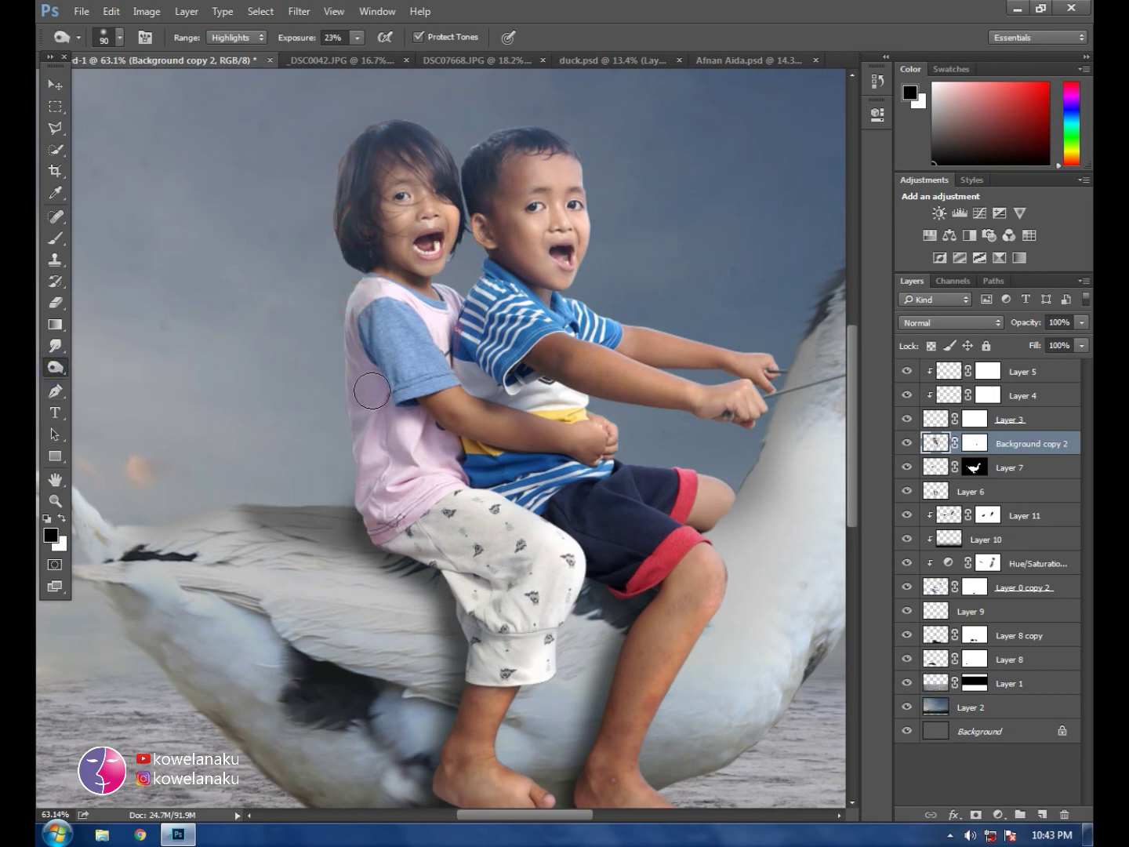
pyautogui.moveTo(366, 526); pyautogui.dragTo(387, 531)
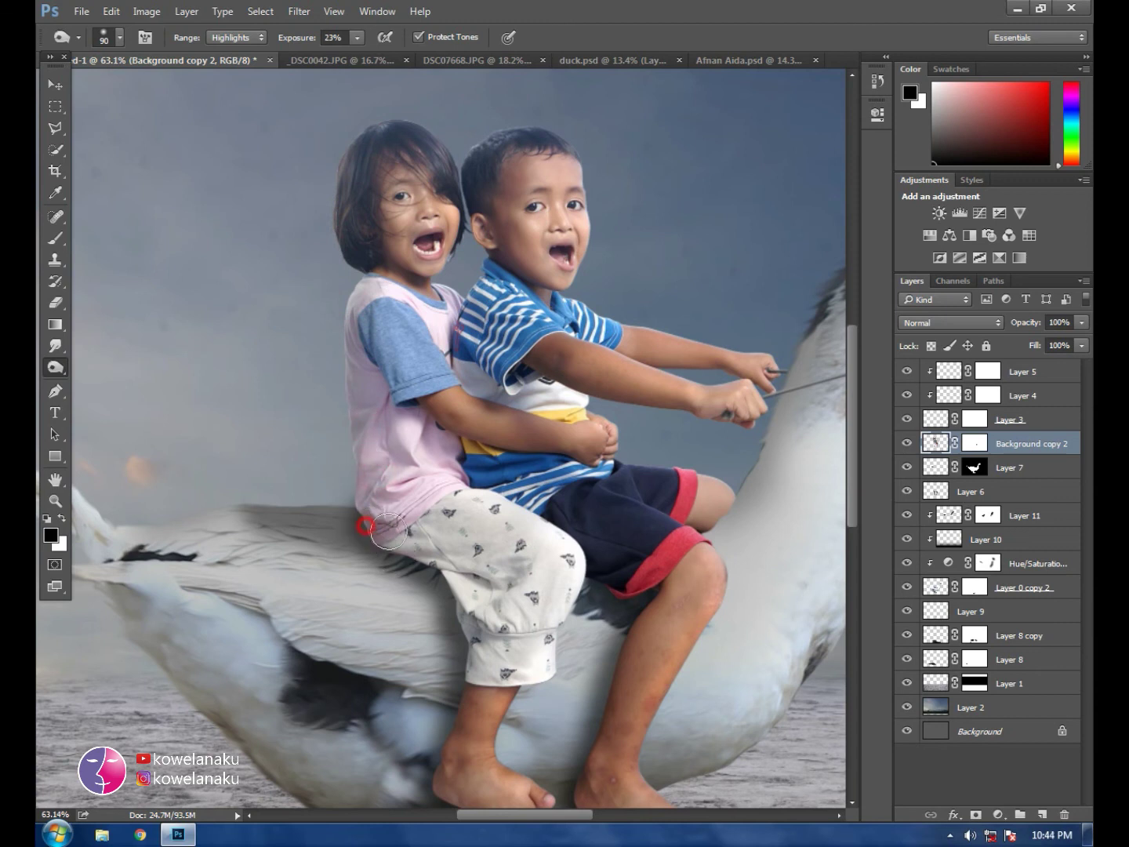
pyautogui.moveTo(521, 138); pyautogui.dragTo(557, 154)
pyautogui.click(514, 172)
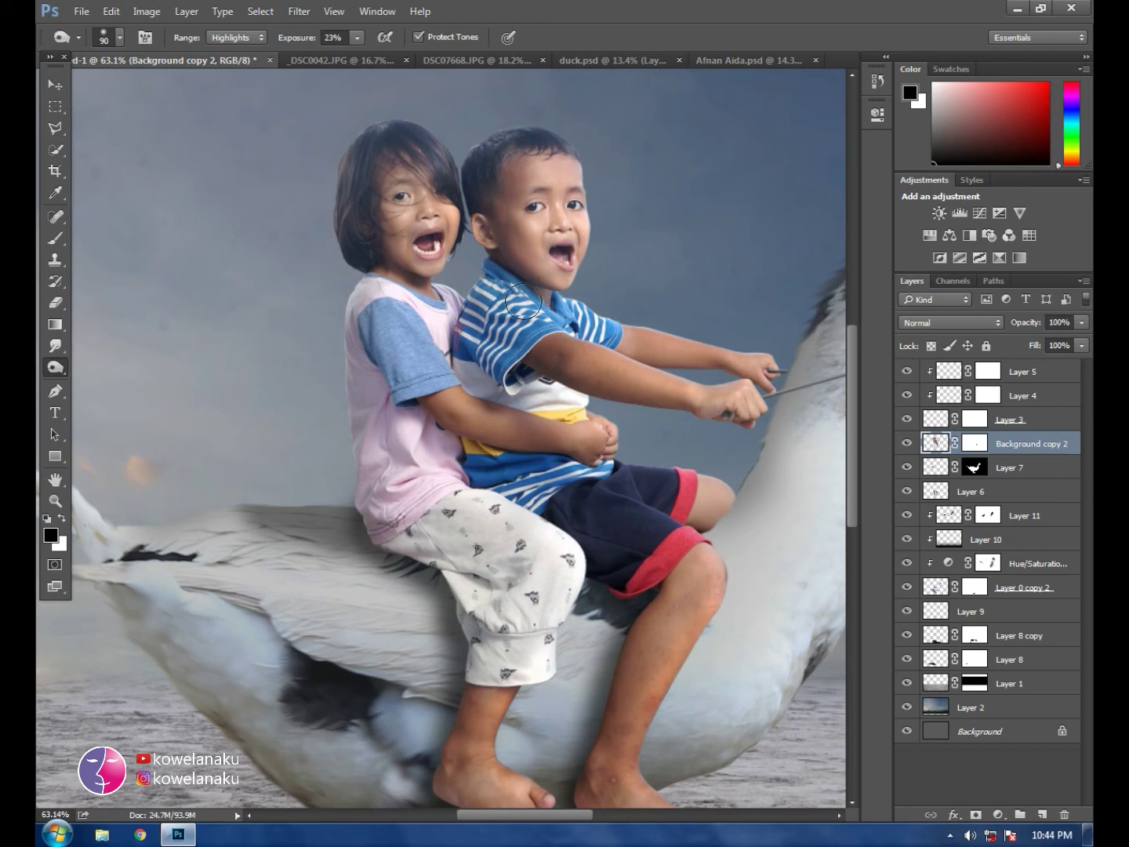
# Step: Burn the boy's forearm, knee and shin, plus the girl's shin, trousers and underarm shadow
pyautogui.moveTo(672, 357); pyautogui.dragTo(730, 364)
pyautogui.scroll(-3, 731, 547)
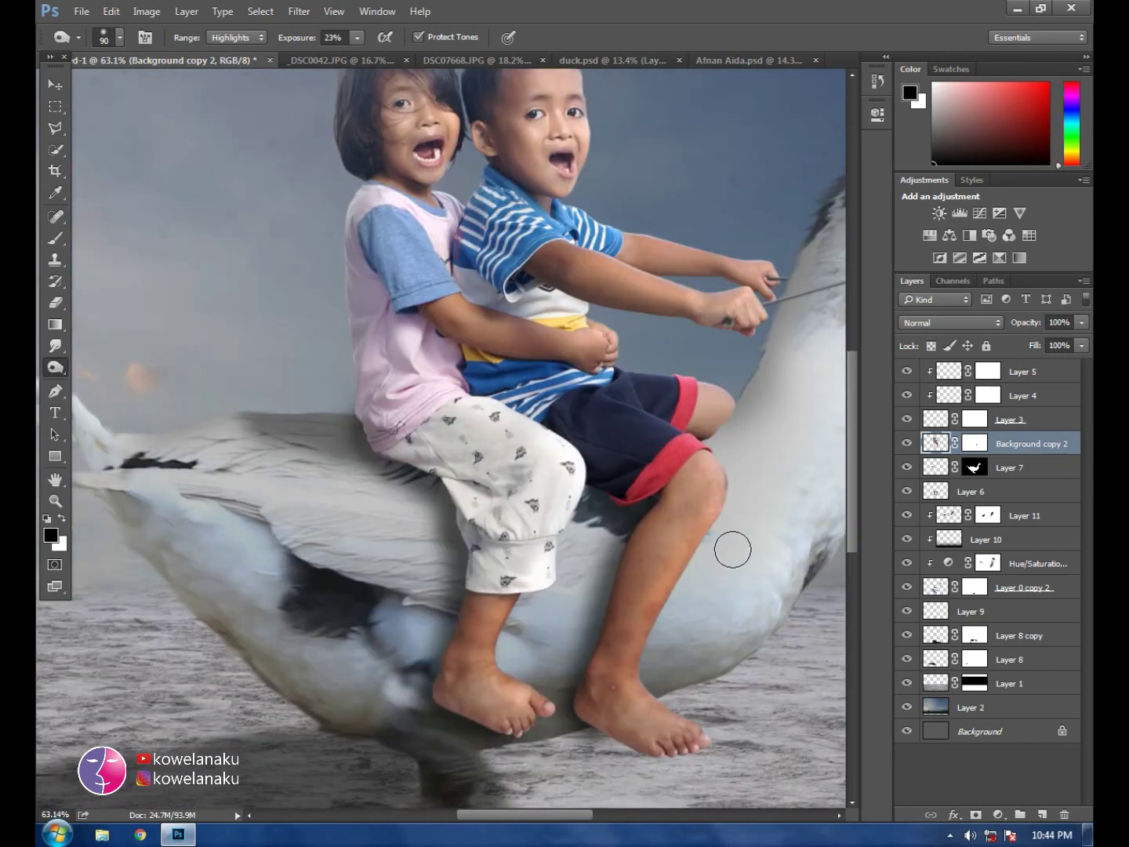
pyautogui.scroll(-1, 616, 420)
pyautogui.moveTo(672, 446); pyautogui.dragTo(629, 536)
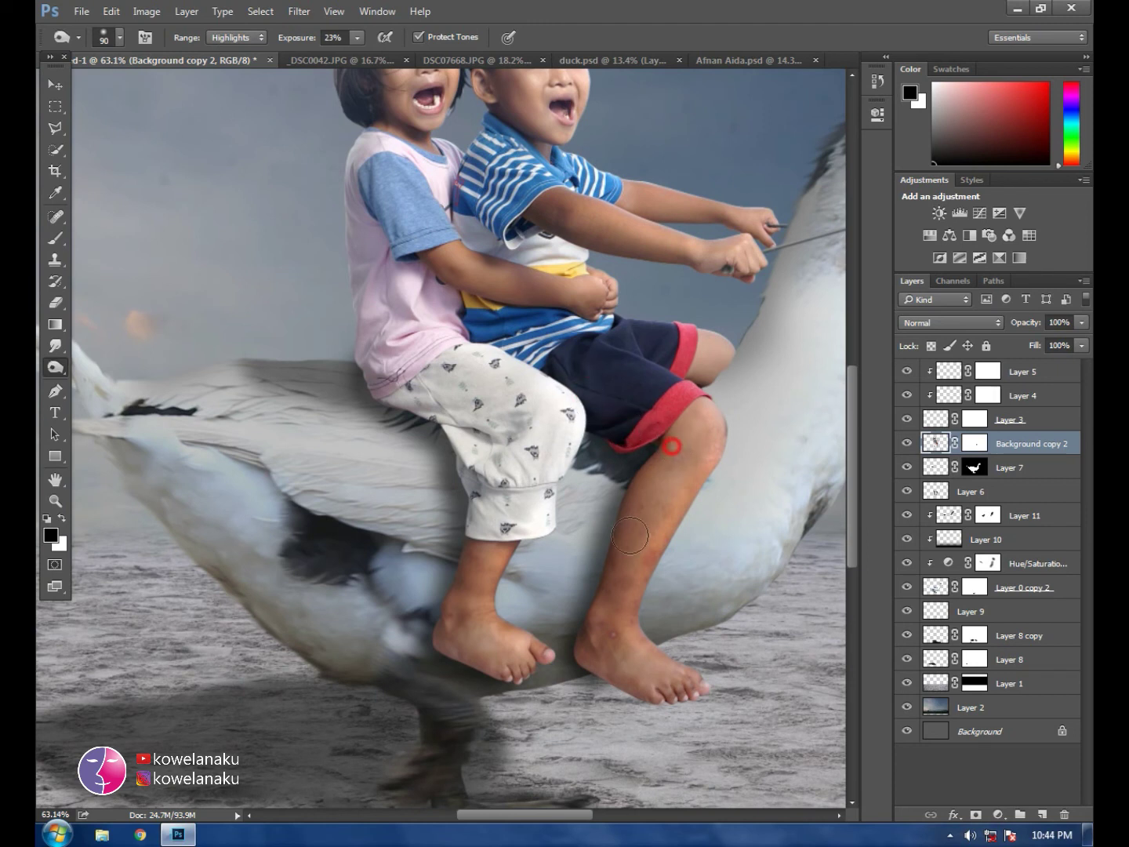
pyautogui.moveTo(466, 566); pyautogui.dragTo(471, 511)
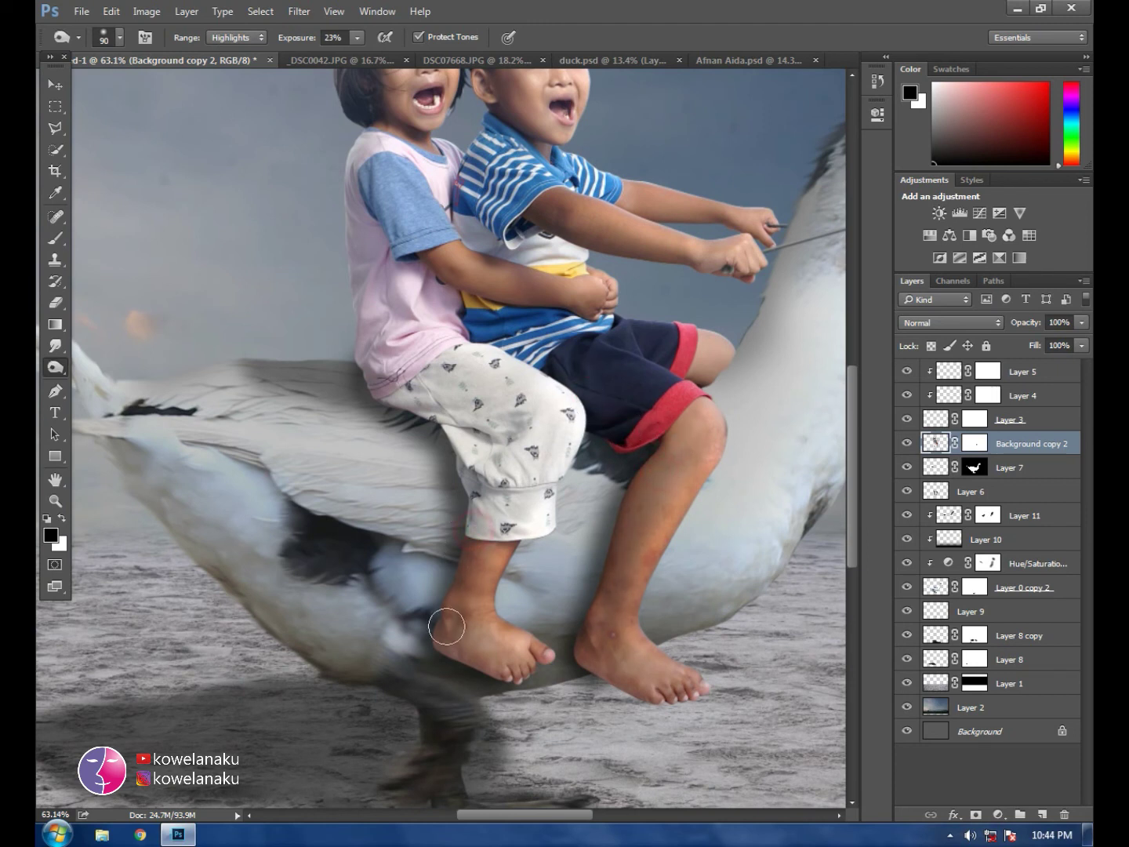
pyautogui.moveTo(459, 410); pyautogui.dragTo(381, 392)
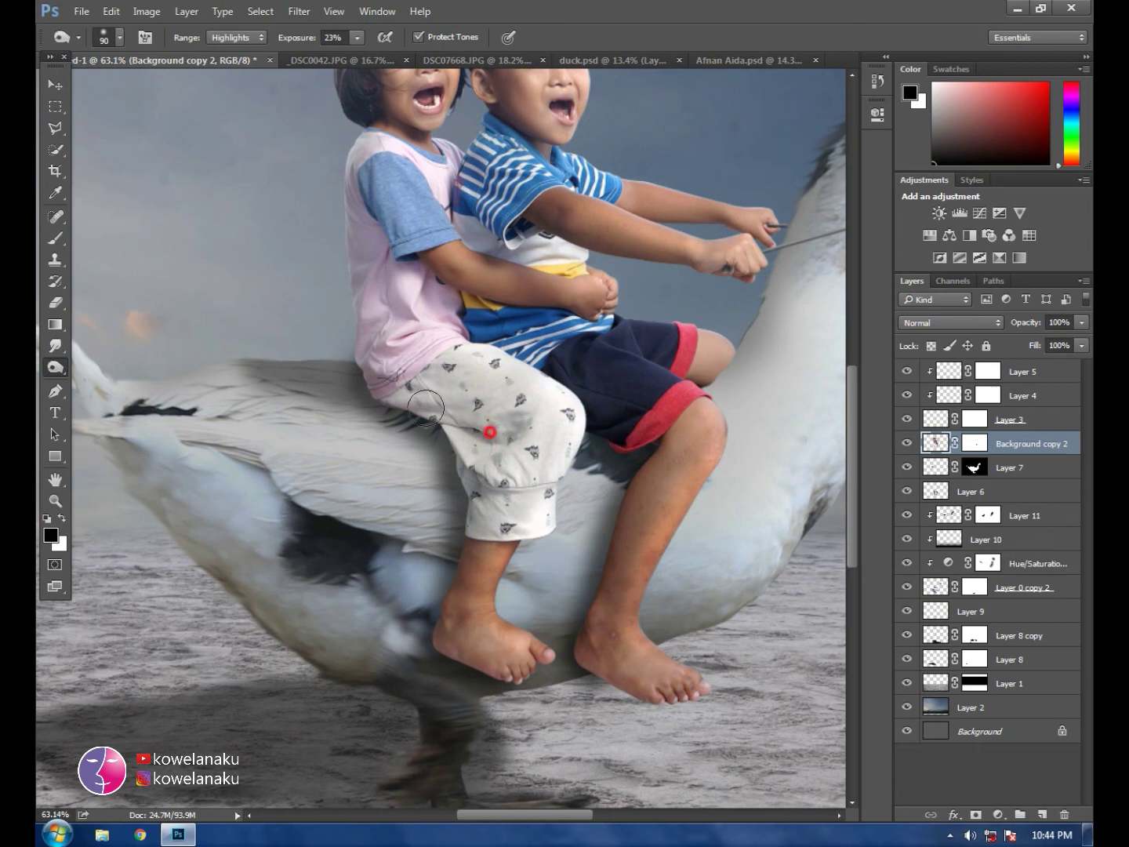
pyautogui.moveTo(383, 330)
pyautogui.mouseDown()
pyautogui.moveTo(489, 304)
pyautogui.moveTo(684, 402)
pyautogui.mouseUp()
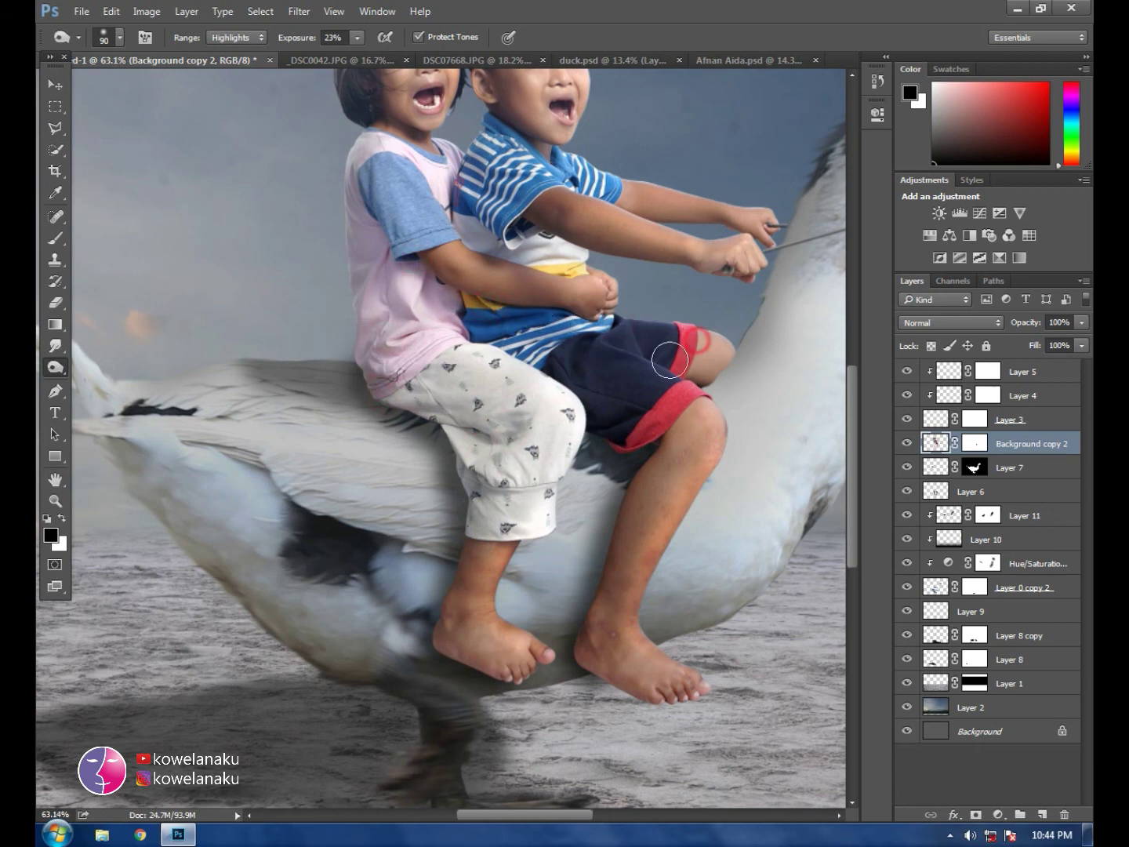
pyautogui.scroll(-2, 683, 401)
# Step: Compare with Layer 3 briefly hidden, then add a new layer above Background copy 2
pyautogui.hscroll(1, 828, 417)
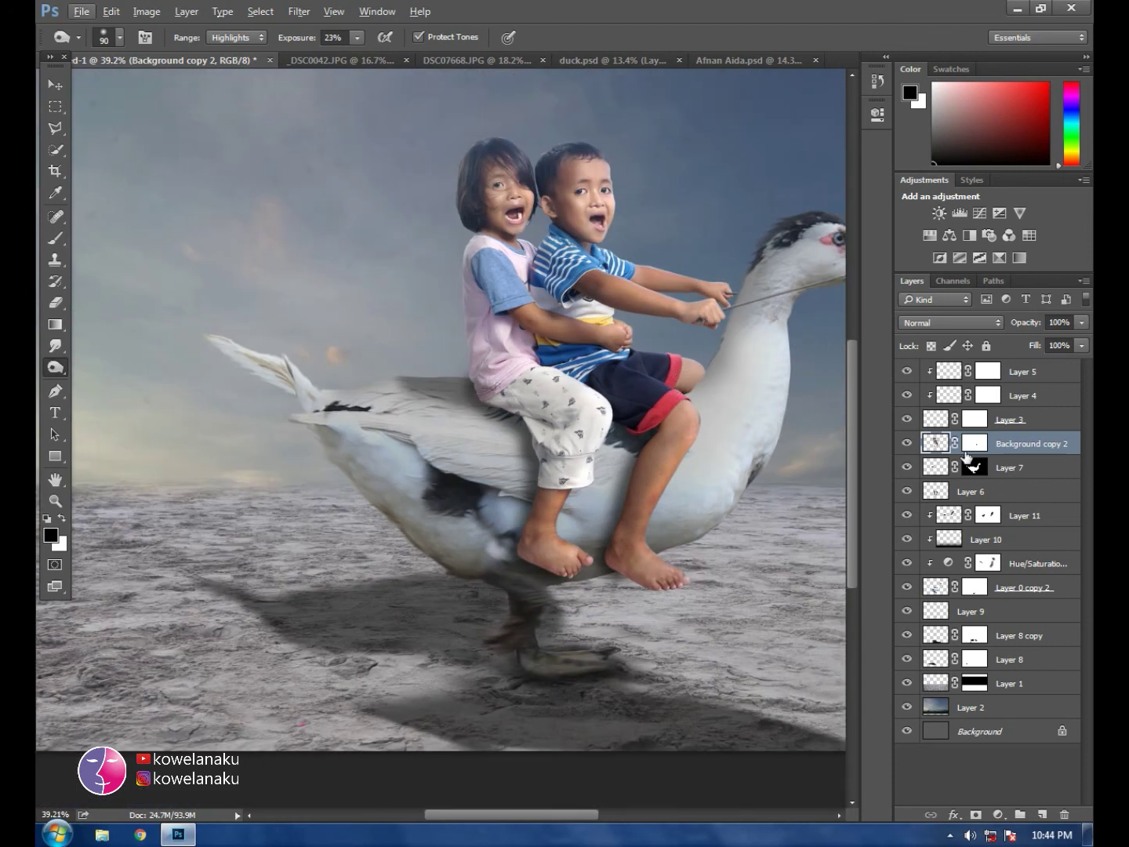
pyautogui.click(907, 420)
pyautogui.click(1024, 443)
pyautogui.click(1043, 815)
# Step: Paint soft black shadow at 63% brush opacity where the boy's leg meets the duck's neck
pyautogui.scroll(2, 784, 345)
pyautogui.scroll(1, 784, 345)
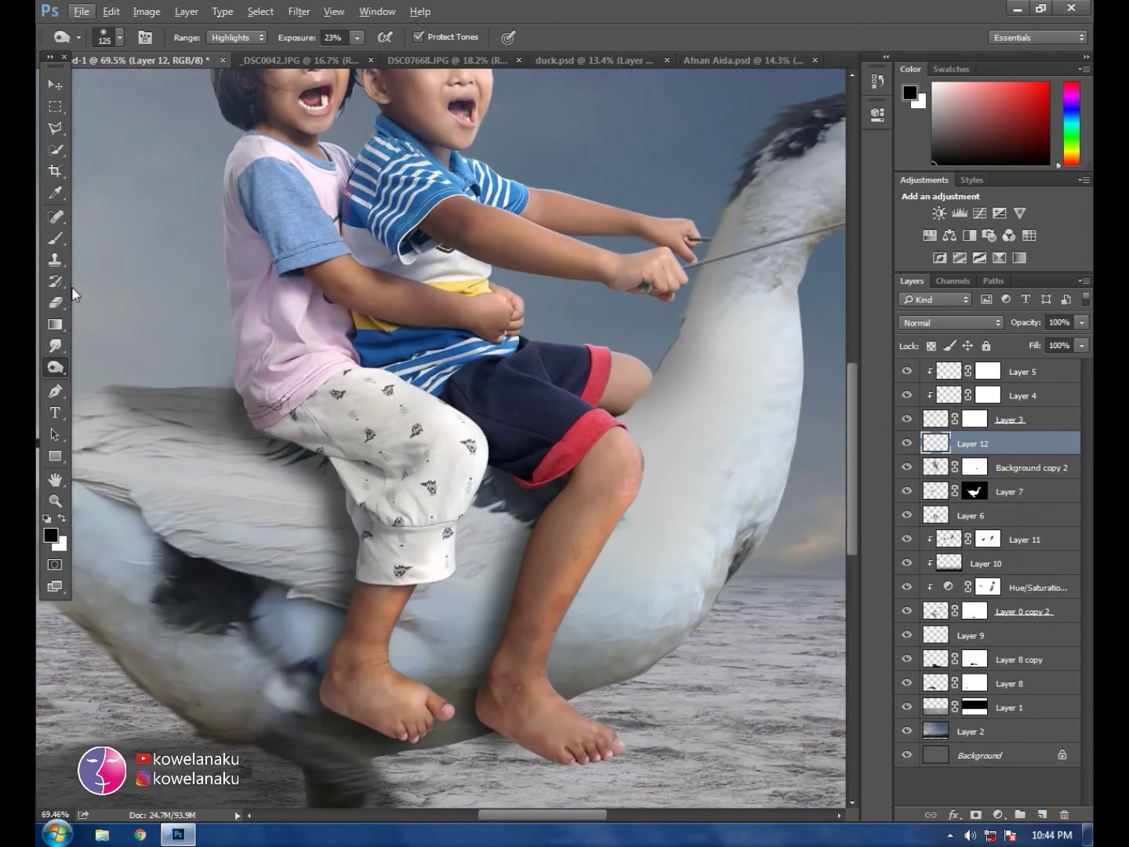
pyautogui.click(54, 237)
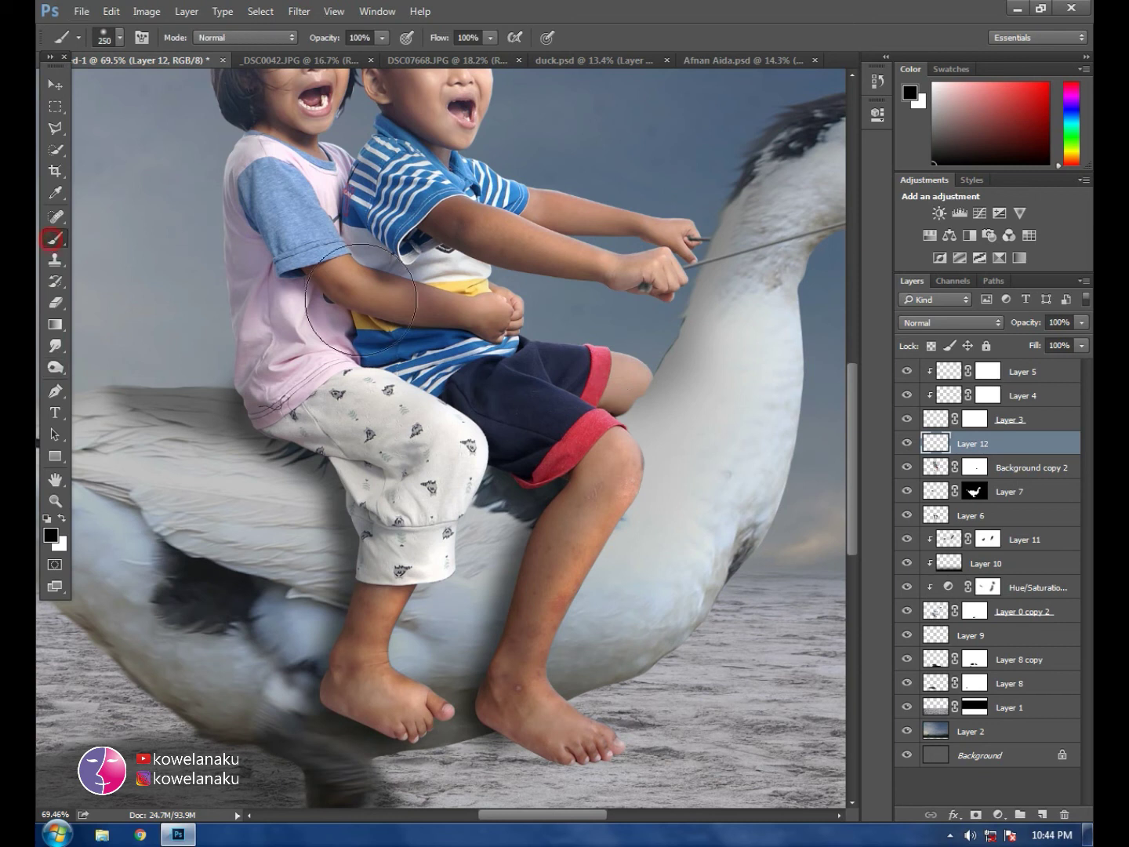
pyautogui.click(652, 363)
pyautogui.hotkey('ctrl', 'z')
pyautogui.moveTo(490, 39); pyautogui.dragTo(483, 62)
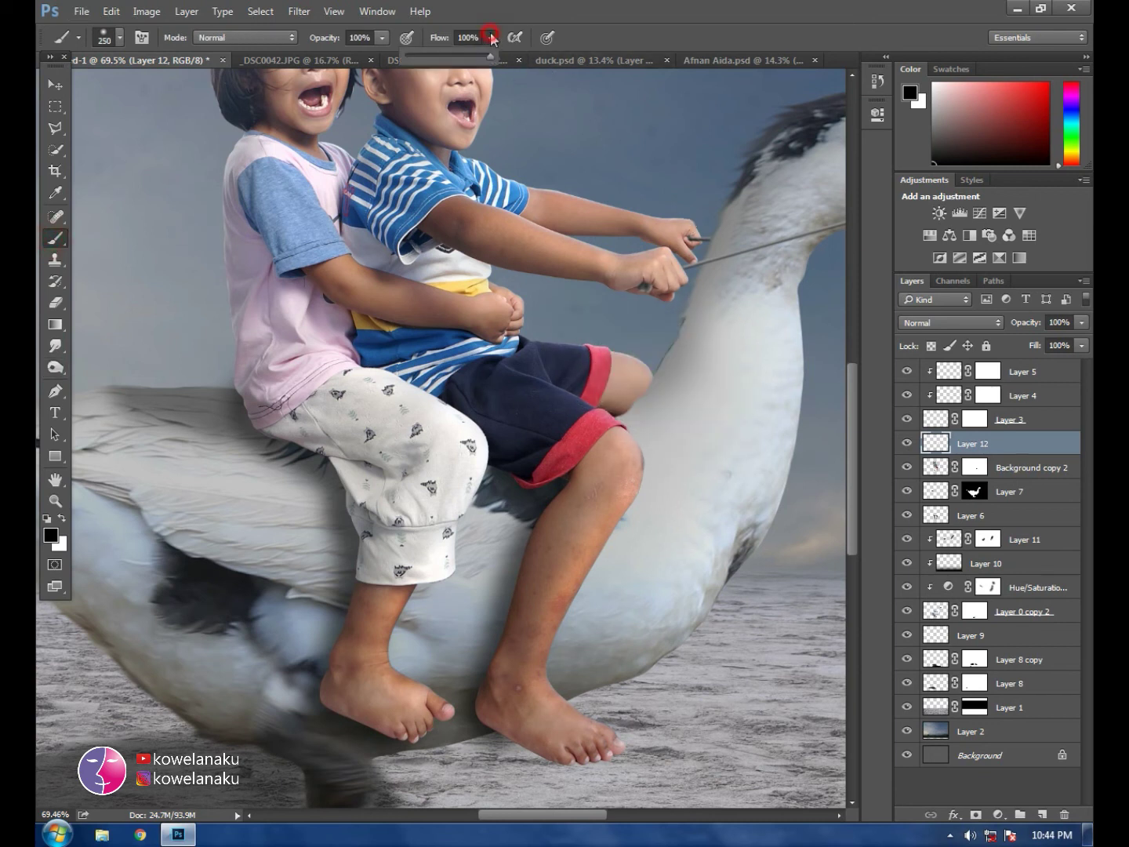
pyautogui.click(381, 37)
pyautogui.moveTo(385, 57); pyautogui.dragTo(350, 57)
pyautogui.click(641, 384)
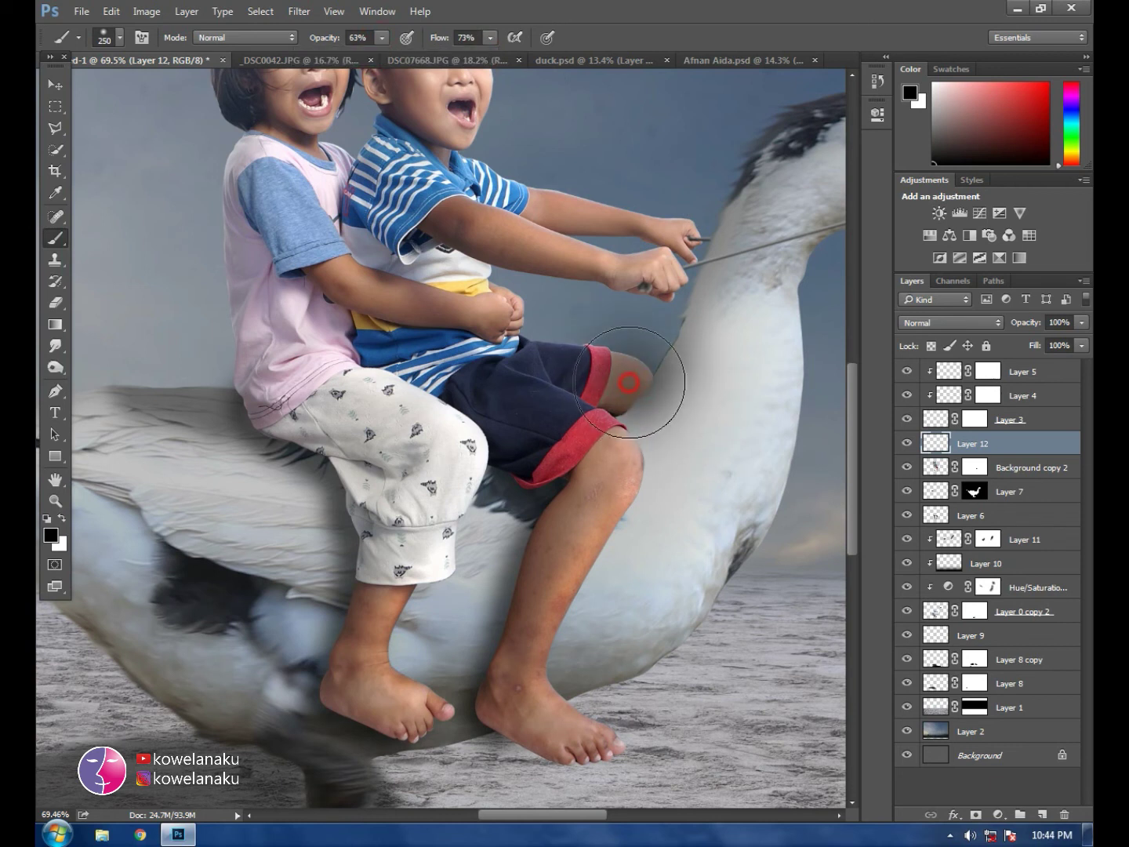
pyautogui.click(630, 354)
pyautogui.hotkey('ctrl', 'z')
# Step: Clip Layer 12 to Background copy 2 and lower its opacity to 70%
pyautogui.press('v')
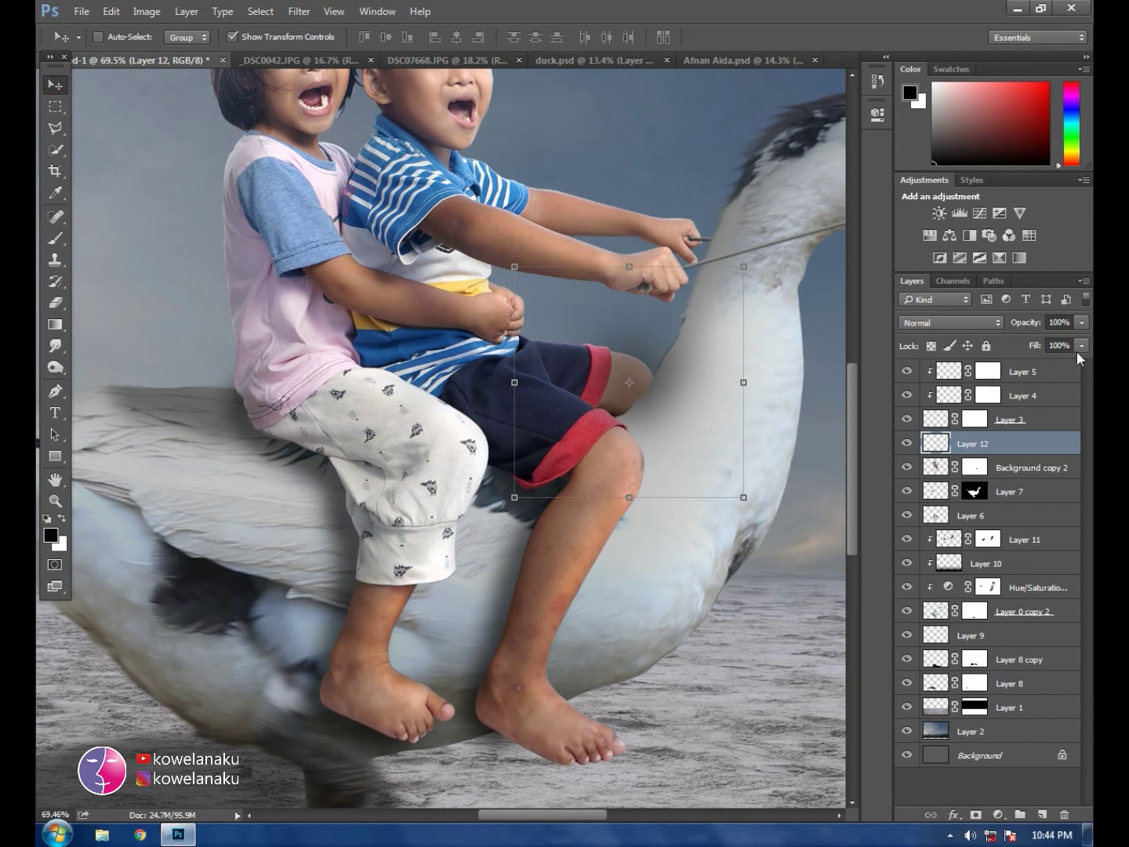
pyautogui.rightClick(1004, 445)
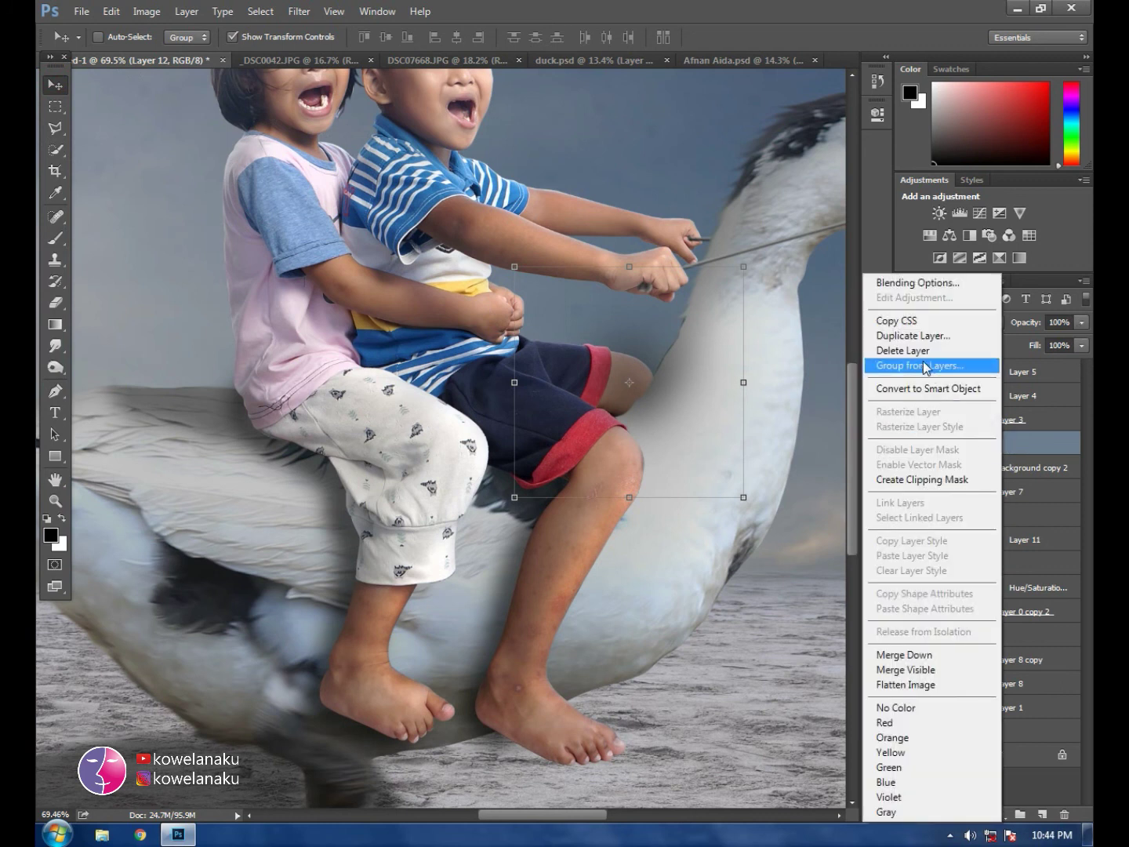
pyautogui.click(935, 479)
pyautogui.click(1087, 322)
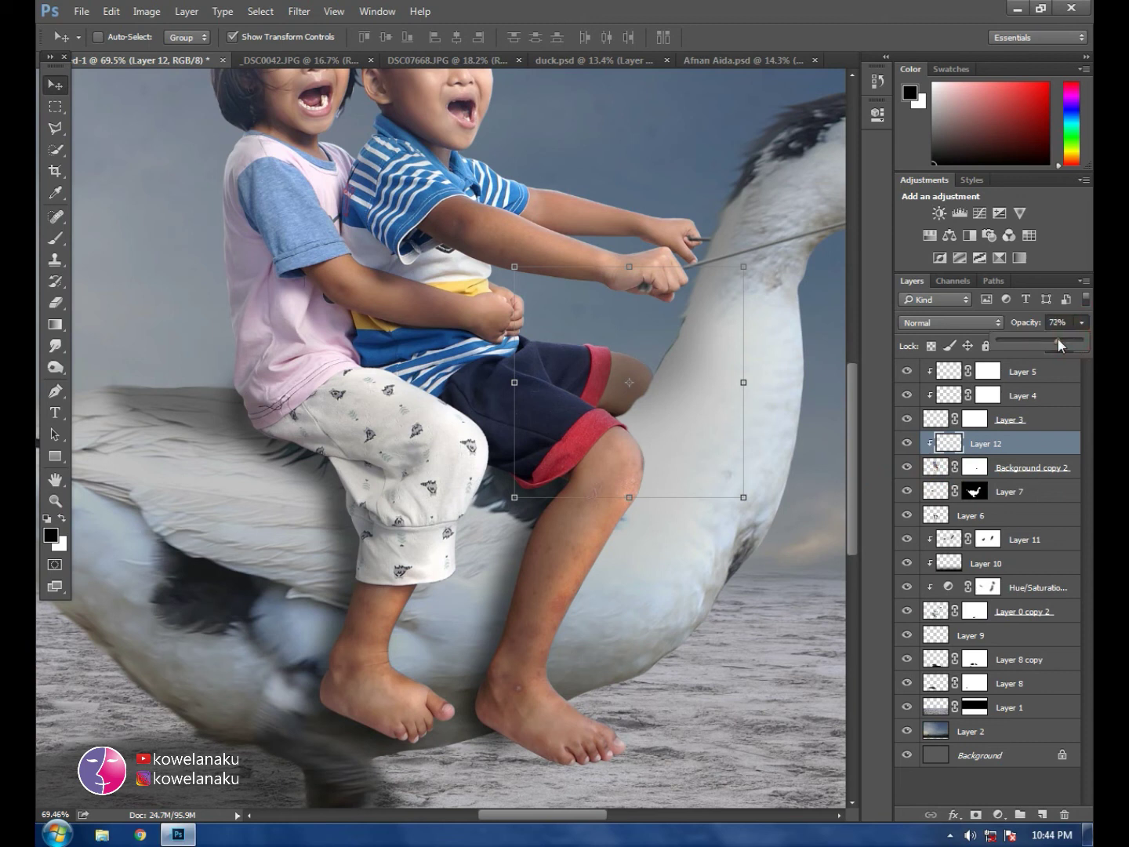
pyautogui.moveTo(1056, 339); pyautogui.dragTo(1051, 339)
pyautogui.click(1081, 345)
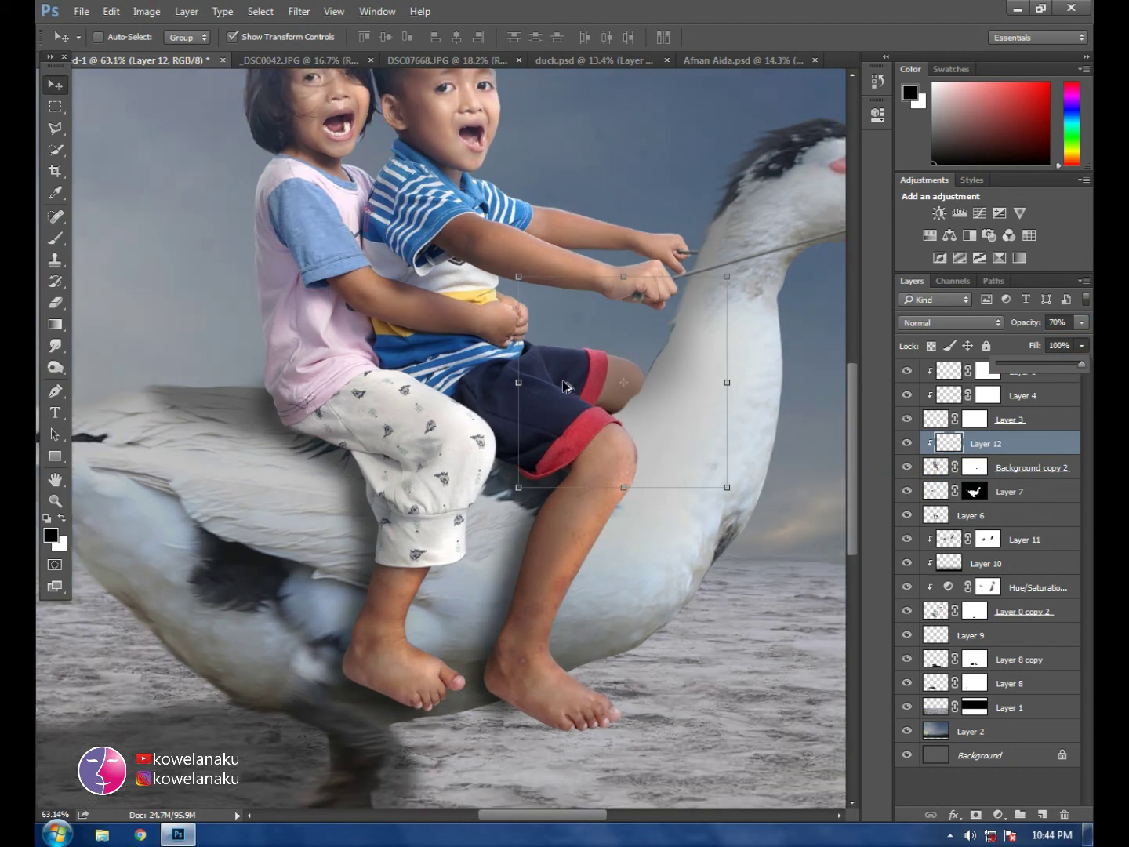
pyautogui.moveTo(630, 374); pyautogui.dragTo(46, 100)
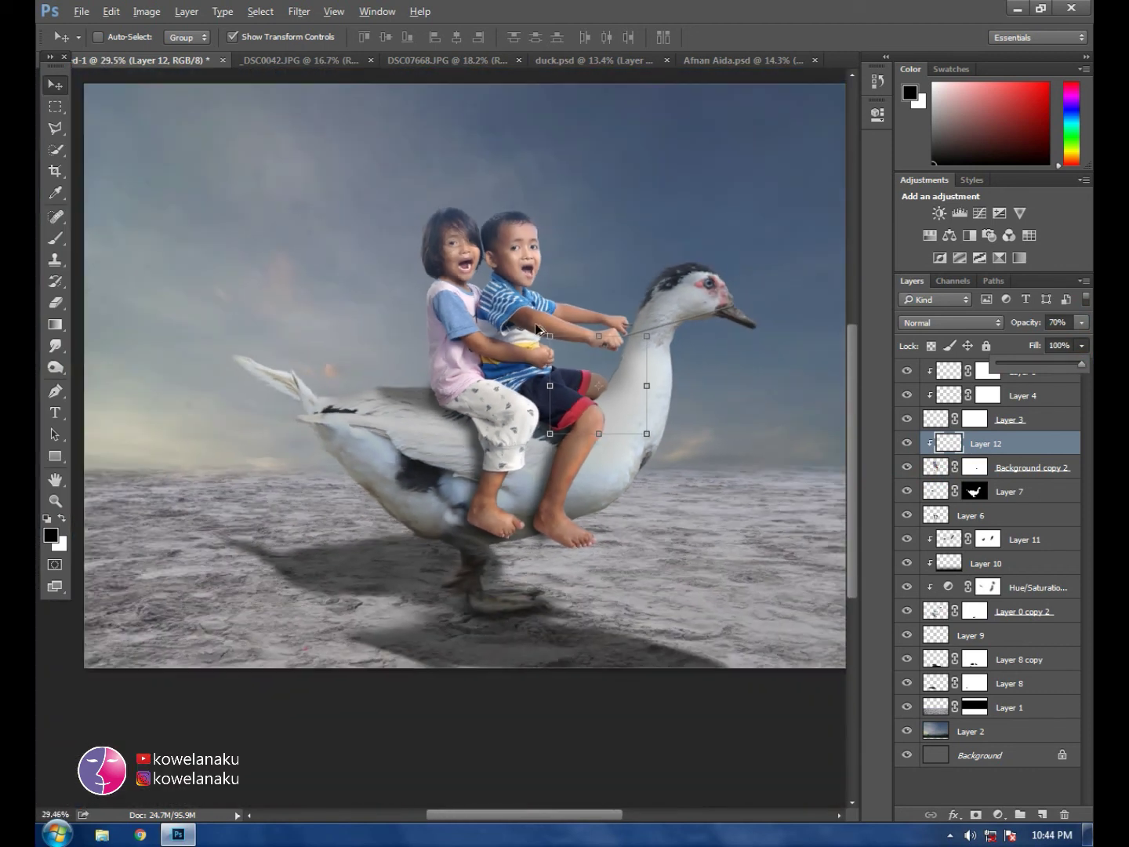
pyautogui.scroll(-2, 255, 242)
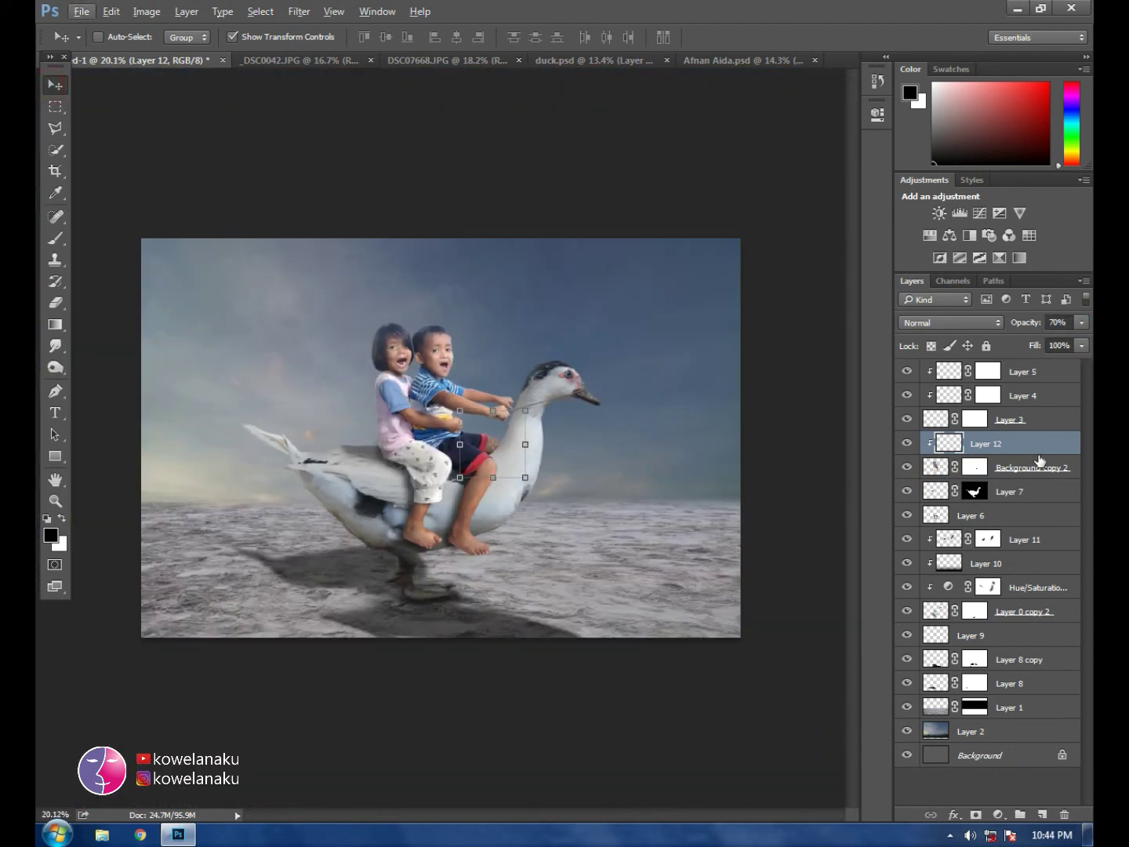
pyautogui.click(1041, 370)
# Step: Set the foreground colour to bright orange ff8400
pyautogui.click(55, 236)
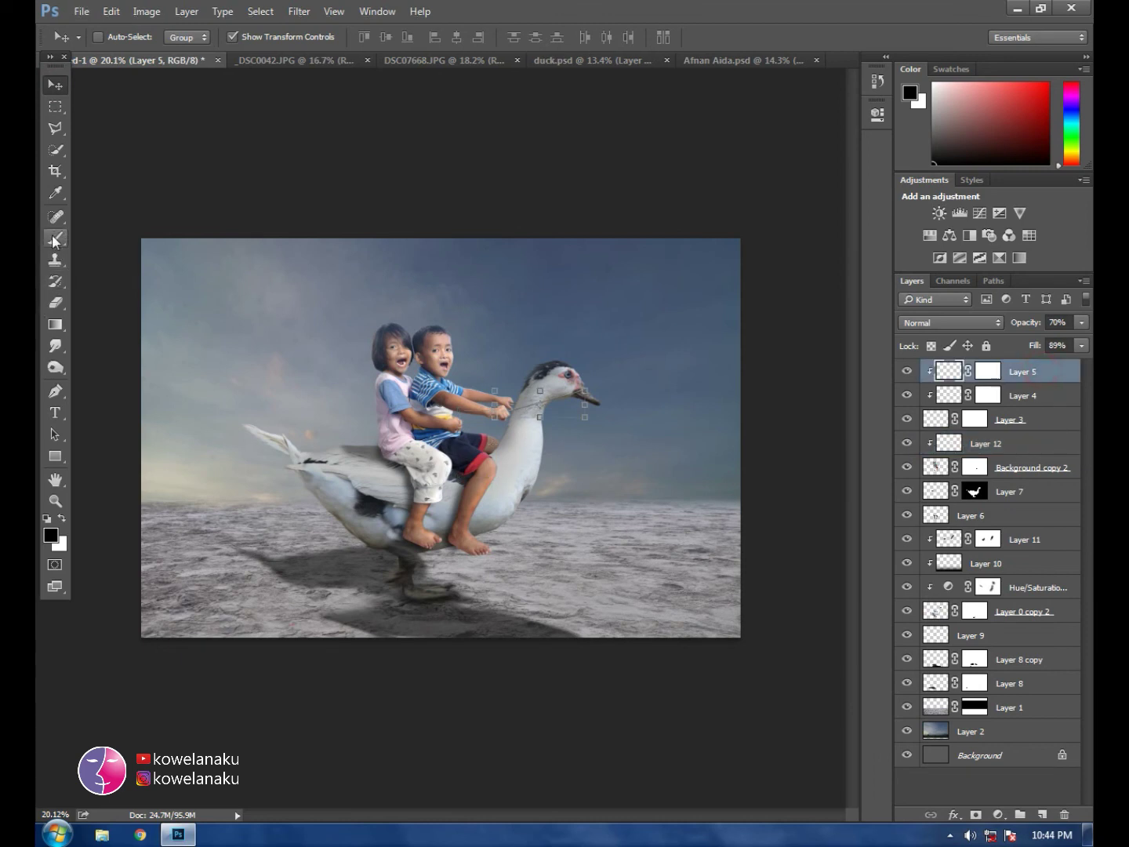
pyautogui.click(52, 535)
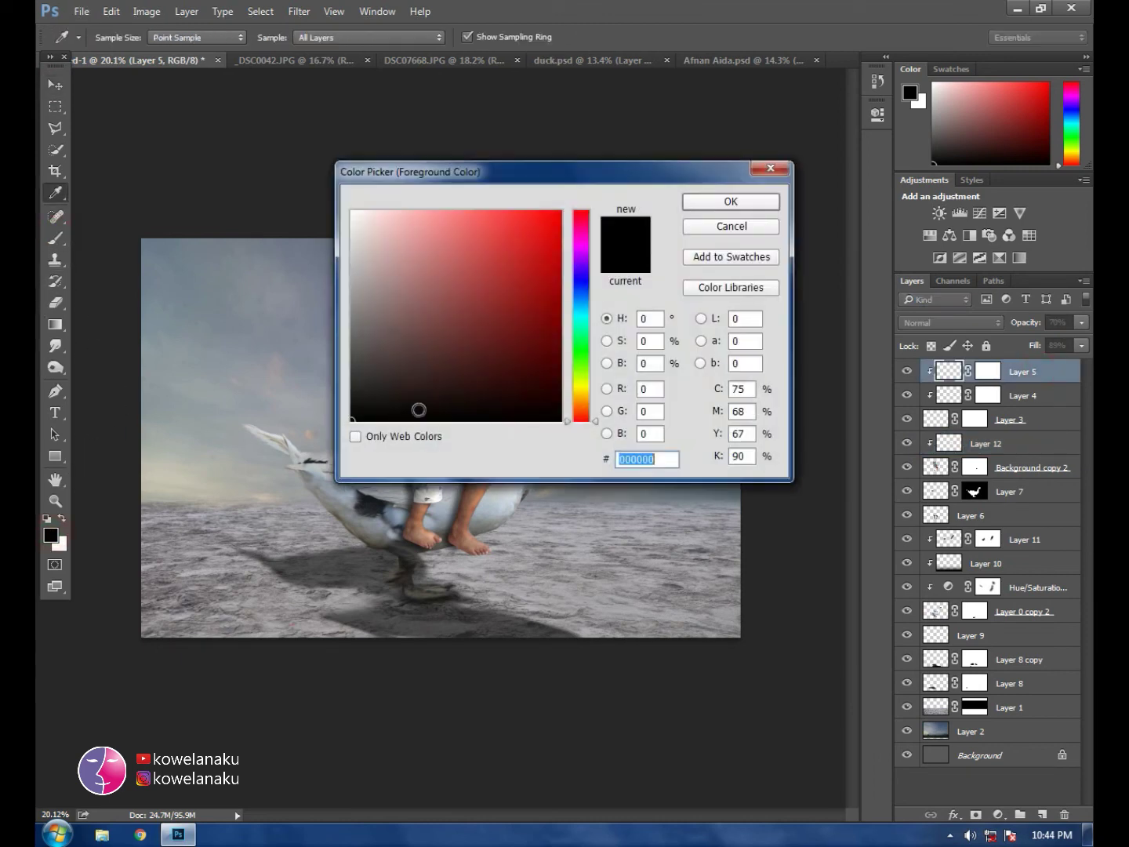
pyautogui.click(580, 397)
pyautogui.click(559, 211)
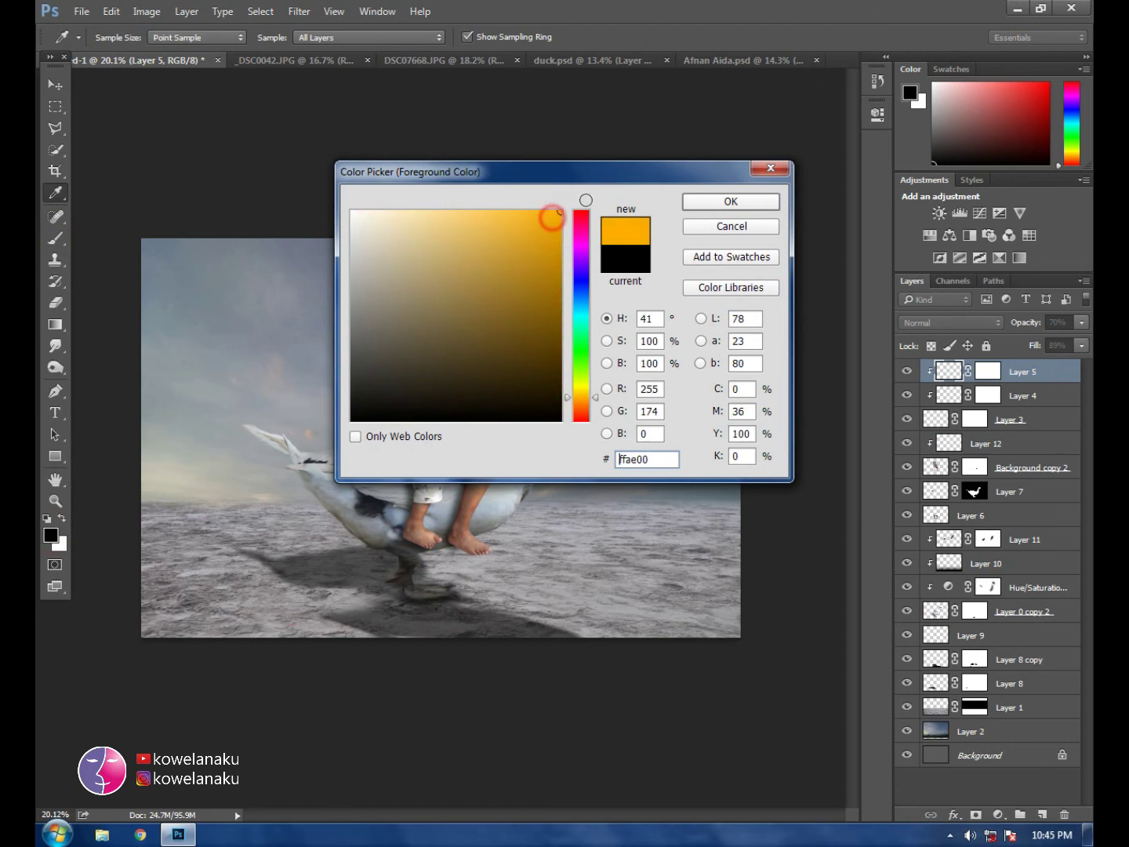
pyautogui.moveTo(565, 397); pyautogui.dragTo(566, 403)
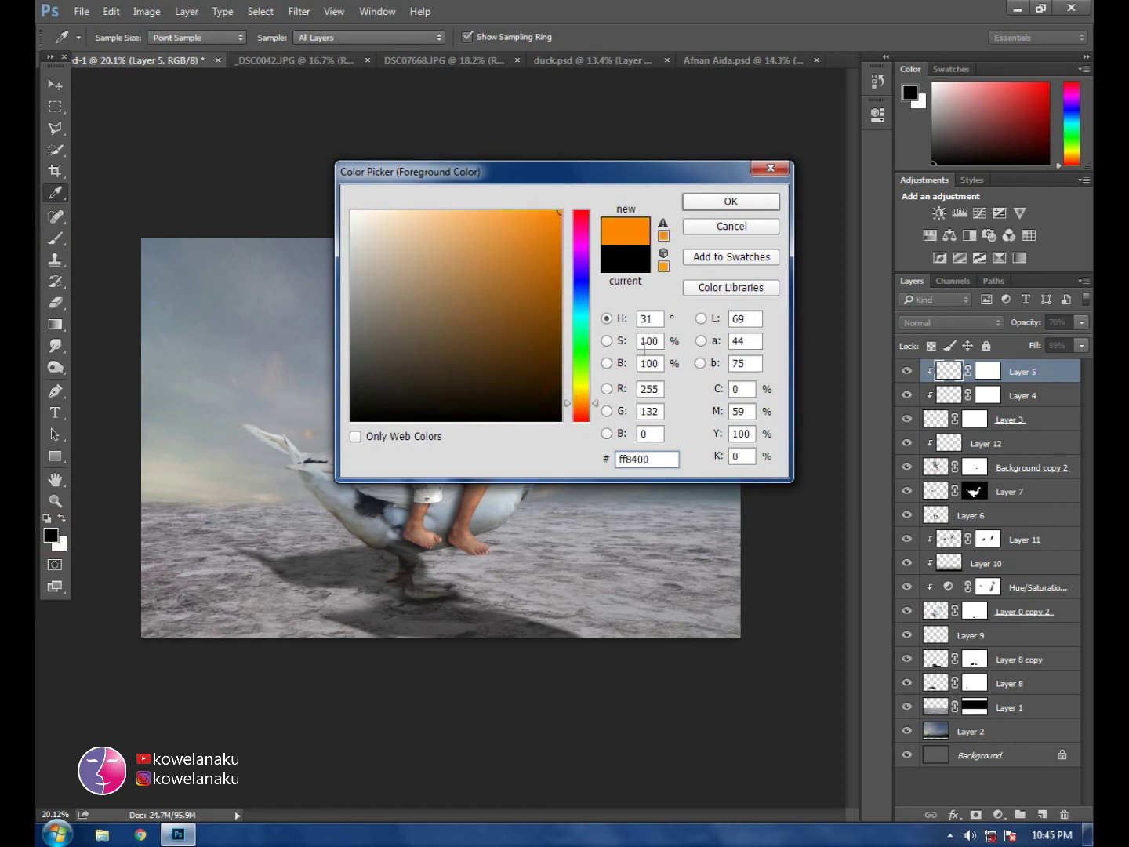
pyautogui.click(731, 202)
# Step: Enlarge the brush to 1700, dab orange in the upper-left sky, and add a new layer
pyautogui.press(']')
pyautogui.press(']')
pyautogui.press(']')
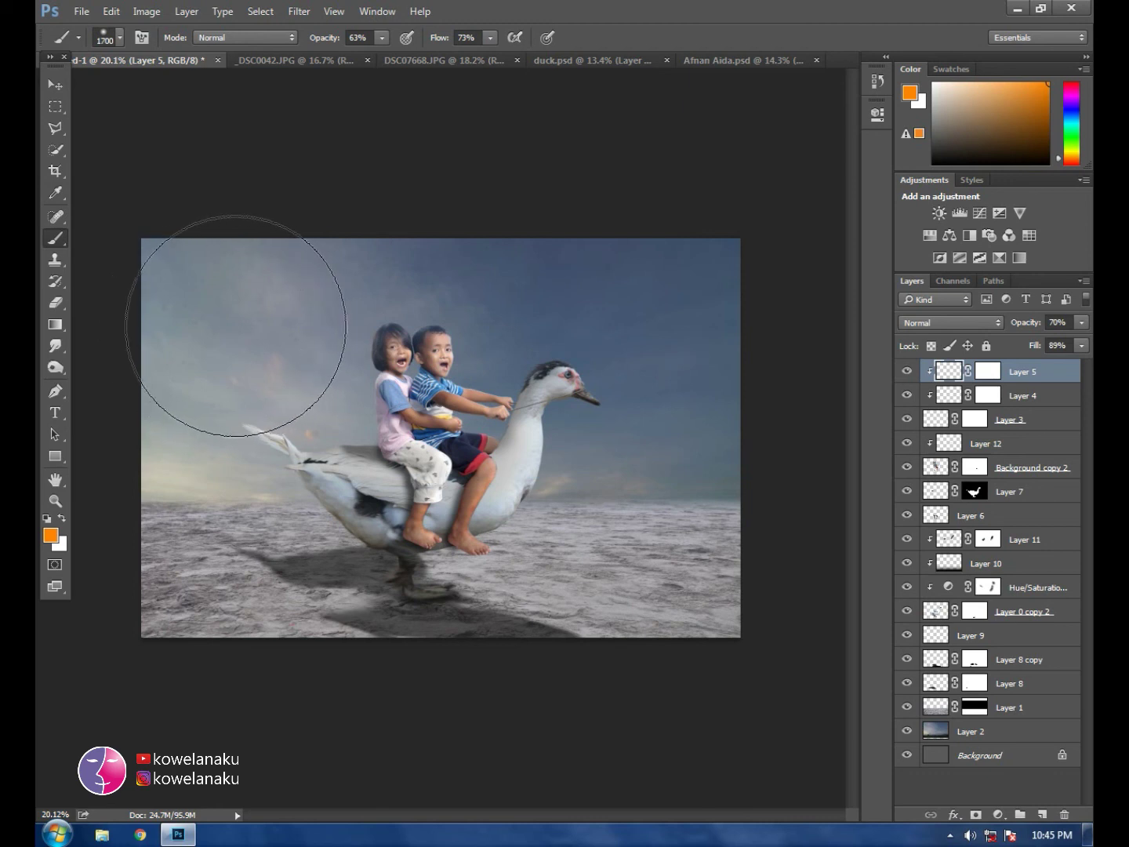
pyautogui.click(214, 315)
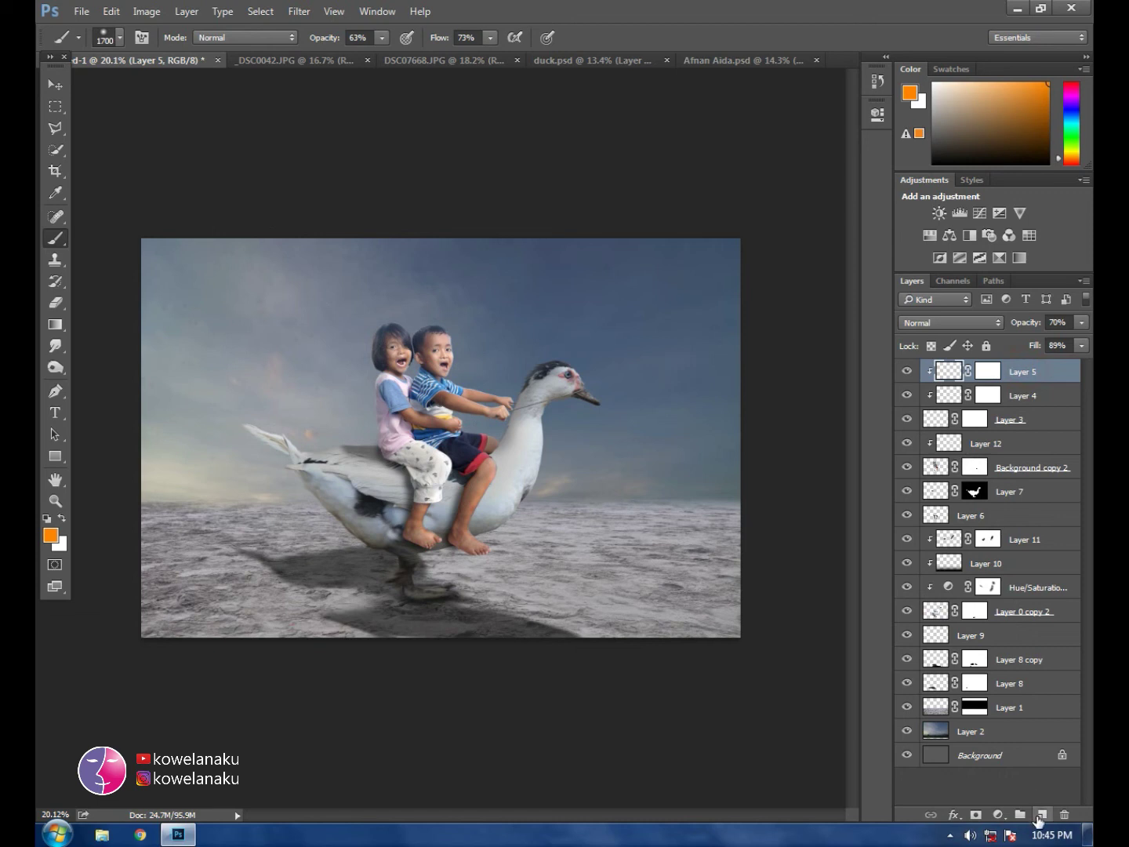
pyautogui.click(1042, 814)
# Step: Undo the first orange dab and raise the brush opacity and flow to 100%
pyautogui.click(208, 314)
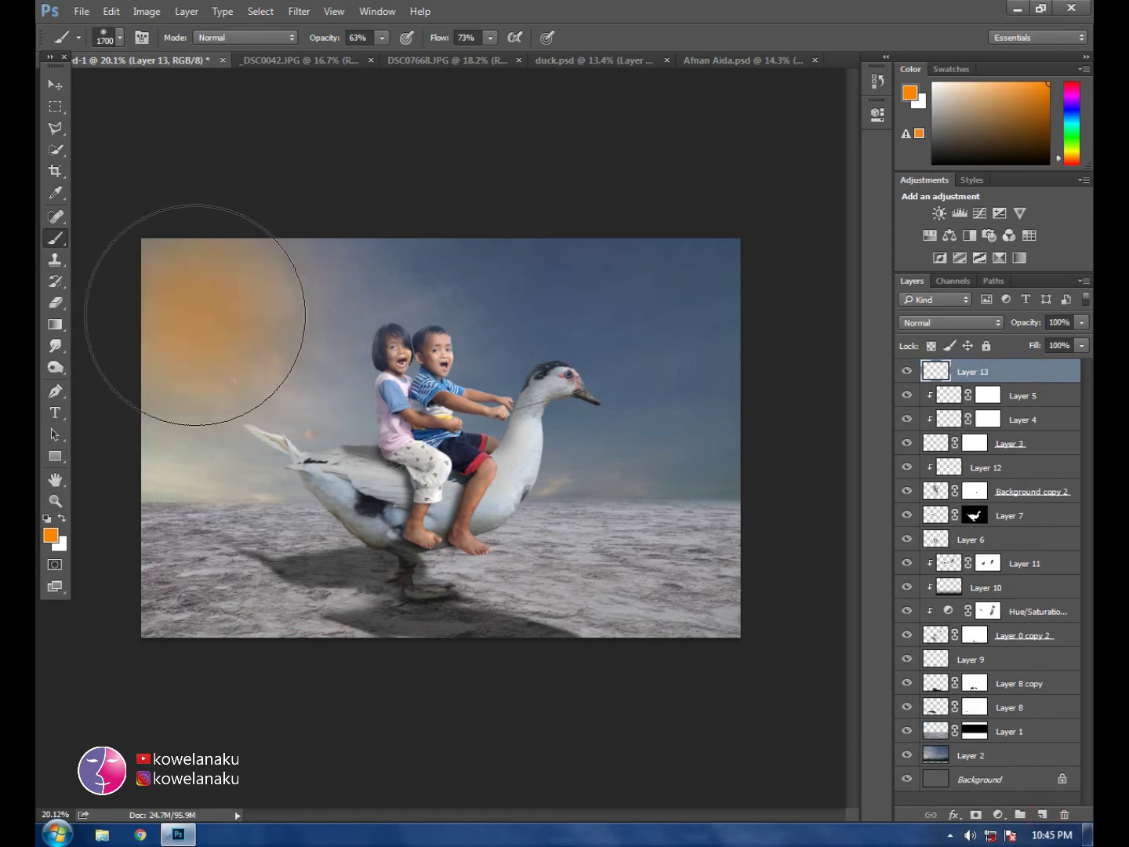
pyautogui.click(51, 87)
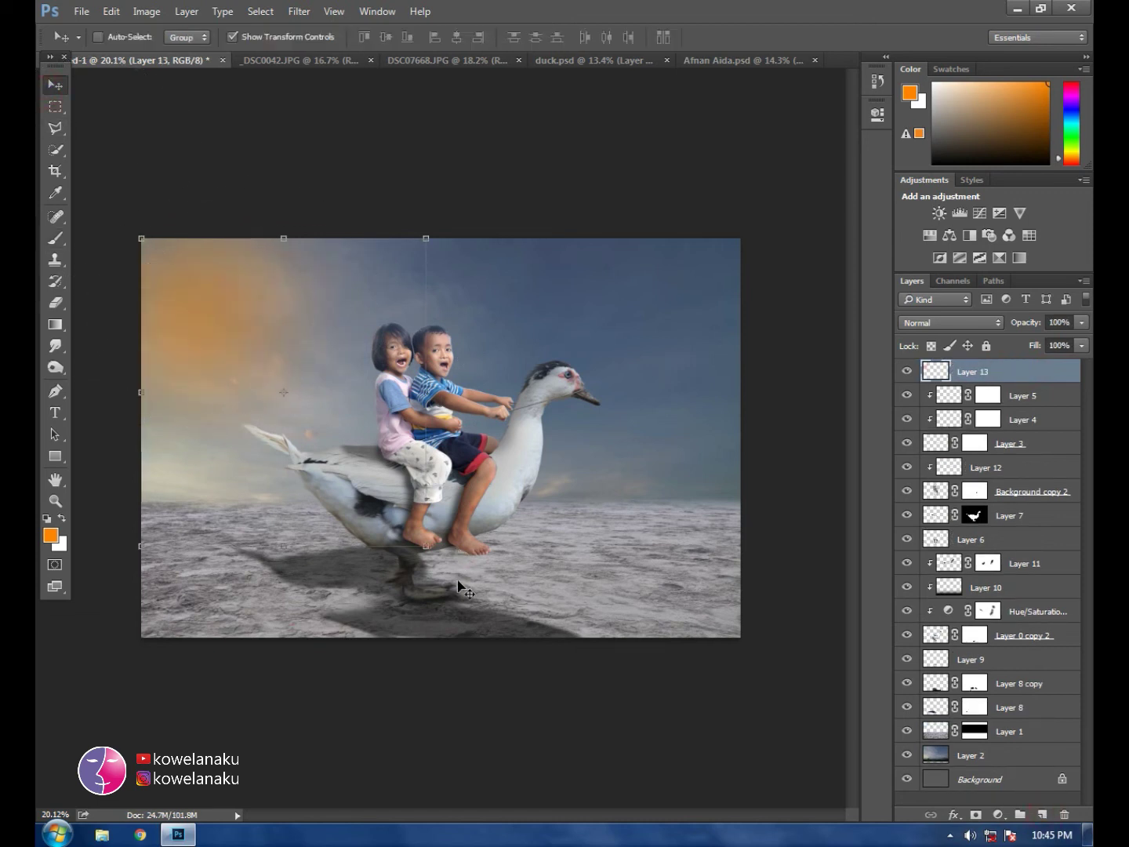
pyautogui.hotkey('ctrl', 'z')
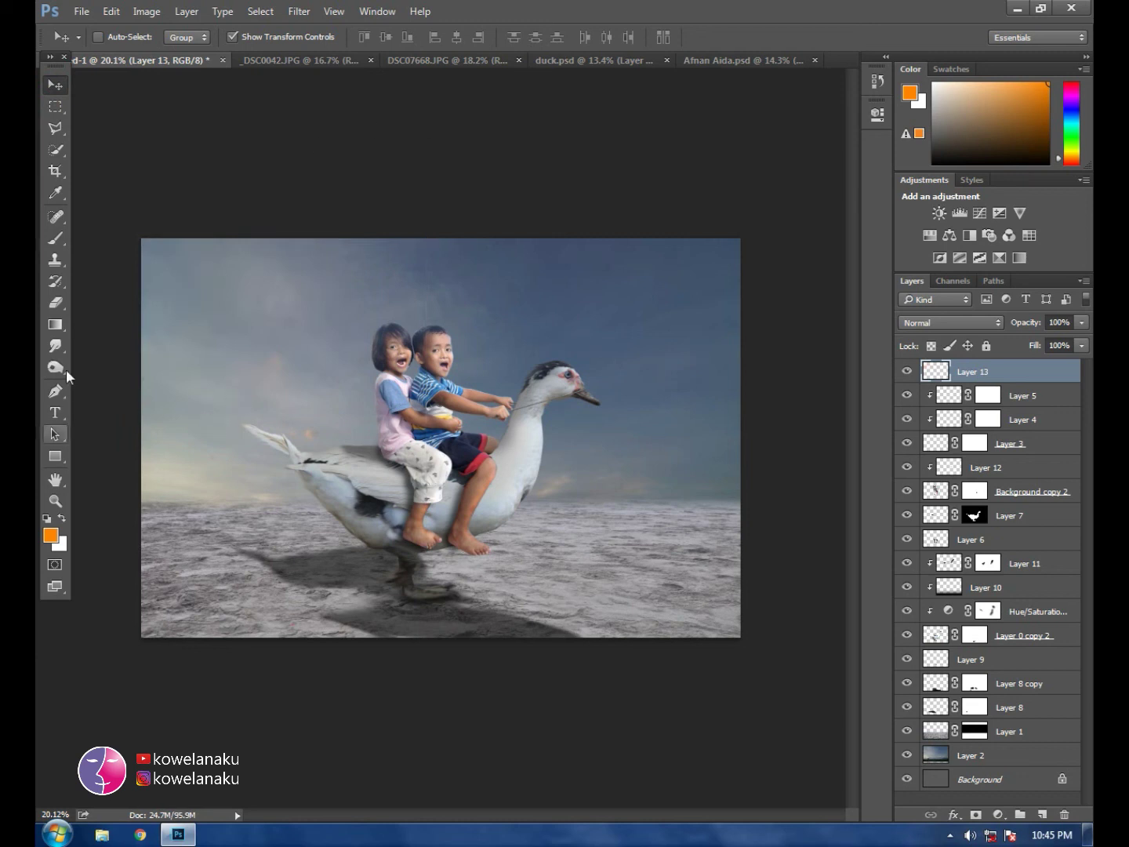
pyautogui.click(50, 239)
pyautogui.click(379, 38)
pyautogui.click(490, 38)
pyautogui.moveTo(490, 57); pyautogui.dragTo(518, 57)
# Step: Repaint a strong orange glow upper-left, scale it up, and set 70% opacity, 79% fill
pyautogui.click(200, 303)
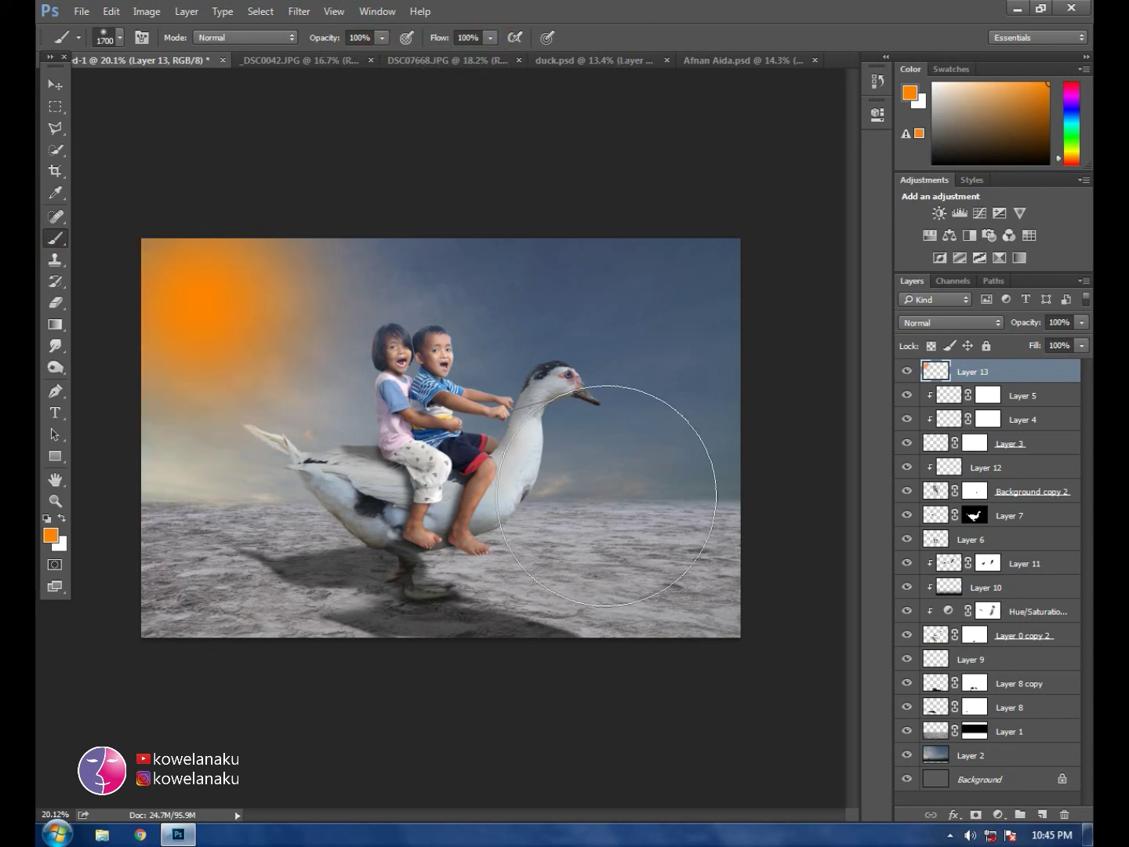
pyautogui.click(54, 84)
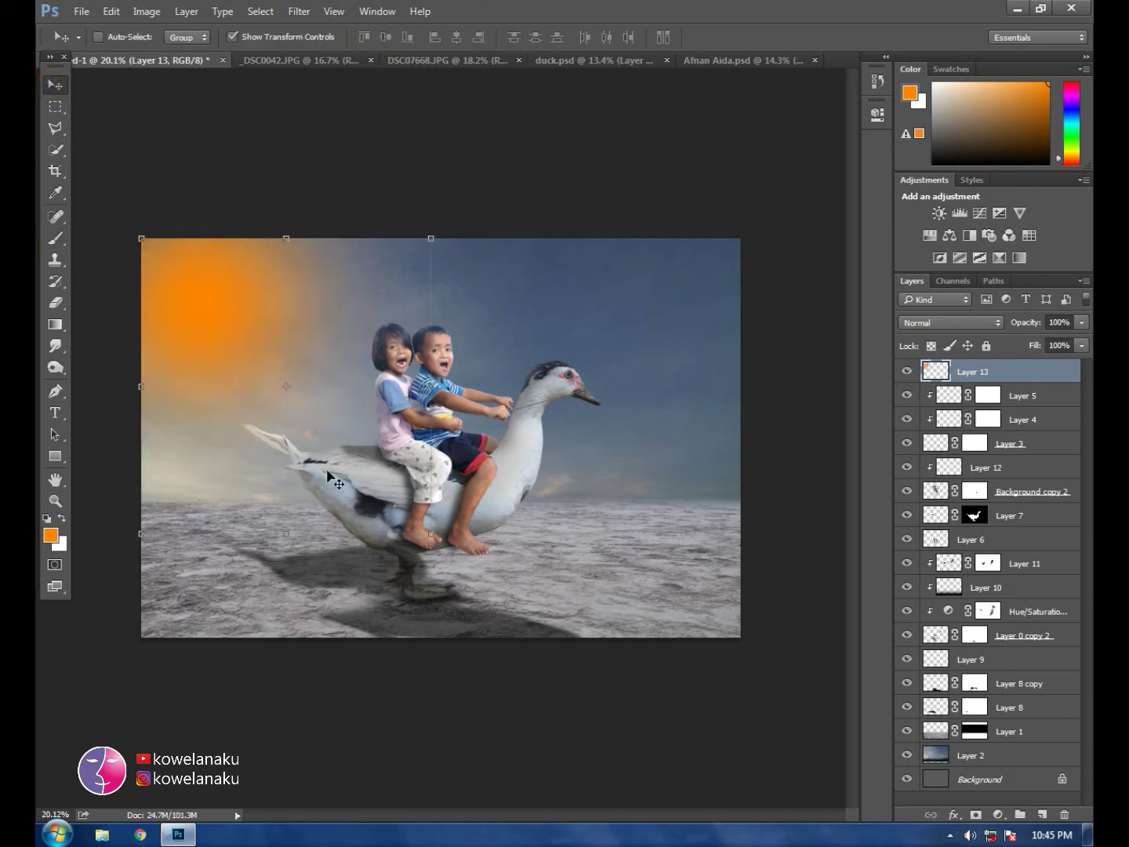
pyautogui.moveTo(428, 538)
pyautogui.mouseDown()
pyautogui.moveTo(505, 570)
pyautogui.moveTo(533, 638)
pyautogui.moveTo(521, 637)
pyautogui.mouseUp()
pyautogui.click(787, 38)
pyautogui.click(1081, 322)
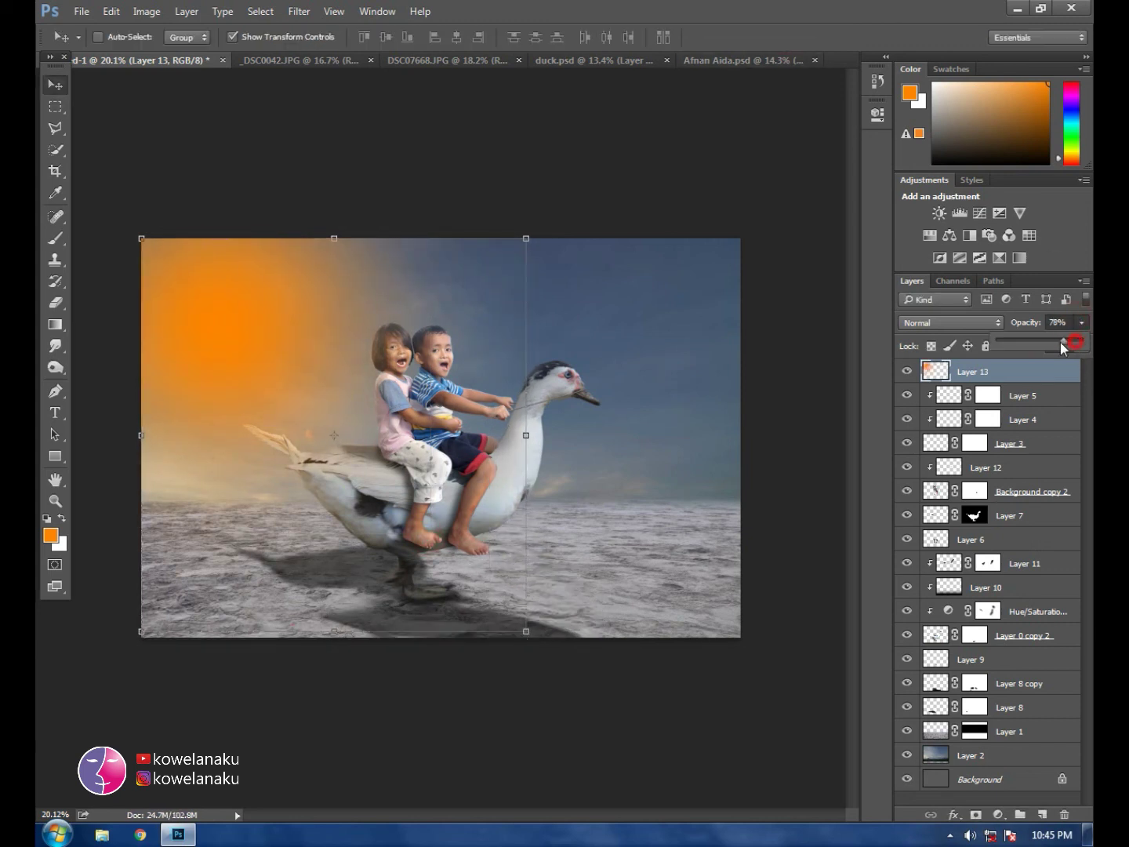
pyautogui.click(1081, 346)
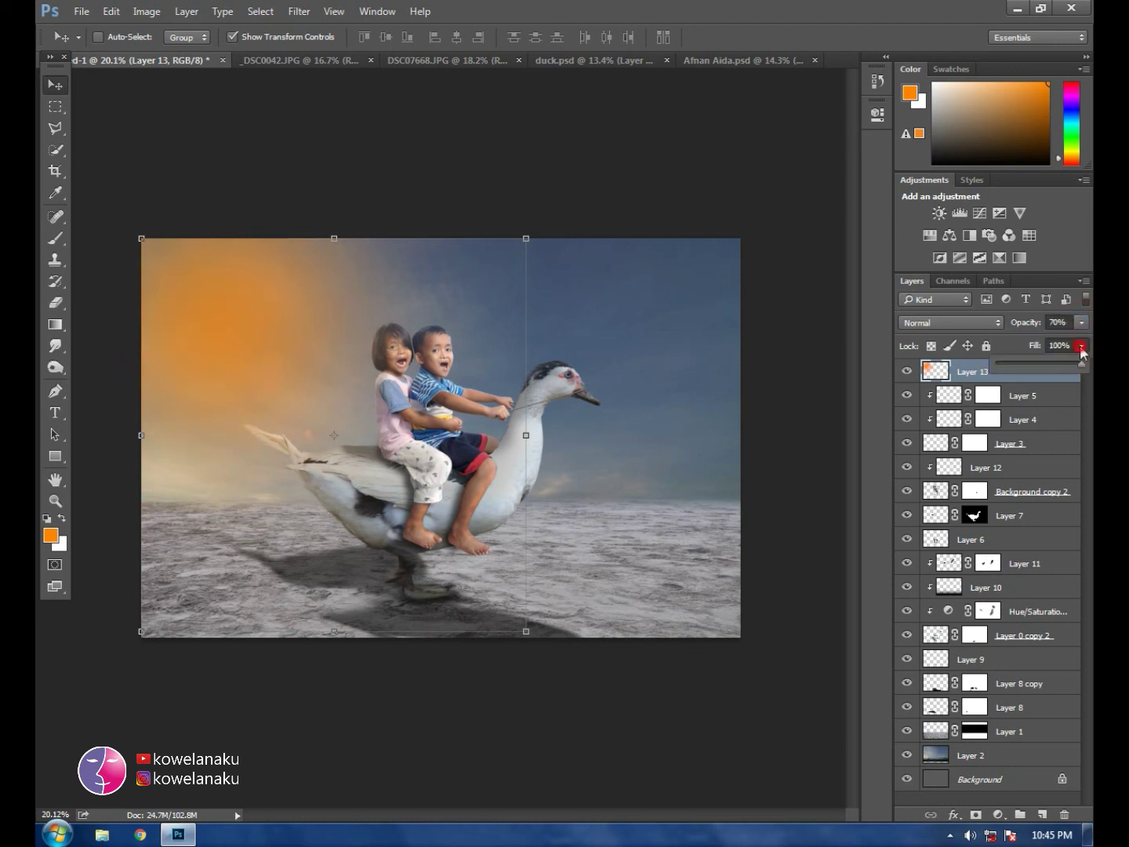
pyautogui.moveTo(1066, 363); pyautogui.dragTo(1062, 363)
pyautogui.click(970, 377)
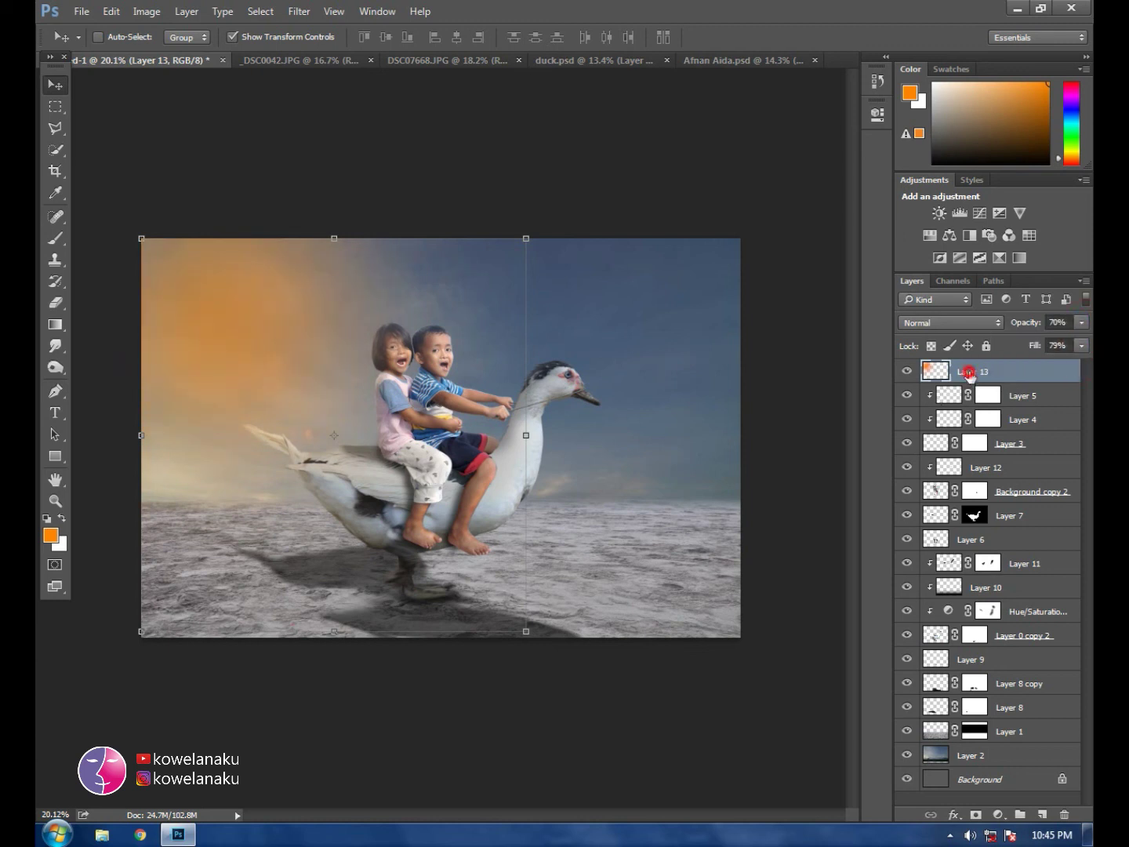
pyautogui.click(1041, 815)
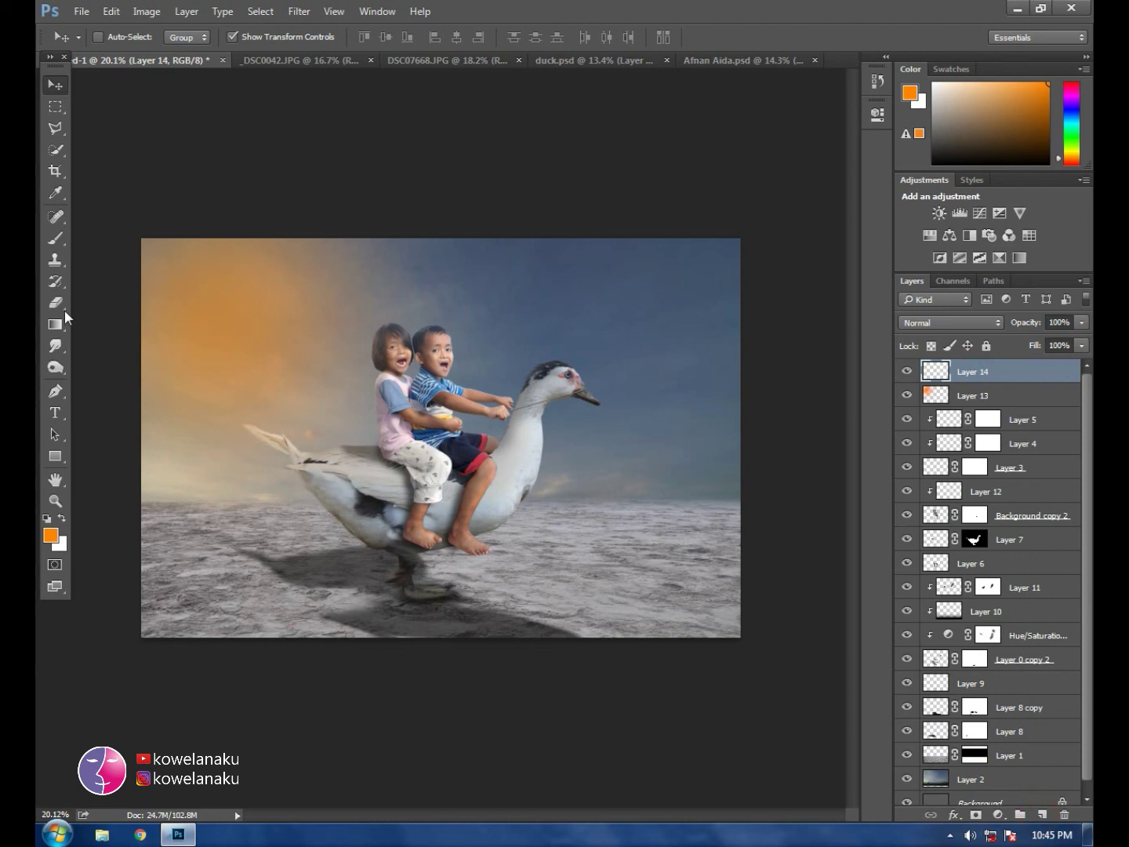
# Step: Paint an orange glow on Layer 14, scale it ~165%, blend Overlay at 46% opacity, 70% fill
pyautogui.click(55, 237)
pyautogui.click(207, 315)
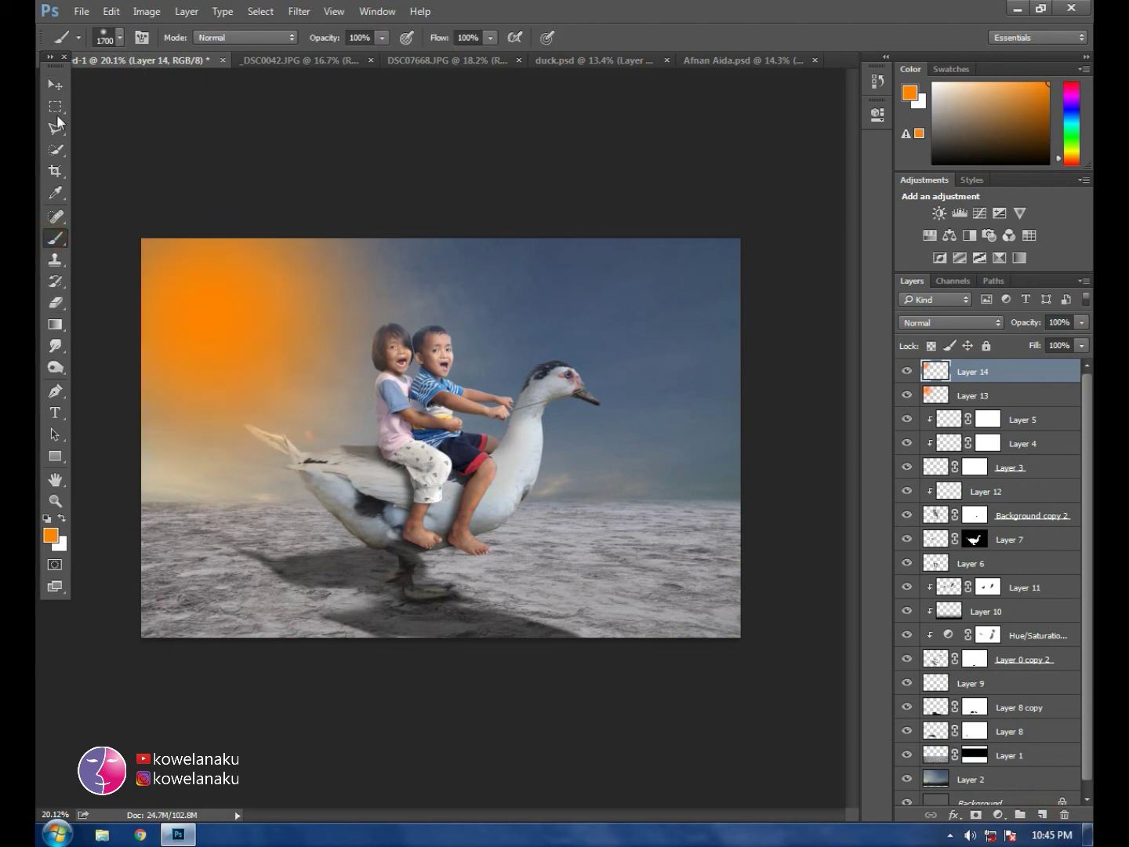
pyautogui.click(52, 85)
pyautogui.moveTo(436, 543); pyautogui.dragTo(632, 742)
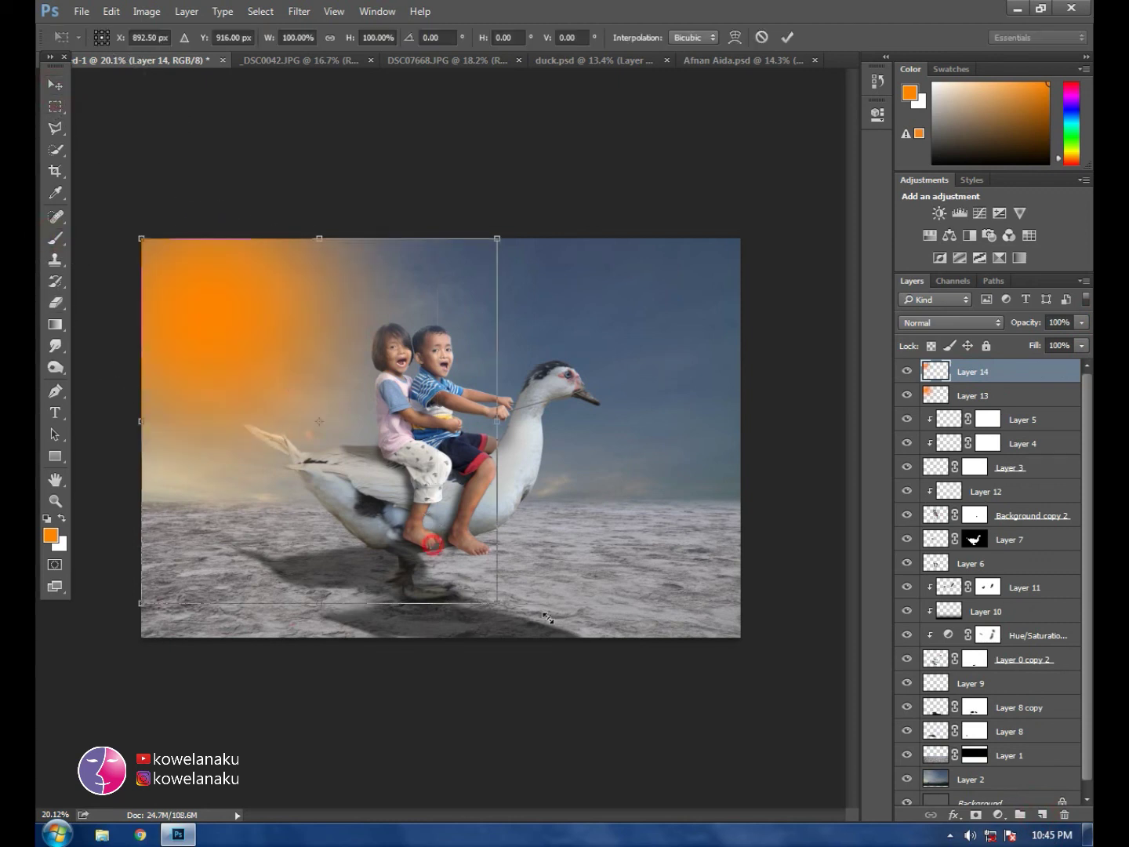
pyautogui.click(785, 37)
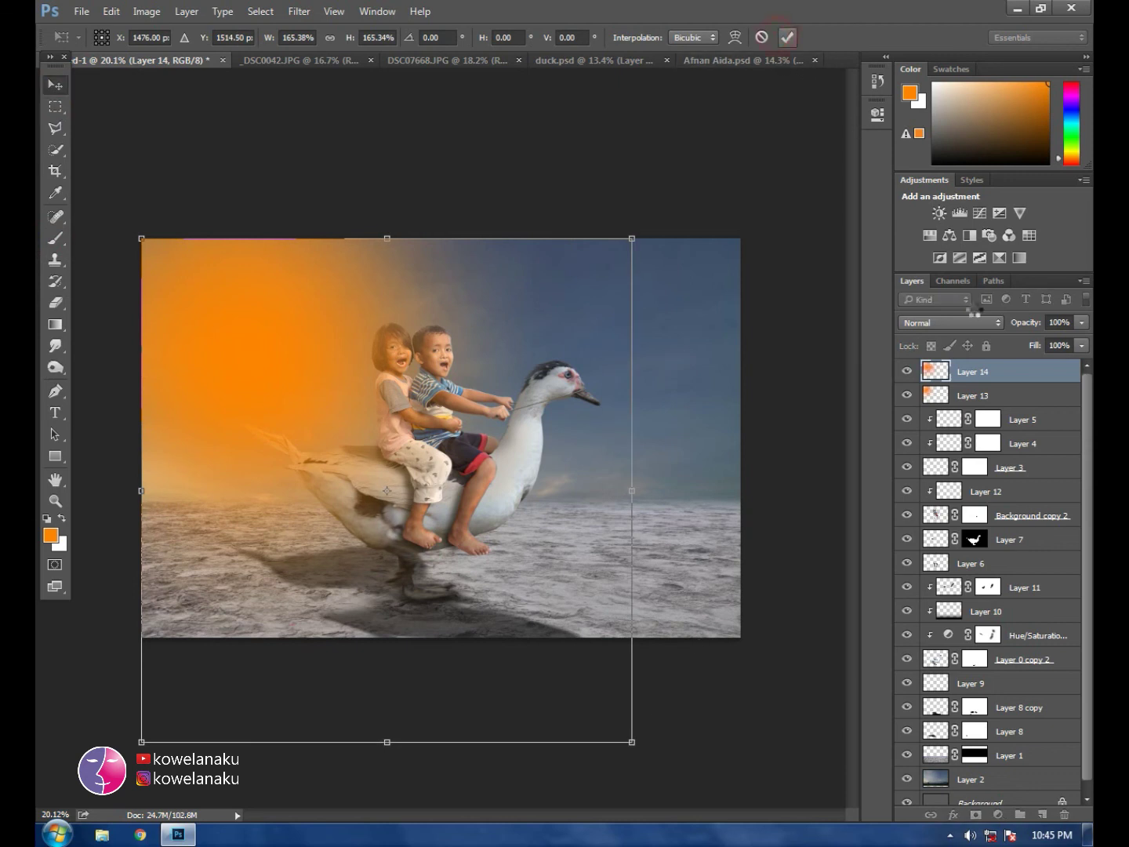
pyautogui.click(950, 322)
pyautogui.click(907, 489)
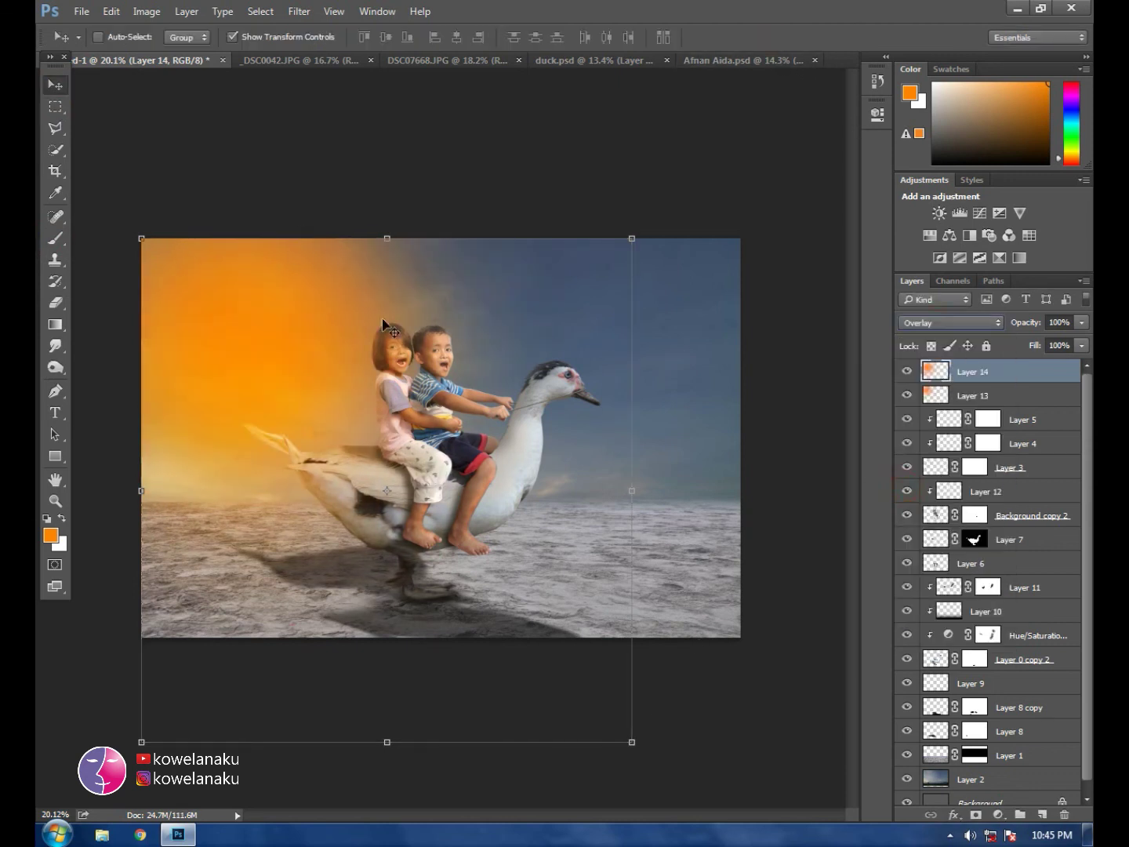
pyautogui.click(1081, 323)
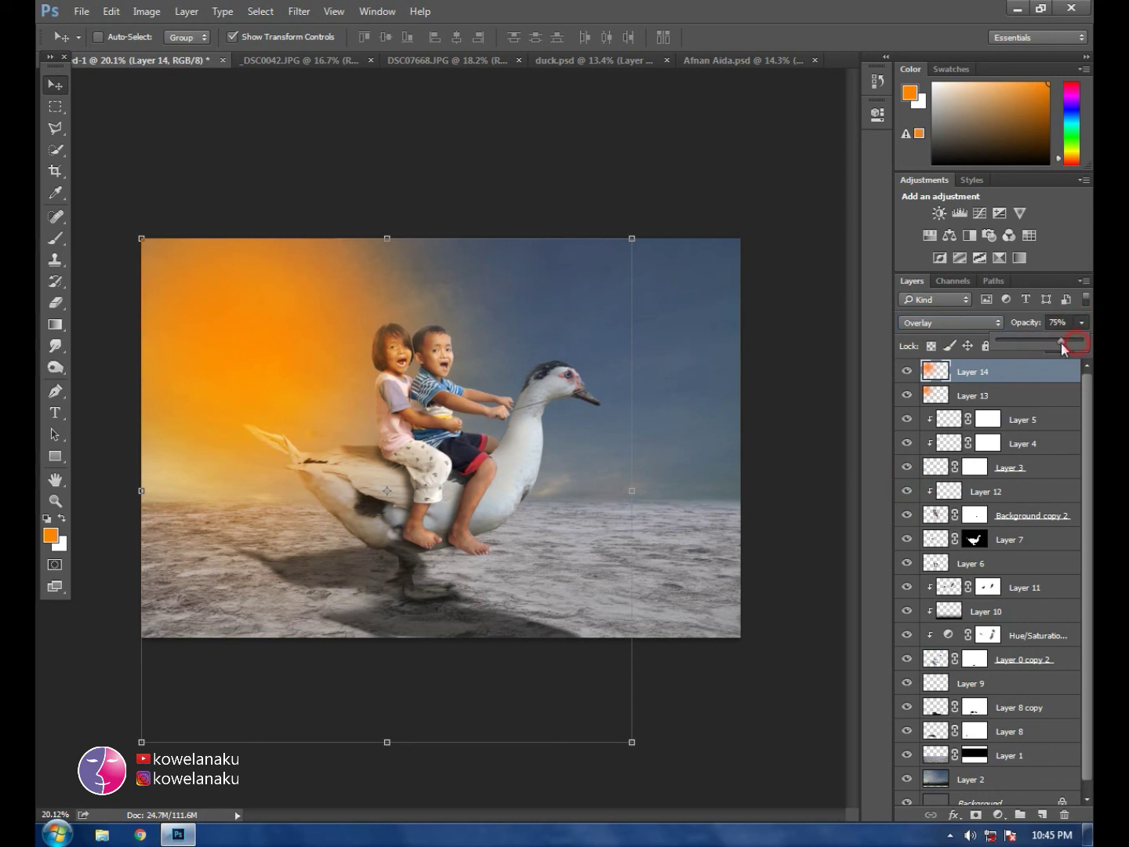
pyautogui.moveTo(1040, 345); pyautogui.dragTo(1038, 345)
pyautogui.click(1082, 345)
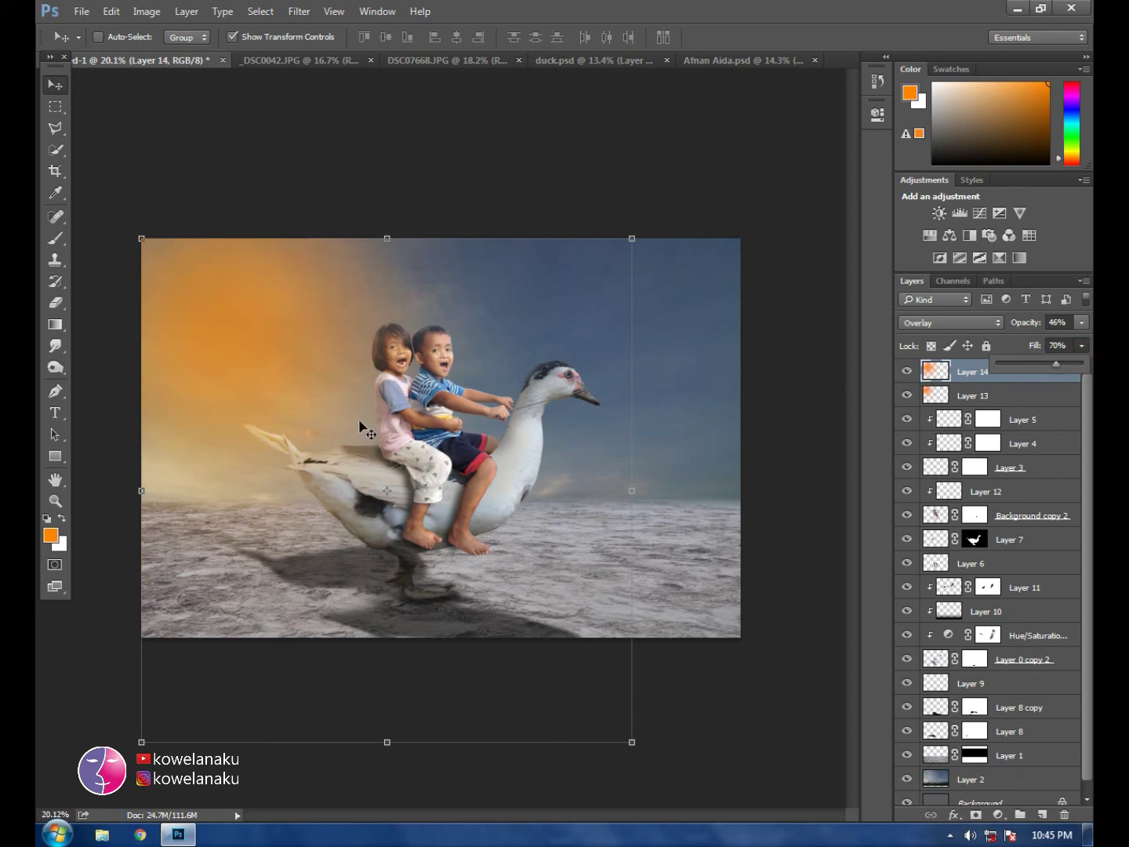
# Step: Scale Layer 13's orange glow up to about 107% and apply it
pyautogui.click(935, 399)
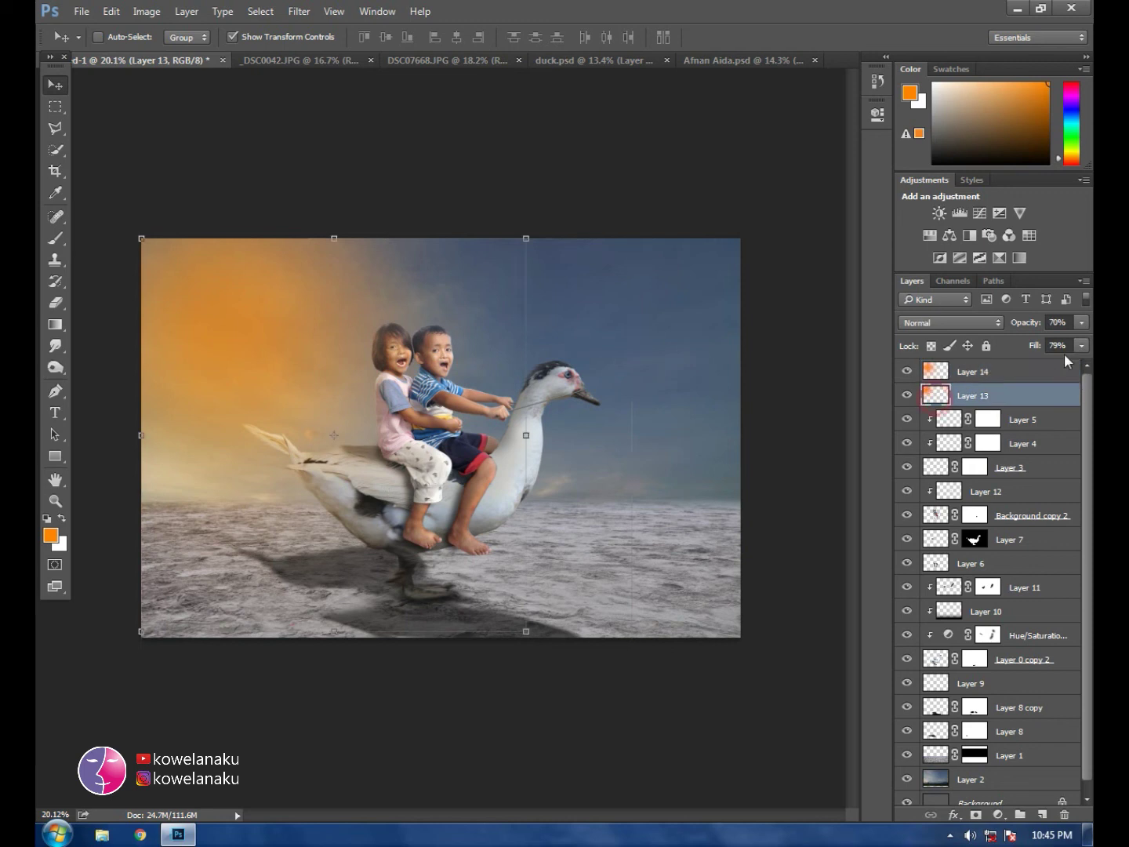
pyautogui.moveTo(523, 632); pyautogui.dragTo(554, 657)
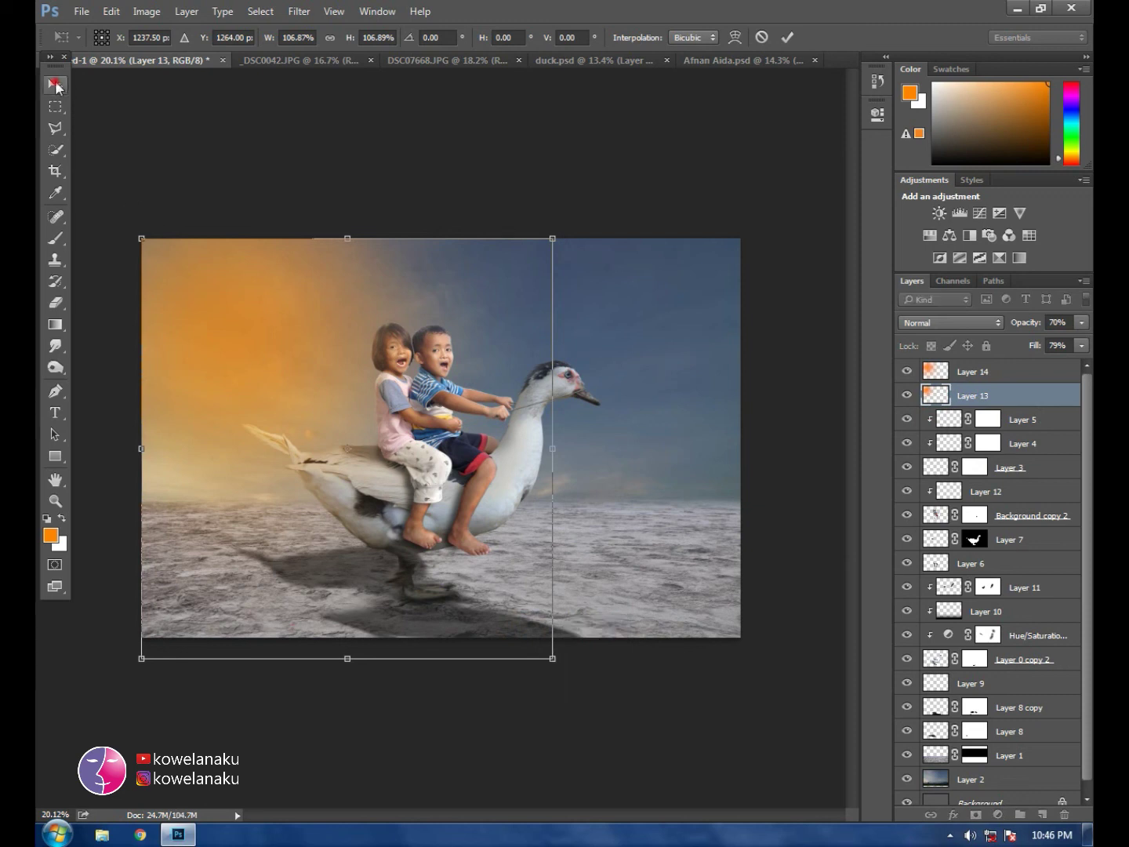
pyautogui.click(54, 84)
pyautogui.click(504, 321)
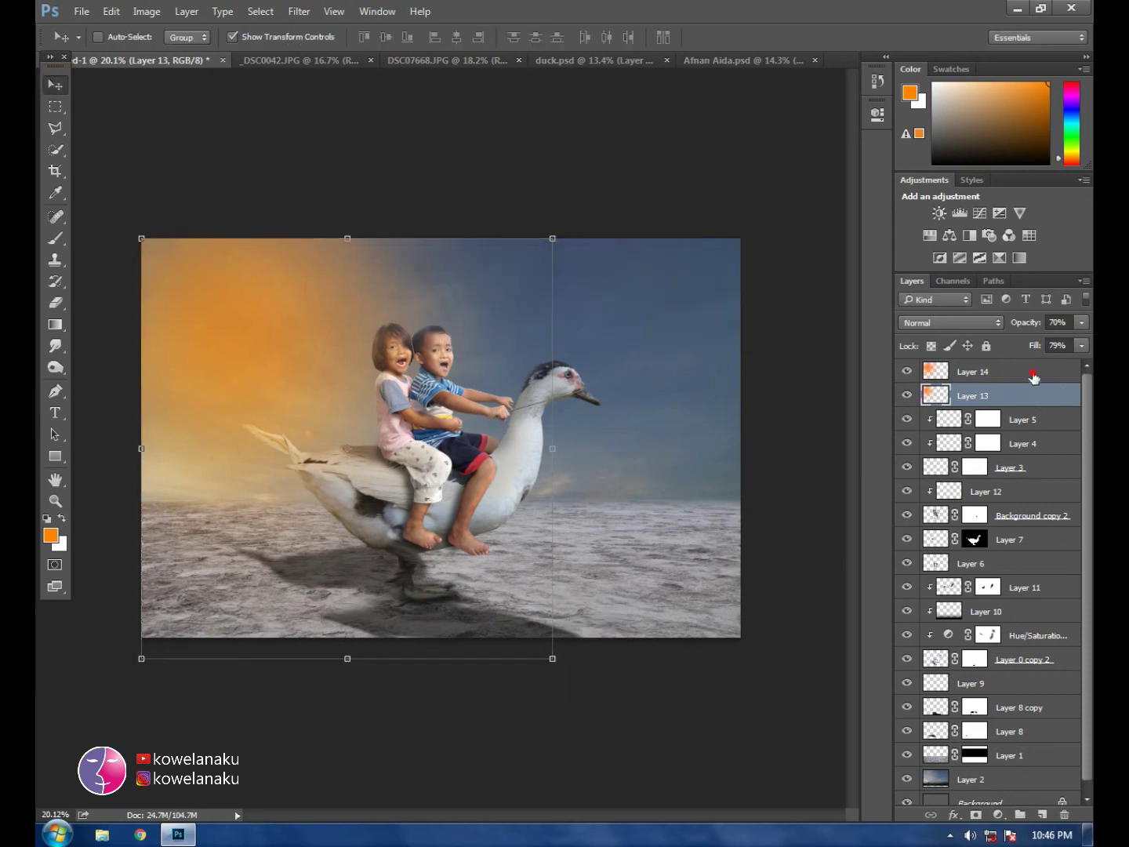
pyautogui.click(1033, 372)
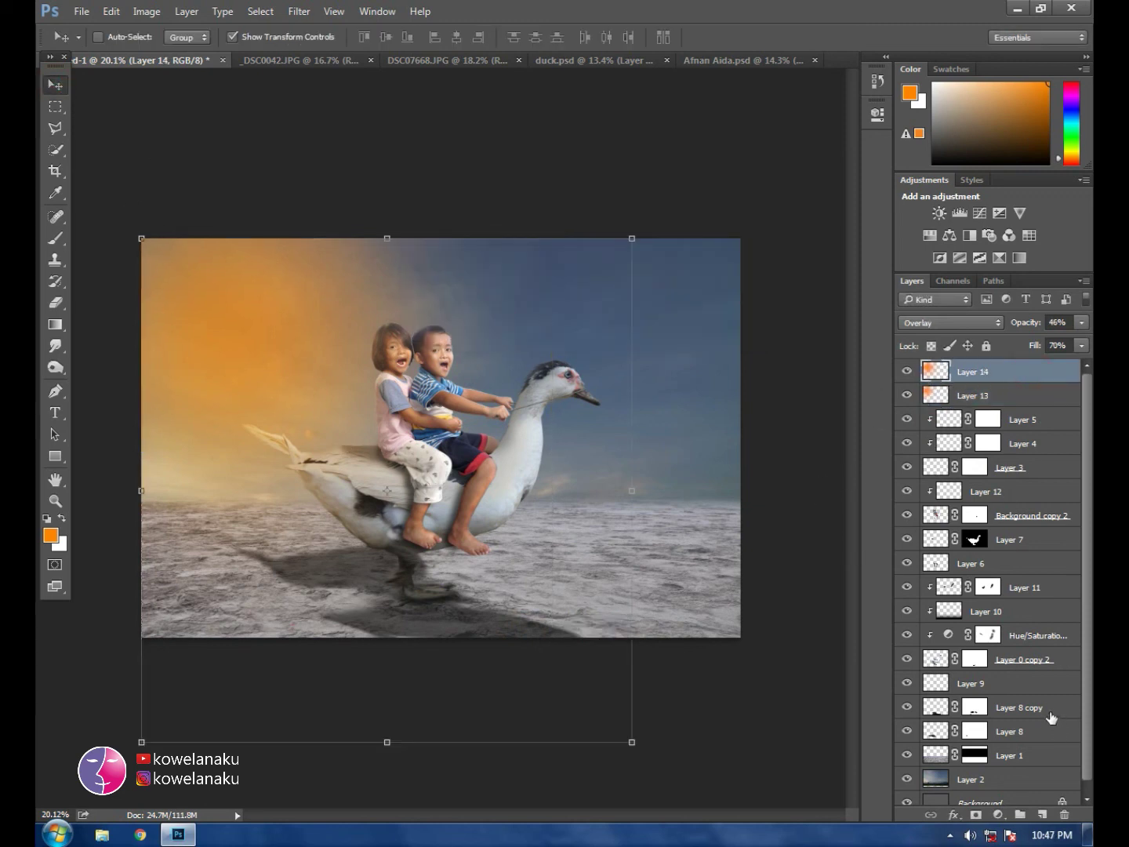
# Step: Slightly lower the opacity of Layer 8, the duck's shadow, and reset colours to black and white
pyautogui.click(907, 733)
pyautogui.click(935, 732)
pyautogui.click(1083, 324)
pyautogui.moveTo(1050, 340); pyautogui.dragTo(1049, 340)
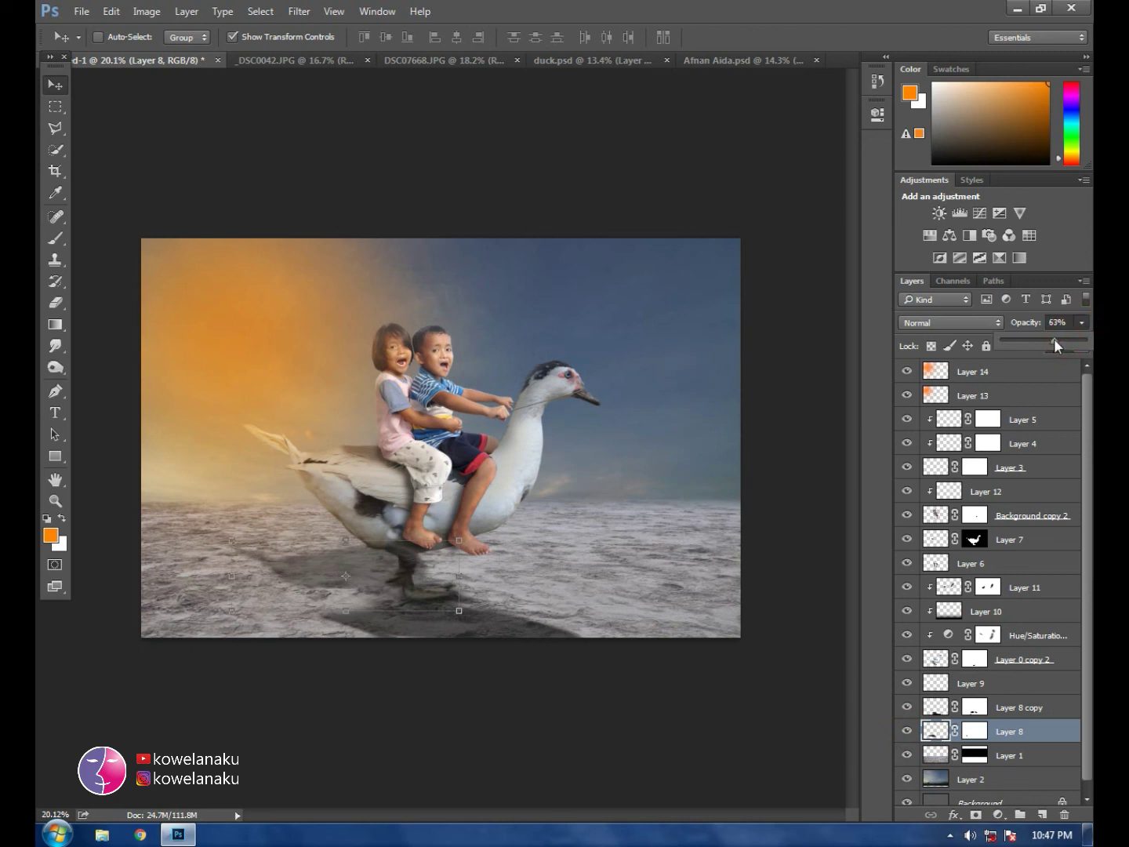
pyautogui.click(973, 731)
pyautogui.press('d')
pyautogui.press('g')
pyautogui.click(935, 731)
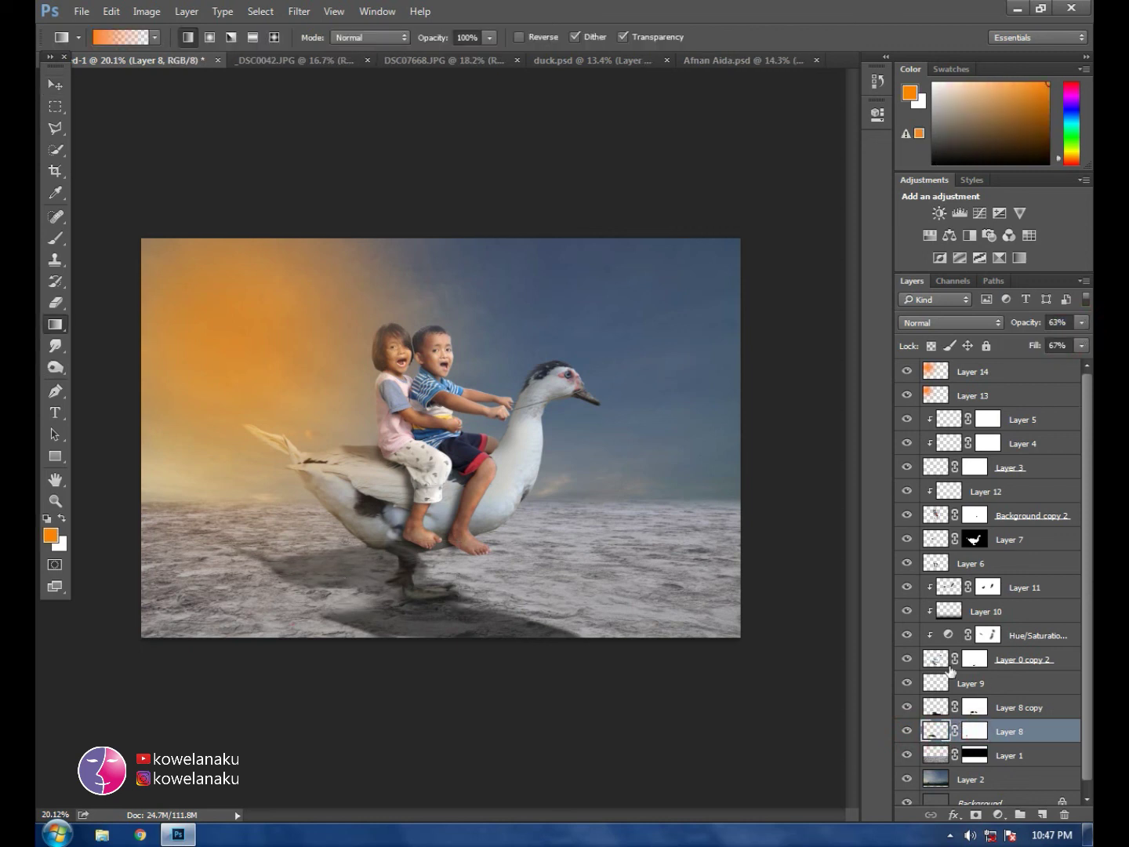
# Step: Lower Layer 8 copy's opacity to 55%
pyautogui.click(939, 709)
pyautogui.click(1083, 345)
pyautogui.click(1081, 322)
pyautogui.moveTo(1051, 345); pyautogui.dragTo(1049, 345)
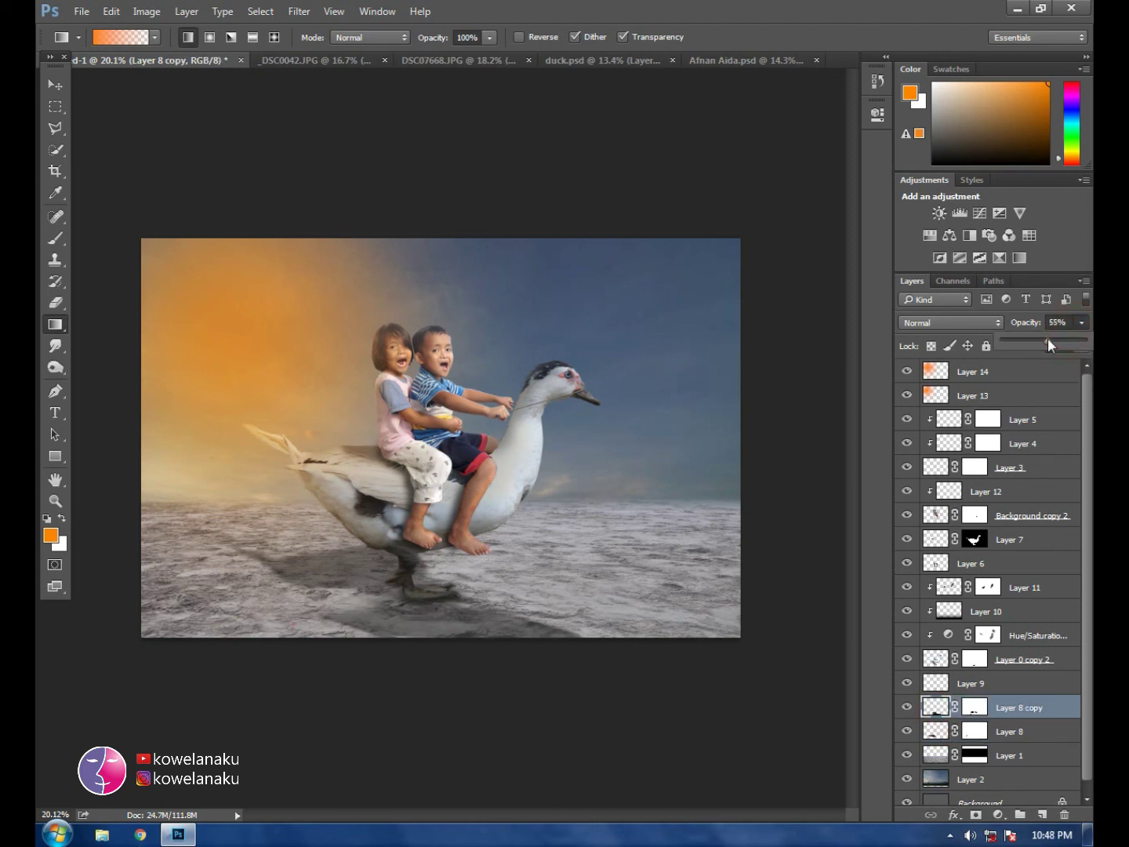
pyautogui.click(1081, 322)
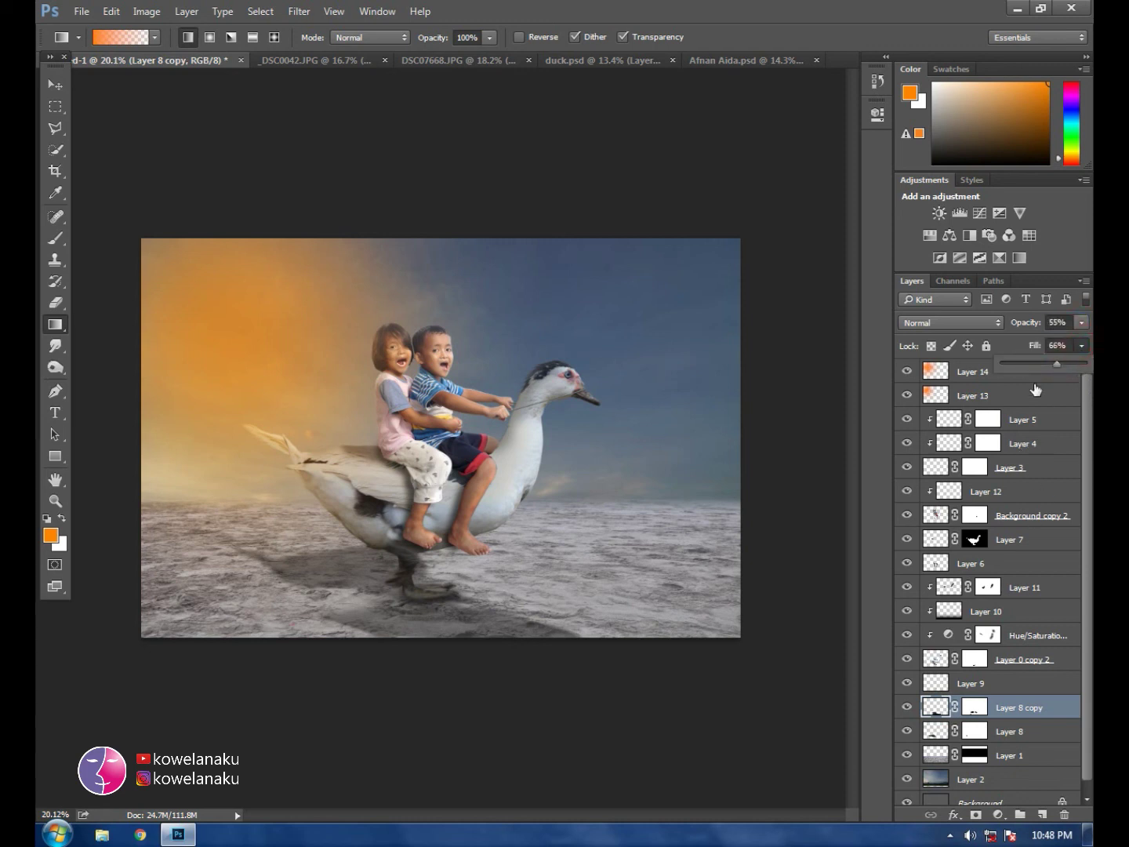
# Step: Select the orange Overlay glow layer and stamp all visible layers into Layer 15
pyautogui.scroll(-1, 1036, 413)
pyautogui.scroll(1, 963, 401)
pyautogui.click(972, 377)
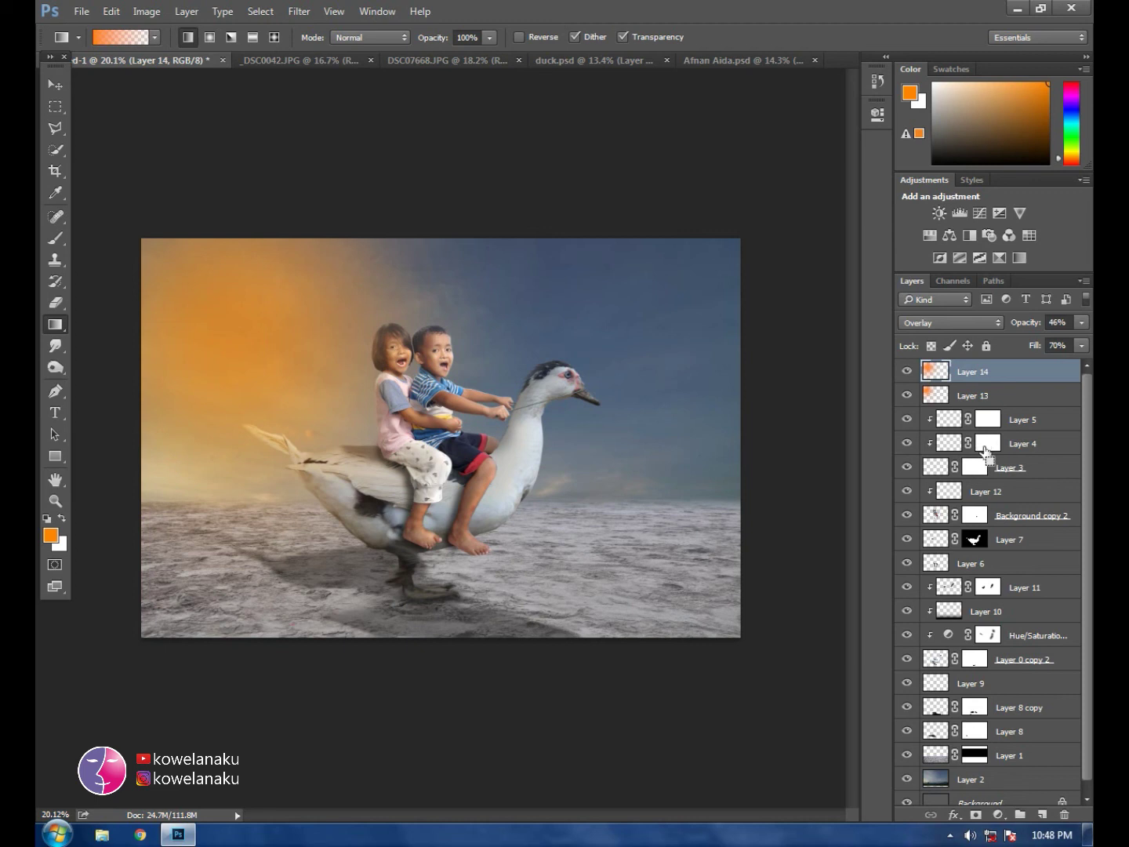
pyautogui.hotkey('ctrl', 'shift', 'alt', 'e')
# Step: Open the Camera Raw filter and darken the tone curve Lights to -20
pyautogui.click(299, 11)
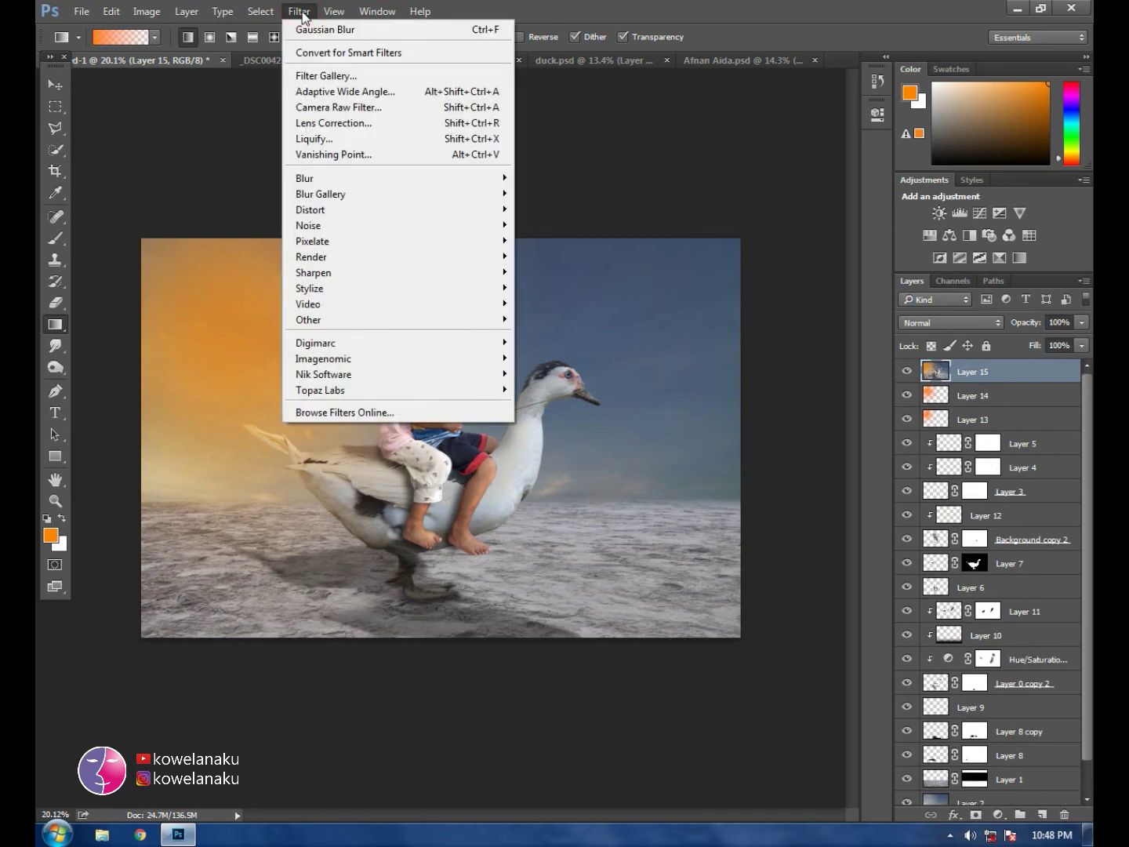
pyautogui.click(312, 108)
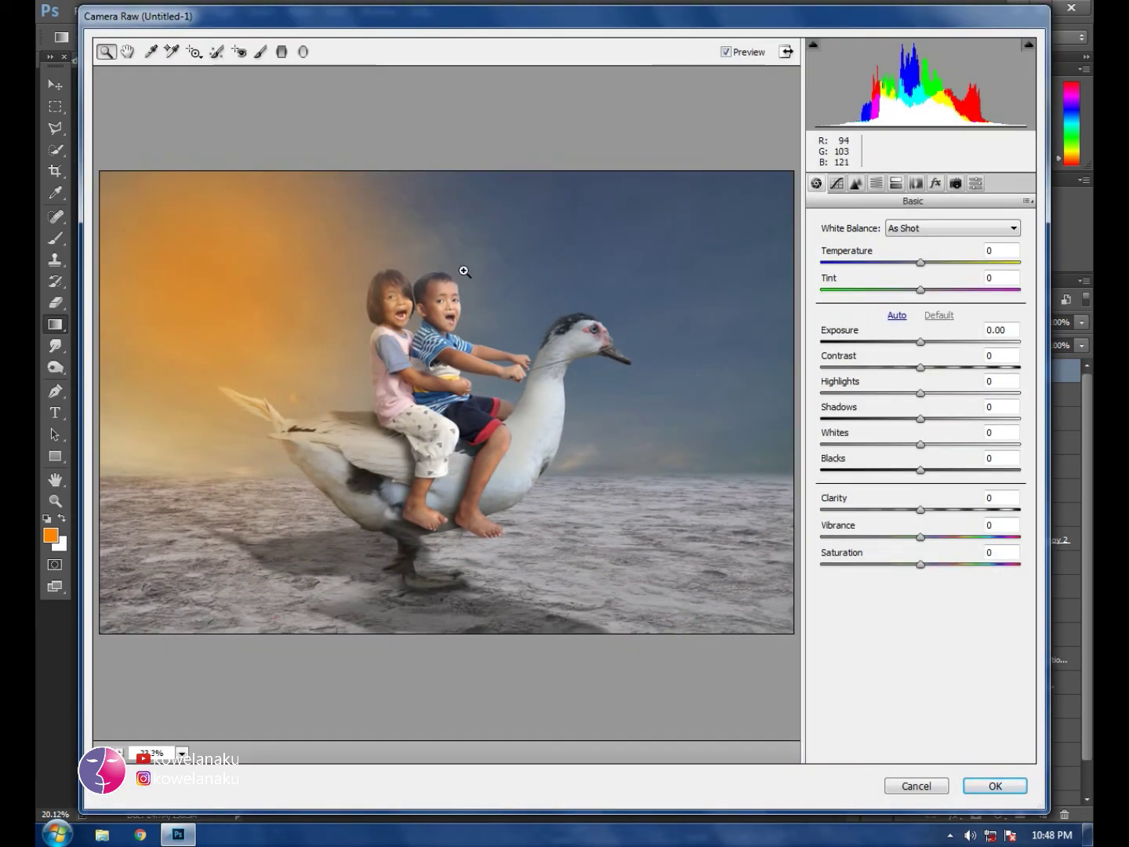
pyautogui.click(836, 183)
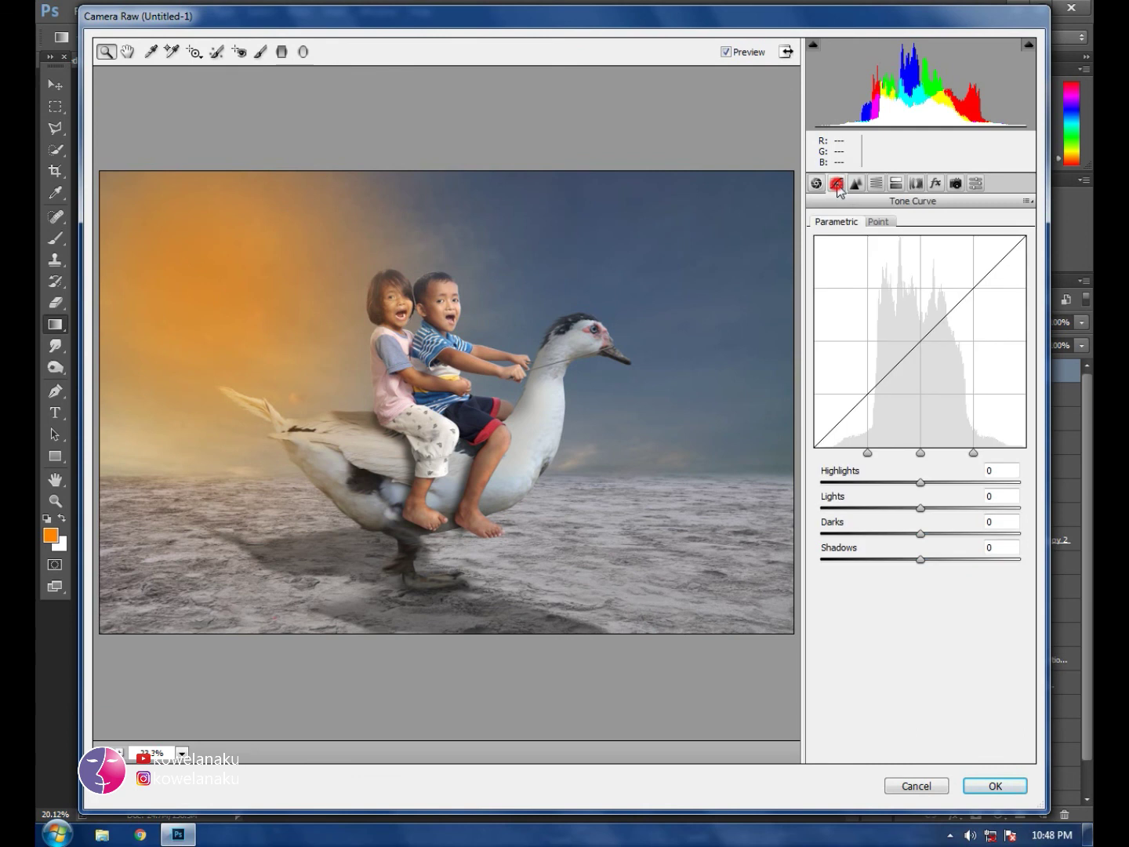
pyautogui.moveTo(923, 509)
pyautogui.mouseDown()
pyautogui.moveTo(902, 509)
pyautogui.moveTo(929, 484)
pyautogui.moveTo(901, 534)
pyautogui.moveTo(916, 536)
pyautogui.moveTo(885, 558)
pyautogui.moveTo(906, 558)
pyautogui.moveTo(870, 559)
pyautogui.moveTo(882, 559)
pyautogui.mouseUp()
pyautogui.click(876, 185)
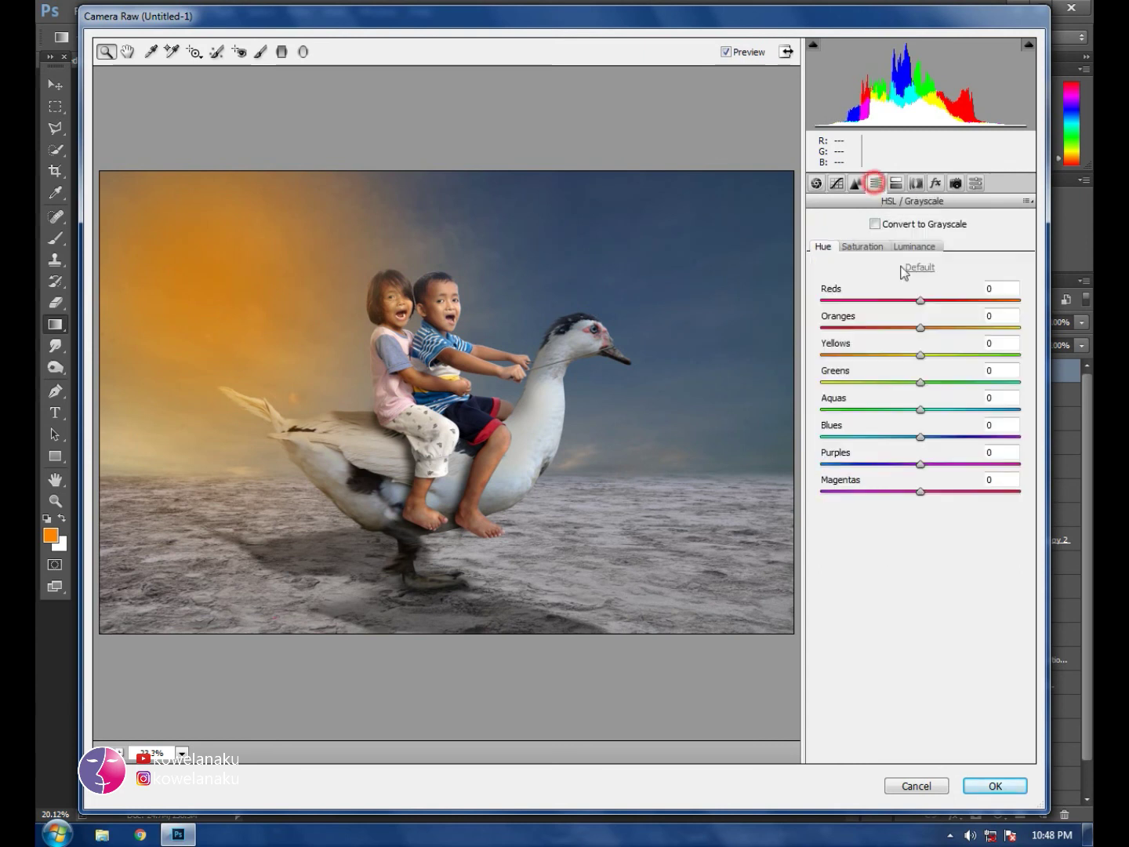
pyautogui.click(867, 245)
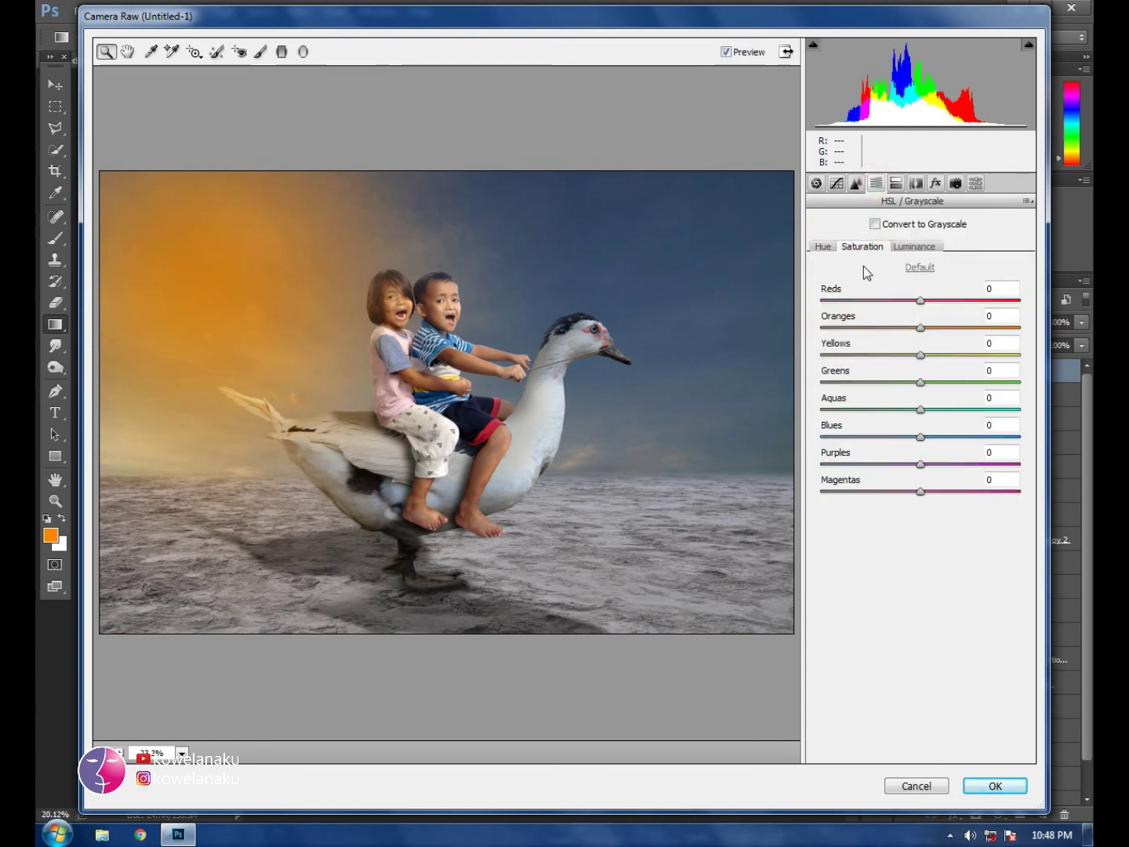
pyautogui.click(822, 247)
pyautogui.click(816, 183)
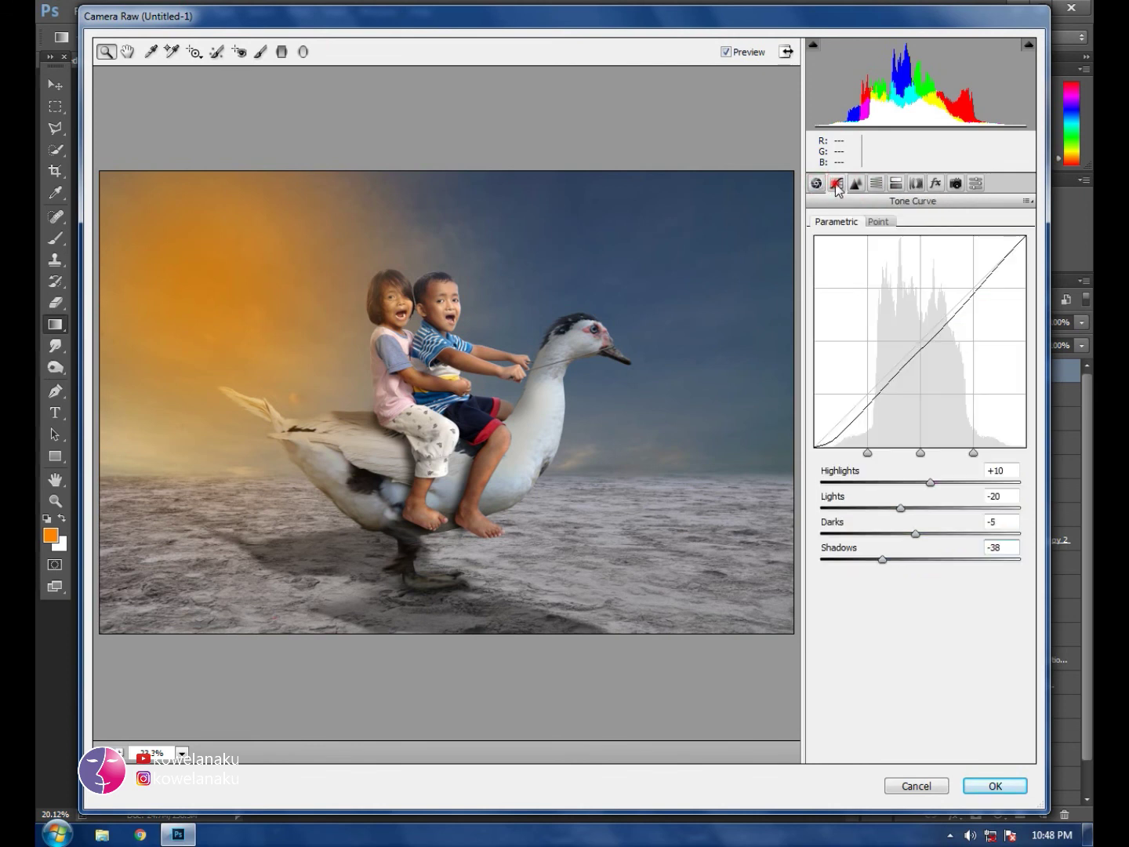
pyautogui.click(816, 184)
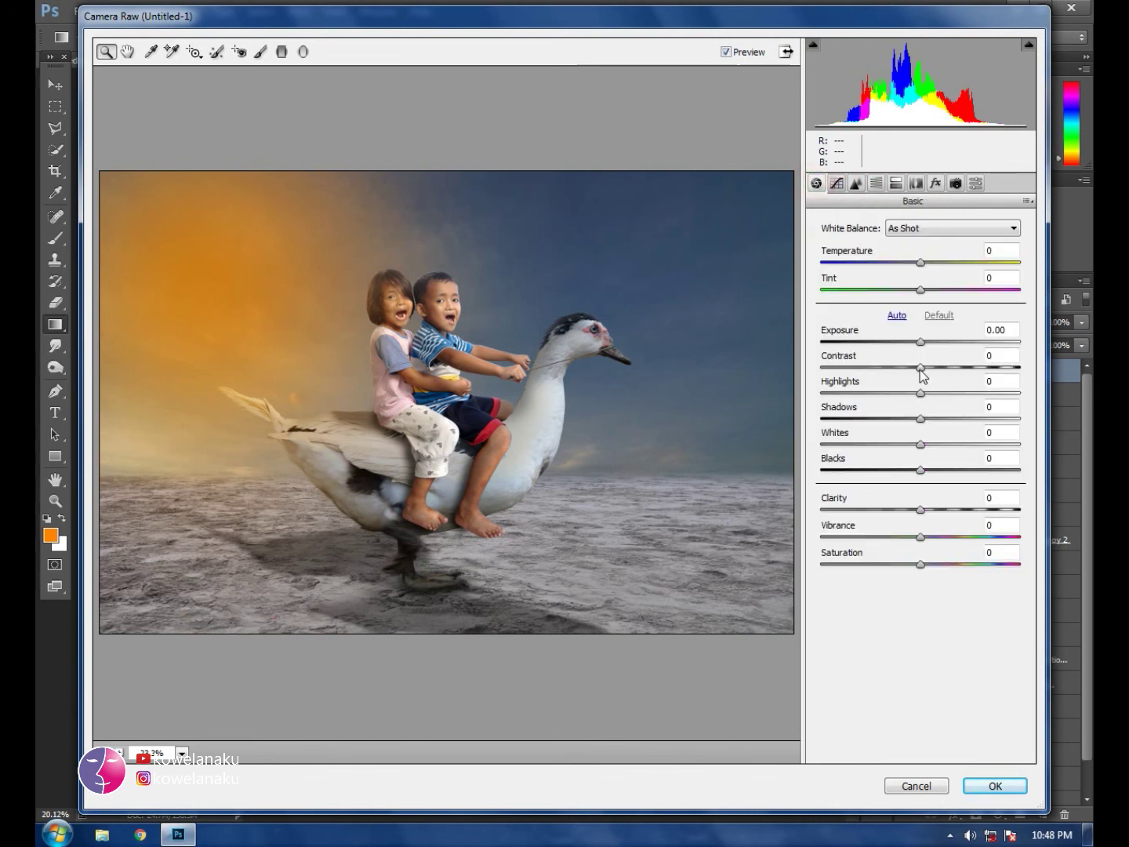
# Step: In Basic, set contrast -14, exposure -0.05, shadows -30 and clarity +6
pyautogui.moveTo(921, 368); pyautogui.dragTo(870, 392)
pyautogui.moveTo(922, 342); pyautogui.dragTo(921, 343)
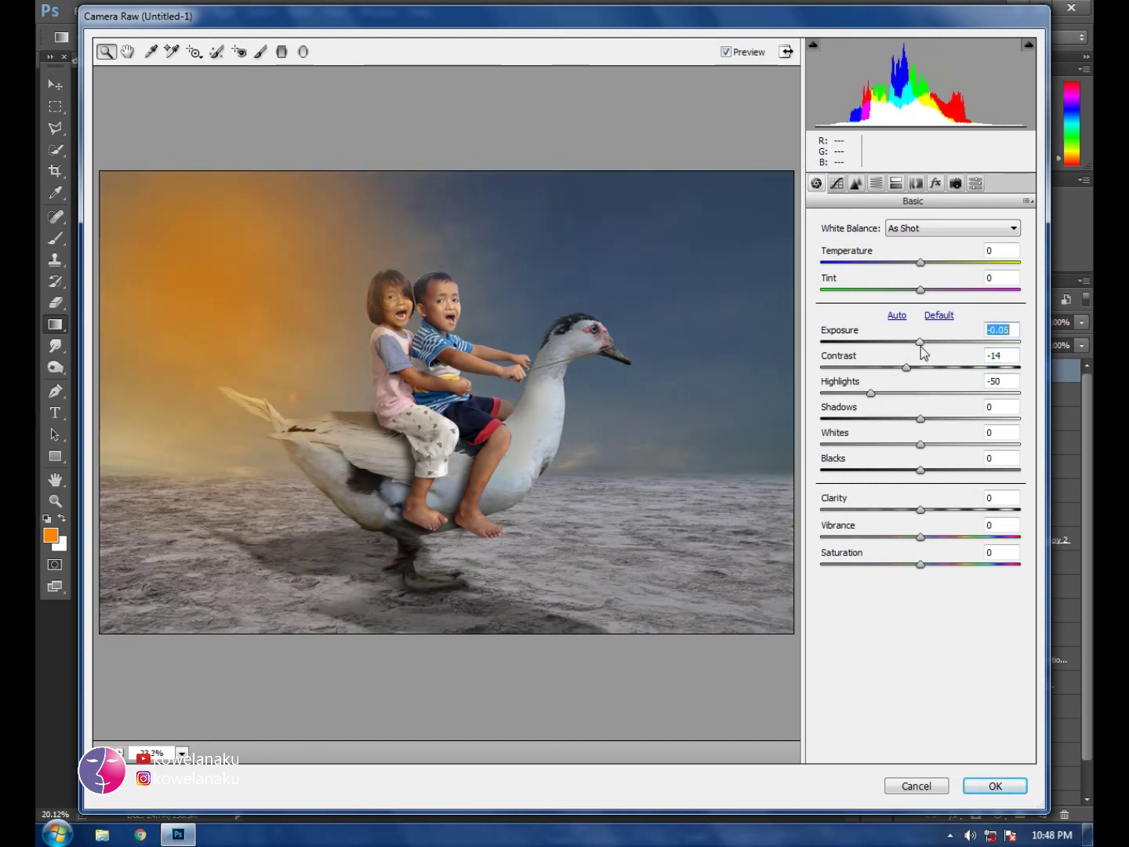
pyautogui.moveTo(922, 419)
pyautogui.mouseDown()
pyautogui.moveTo(891, 419)
pyautogui.moveTo(935, 444)
pyautogui.mouseUp()
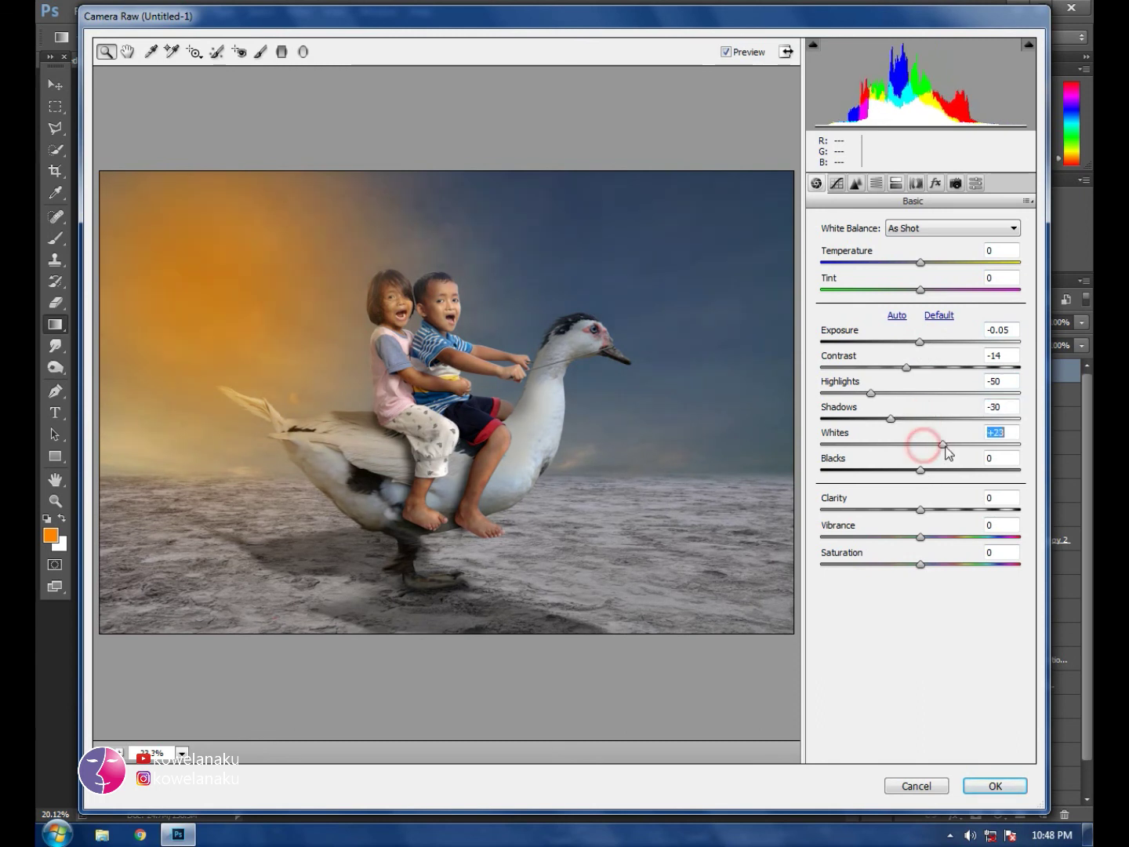
pyautogui.moveTo(915, 511)
pyautogui.mouseDown()
pyautogui.moveTo(928, 512)
pyautogui.moveTo(929, 470)
pyautogui.mouseUp()
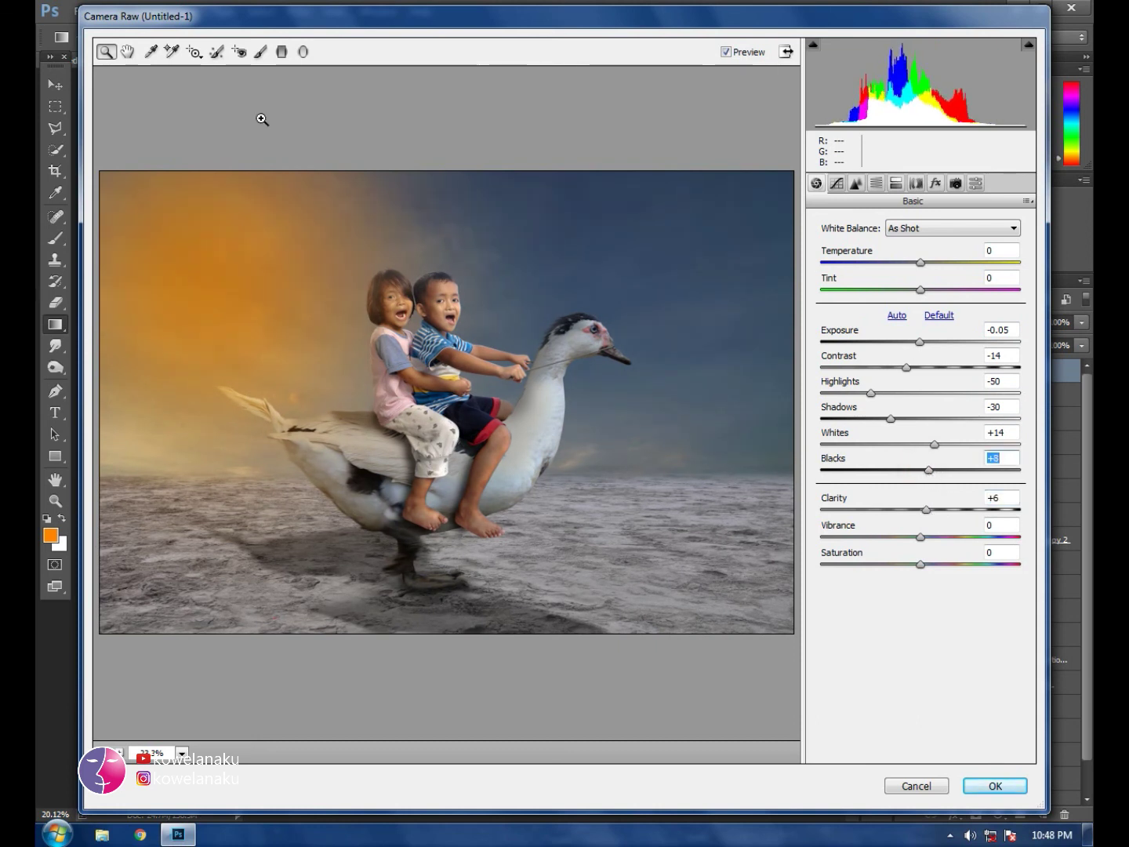
# Step: Add darkening graduated filters (exposure -0.95) from the upper-left, both lower corners and bottom edge
pyautogui.click(282, 53)
pyautogui.moveTo(160, 209)
pyautogui.mouseDown()
pyautogui.moveTo(399, 470)
pyautogui.moveTo(365, 434)
pyautogui.mouseUp()
pyautogui.moveTo(885, 304); pyautogui.dragTo(902, 305)
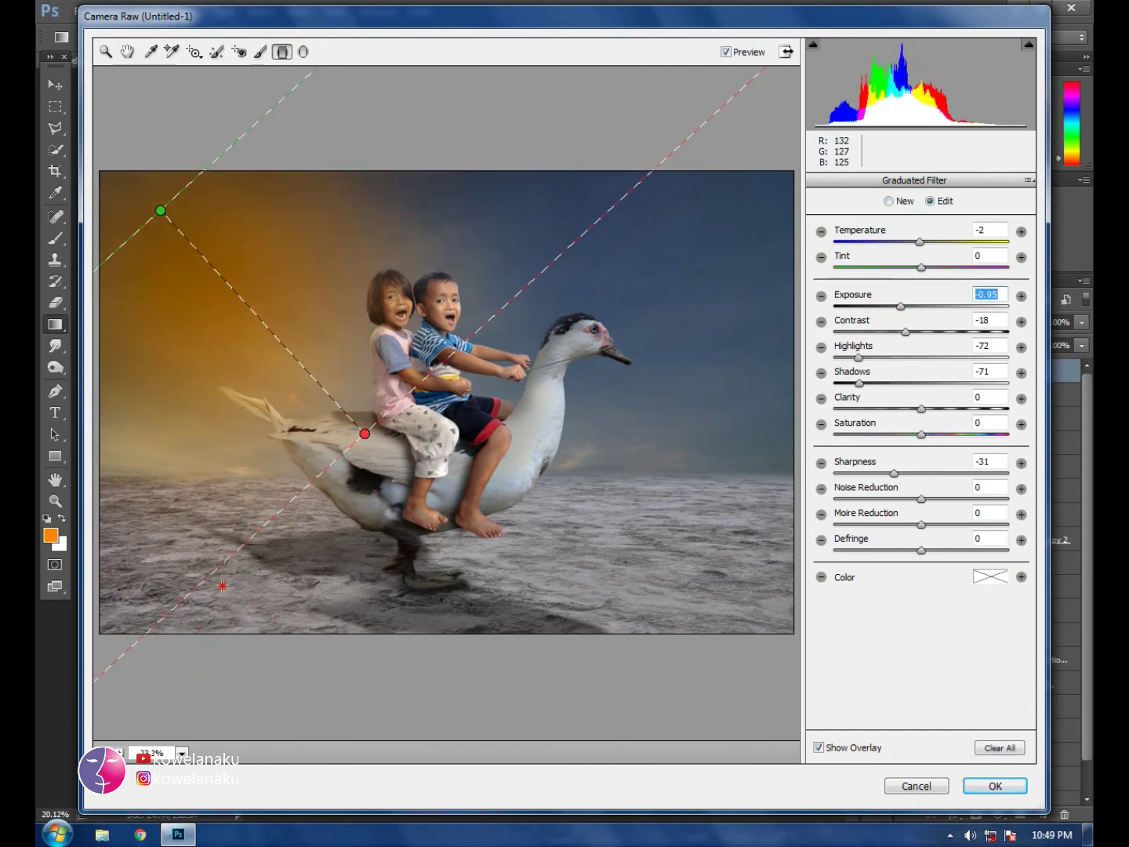
pyautogui.moveTo(222, 585); pyautogui.dragTo(431, 411)
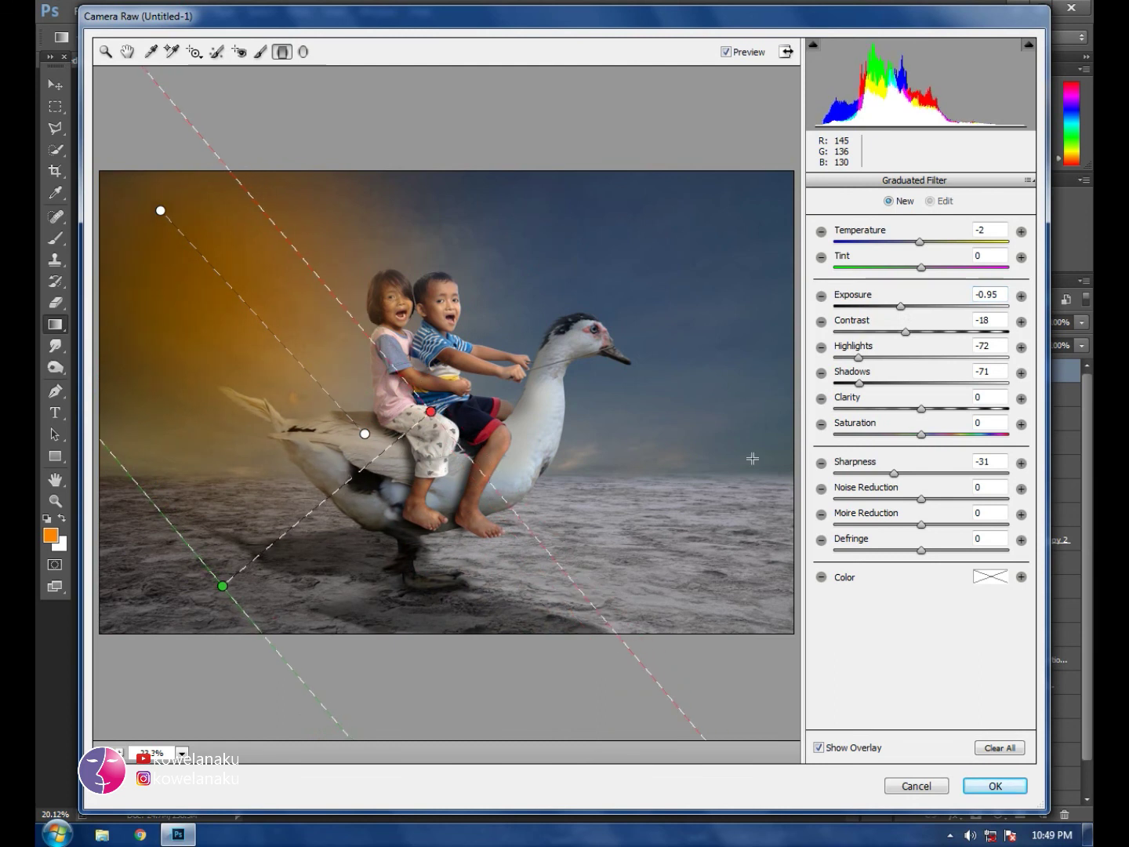
pyautogui.moveTo(740, 614)
pyautogui.mouseDown()
pyautogui.moveTo(550, 422)
pyautogui.moveTo(567, 426)
pyautogui.mouseUp()
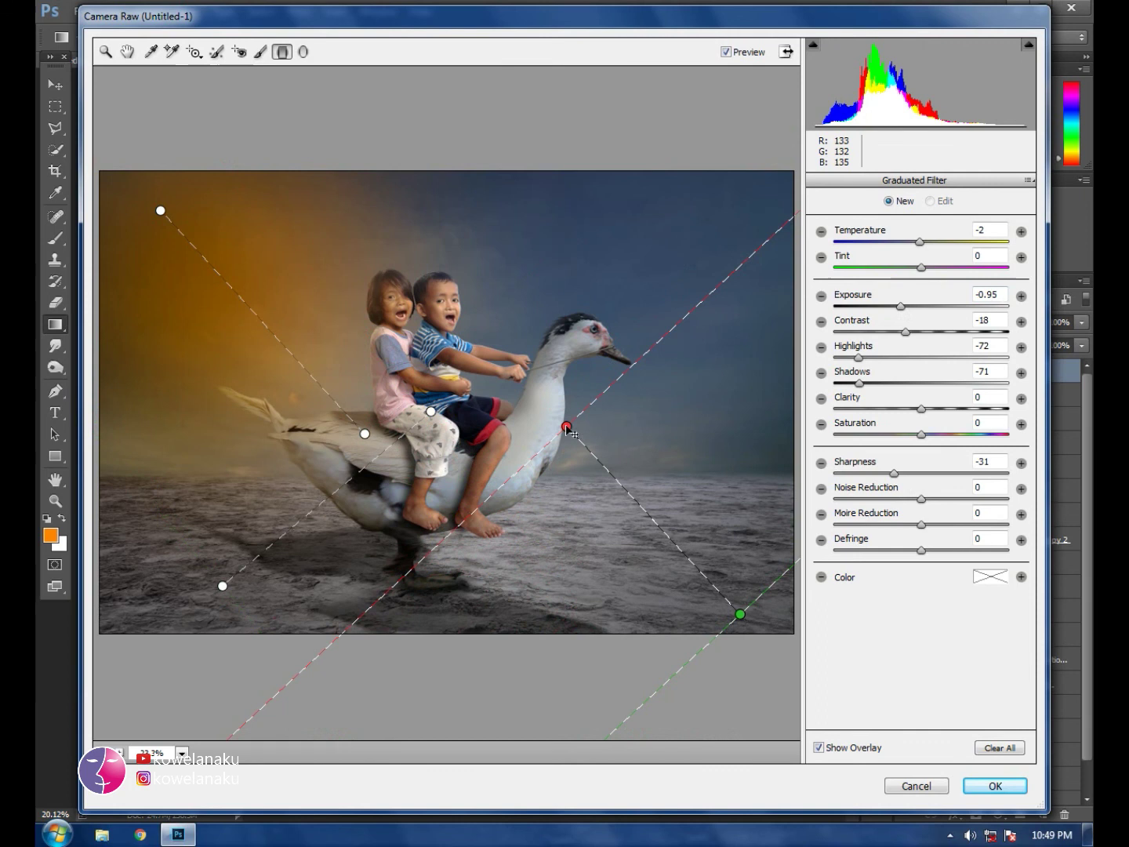
pyautogui.moveTo(496, 624)
pyautogui.mouseDown()
pyautogui.moveTo(433, 410)
pyautogui.moveTo(491, 388)
pyautogui.mouseUp()
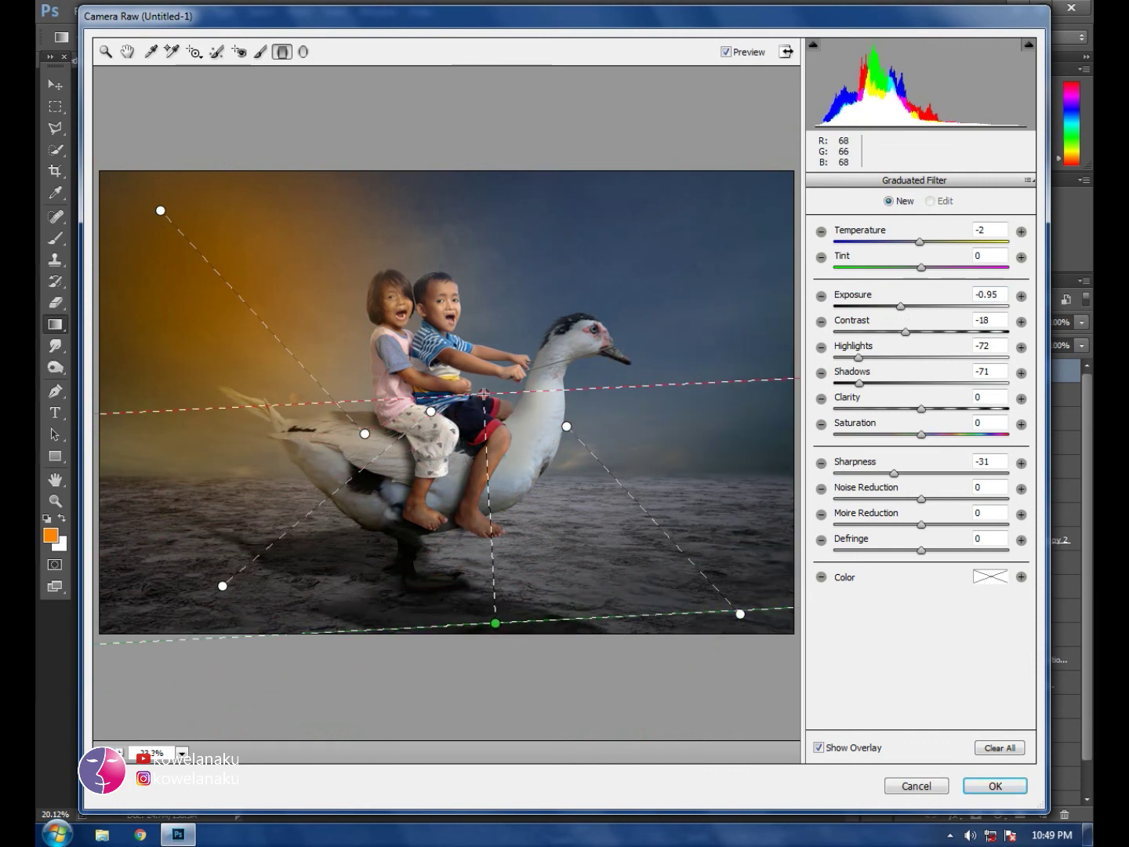
# Step: Reduce the gradients' sharpness and clarity, shortening the lower-right one with clarity -27
pyautogui.moveTo(894, 473); pyautogui.dragTo(885, 473)
pyautogui.moveTo(921, 408); pyautogui.dragTo(872, 402)
pyautogui.click(222, 586)
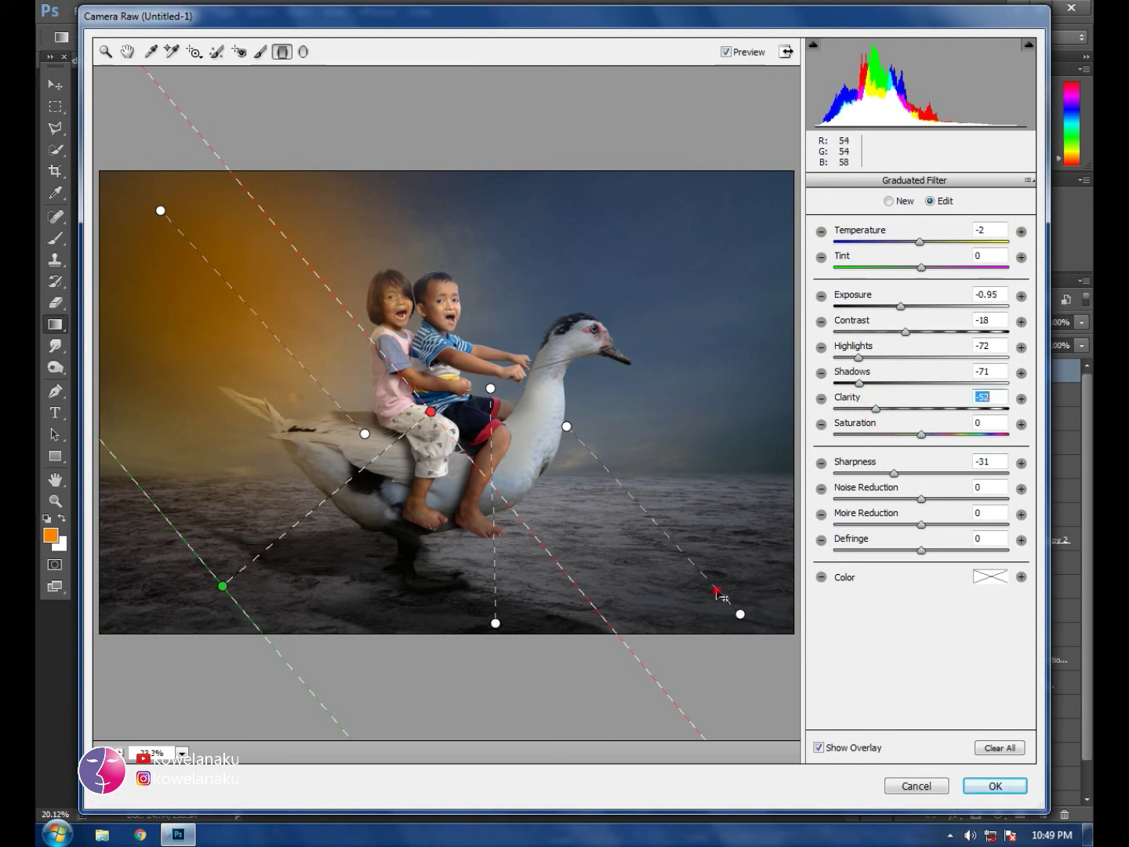
pyautogui.moveTo(739, 614); pyautogui.dragTo(715, 587)
pyautogui.moveTo(922, 409); pyautogui.dragTo(898, 409)
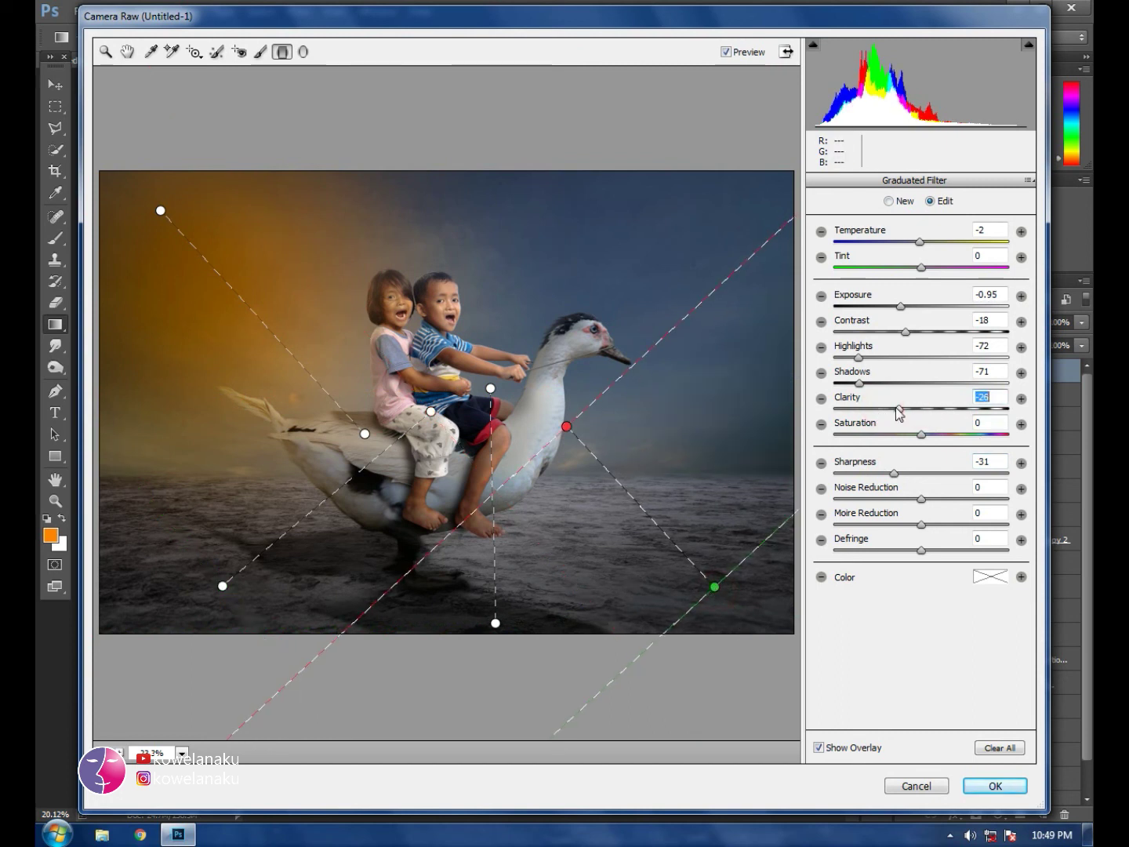
# Step: Add an upper-right sky gradient with exposure +0.70, highlights +9, shadows +30 and sharpness +13
pyautogui.moveTo(713, 216); pyautogui.dragTo(457, 424)
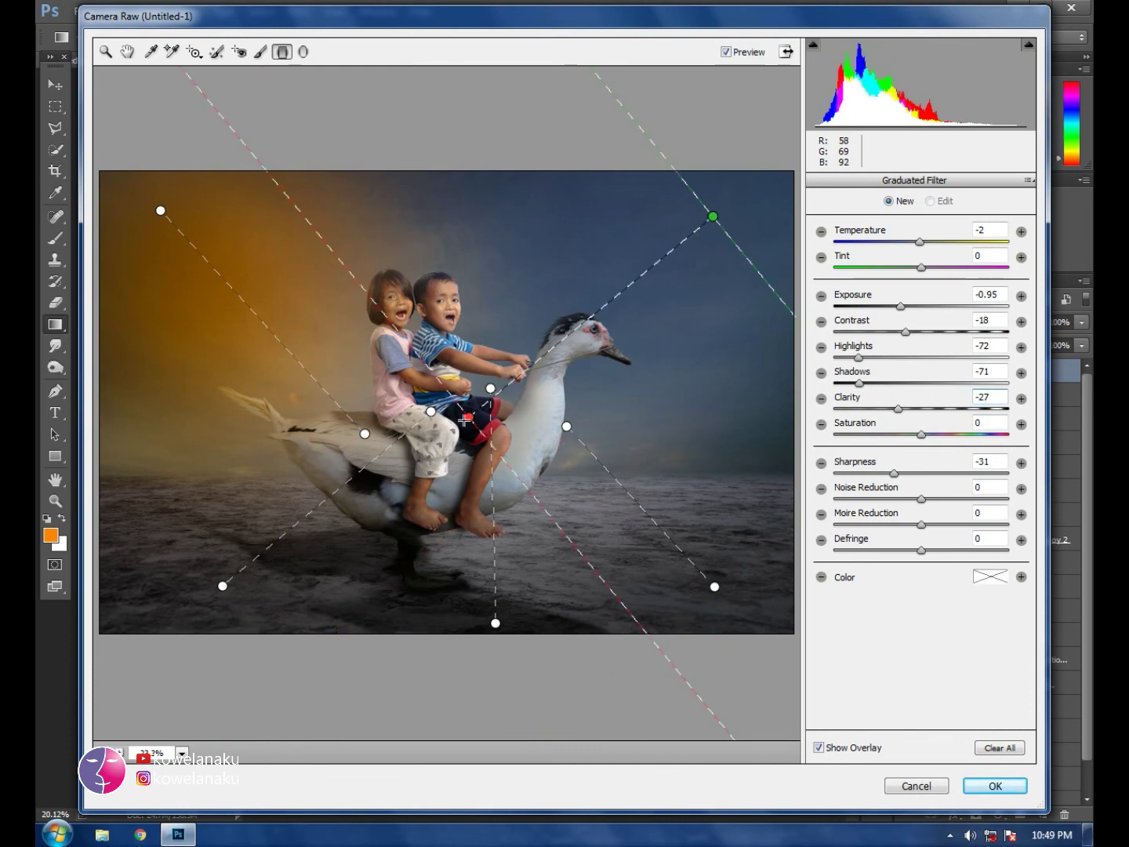
pyautogui.moveTo(902, 307); pyautogui.dragTo(922, 307)
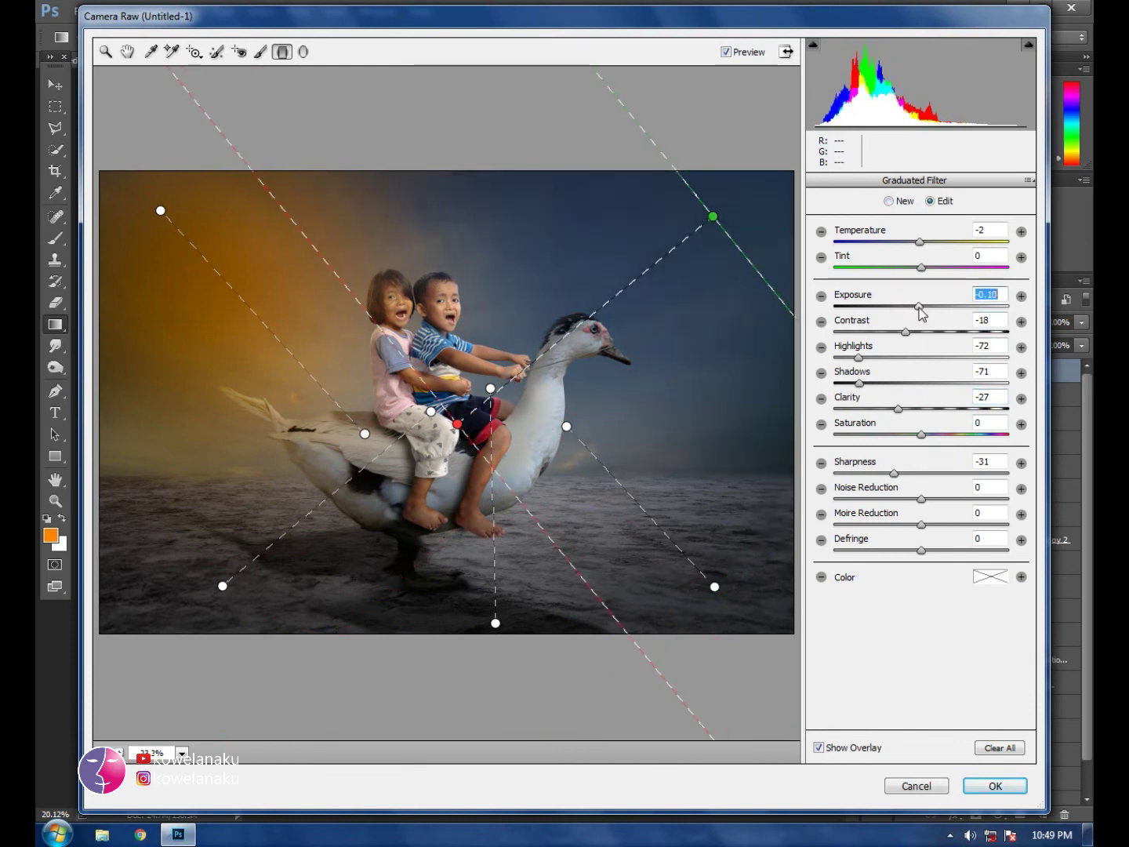
pyautogui.moveTo(858, 357); pyautogui.dragTo(929, 357)
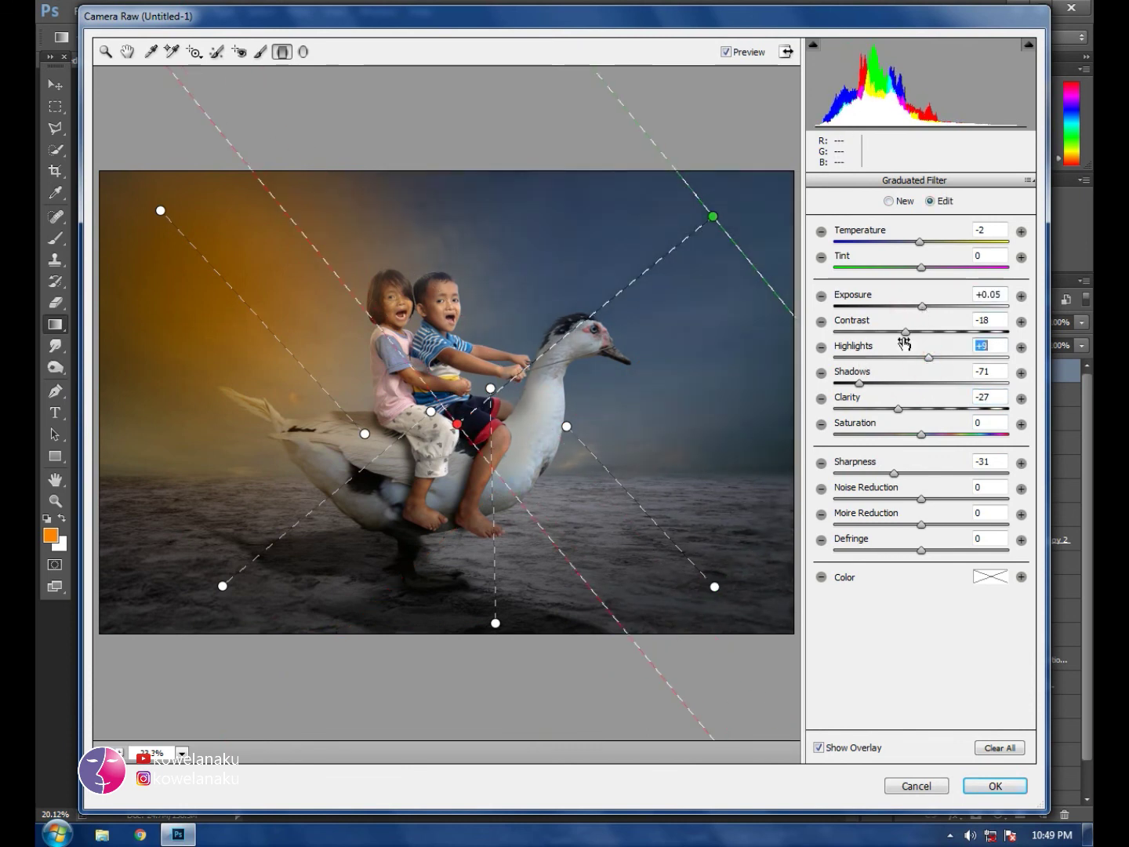
pyautogui.moveTo(860, 384)
pyautogui.mouseDown()
pyautogui.moveTo(948, 384)
pyautogui.moveTo(939, 409)
pyautogui.mouseUp()
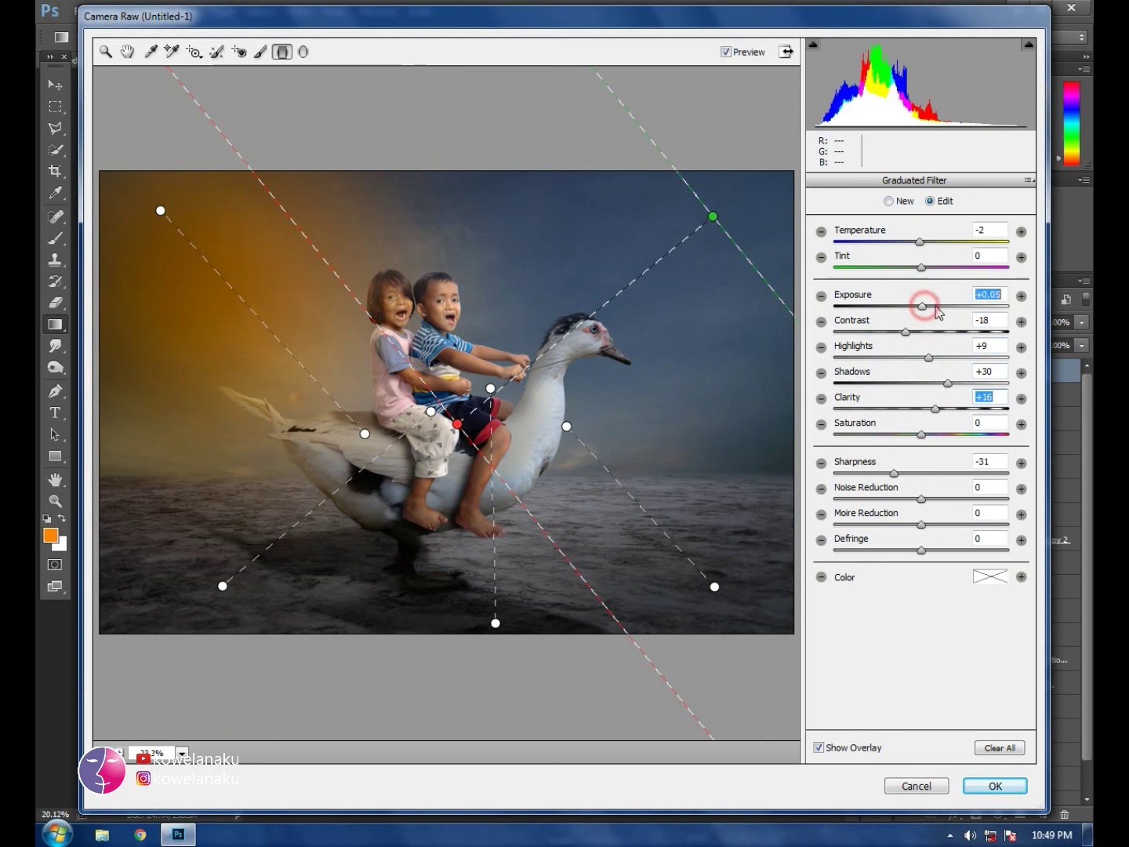
pyautogui.moveTo(922, 306); pyautogui.dragTo(936, 306)
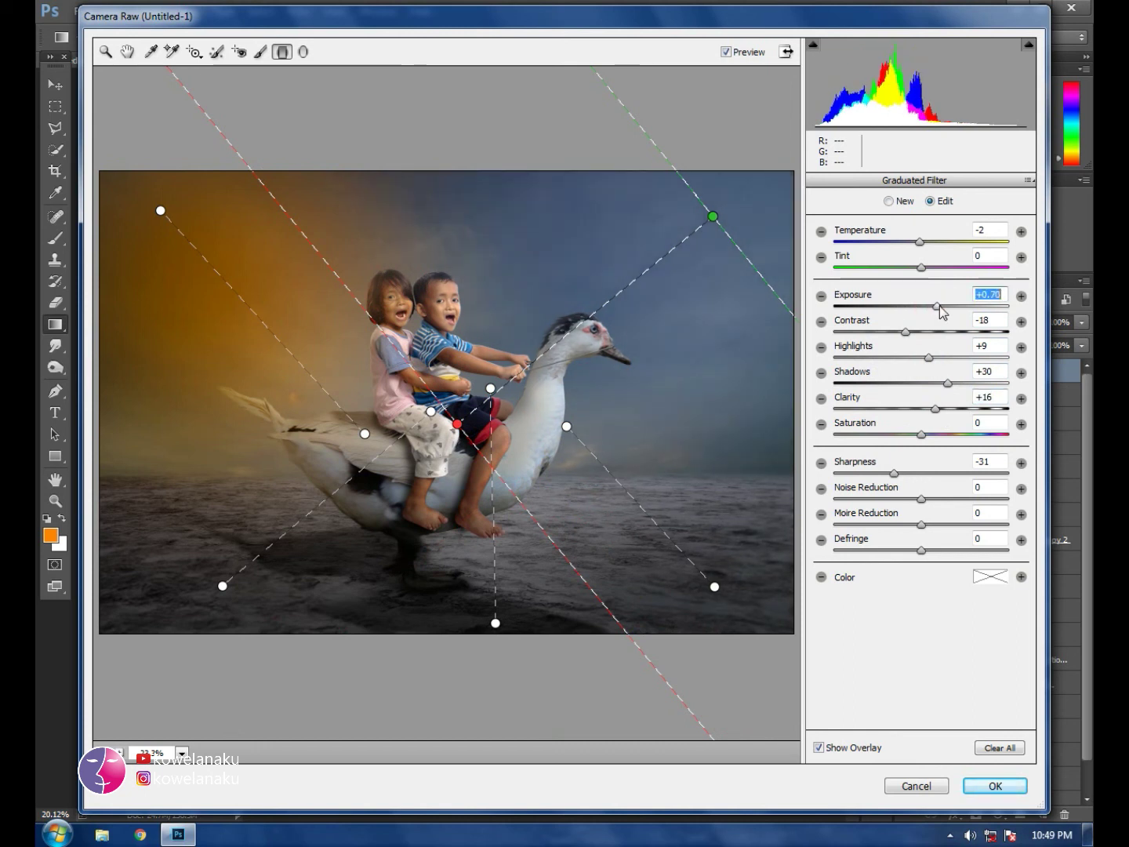
pyautogui.moveTo(897, 476); pyautogui.dragTo(939, 474)
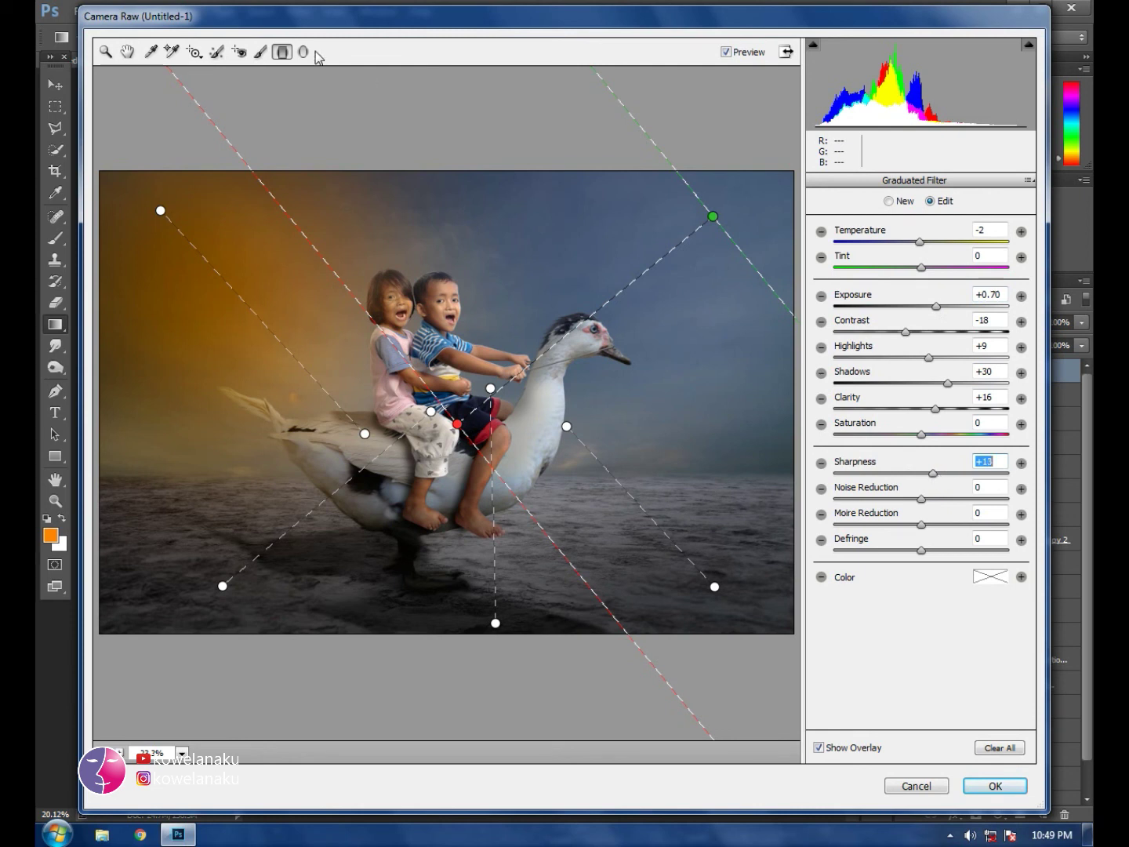
# Step: Draw a tilted radial filter oval around the children and duck
pyautogui.press('j')
pyautogui.moveTo(438, 223); pyautogui.dragTo(775, 409)
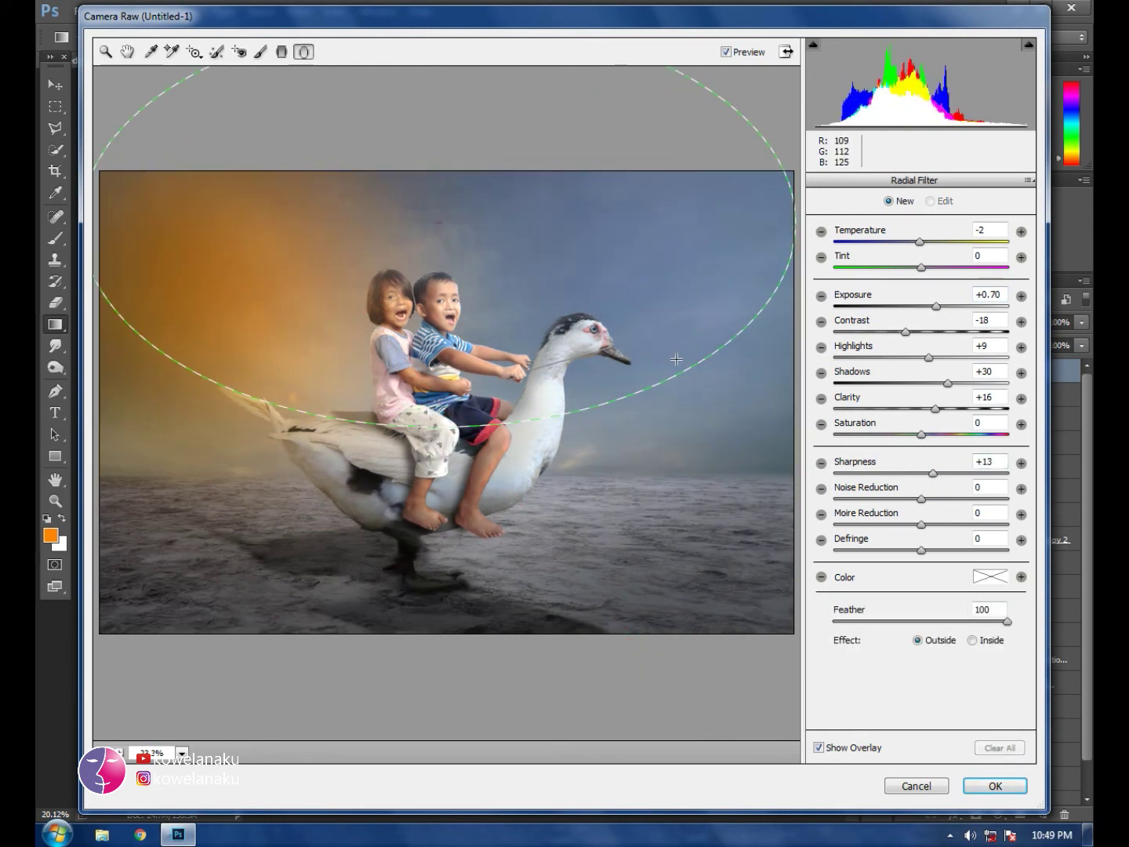
pyautogui.moveTo(434, 222); pyautogui.dragTo(505, 349)
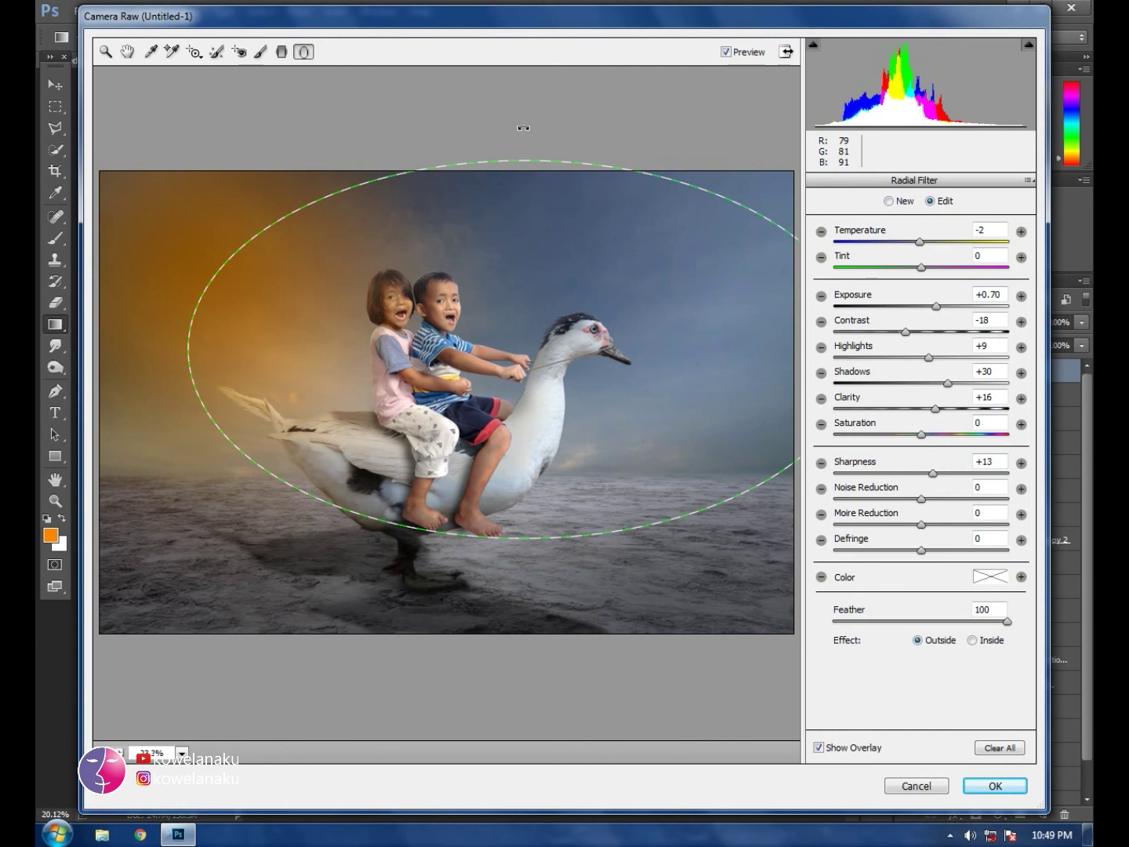
pyautogui.moveTo(451, 169); pyautogui.dragTo(436, 155)
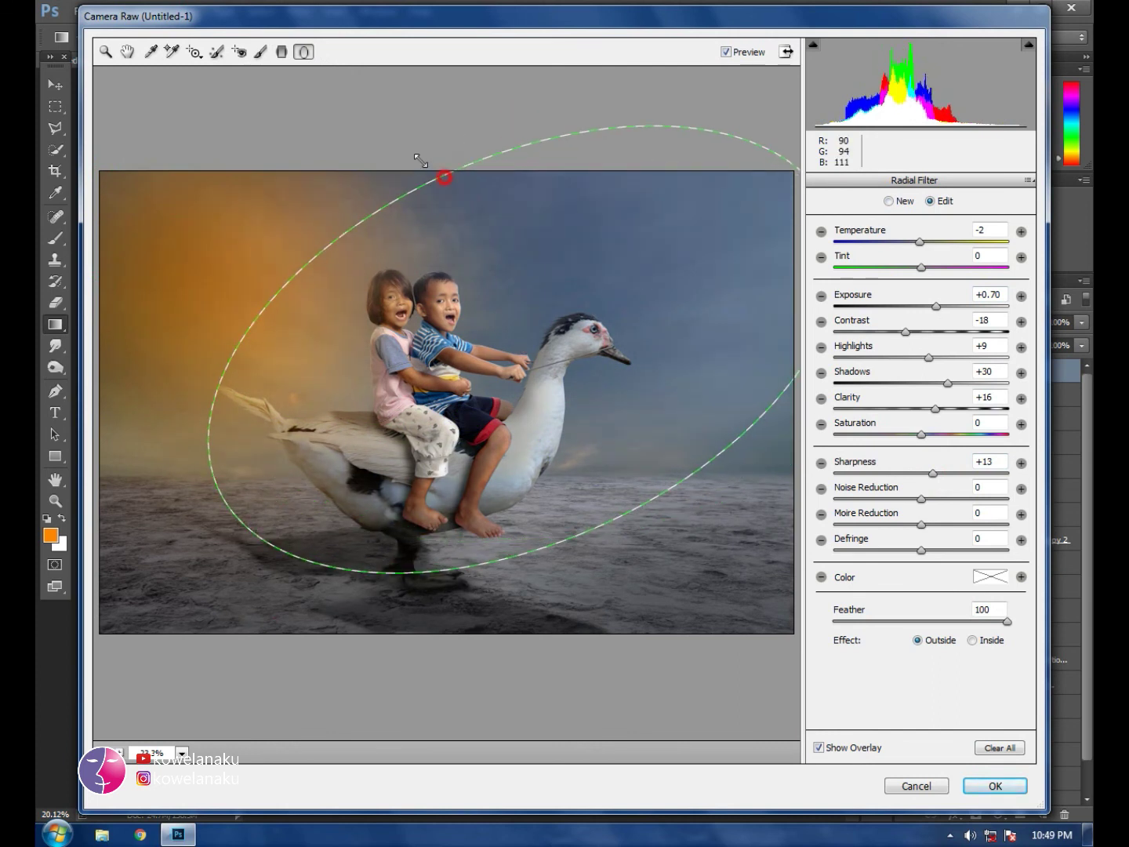
pyautogui.moveTo(527, 348); pyautogui.dragTo(524, 350)
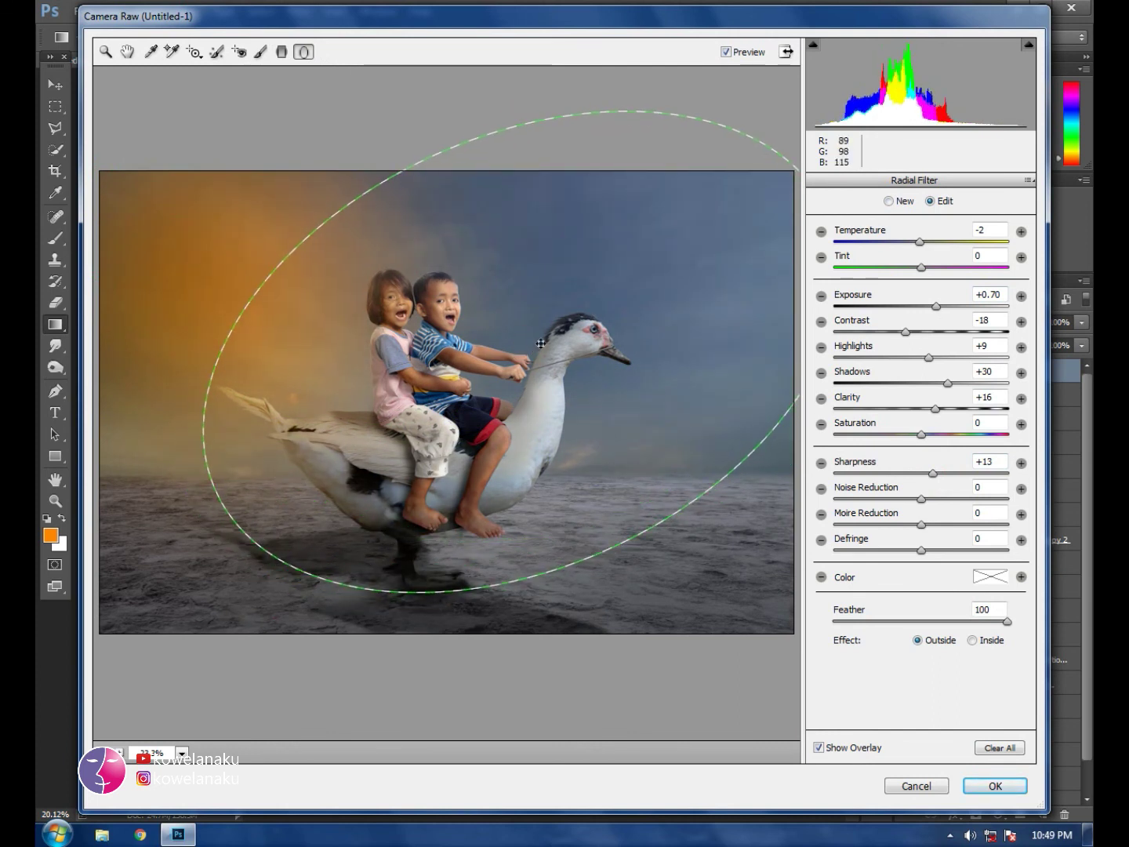
pyautogui.moveTo(216, 490); pyautogui.dragTo(201, 497)
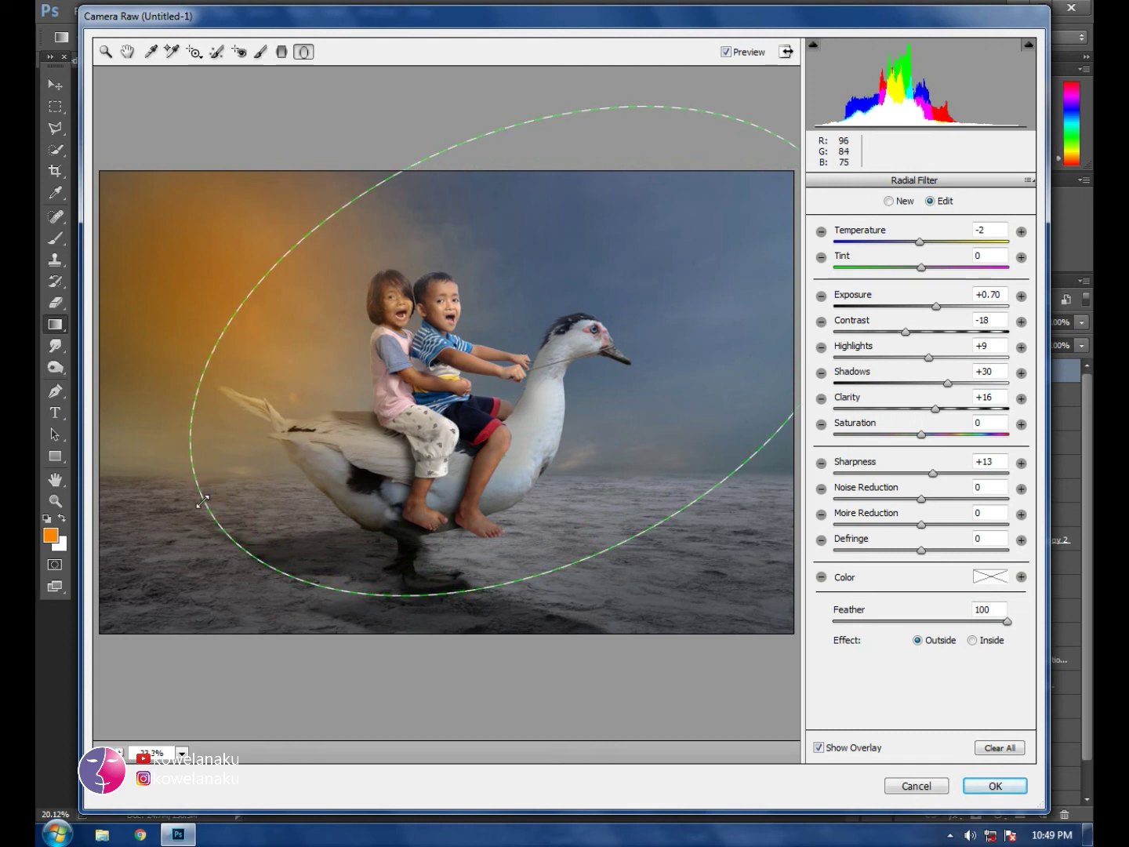
# Step: Set the oval's effect Inside with contrast 0, exposure +0.25, clarity +32, then apply Camera Raw
pyautogui.click(973, 641)
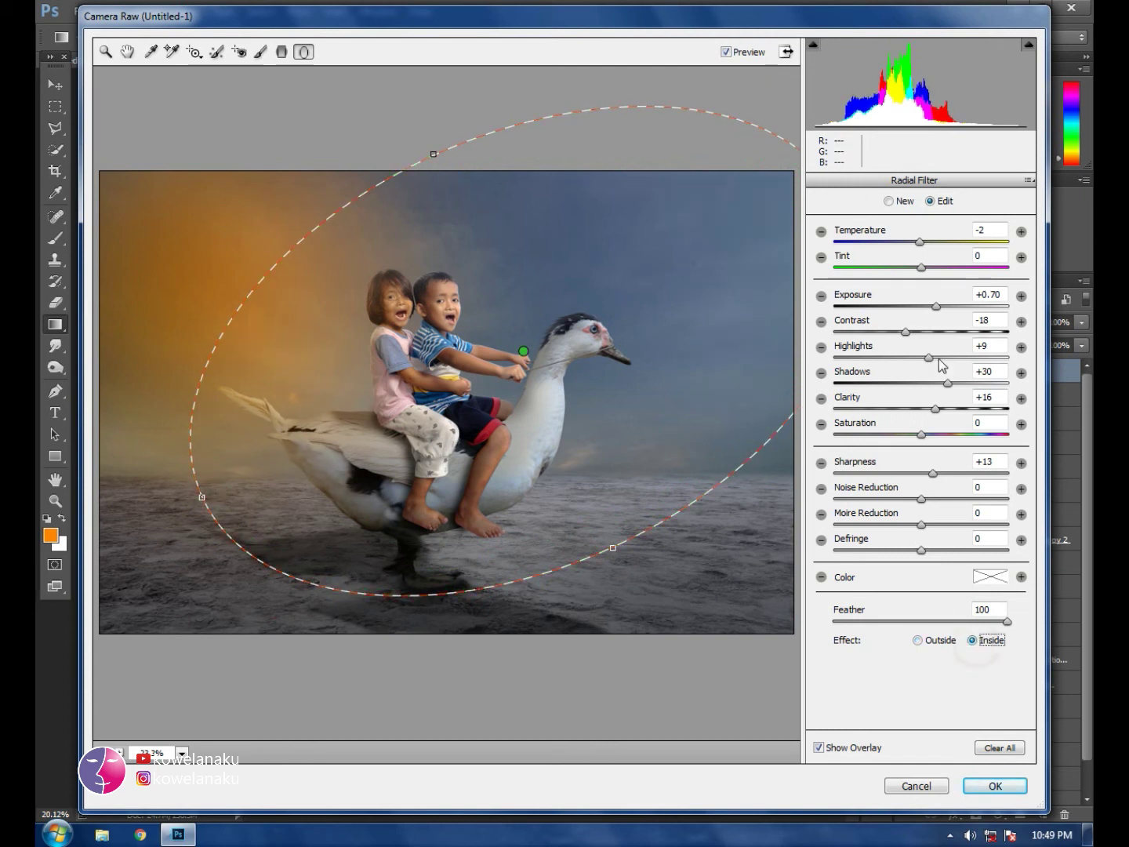
pyautogui.doubleClick(919, 332)
pyautogui.moveTo(936, 305); pyautogui.dragTo(927, 306)
pyautogui.moveTo(934, 409)
pyautogui.mouseDown()
pyautogui.moveTo(949, 409)
pyautogui.moveTo(938, 359)
pyautogui.mouseUp()
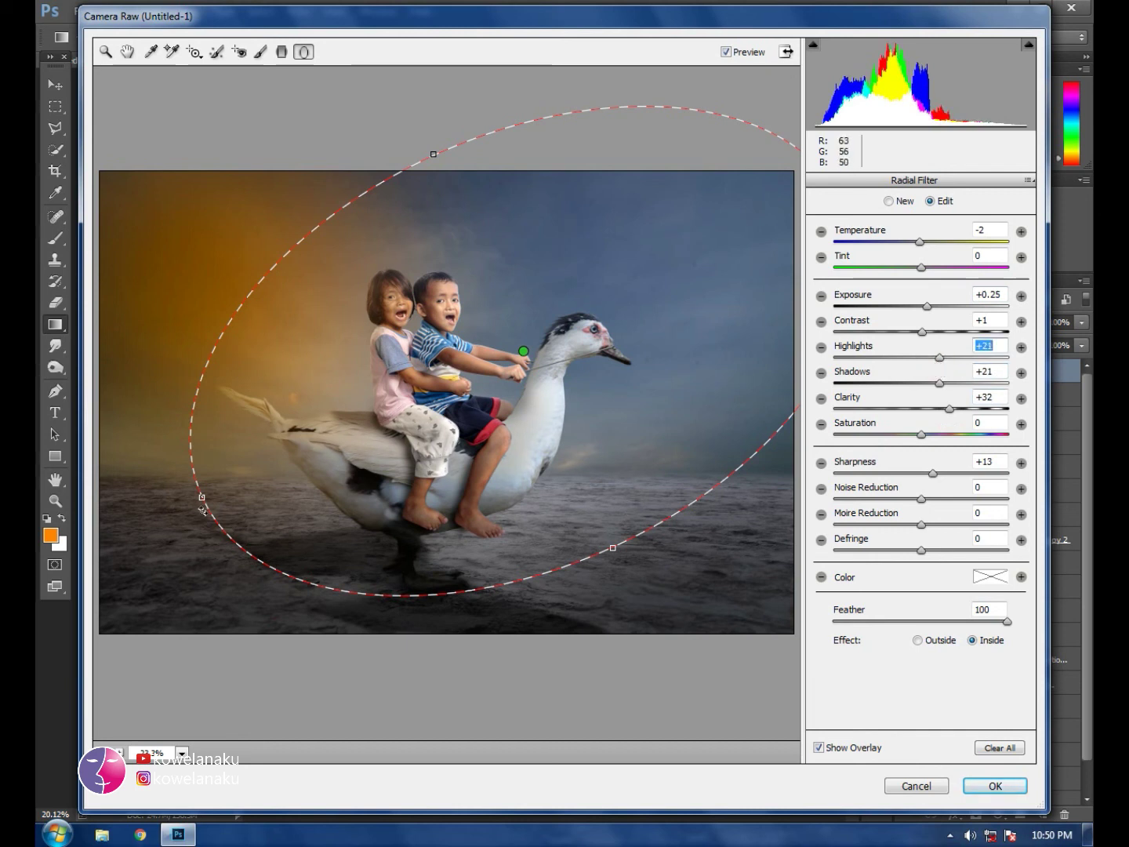
pyautogui.moveTo(188, 518); pyautogui.dragTo(162, 532)
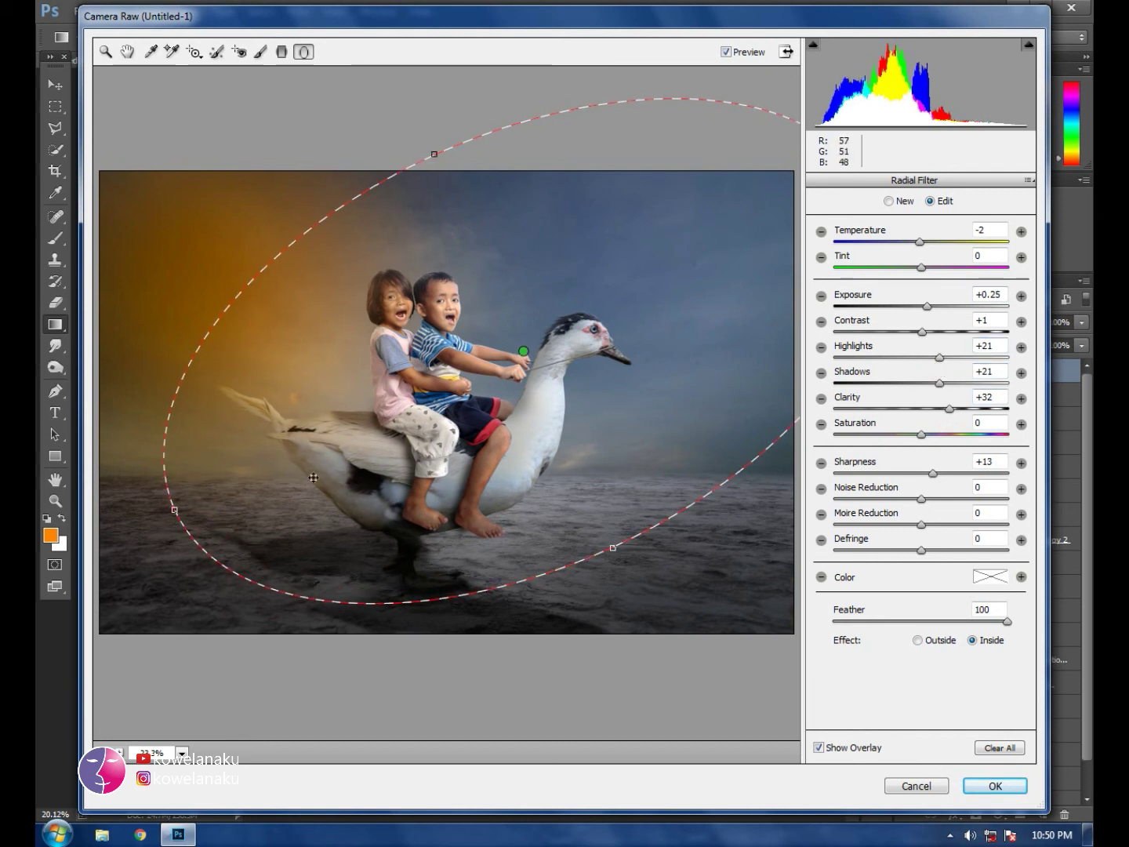
pyautogui.moveTo(692, 407); pyautogui.dragTo(688, 414)
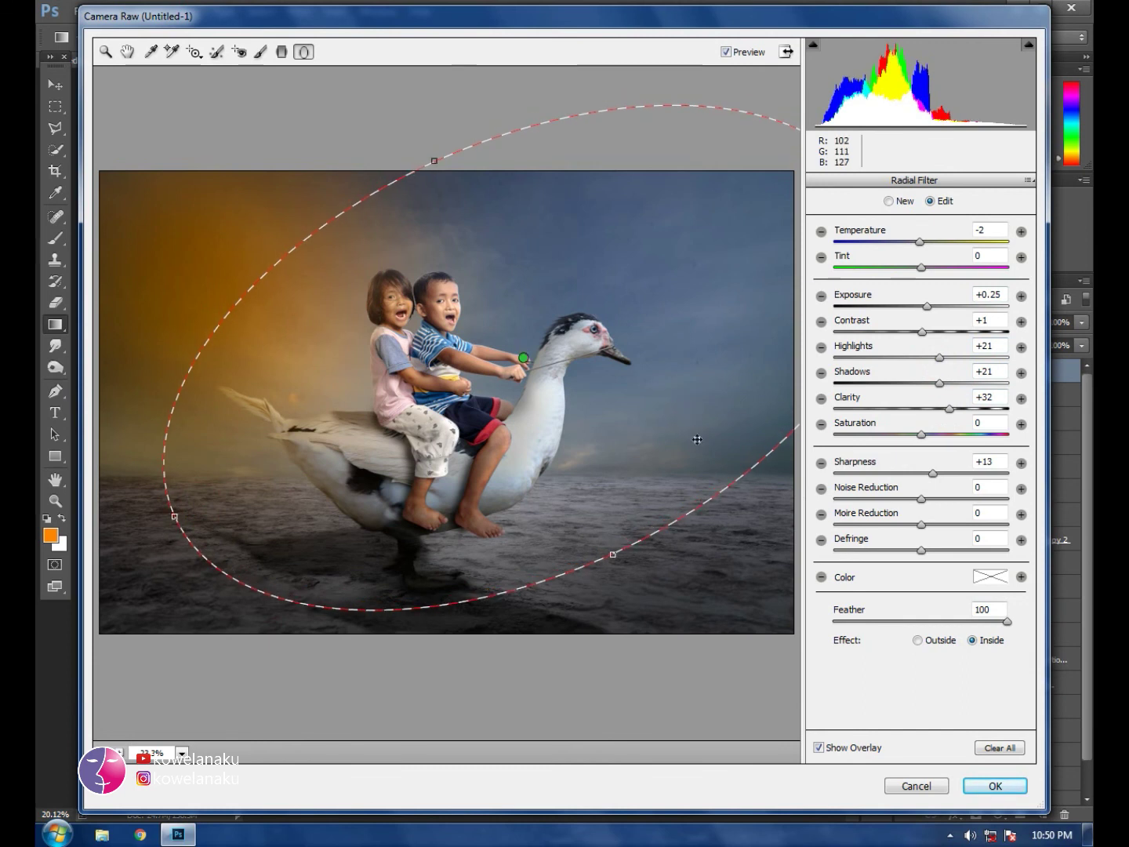
pyautogui.click(995, 787)
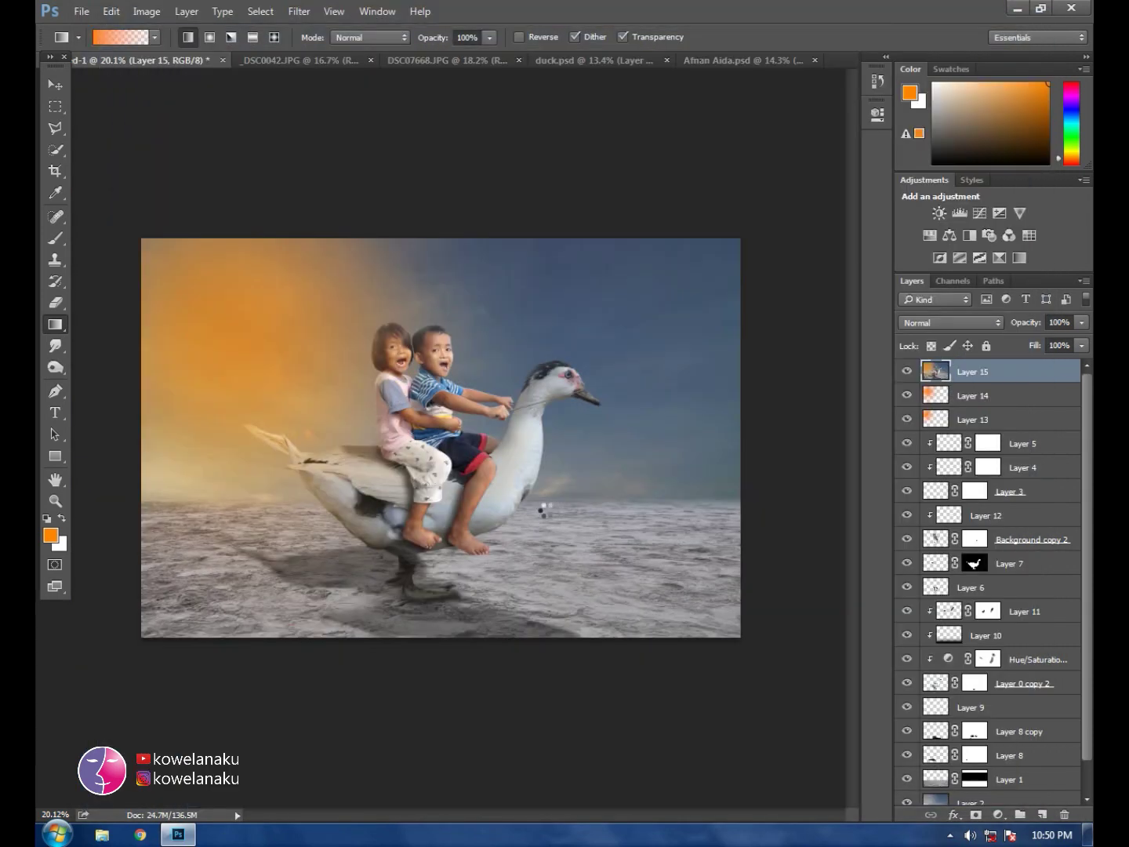